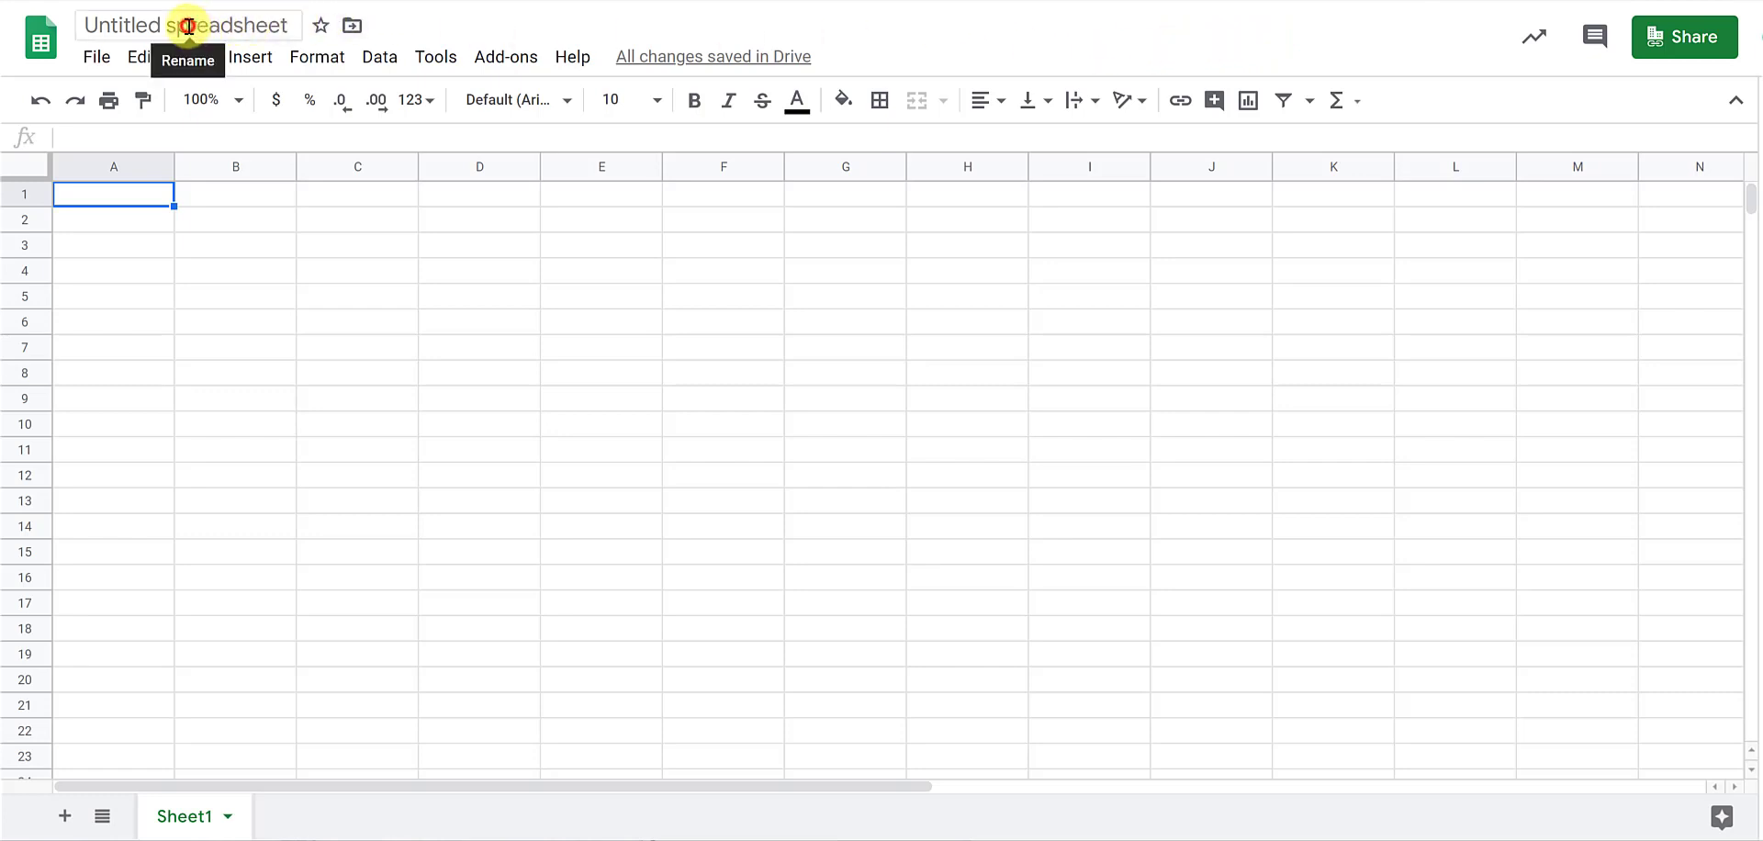
Rename the untitled spreadsheet as "GoogleSheets tutorial"
{"action": "left_click", "coordinate": [188, 27]}
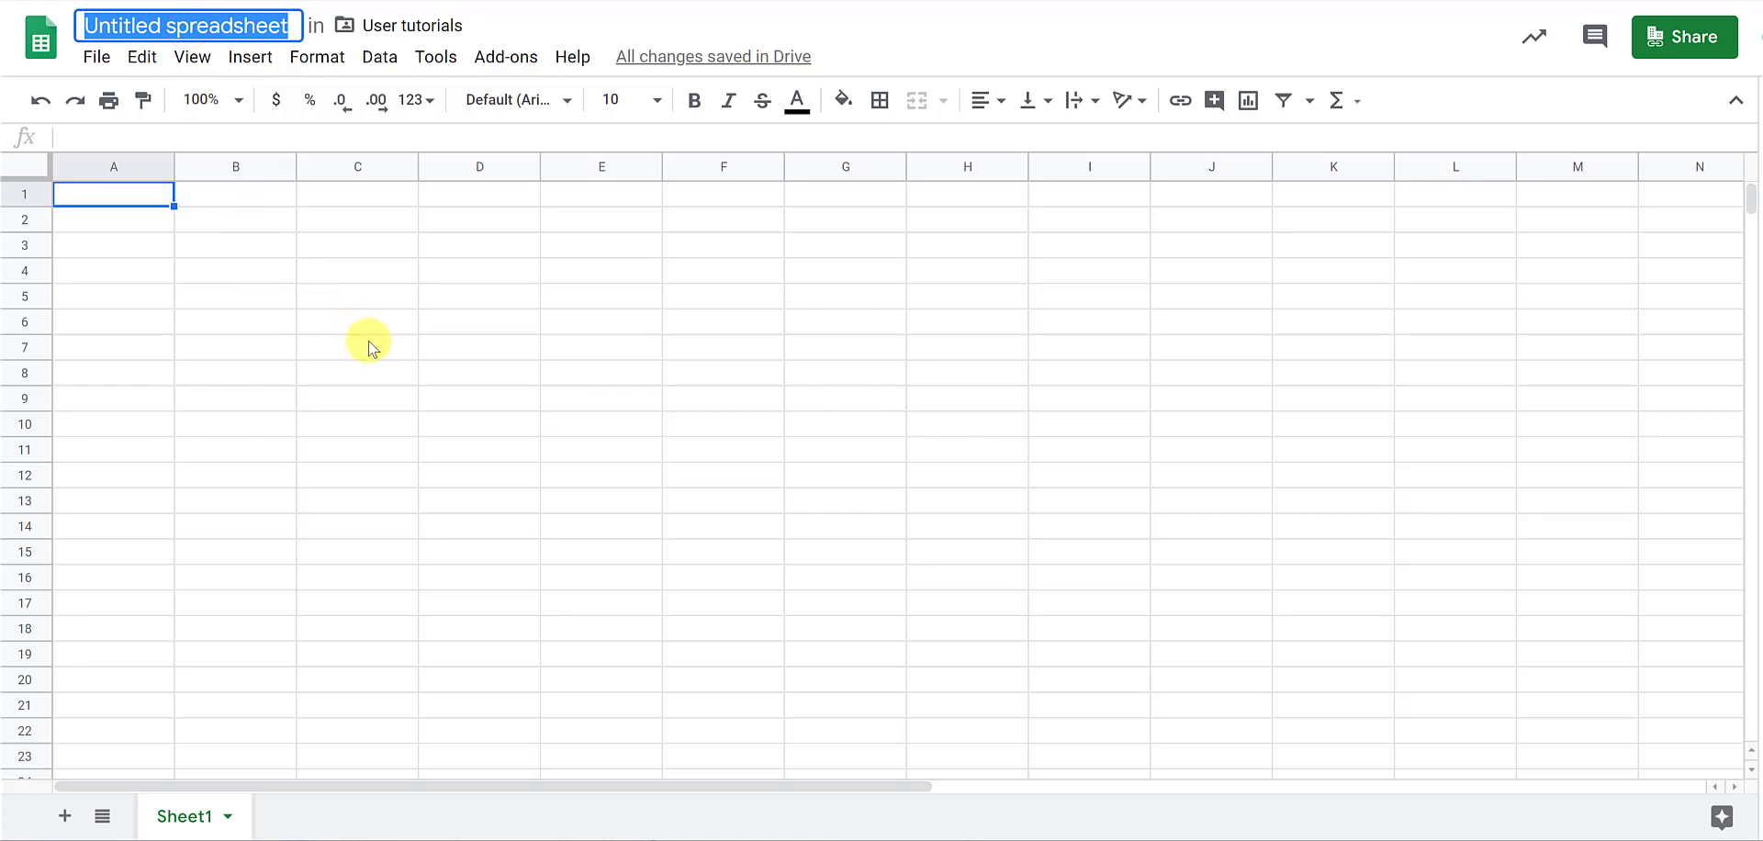
{"action": "type", "text": "GoogleS"}
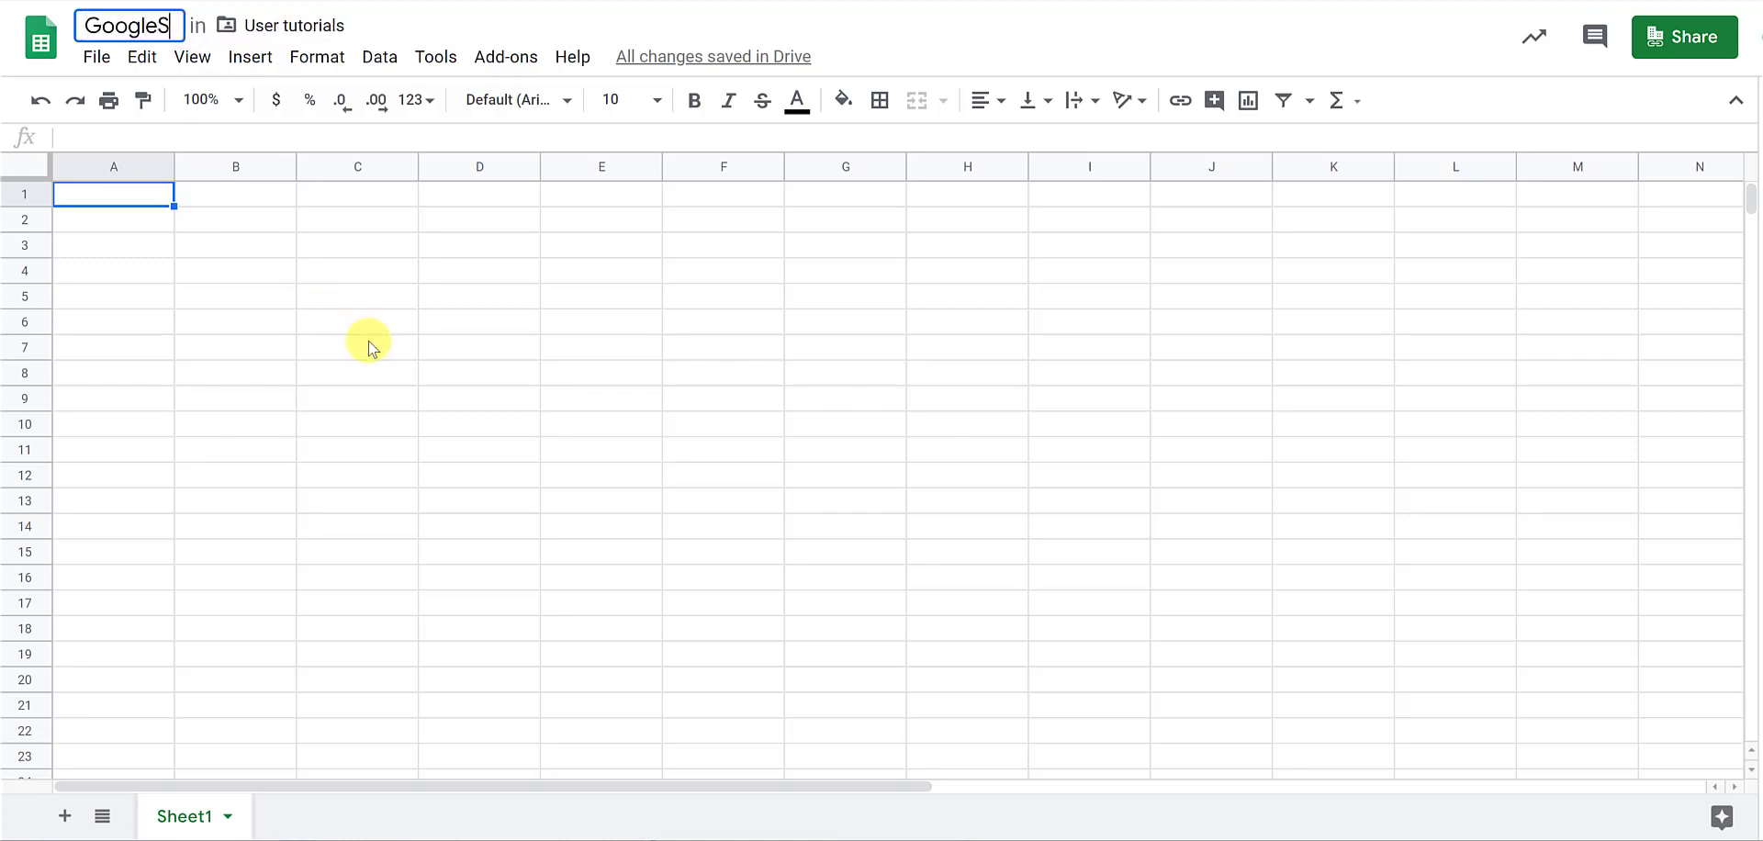
{"action": "type", "text": "heets tutoria"}
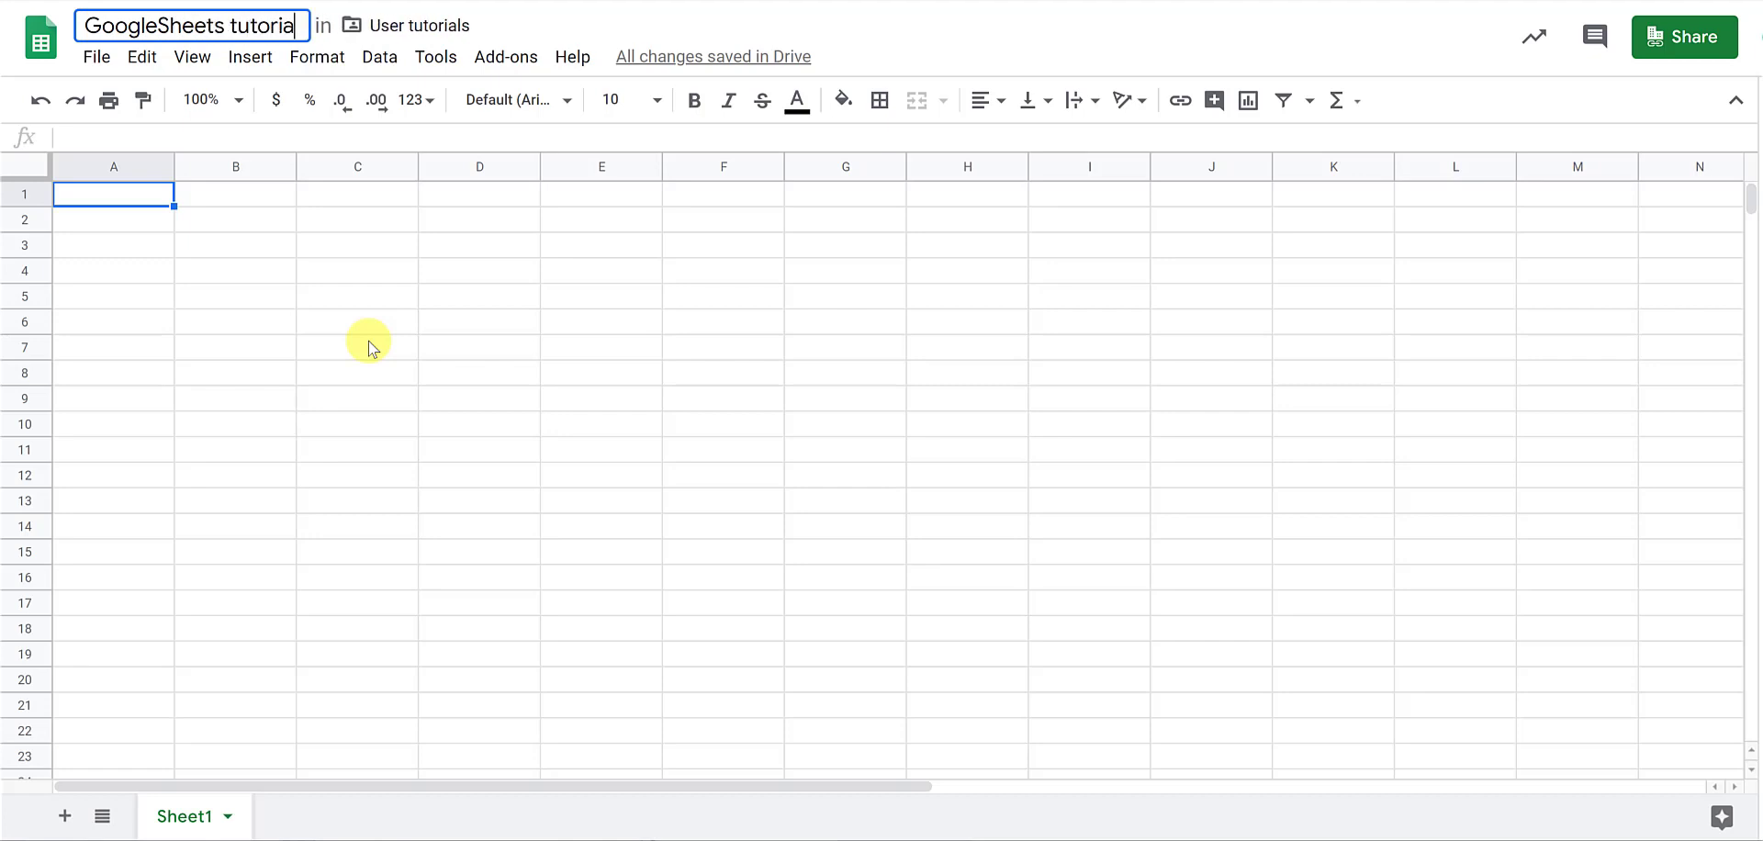
{"action": "type", "text": "l"}
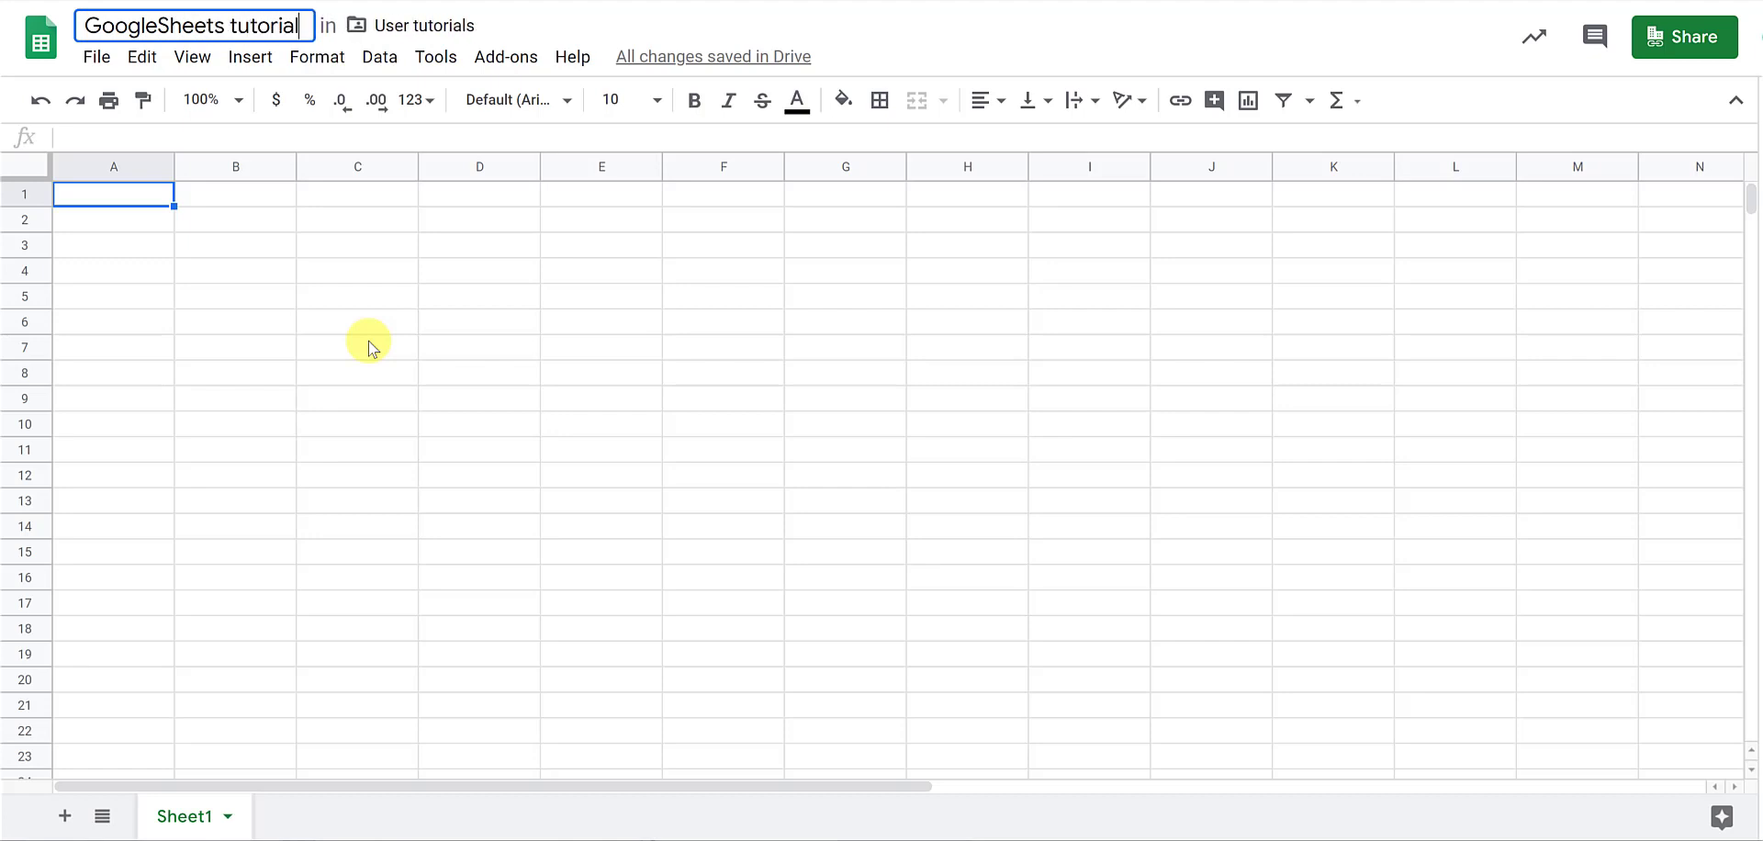
Enter the date 31/3/2020 in cell A1 and the description "Tutorial for Google Sheets demonstration" in cell A2
{"action": "left_click", "coordinate": [136, 195]}
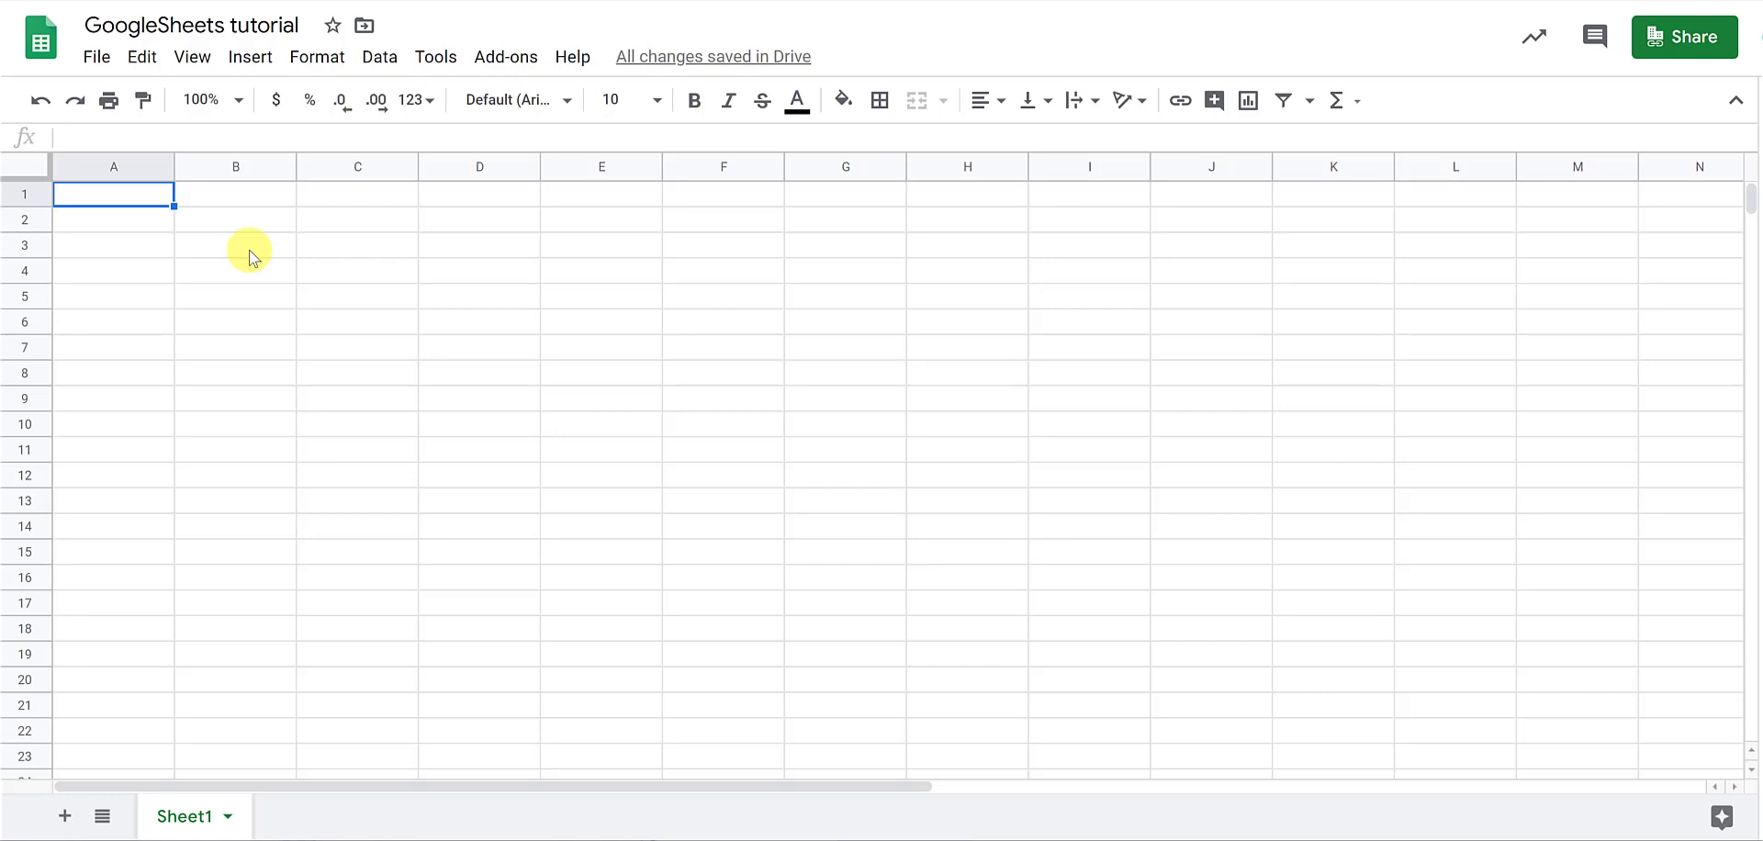
{"action": "type", "text": "31/3"}
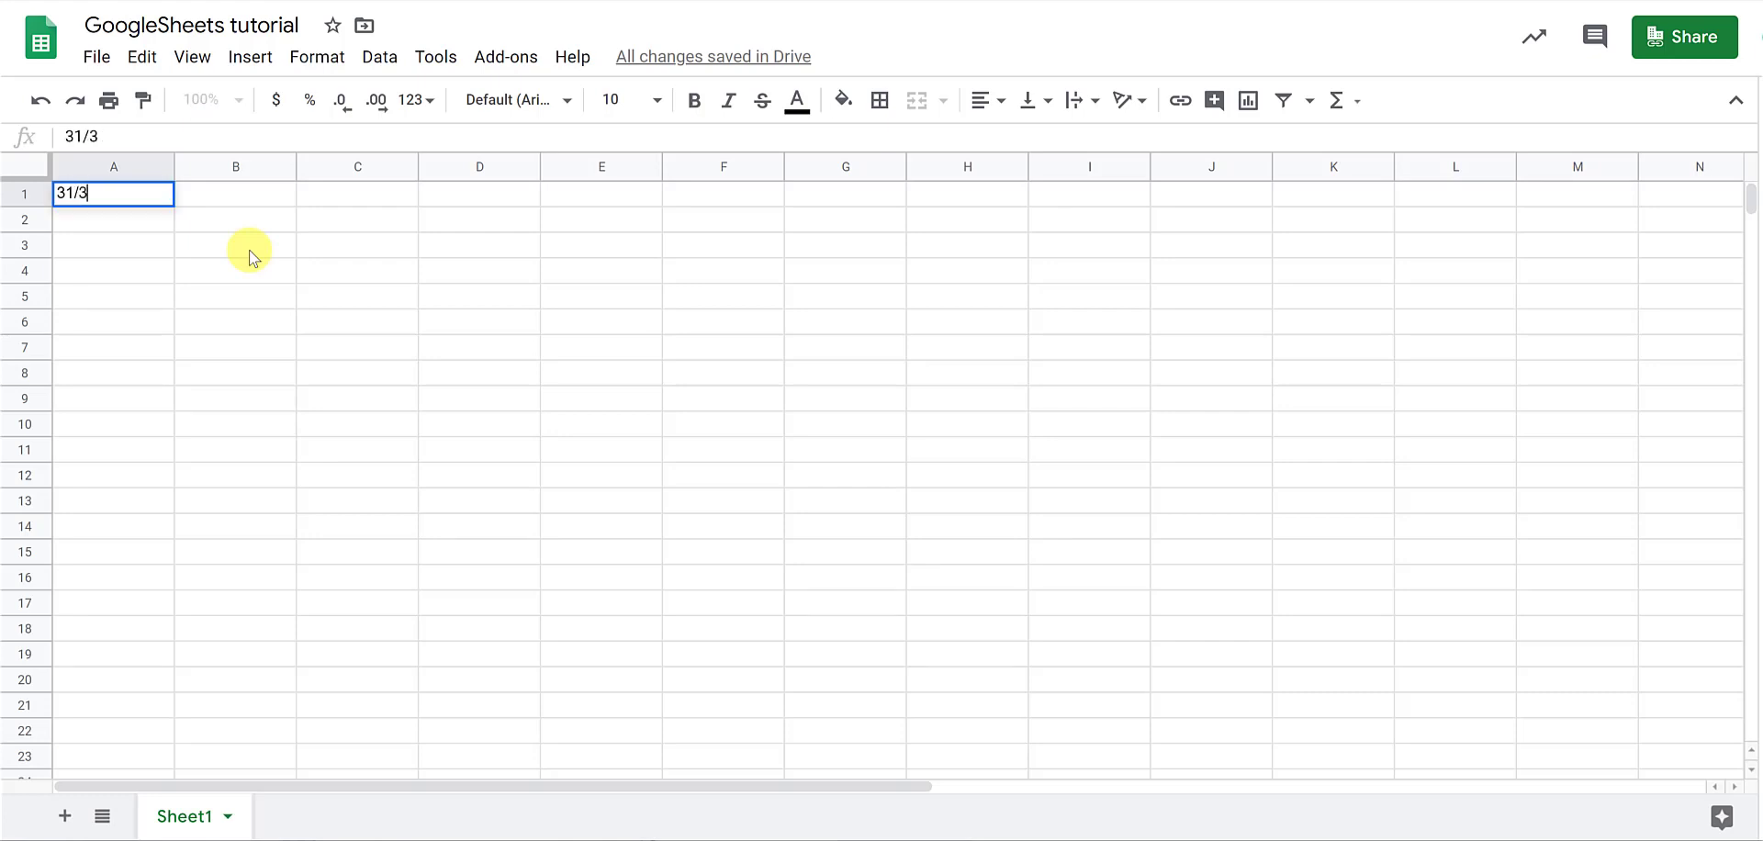
{"action": "type", "text": "/2020"}
{"action": "key", "text": "Return"}
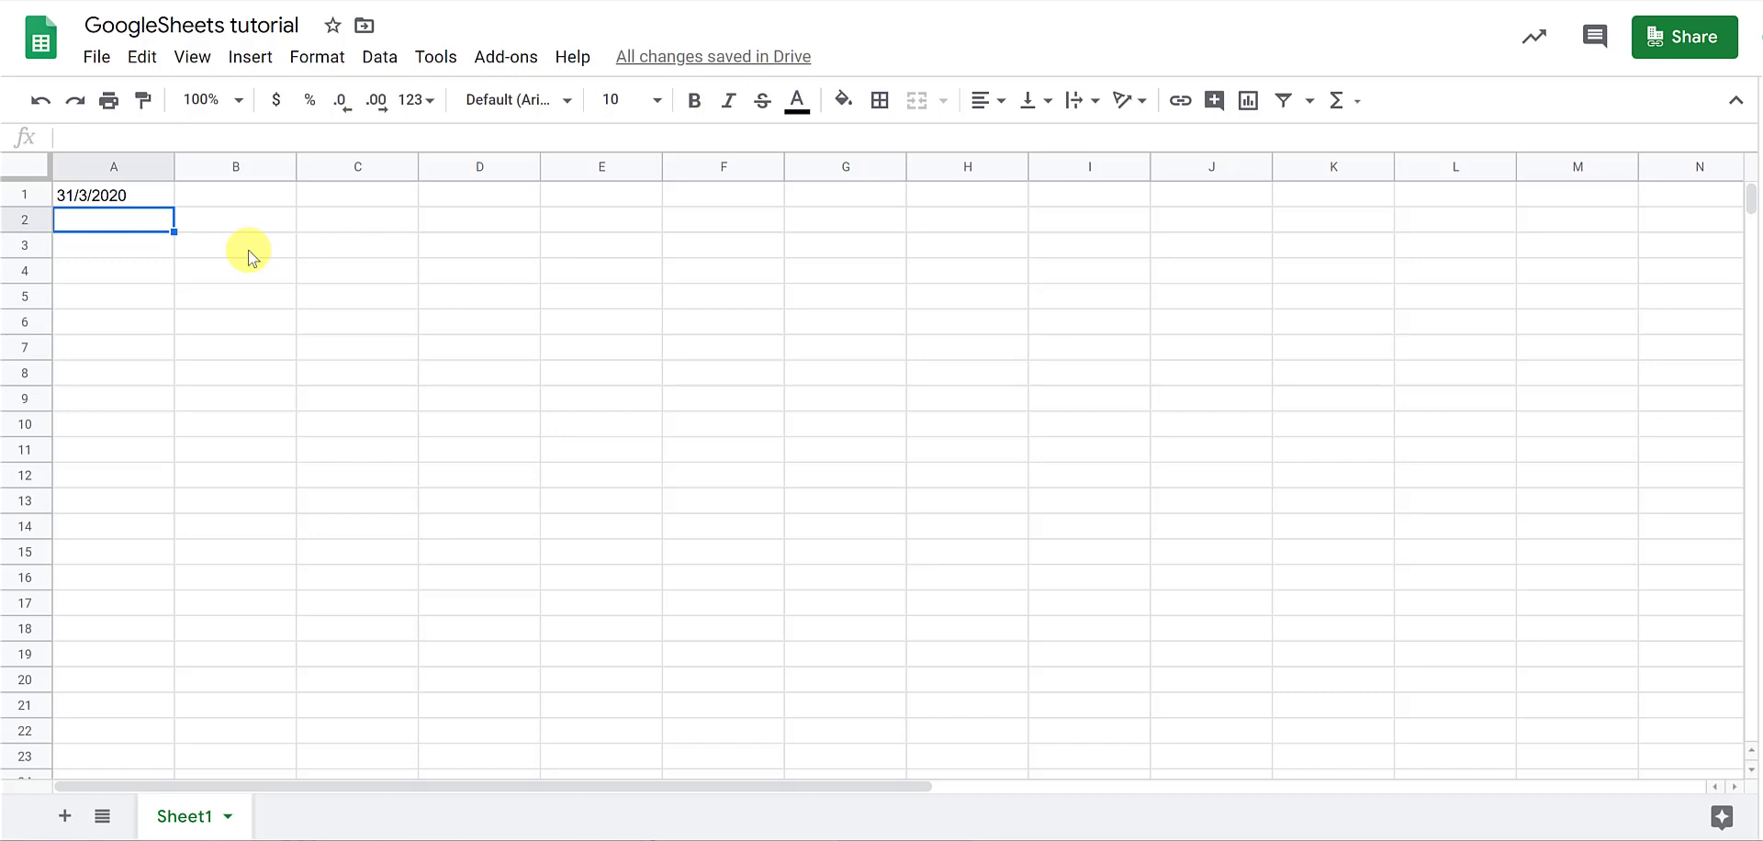
{"action": "type", "text": "Tutor"}
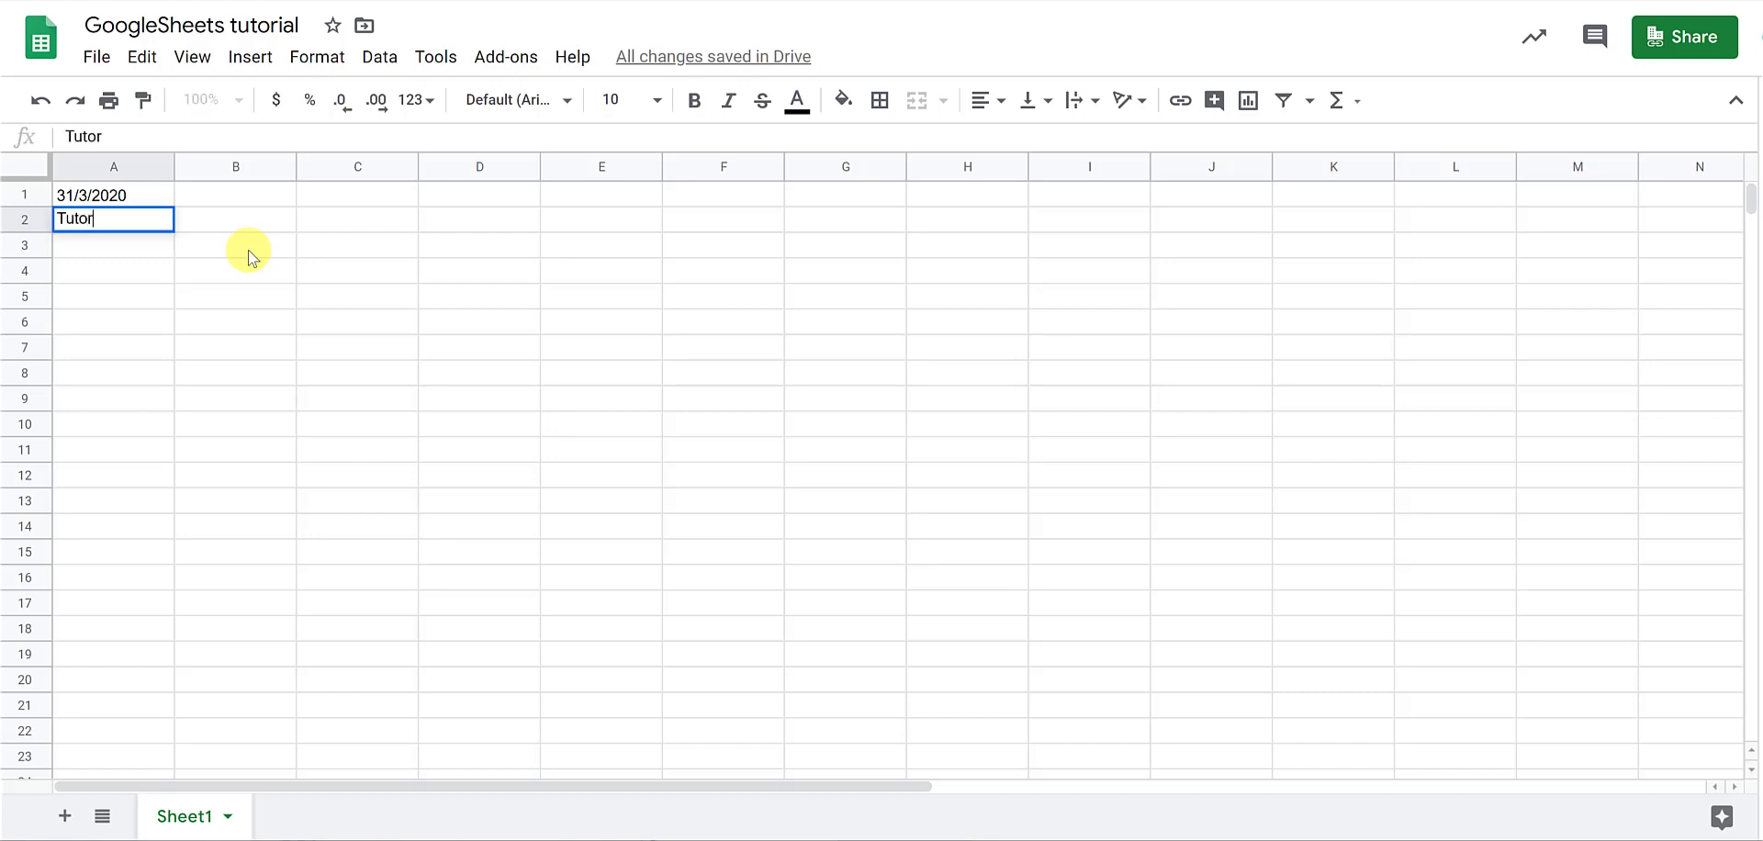
{"action": "type", "text": "ial for Google "}
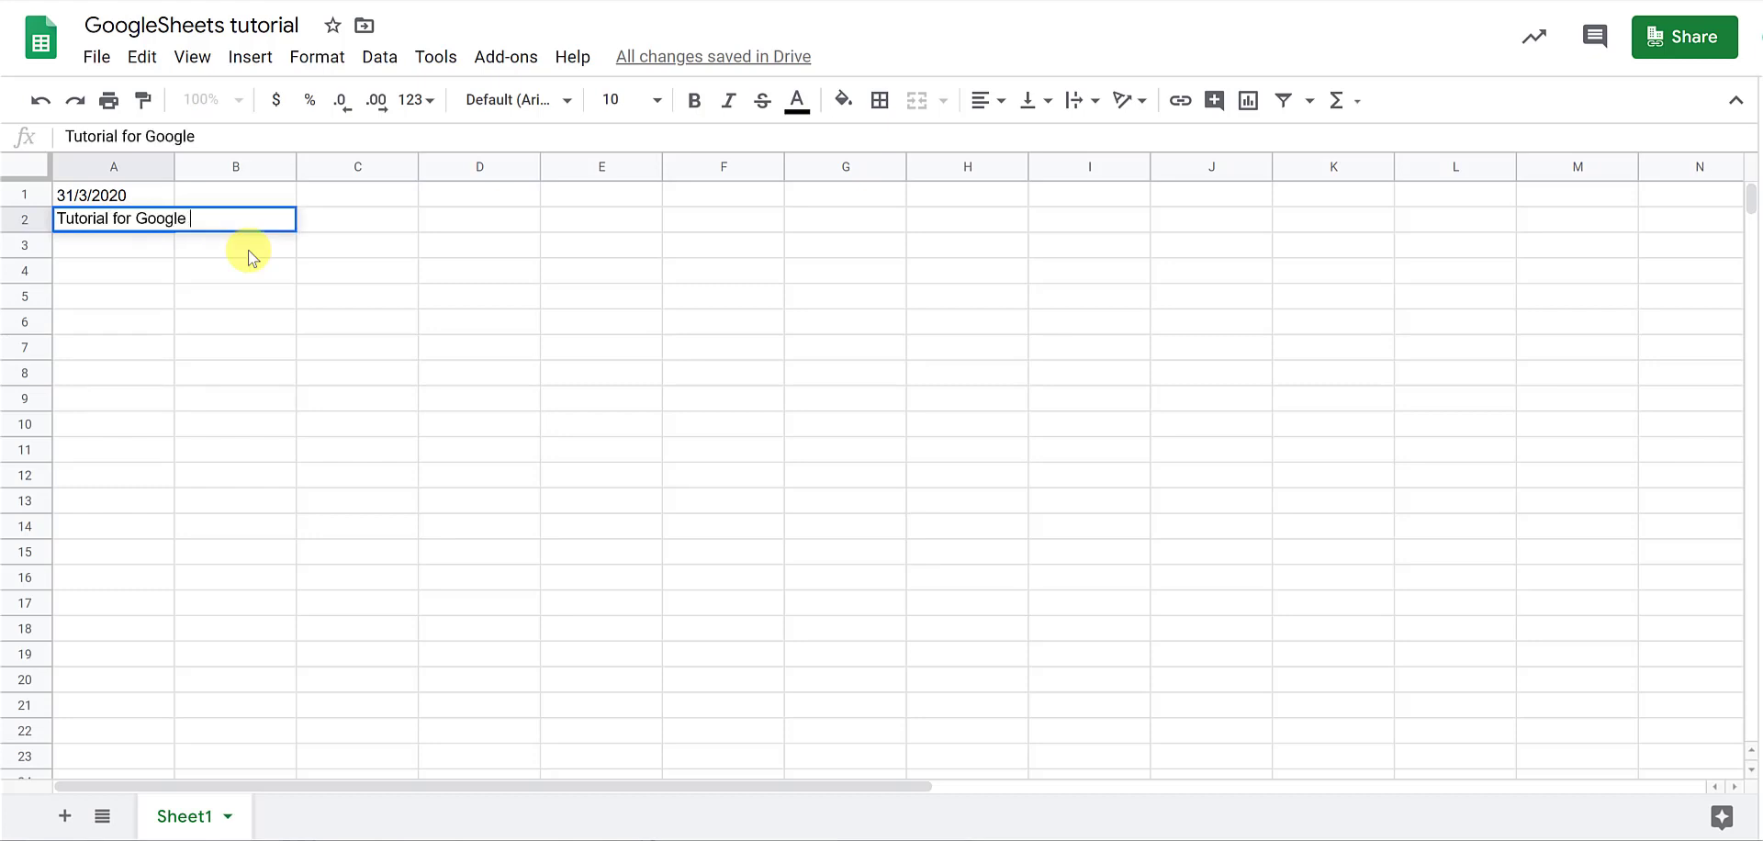
{"action": "type", "text": "Sheets"}
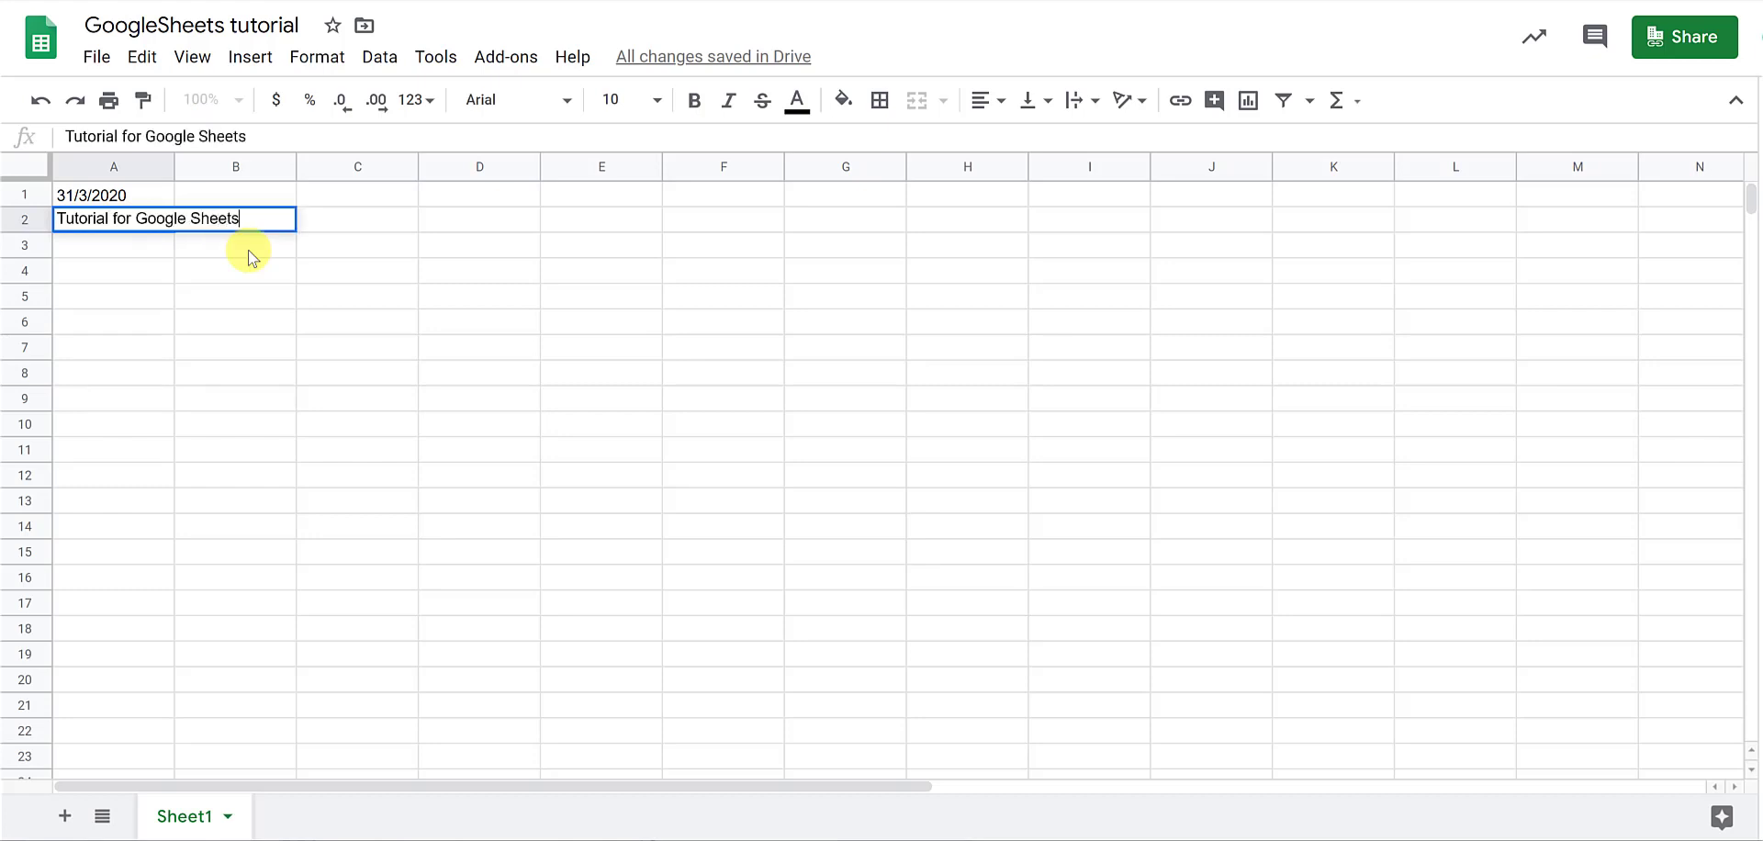
{"action": "type", "text": " demonstration"}
{"action": "key", "text": "Return"}
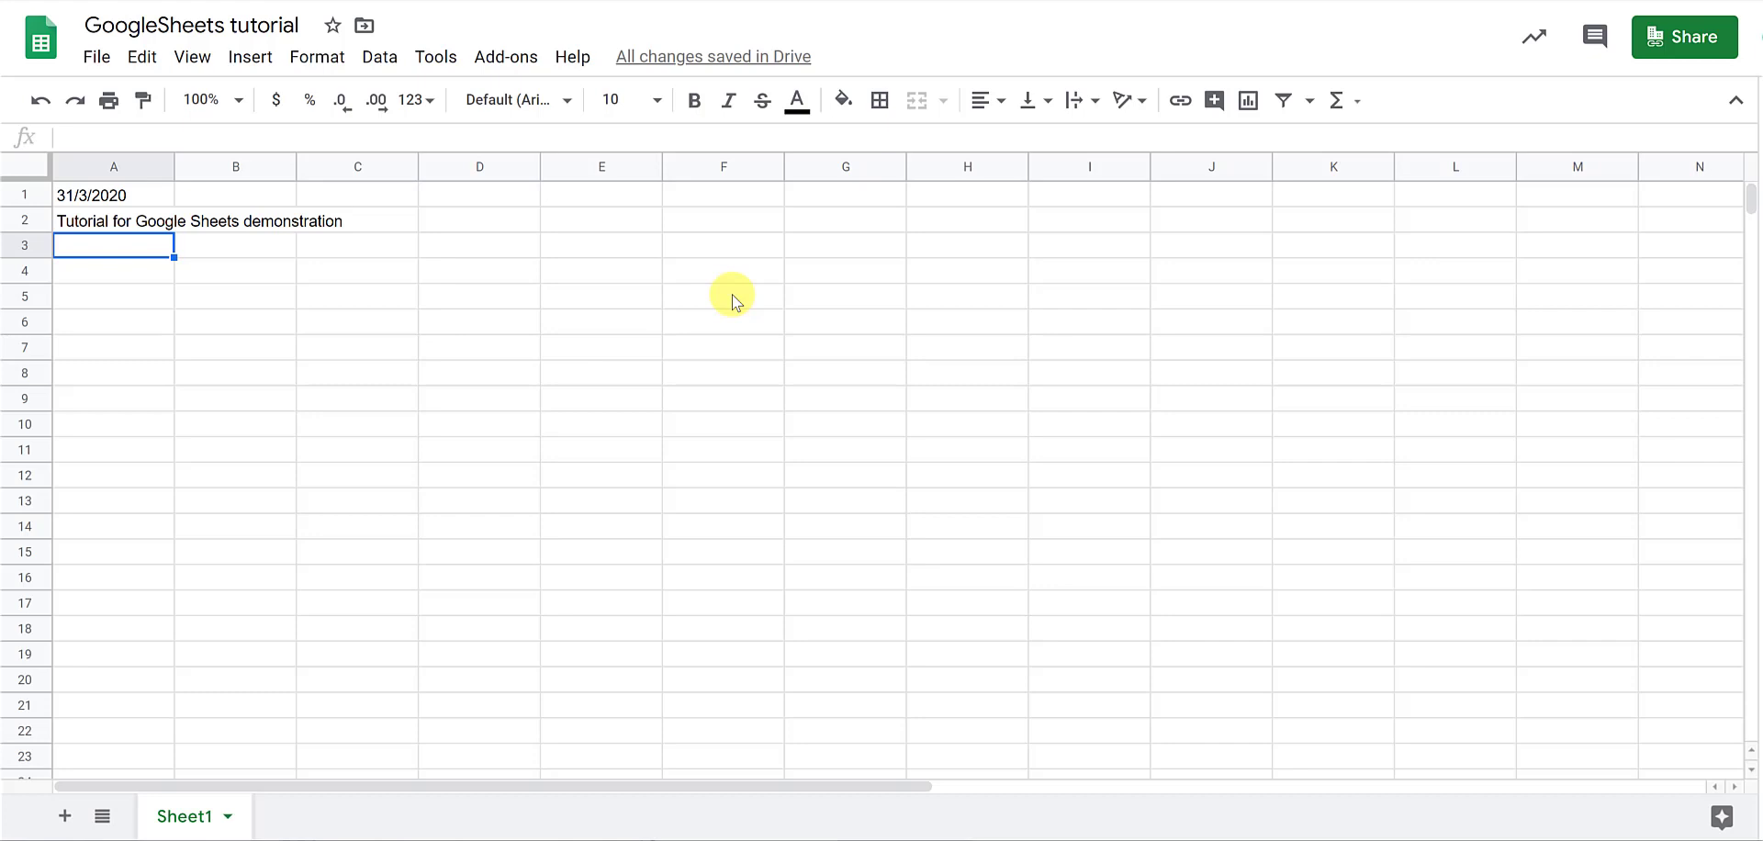
Enter the label "Test 1" in cell D1 and make it bold
{"action": "left_click", "coordinate": [485, 197]}
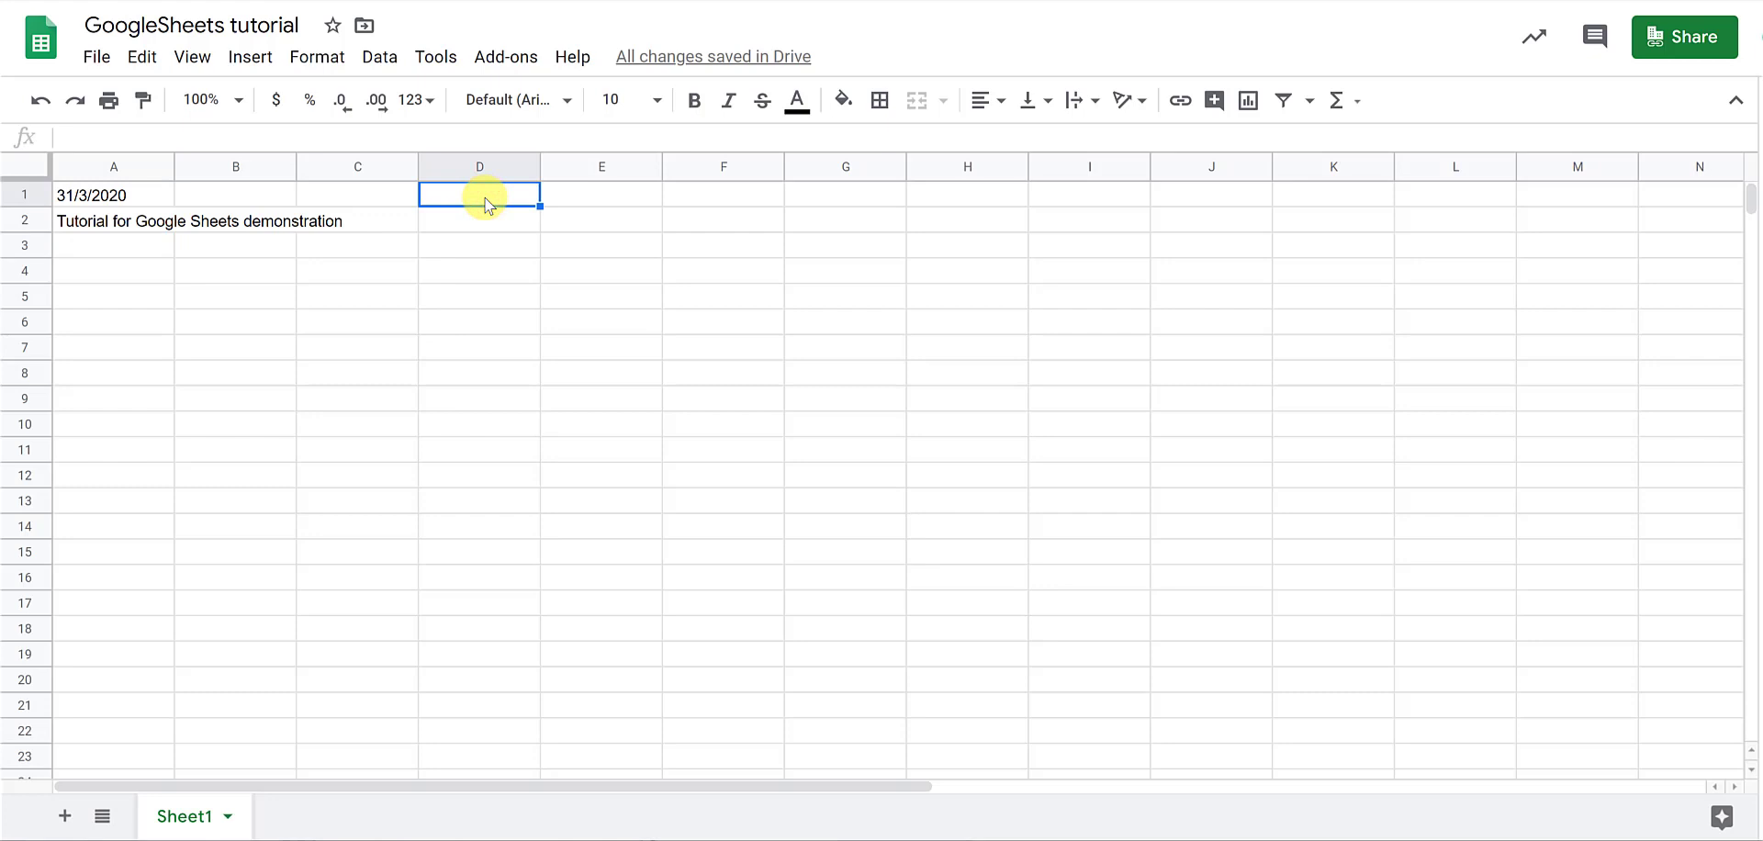
{"action": "type", "text": "Test 1"}
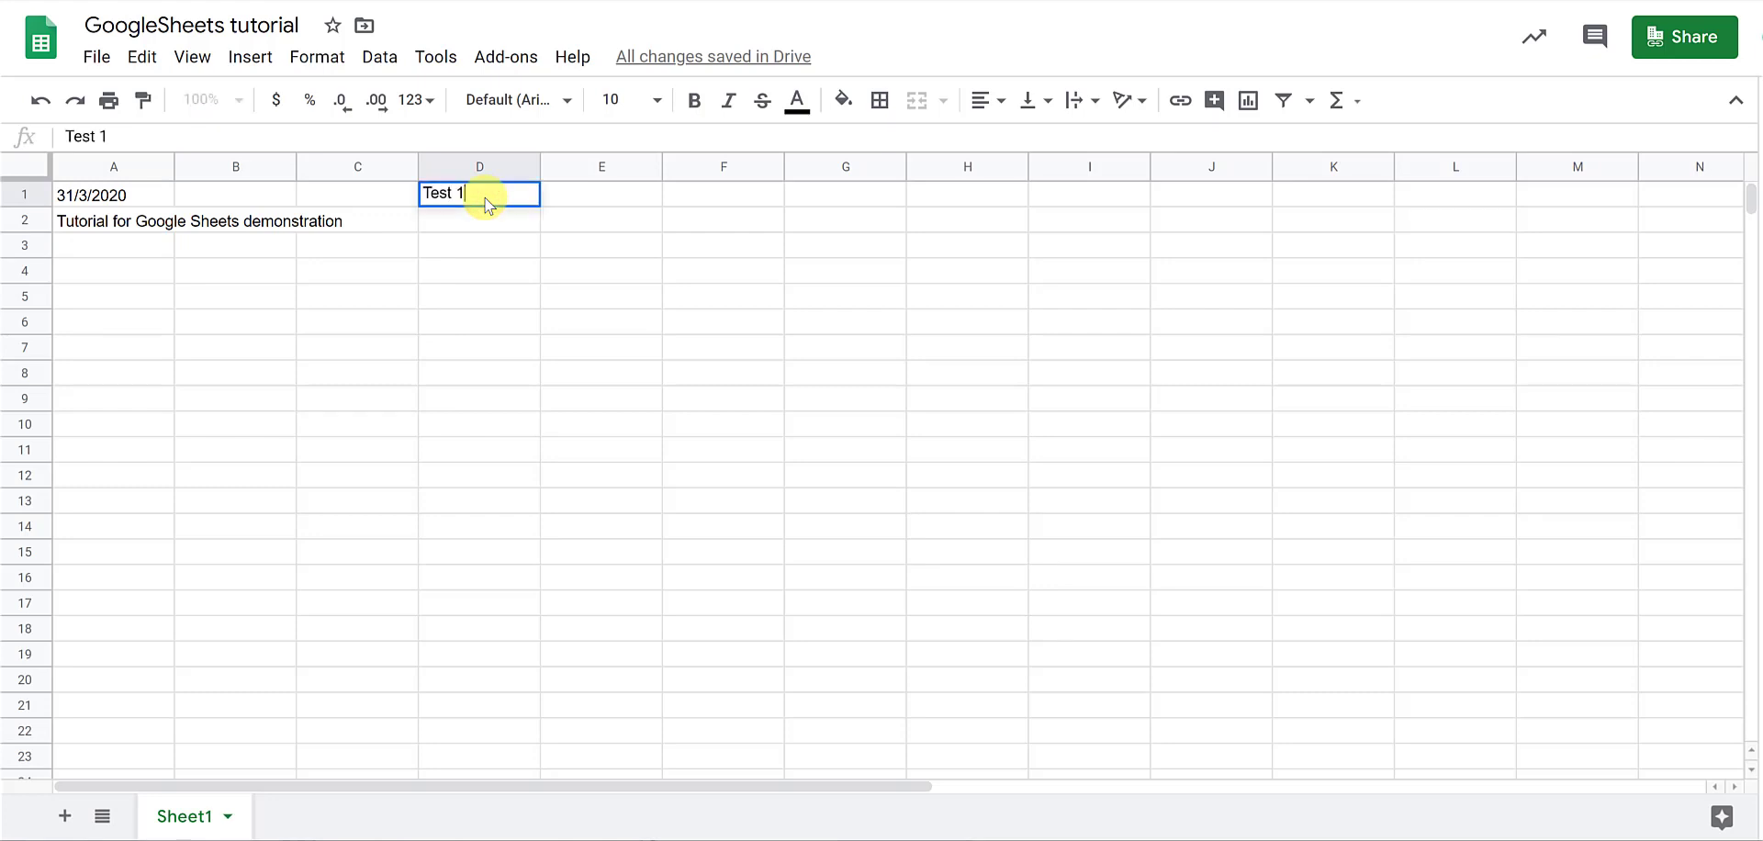
{"action": "key", "text": "Return"}
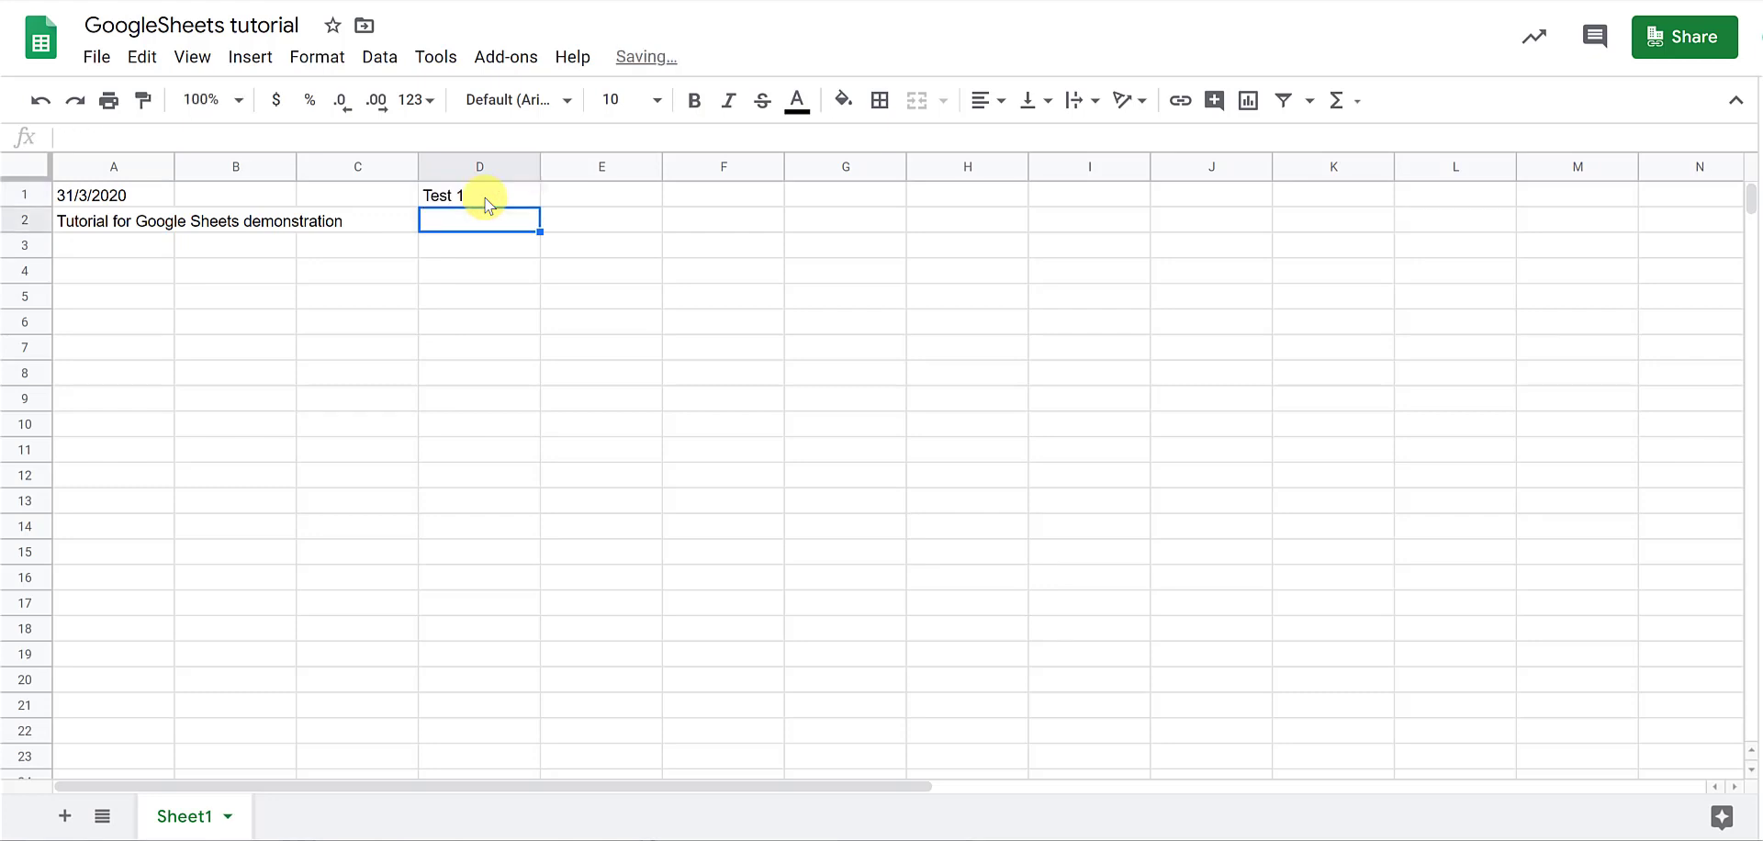
{"action": "left_click", "coordinate": [485, 197]}
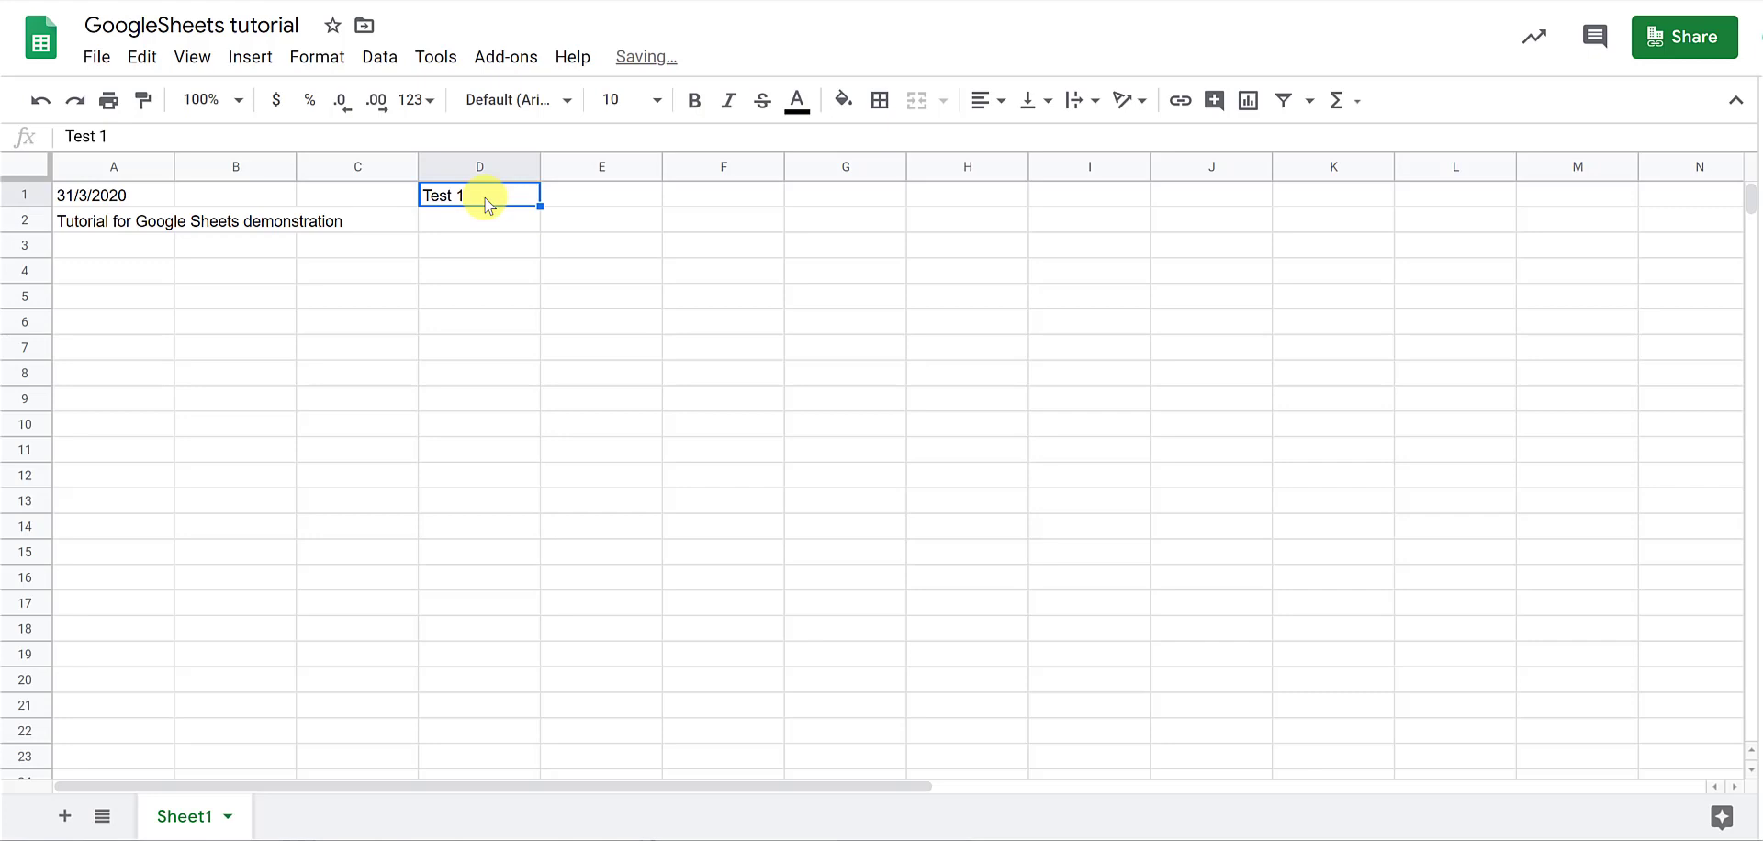
{"action": "left_click", "coordinate": [695, 101]}
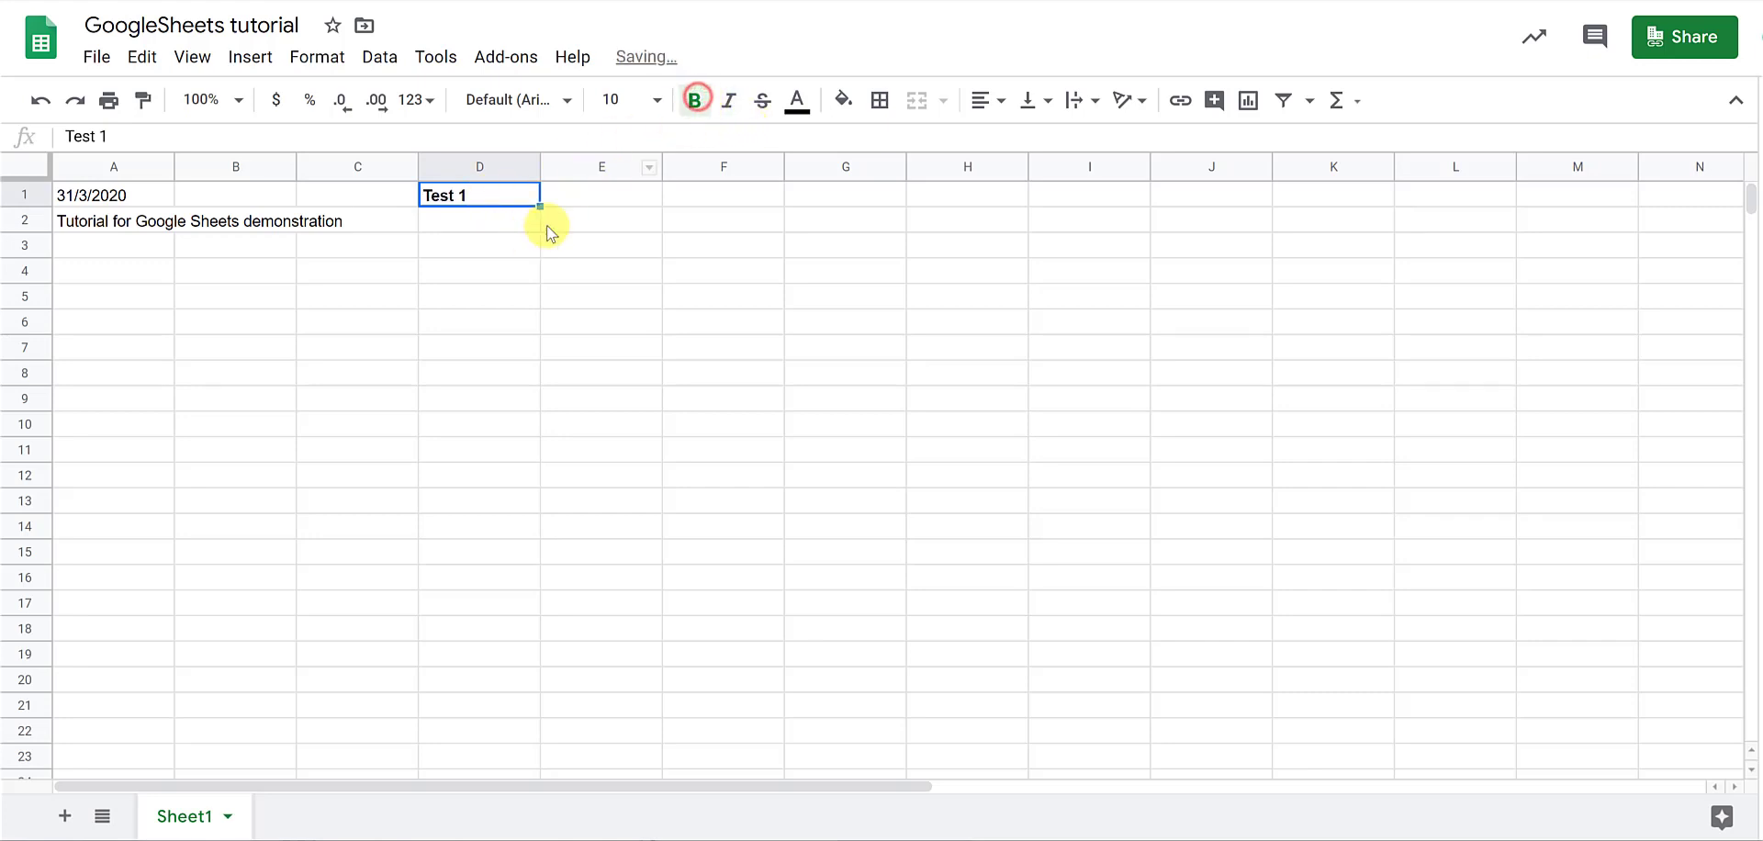
{"action": "left_click", "coordinate": [500, 220]}
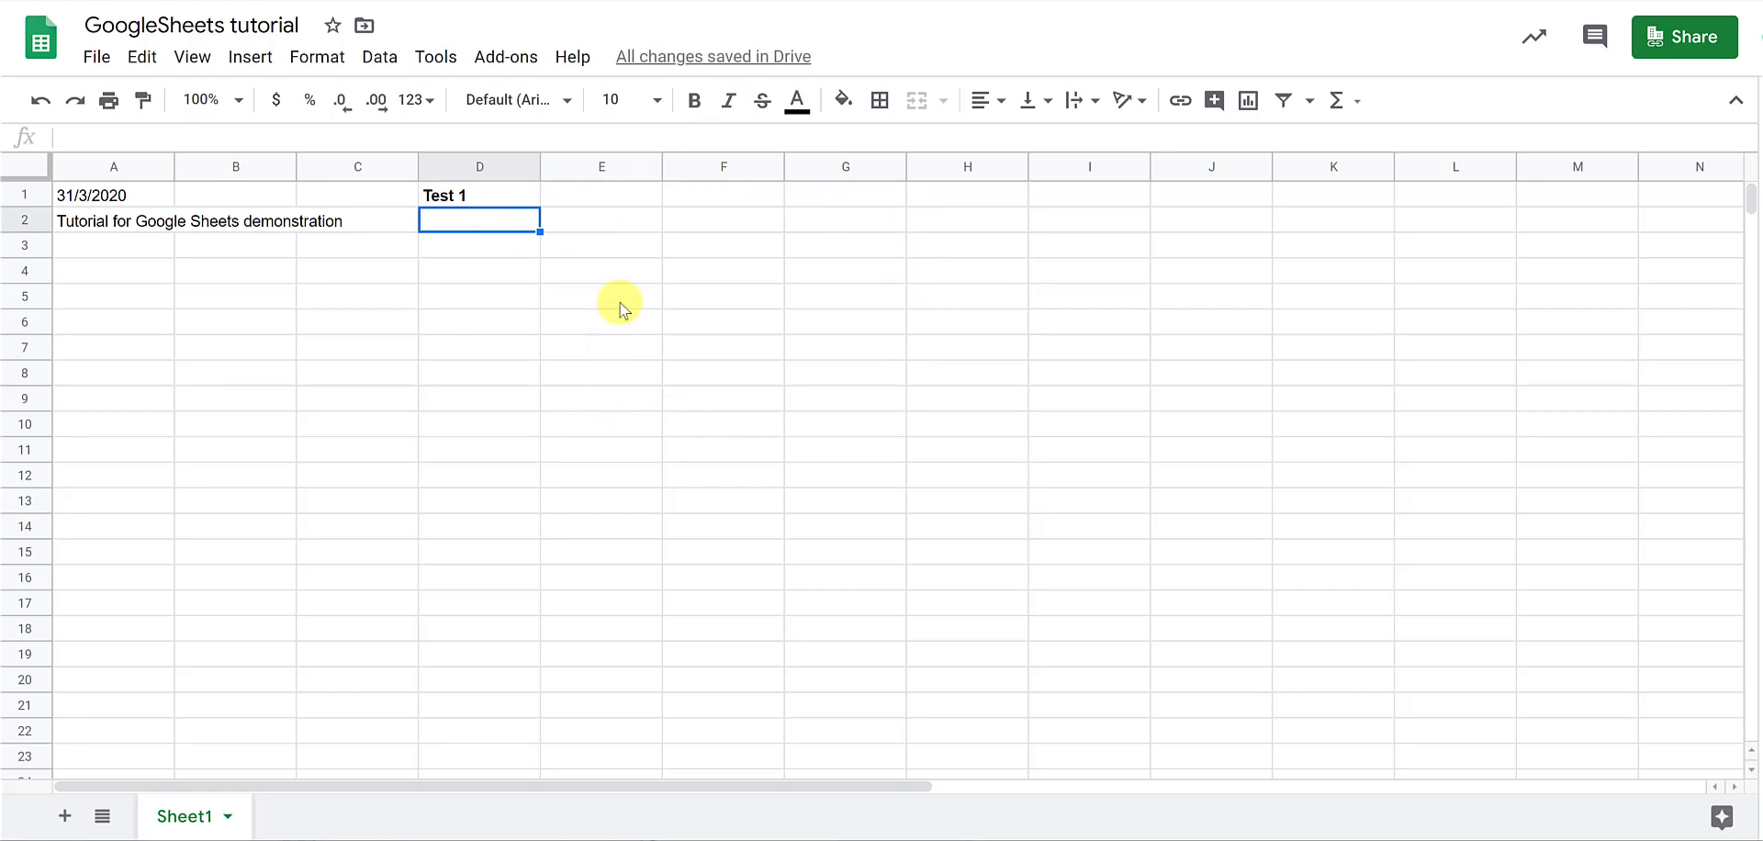
Add the column headings "Mass (g)" in cell E1 and "Distance (cm)" in cell F1
{"action": "left_click", "coordinate": [604, 195]}
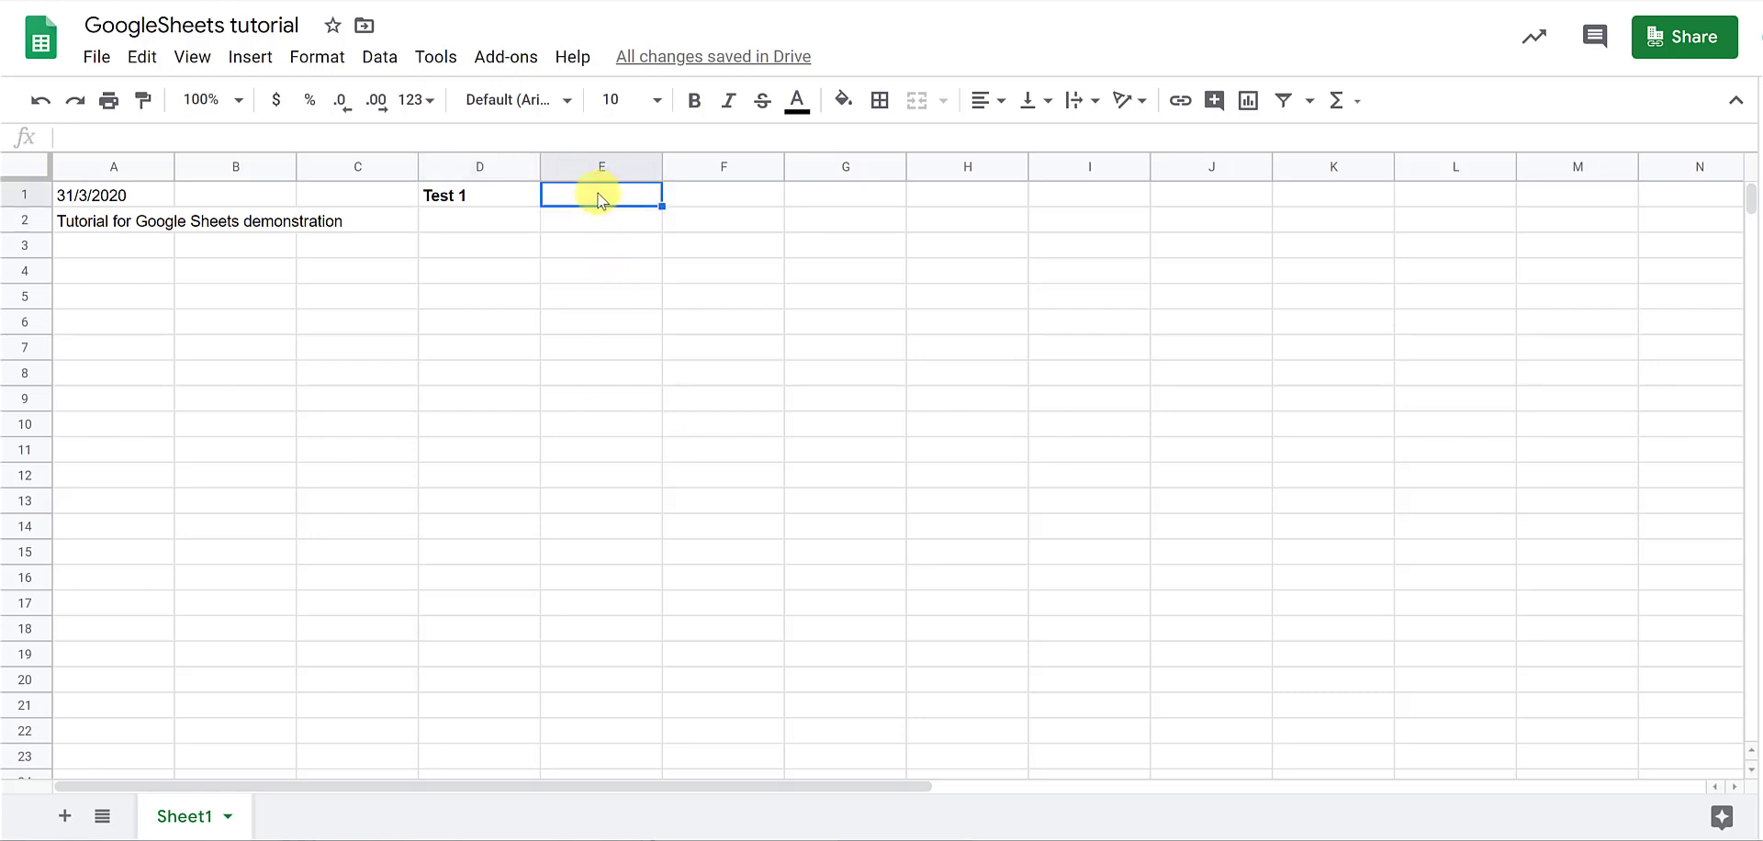
{"action": "type", "text": "Mass ("}
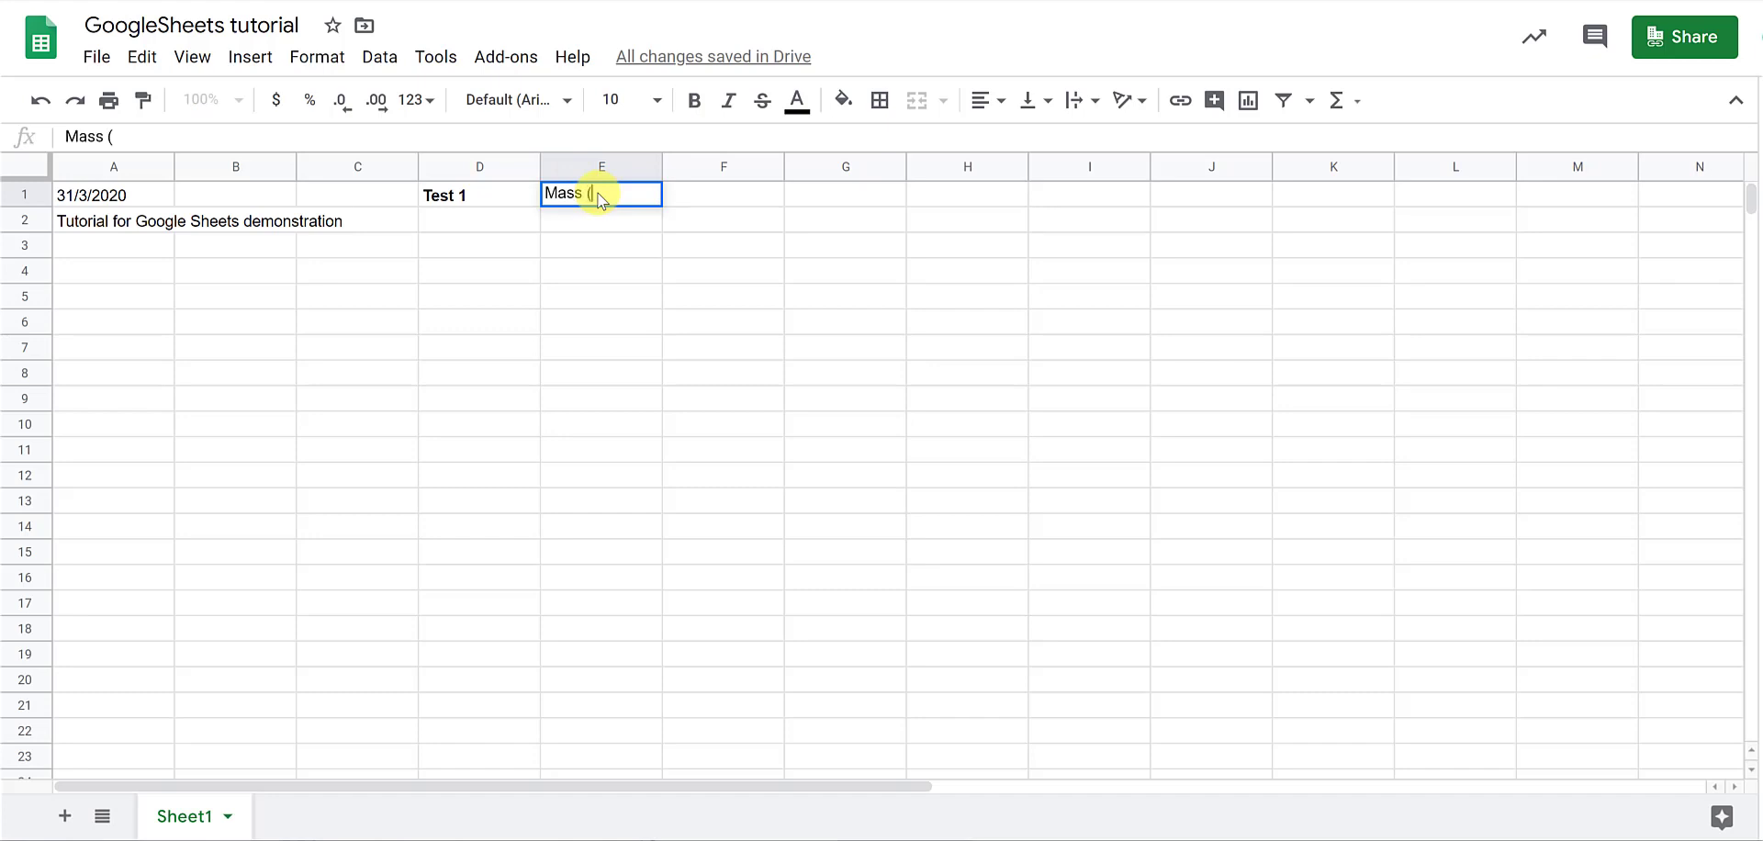
{"action": "type", "text": "g)"}
{"action": "key", "text": "Return"}
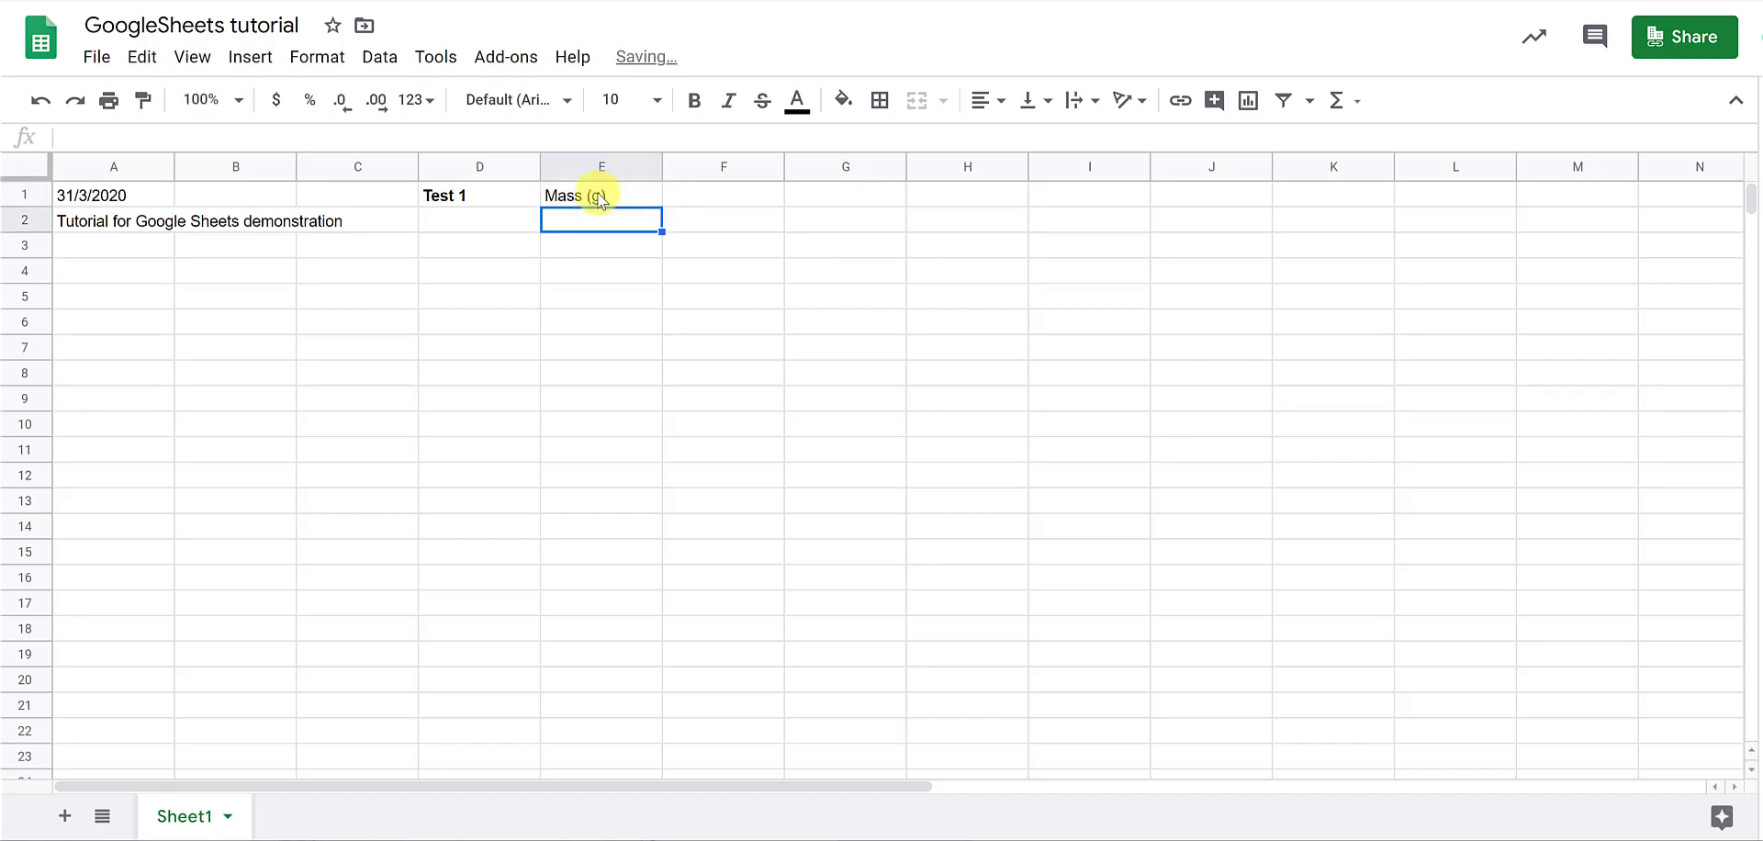
{"action": "key", "text": "Up"}
{"action": "key", "text": "Right"}
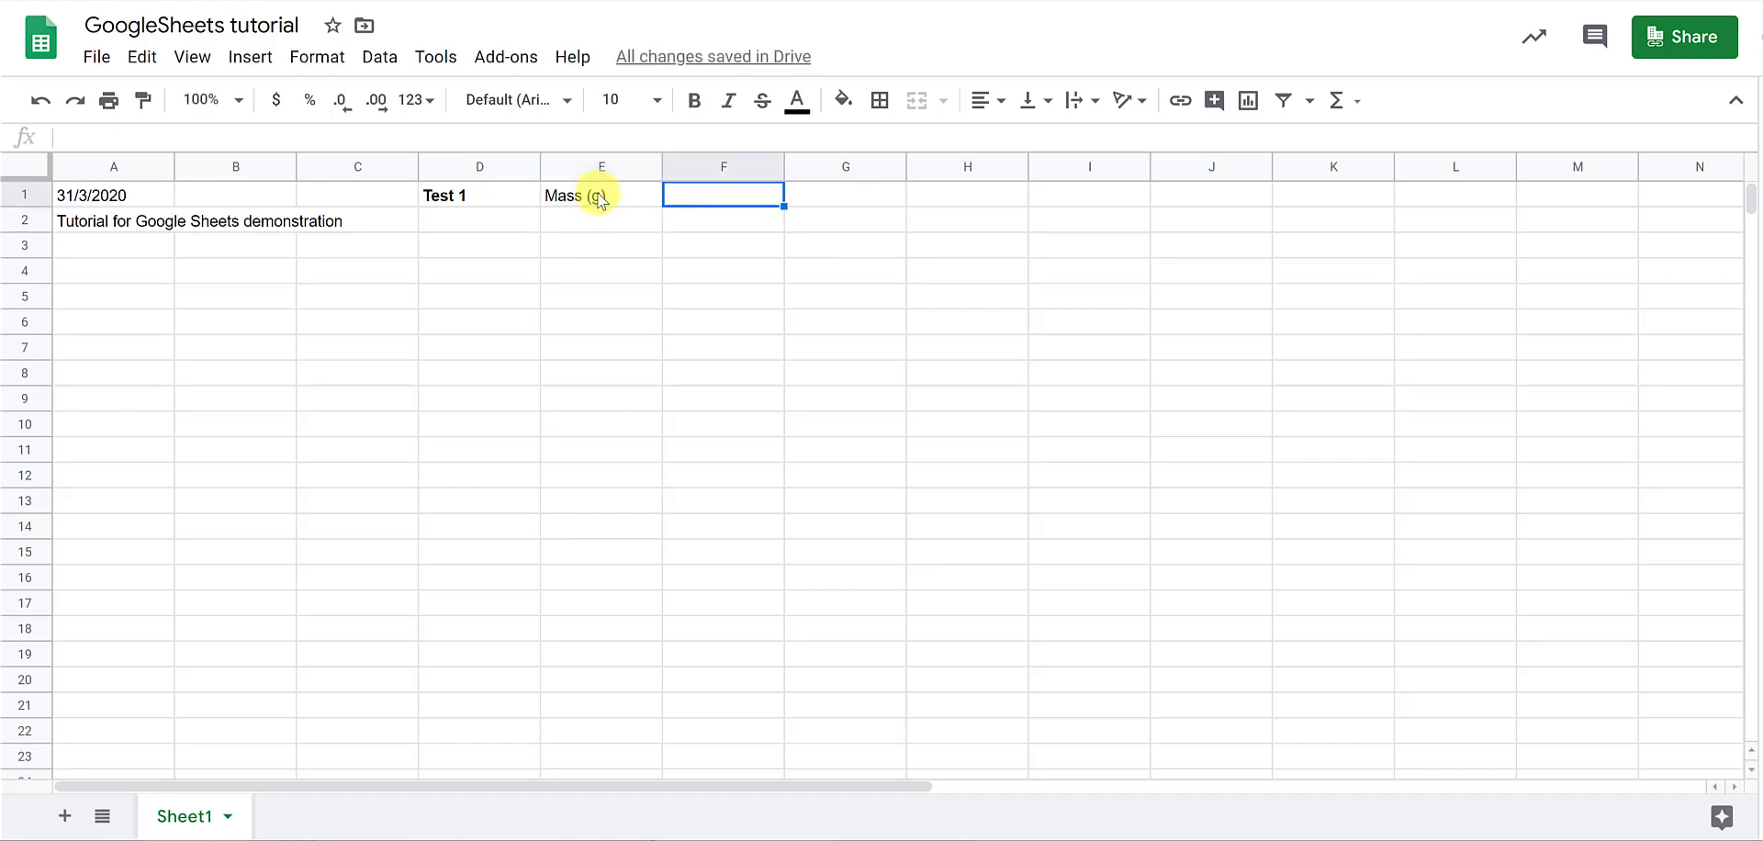
{"action": "type", "text": "Distance ("}
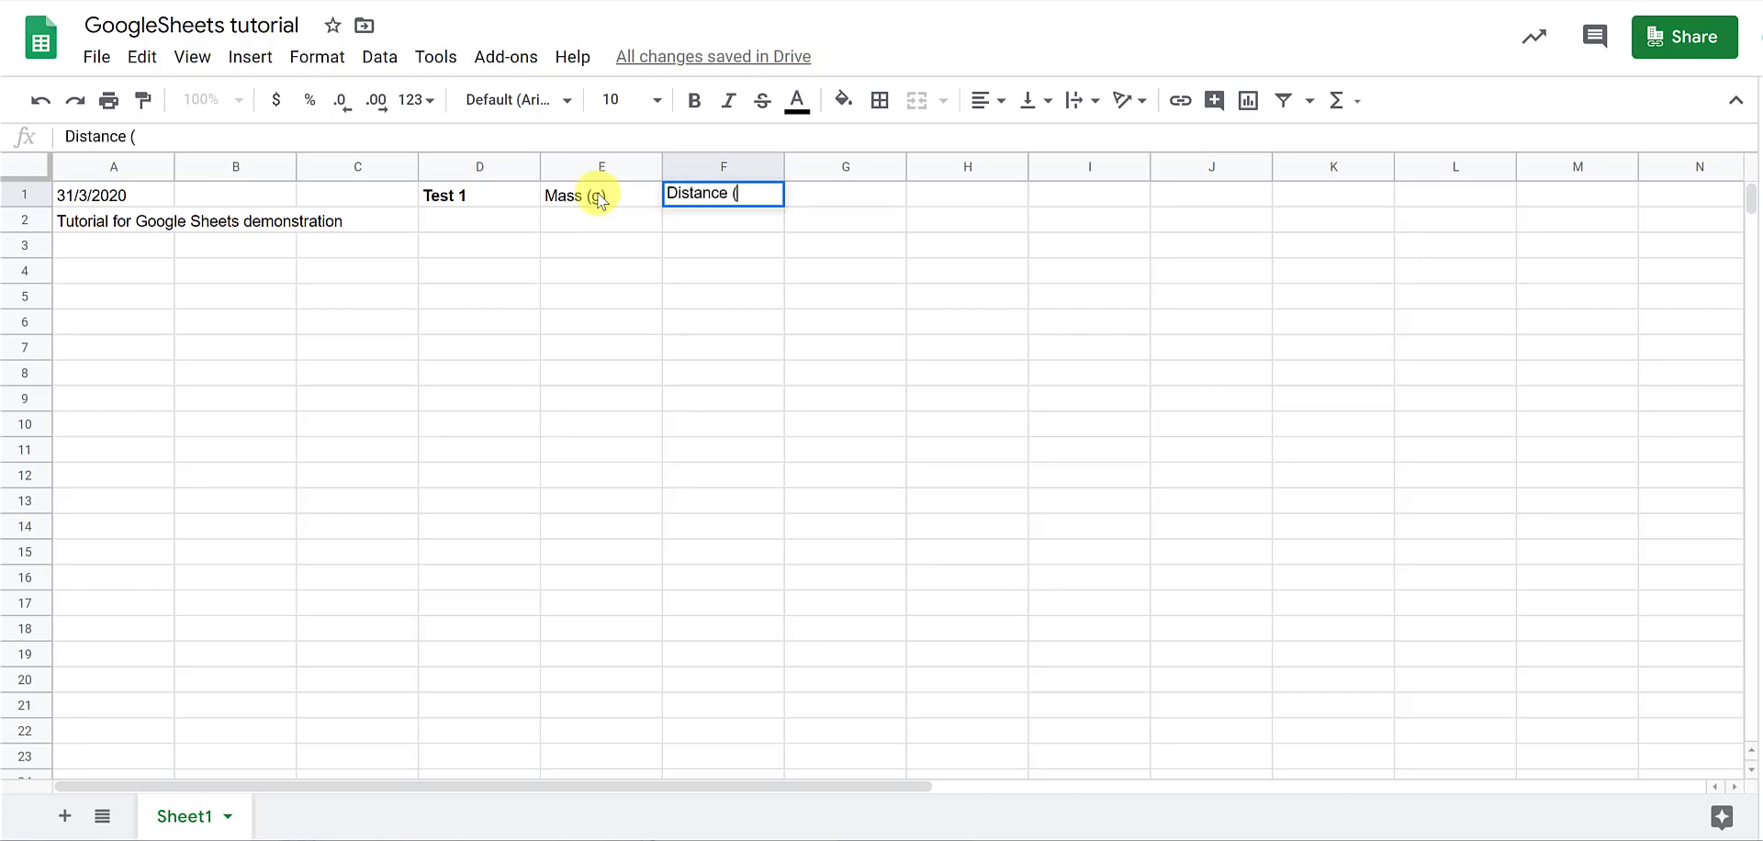
{"action": "type", "text": "cm)"}
{"action": "key", "text": "Return"}
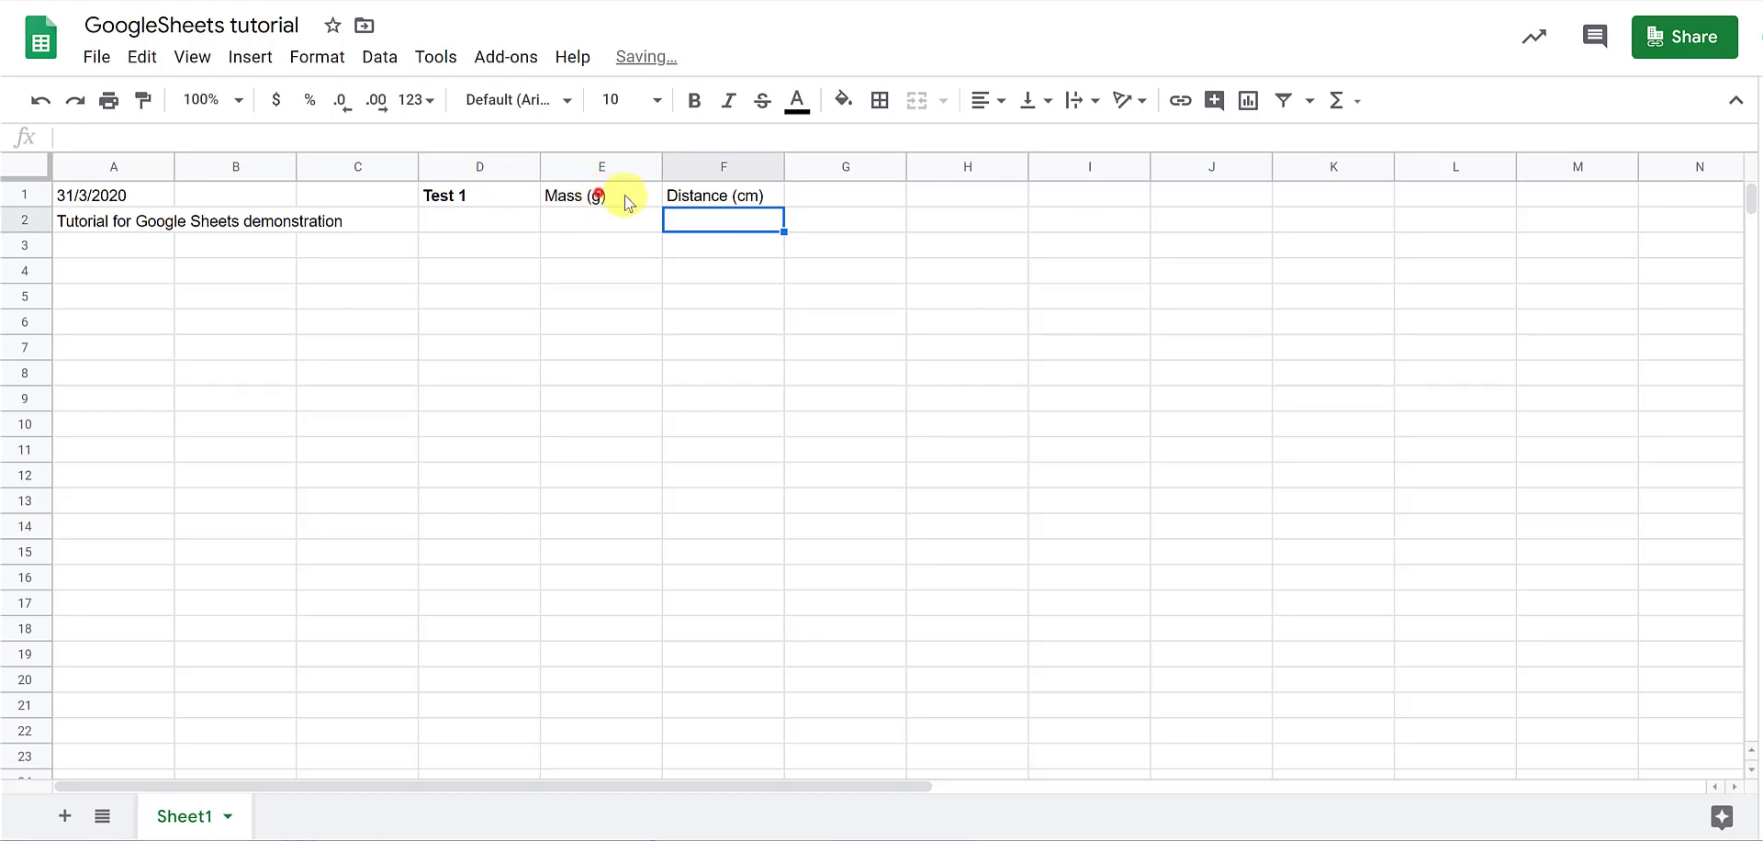
Make the mass and distance headings in cells E1 and F1 bold
{"action": "left_click_drag", "start_coordinate": [601, 196], "coordinate": [702, 196]}
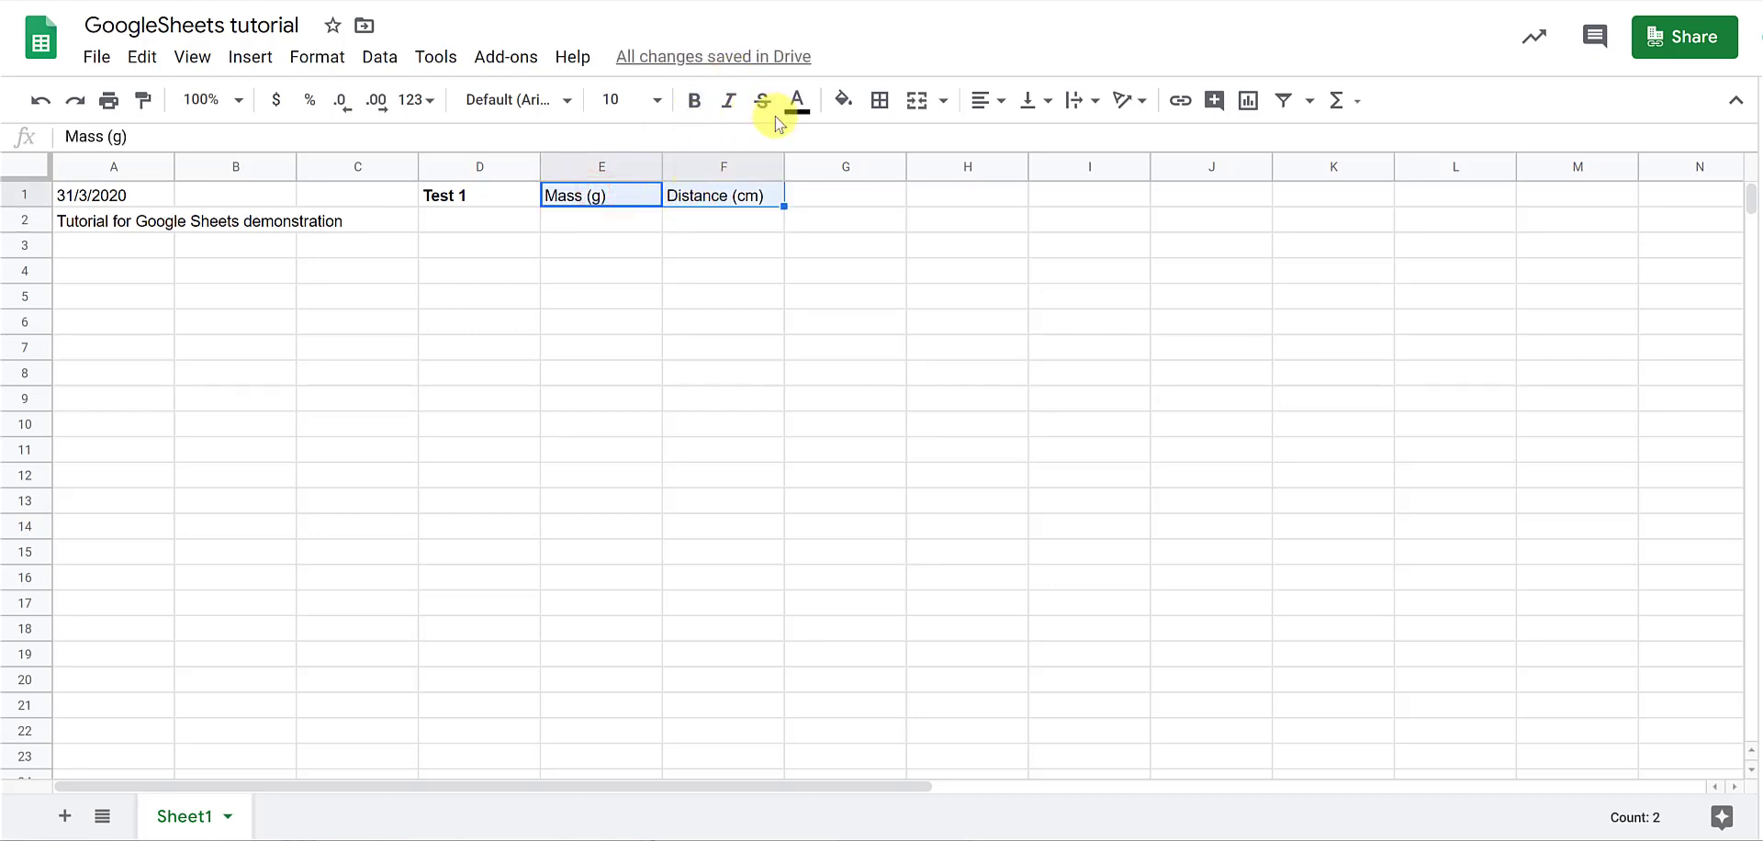
{"action": "left_click", "coordinate": [695, 101]}
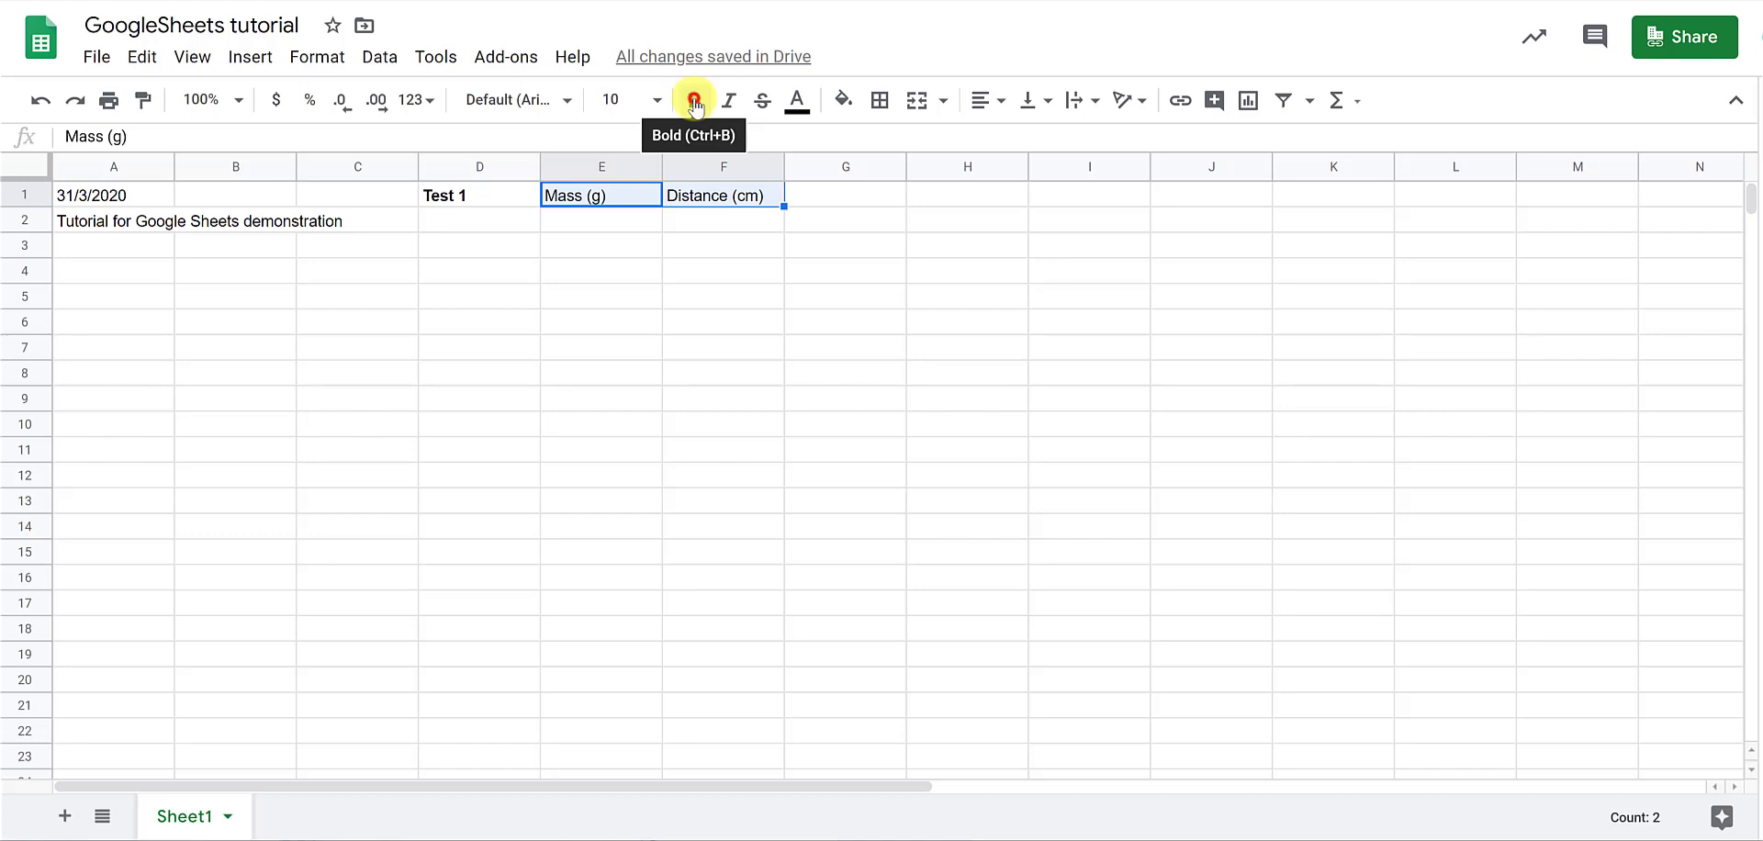
{"action": "left_click", "coordinate": [703, 221]}
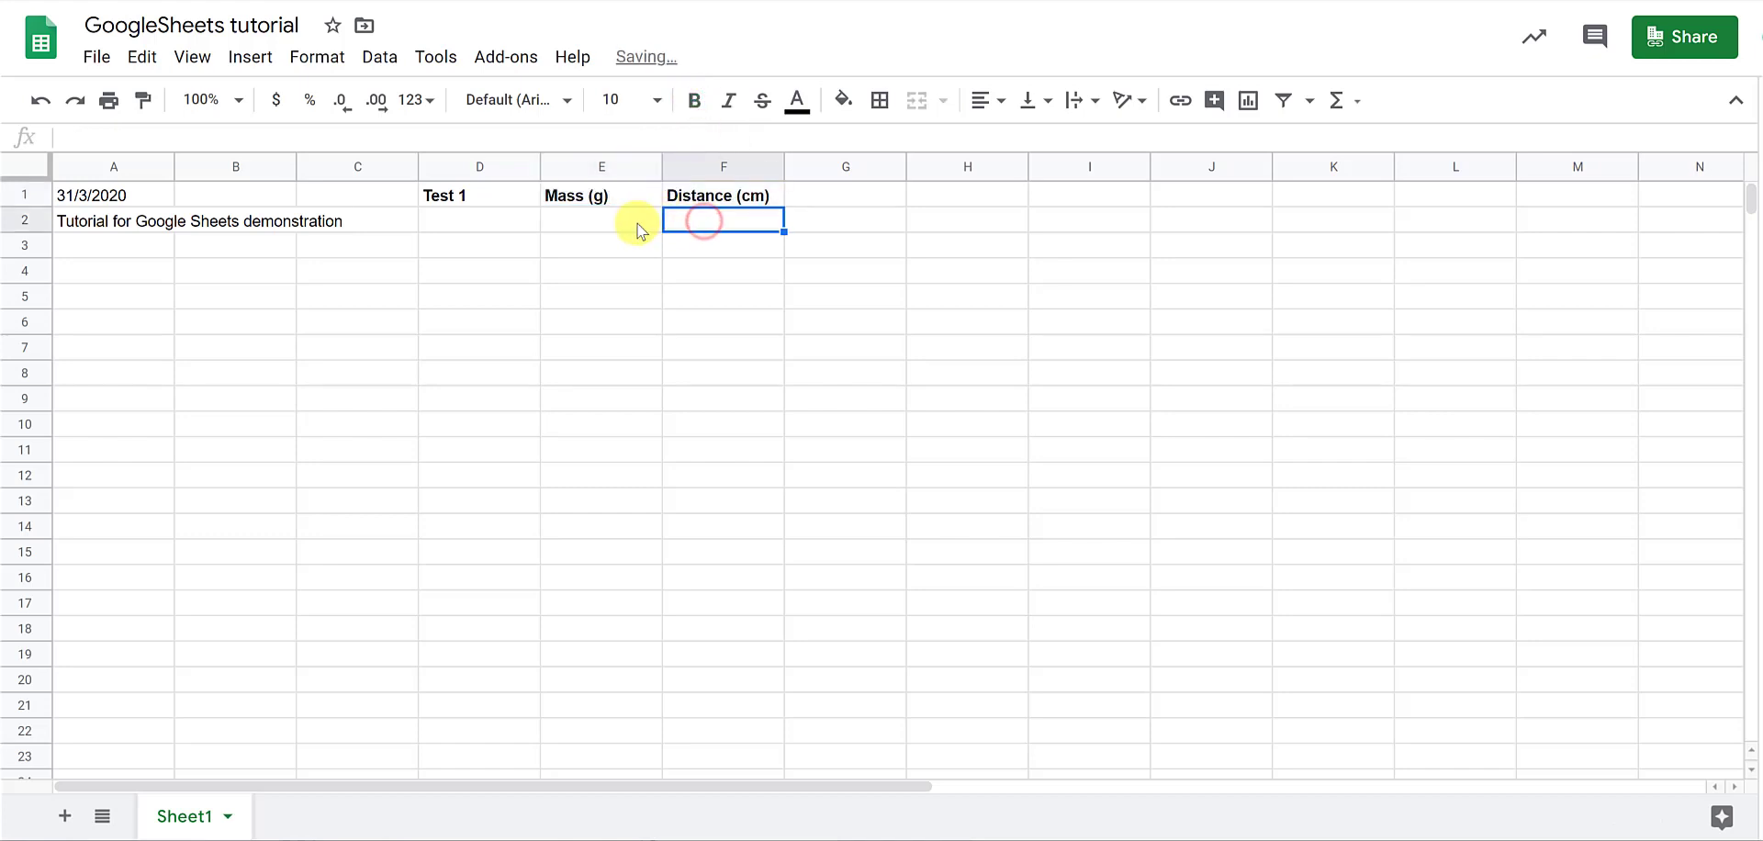
Record the first measurement in row 2 with a mass of 0 in E2 and a distance of 5.0 in F2
{"action": "left_click", "coordinate": [637, 221]}
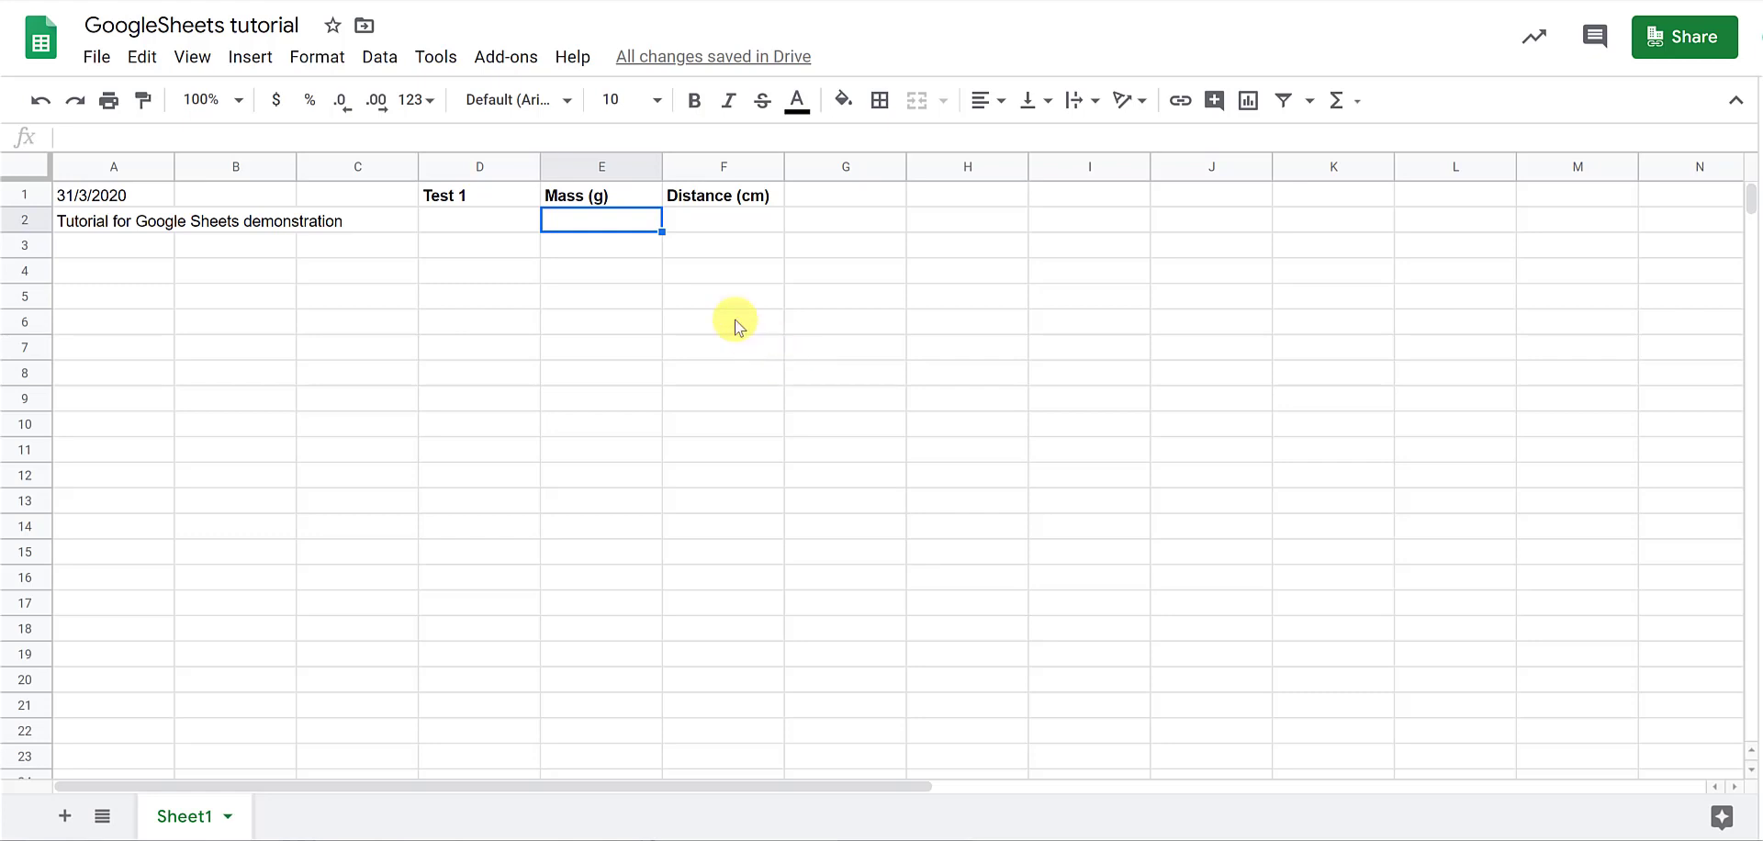
{"action": "left_click", "coordinate": [621, 220]}
{"action": "type", "text": "0"}
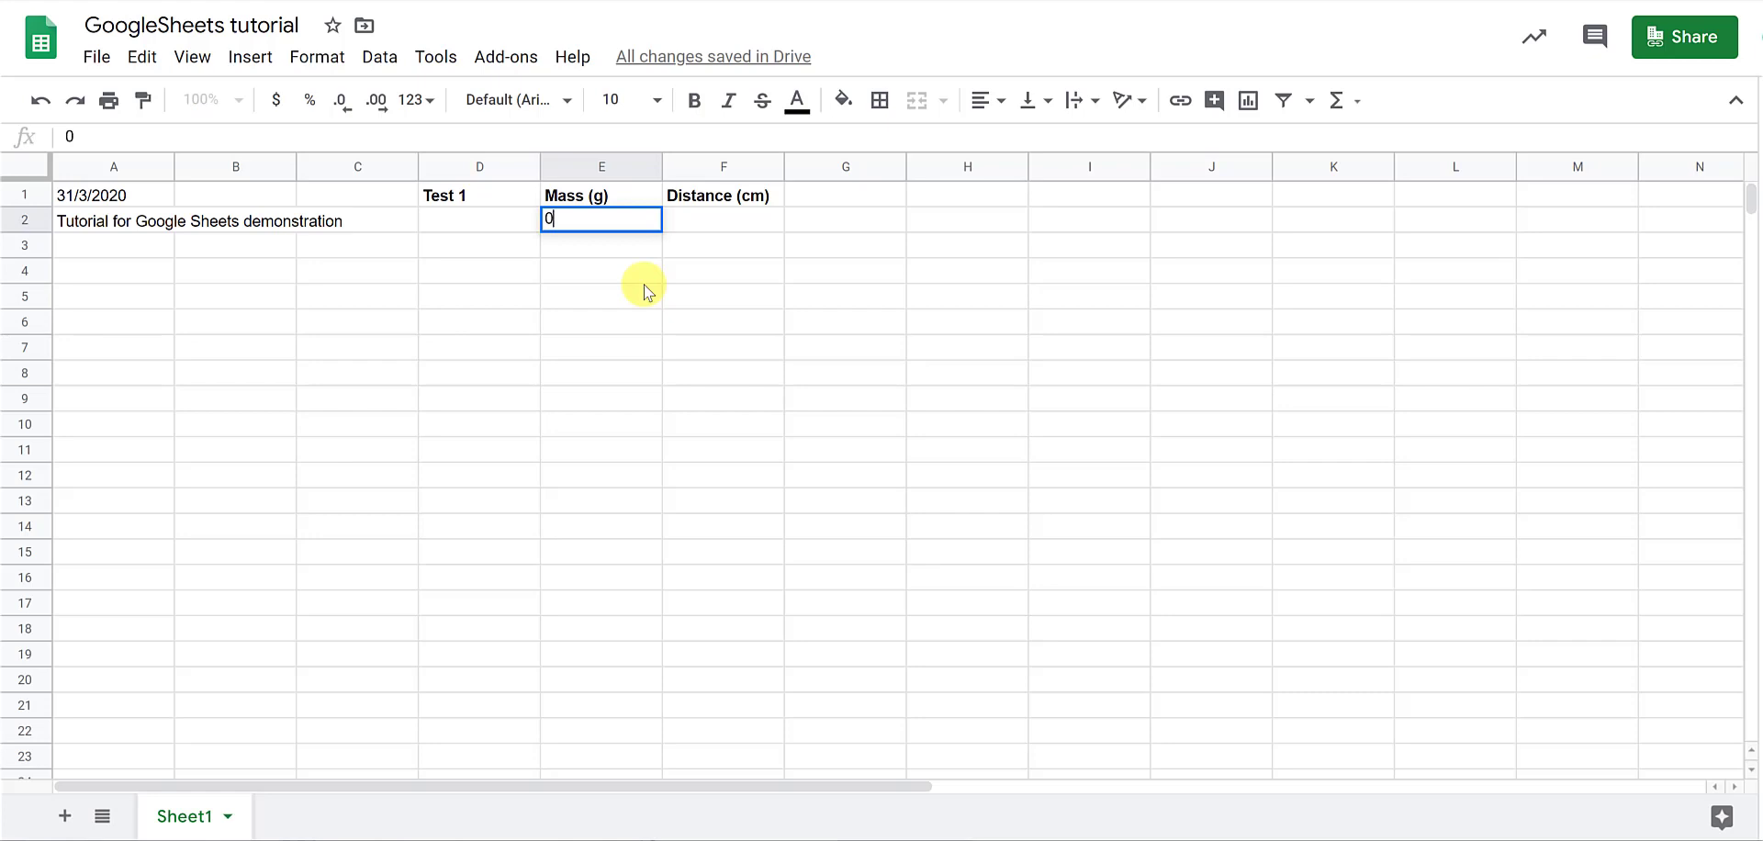
{"action": "key", "text": "Return"}
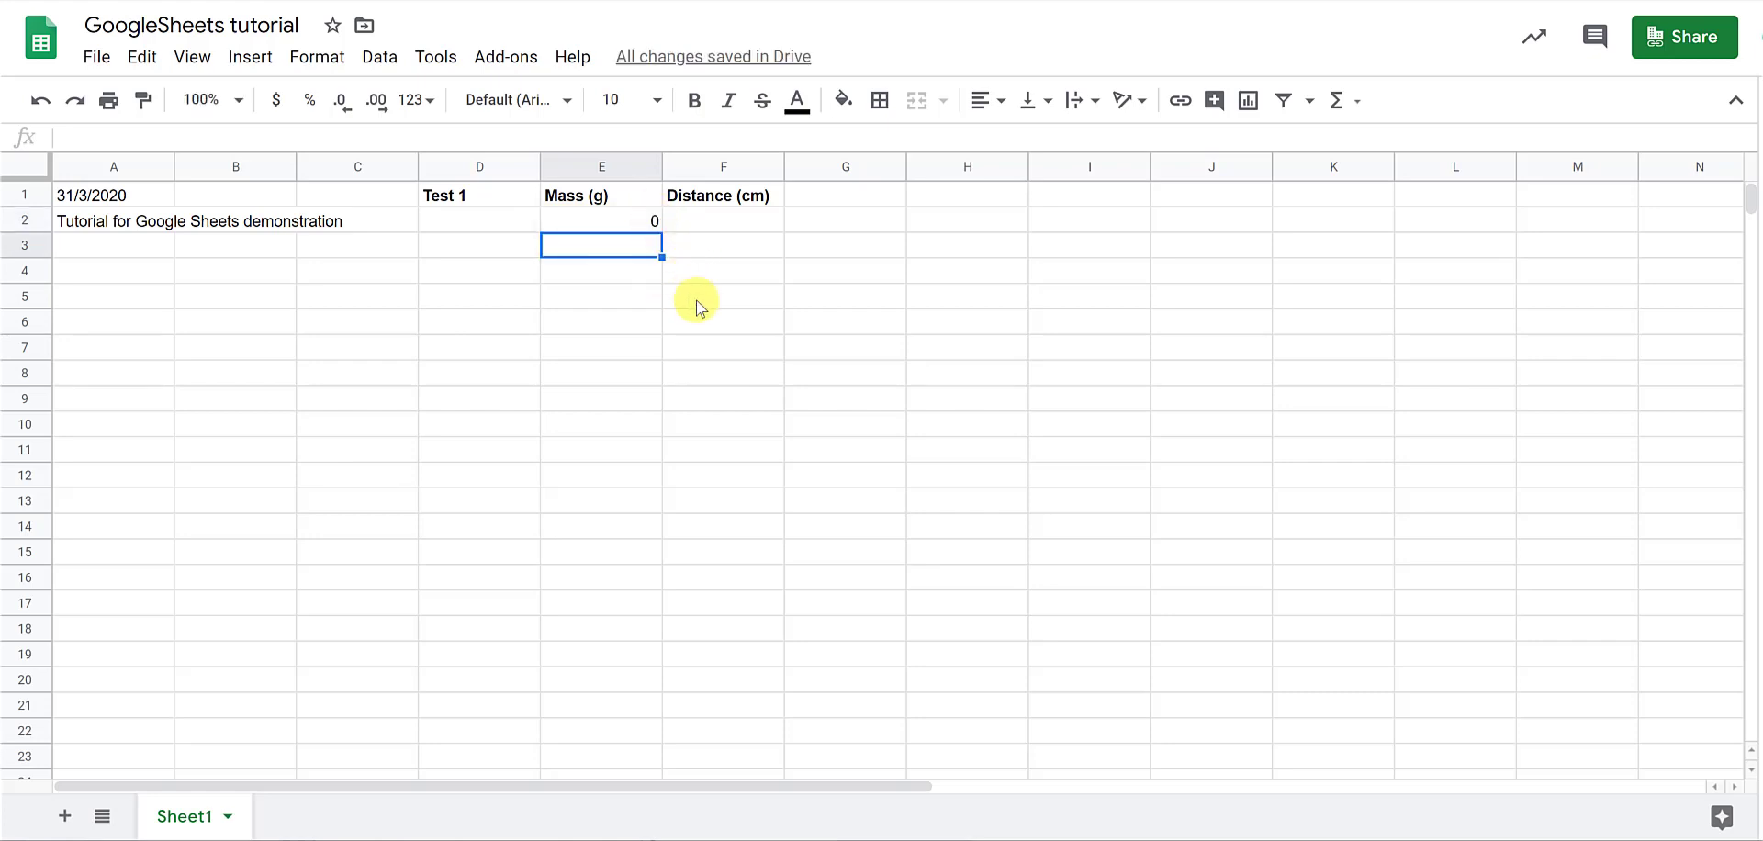
{"action": "left_click", "coordinate": [766, 217]}
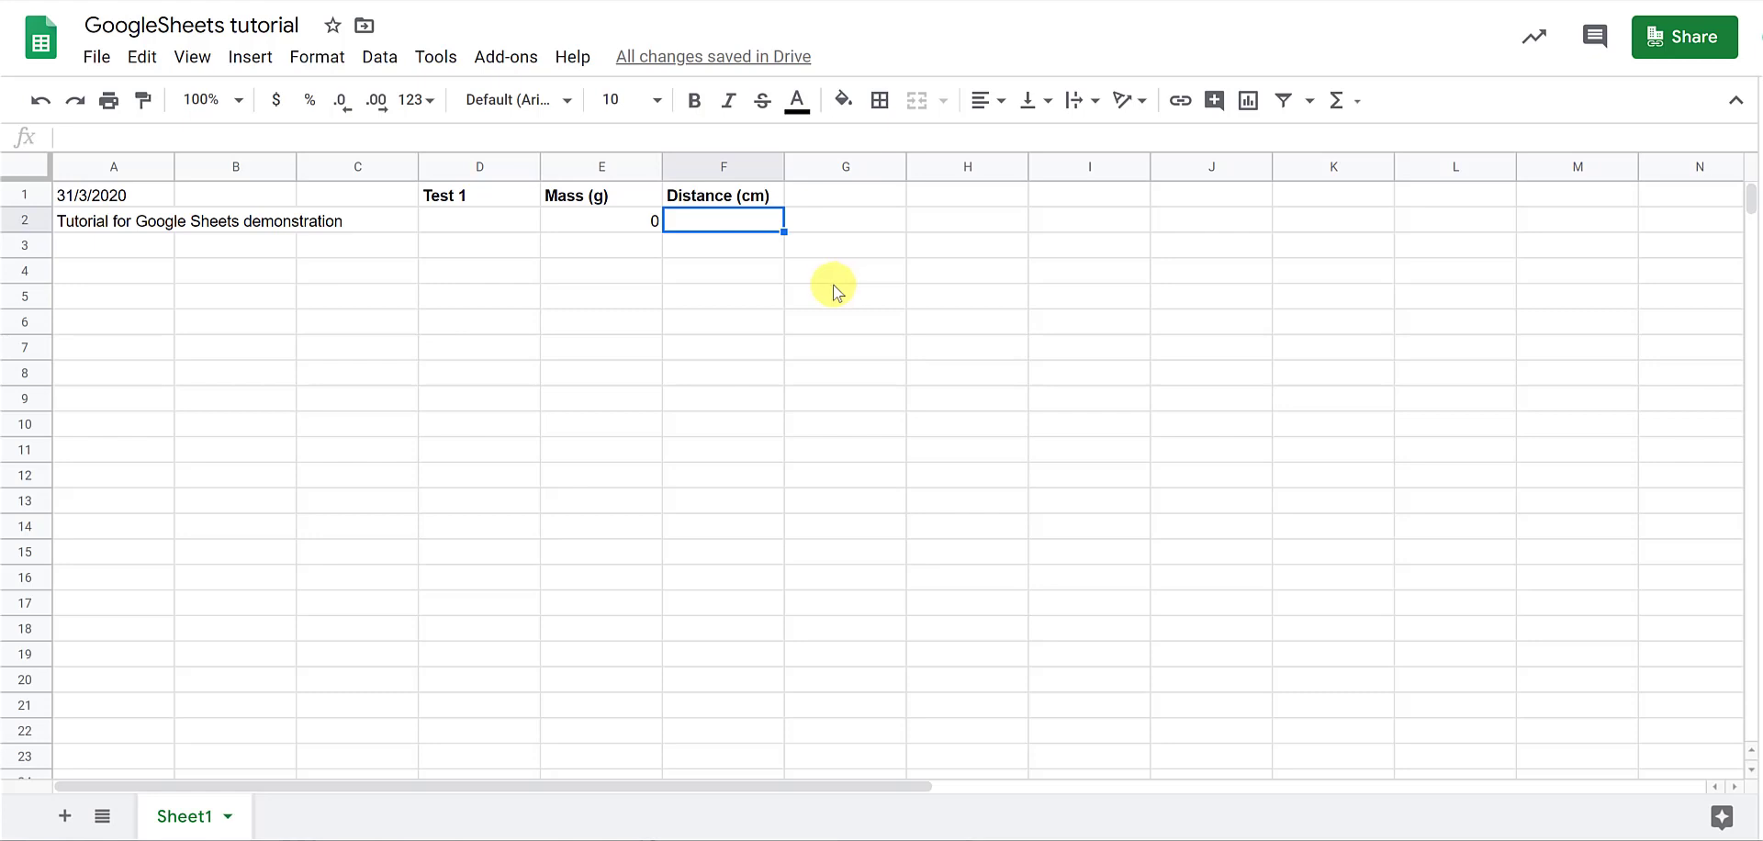
{"action": "type", "text": "5.0"}
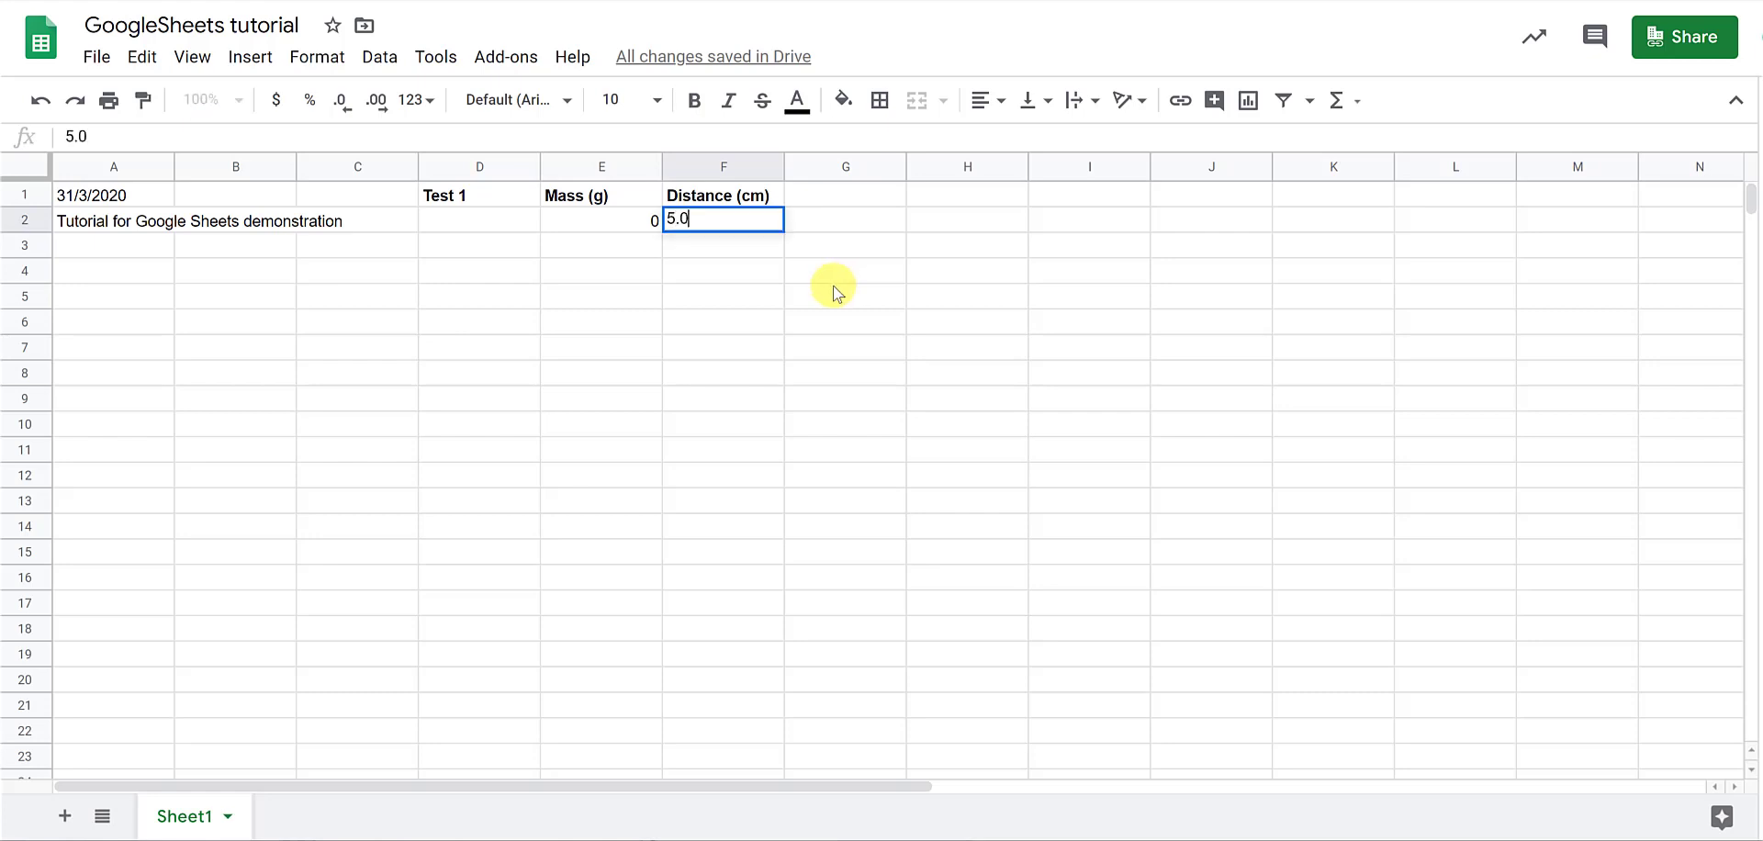
{"action": "key", "text": "Return"}
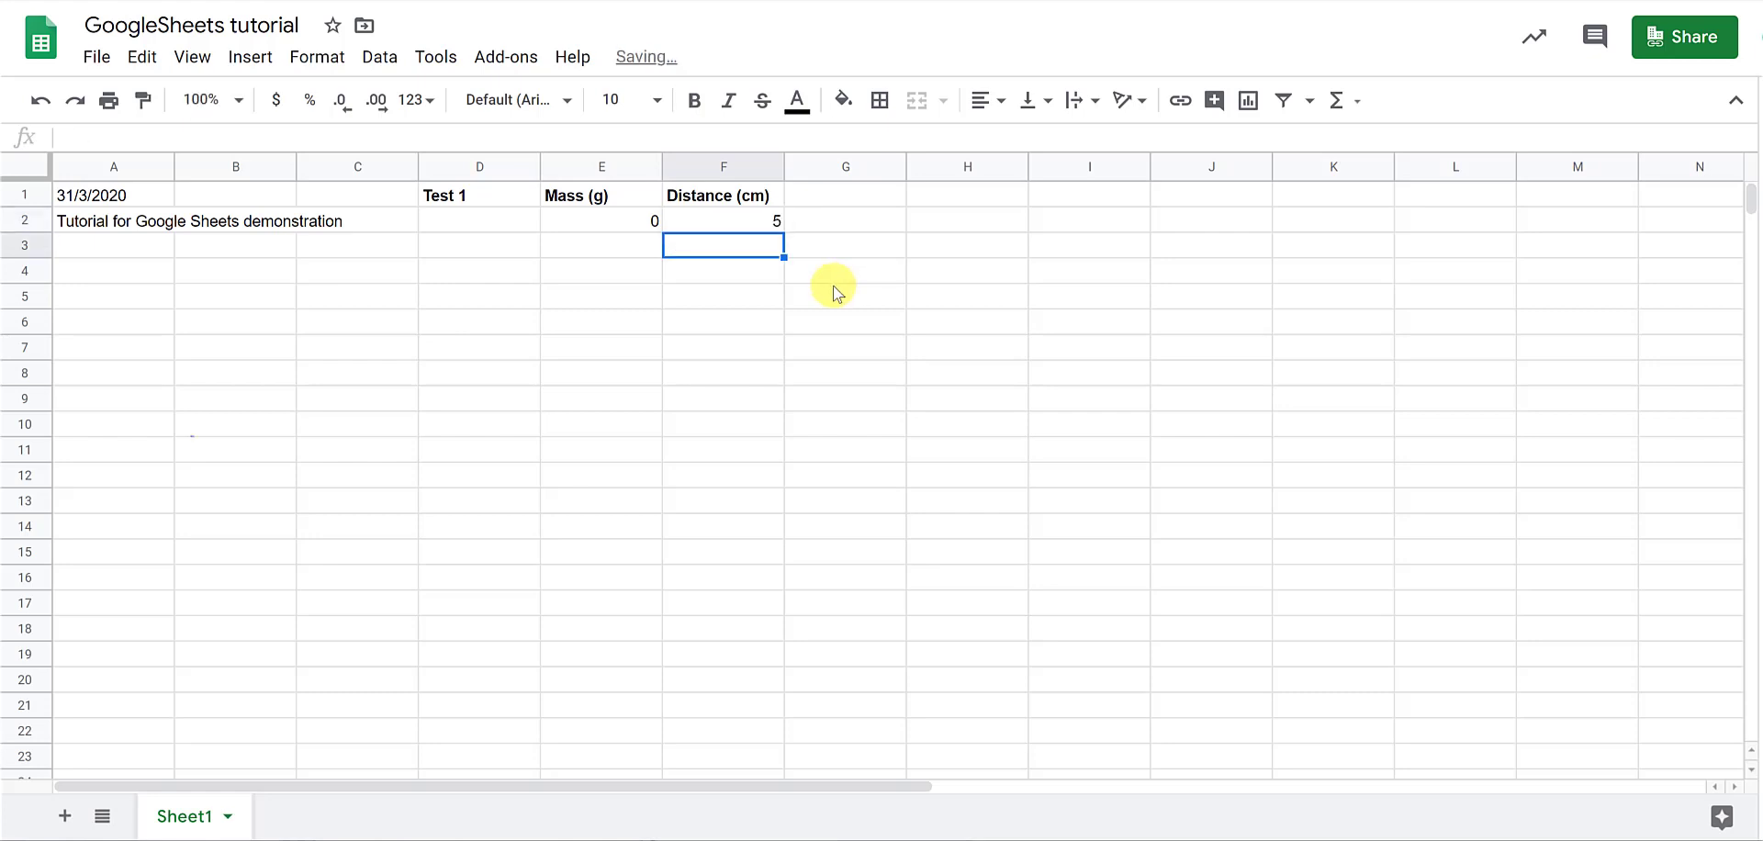
Record the second measurement in row 3 with a mass of 10 in E3 and a distance of 15 in F3
{"action": "left_click", "coordinate": [625, 246]}
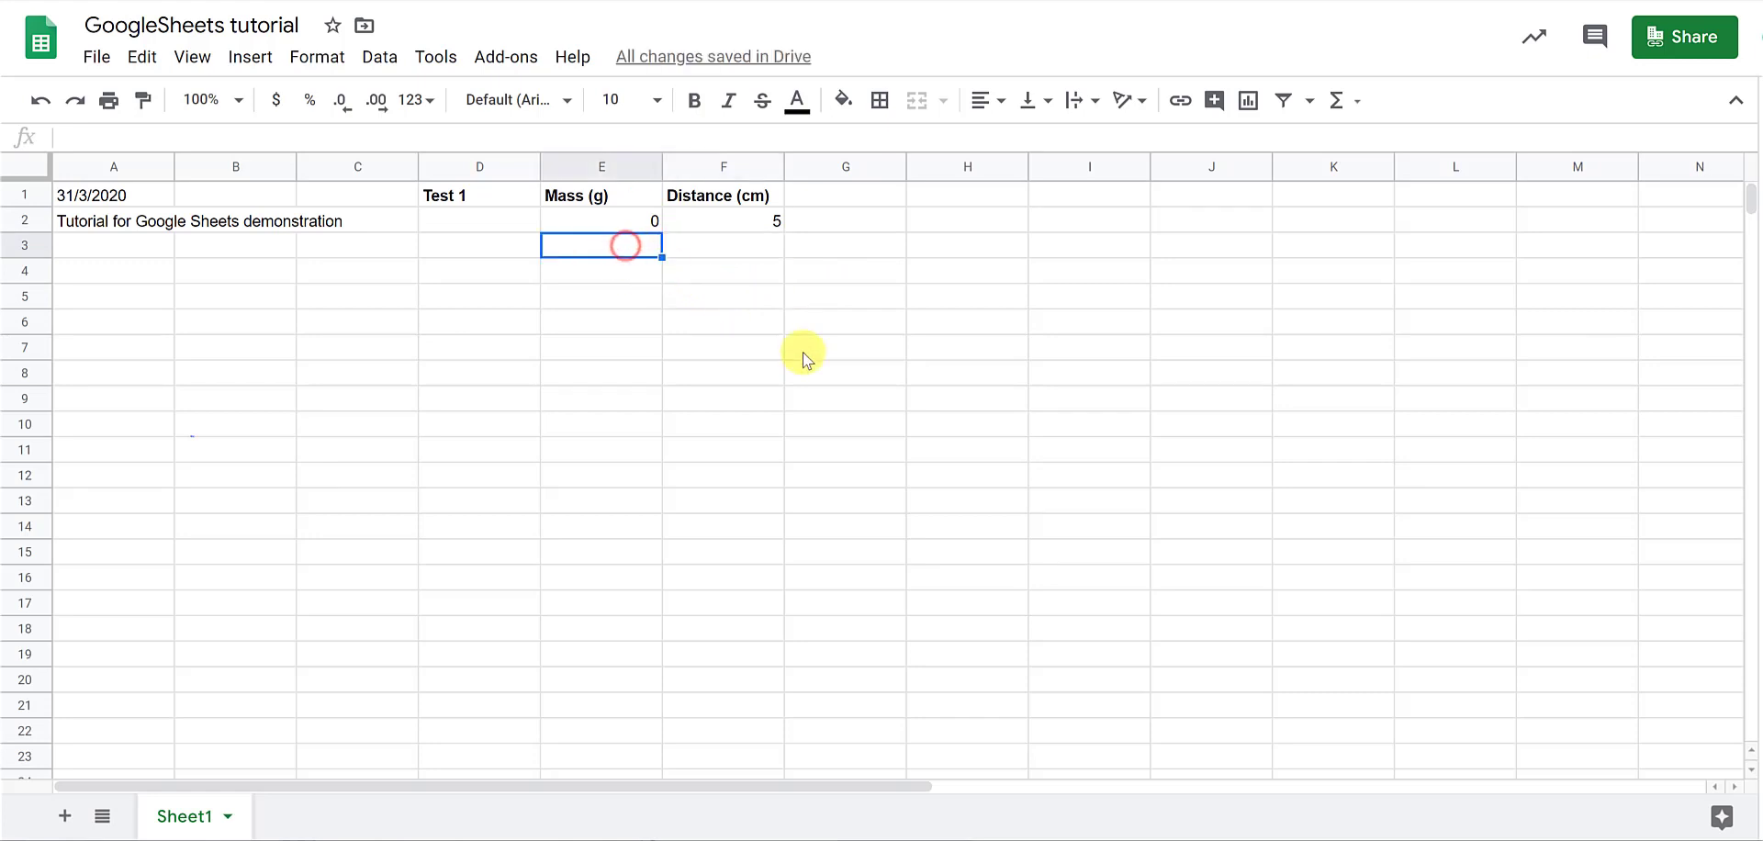
{"action": "type", "text": "10"}
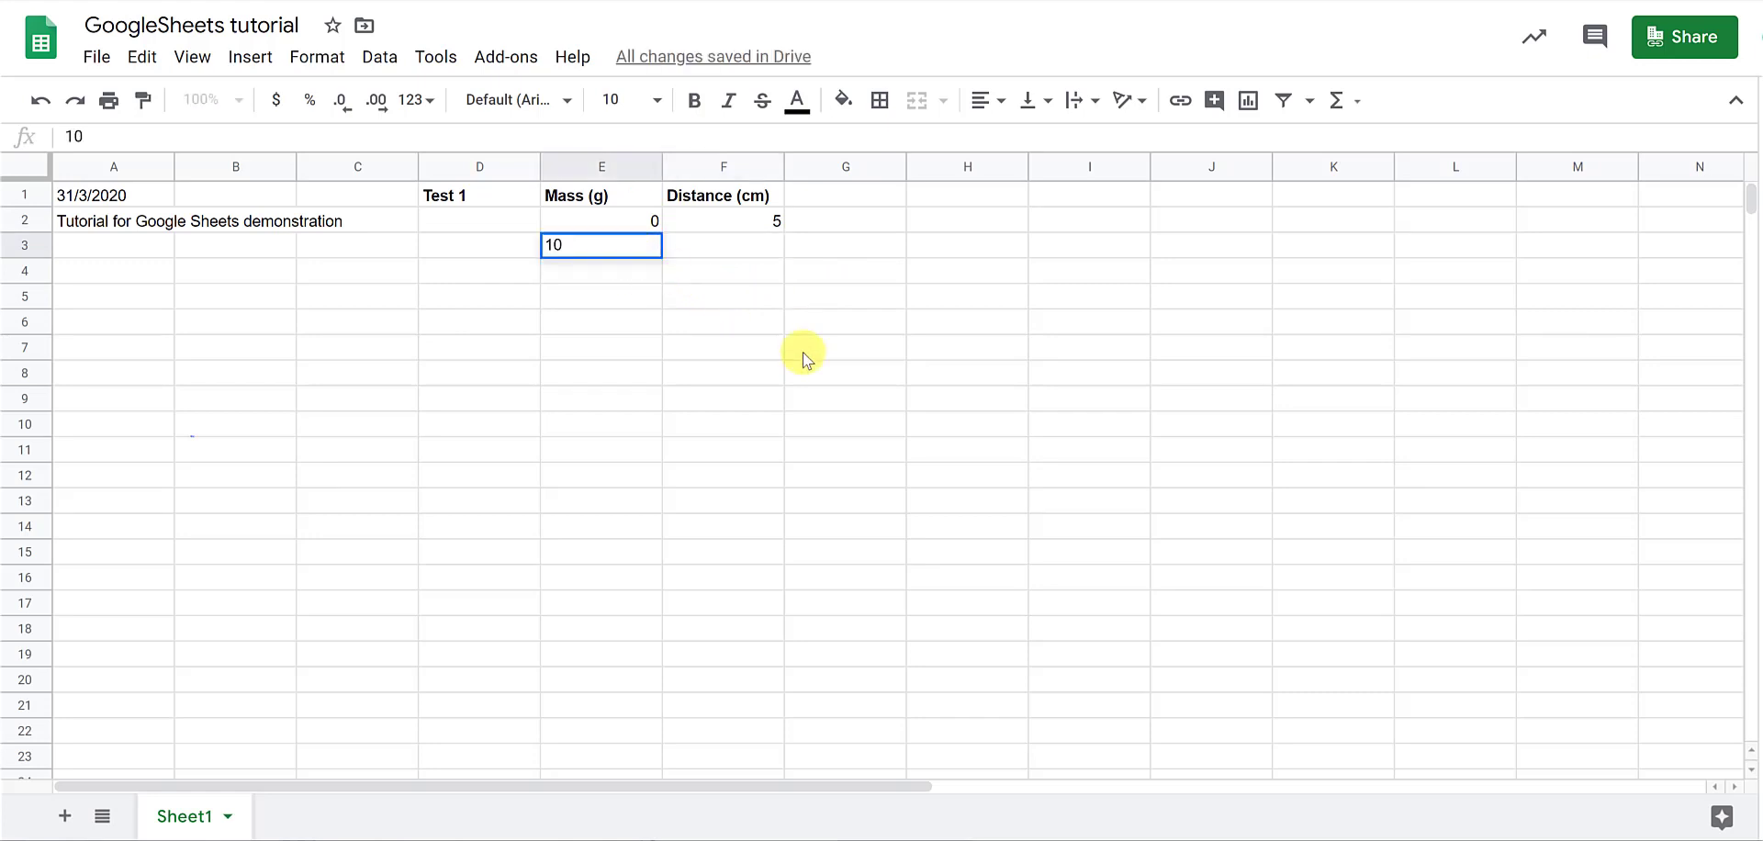
{"action": "key", "text": "Tab"}
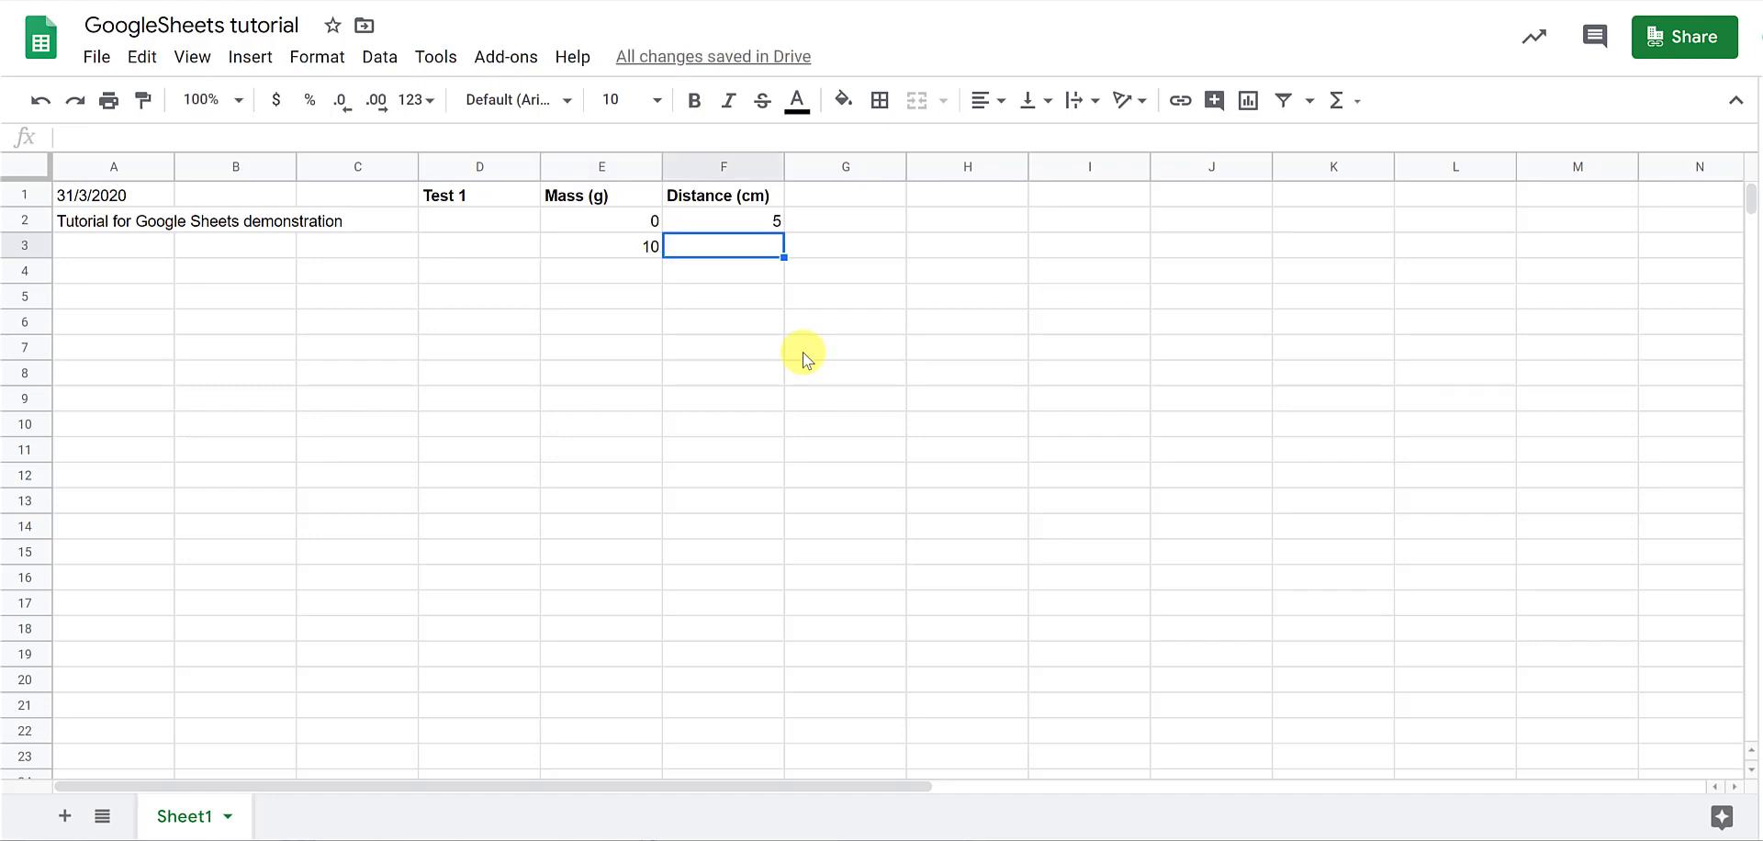
{"action": "type", "text": "15"}
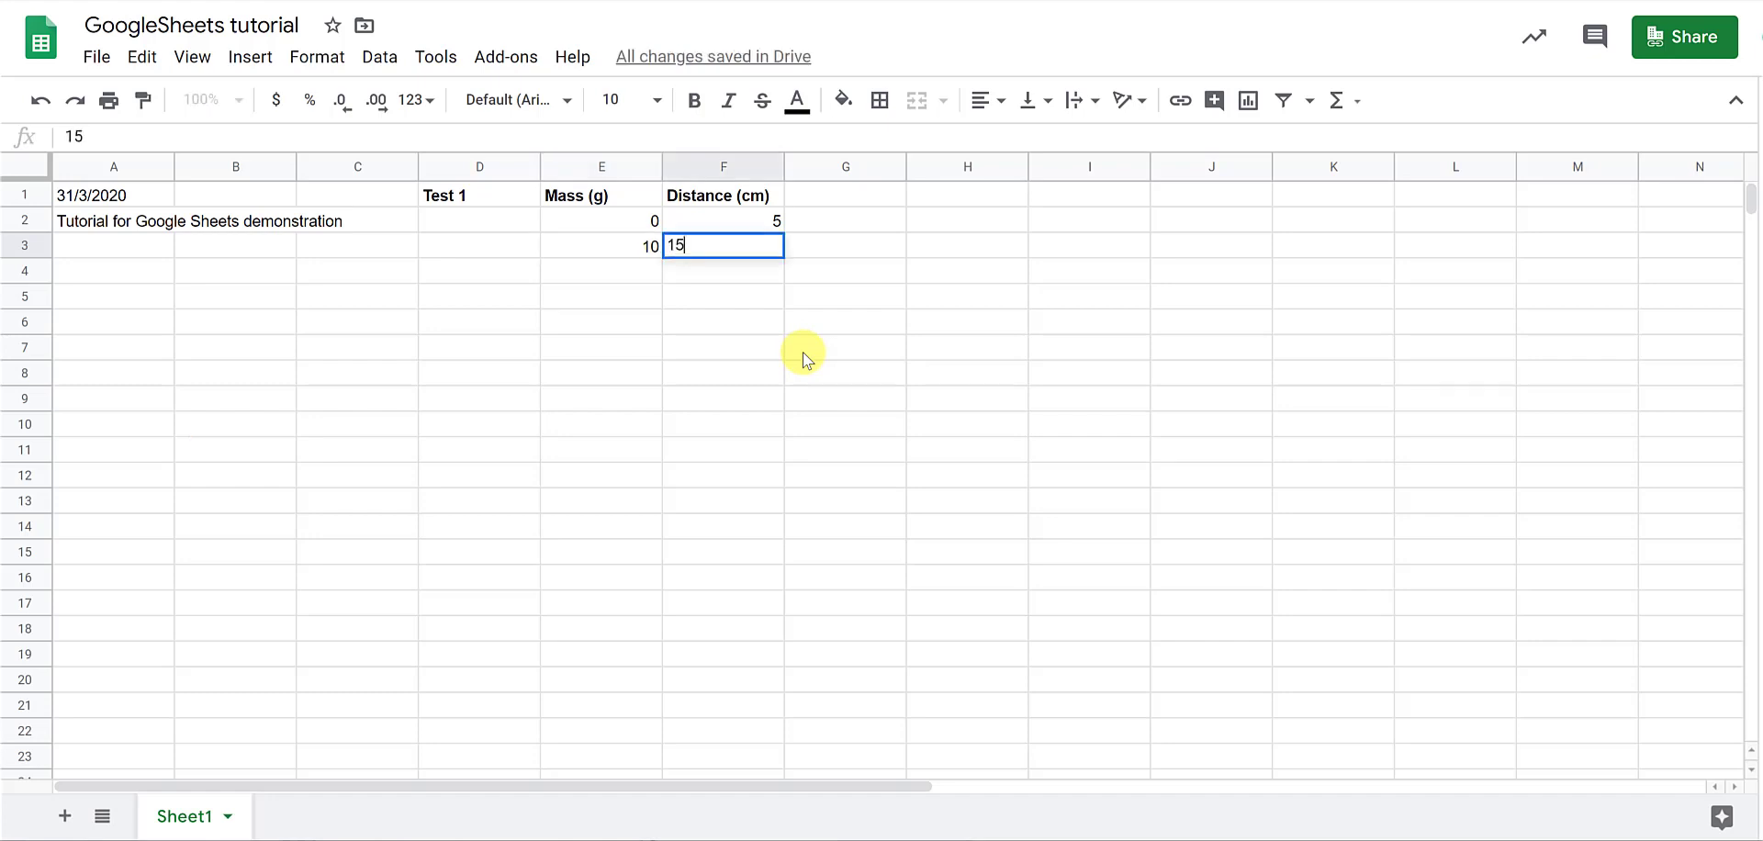
{"action": "key", "text": "Return"}
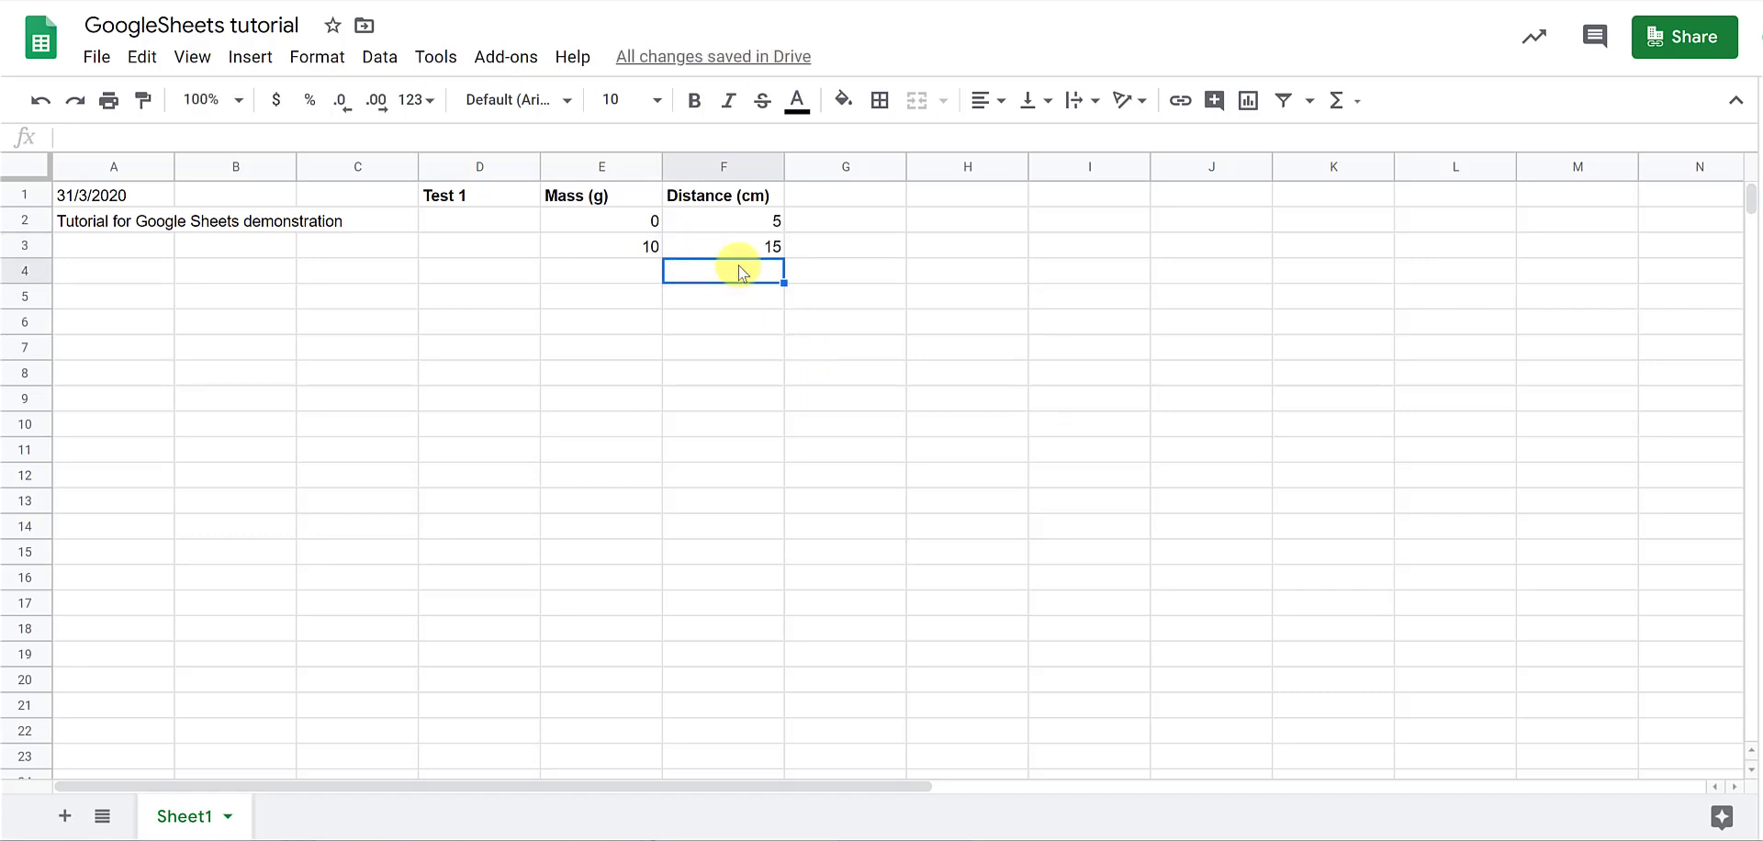
Enter the masses 20, 30 and 40 in cells E4 to E6
{"action": "left_click", "coordinate": [645, 272]}
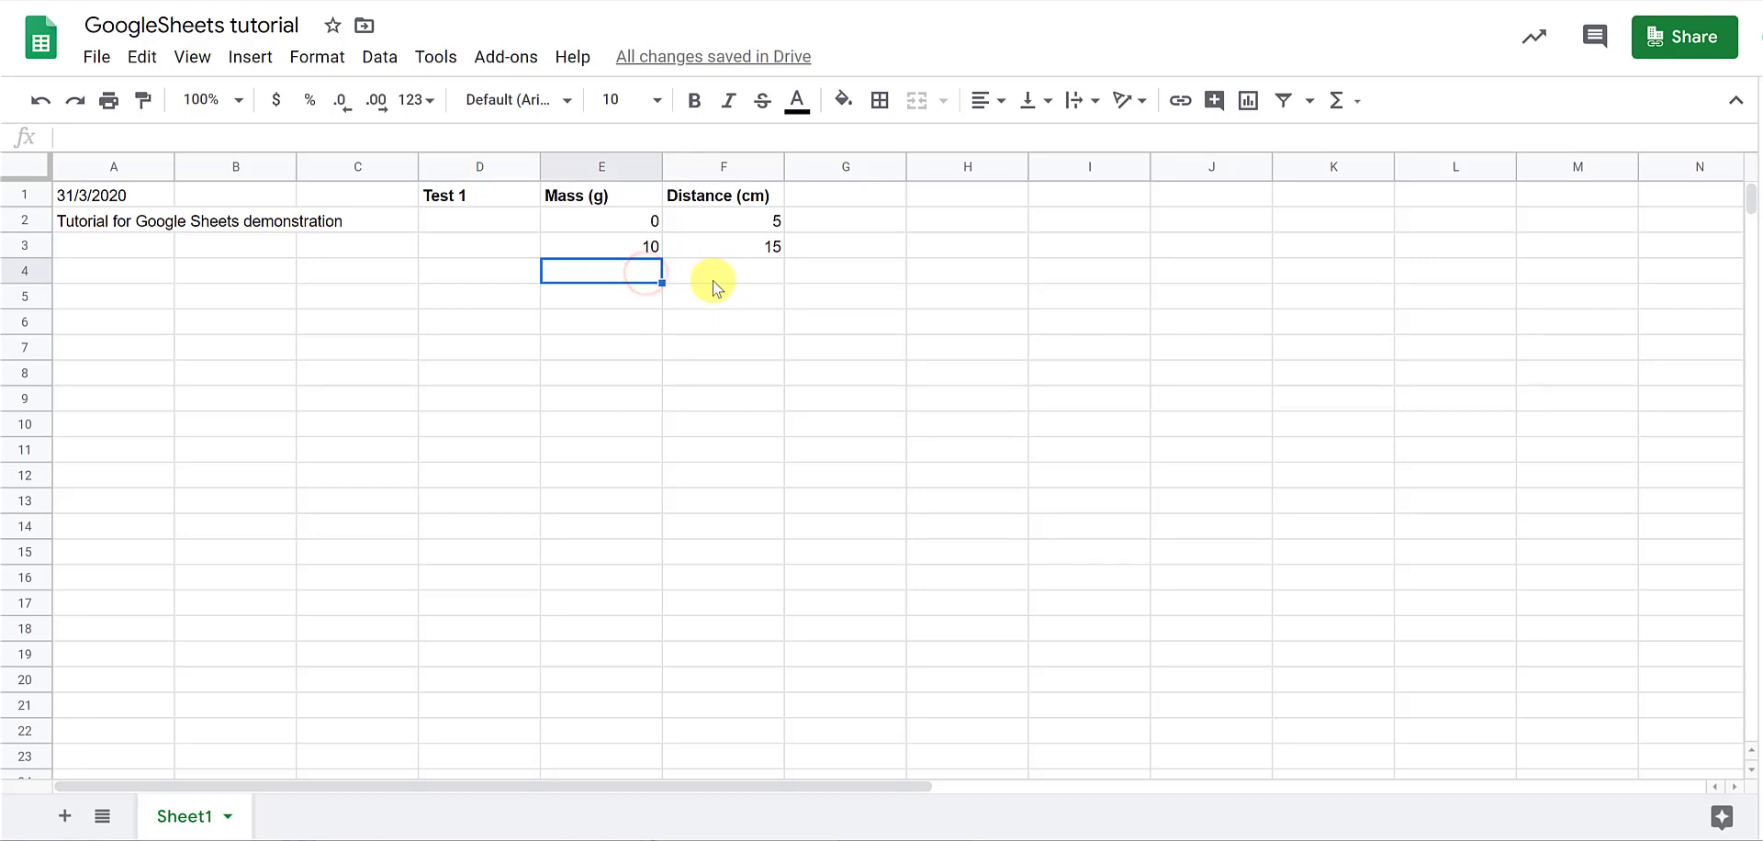
{"action": "type", "text": "20"}
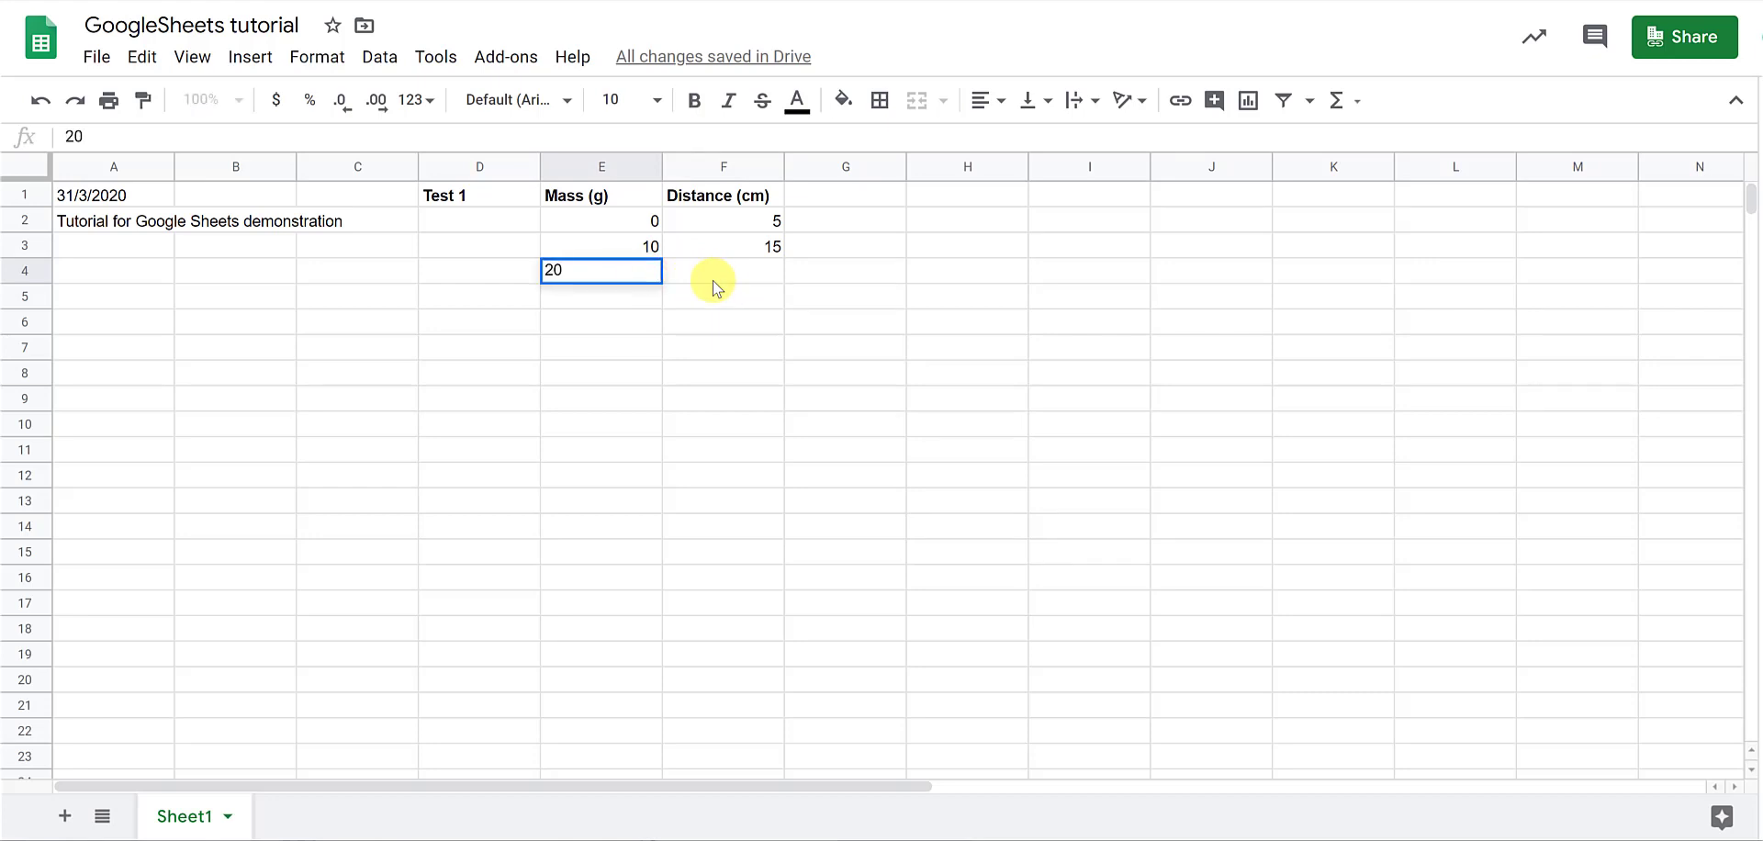
{"action": "key", "text": "Return"}
{"action": "type", "text": "30"}
{"action": "key", "text": "Return"}
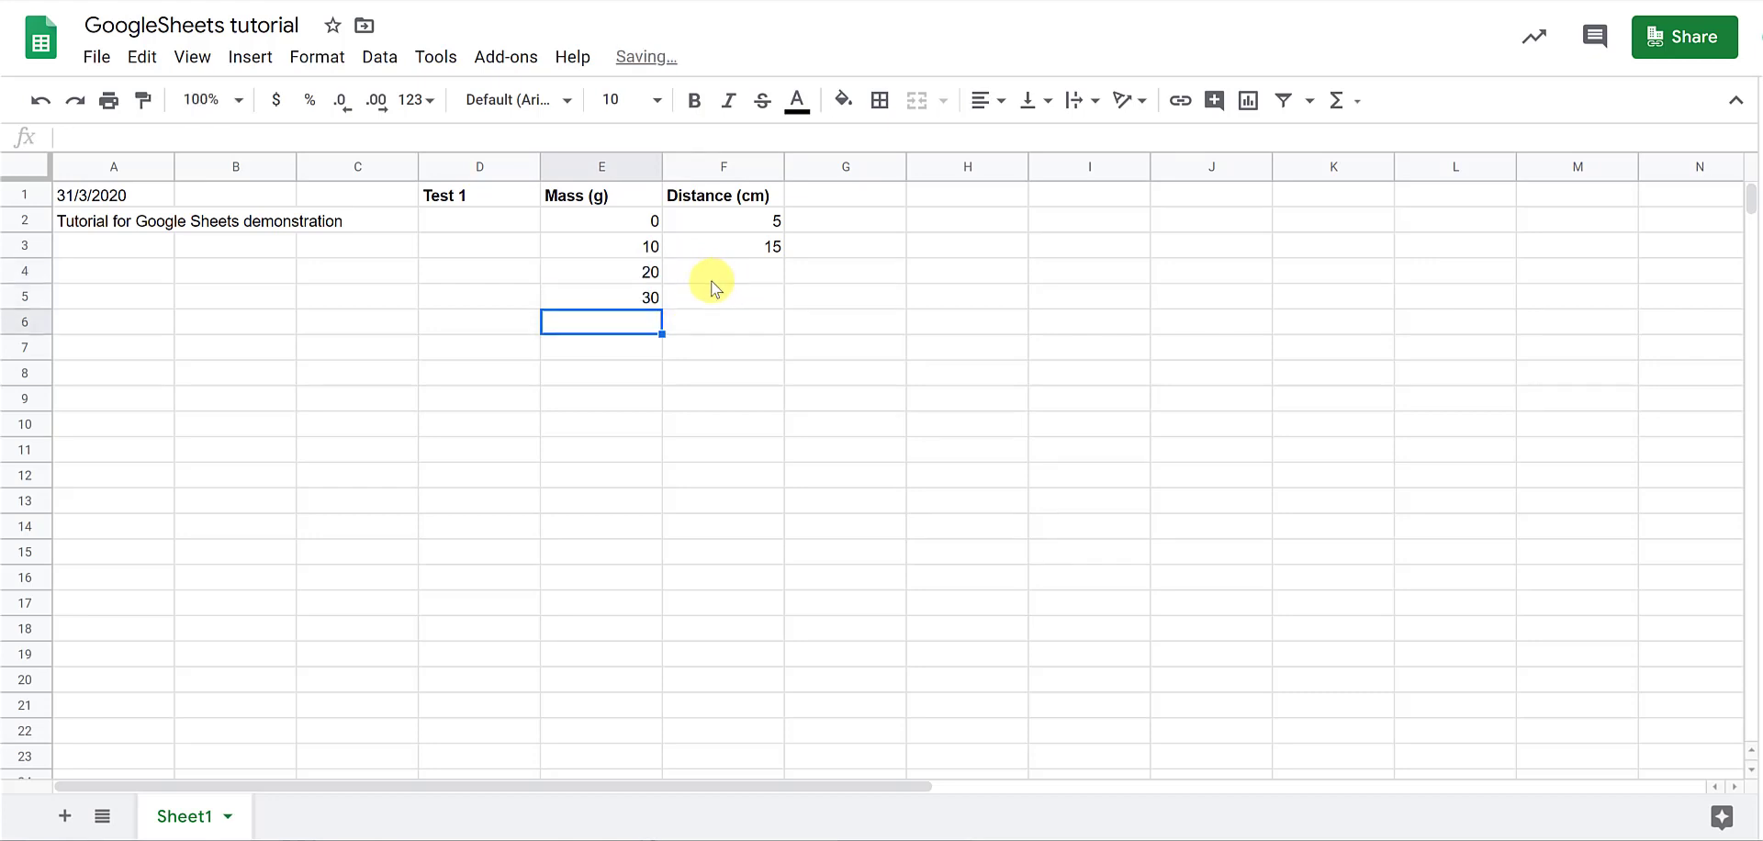
{"action": "type", "text": "40"}
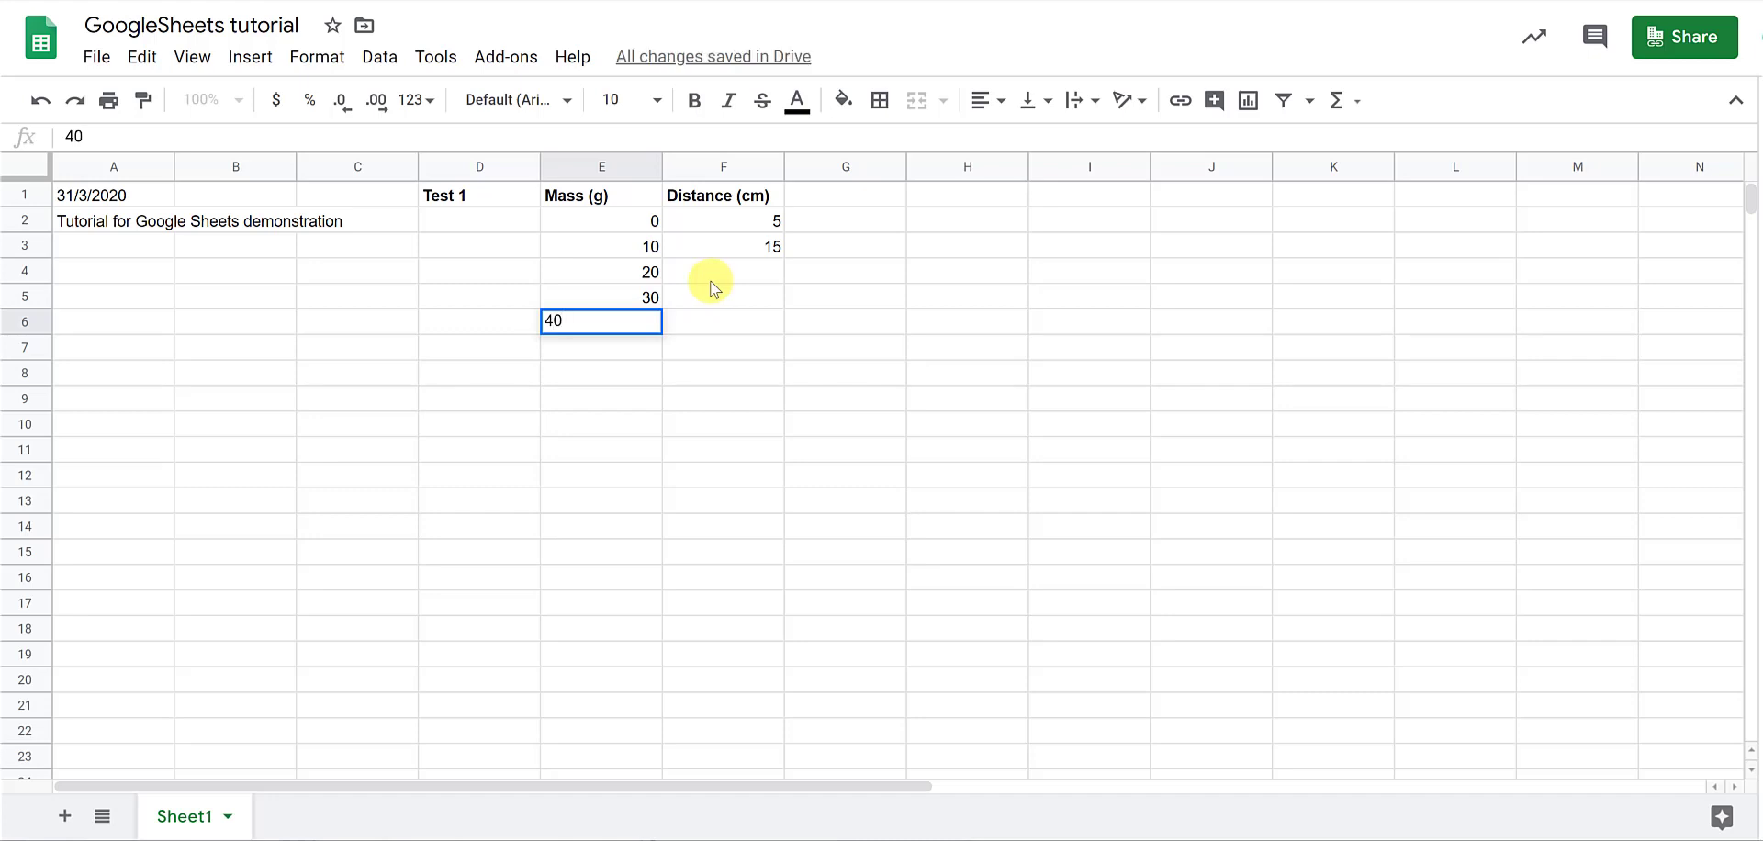
{"action": "key", "text": "Return"}
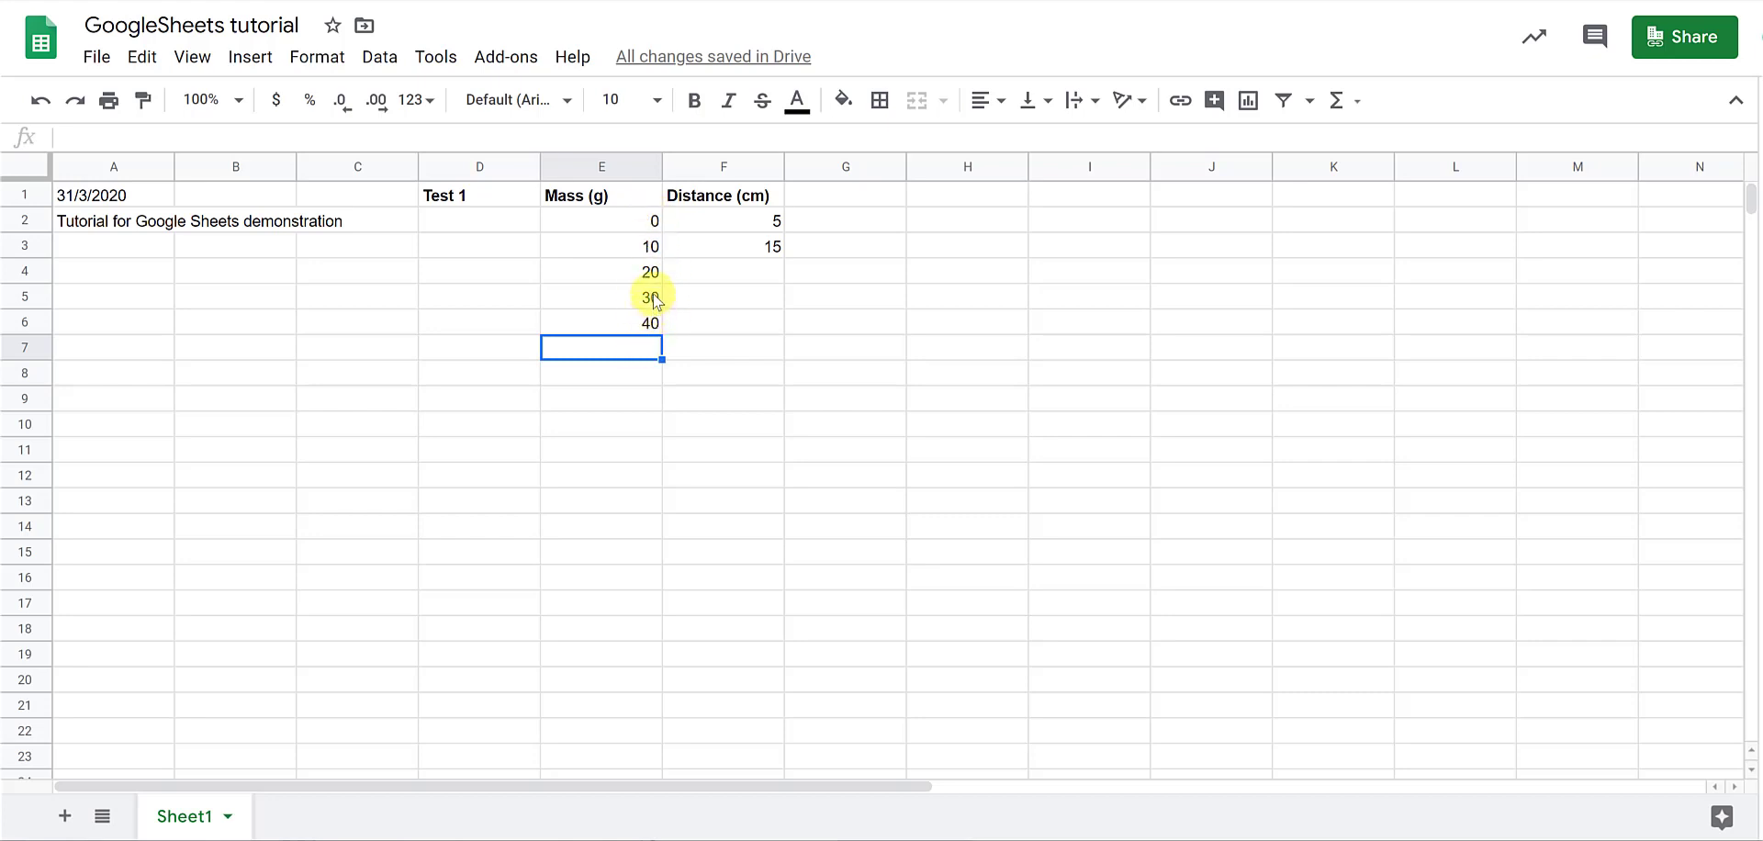
Extend the mass series from cells E5:E6 down to E12 with autofill, reaching 100
{"action": "left_click_drag", "start_coordinate": [622, 298], "coordinate": [616, 326]}
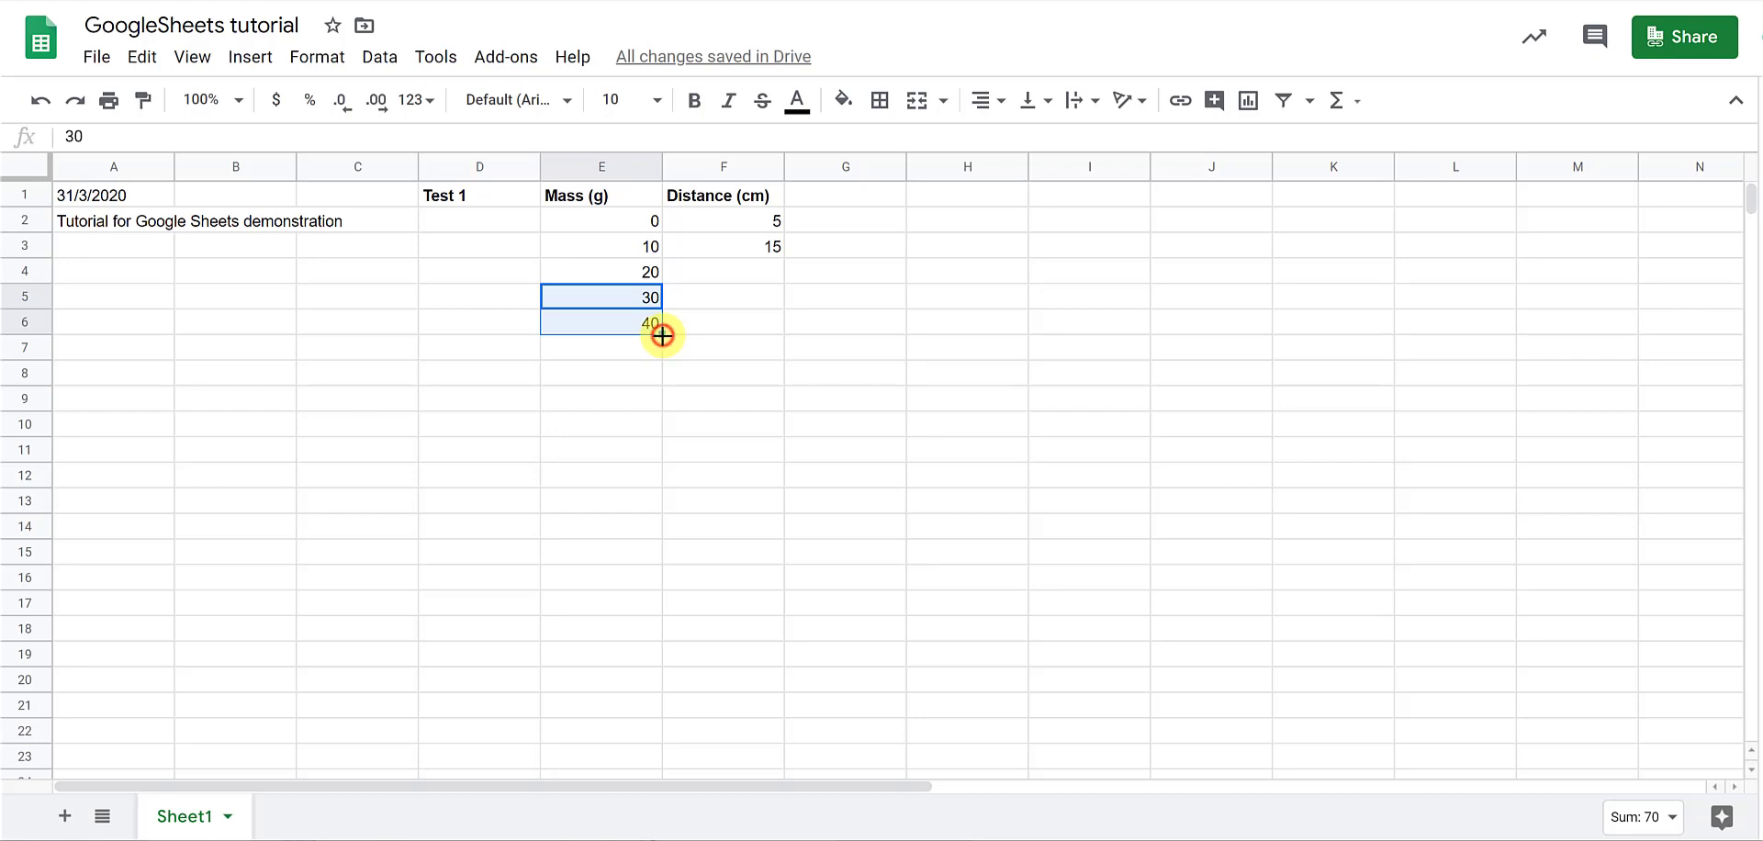
{"action": "left_click_drag", "start_coordinate": [661, 335], "coordinate": [656, 474]}
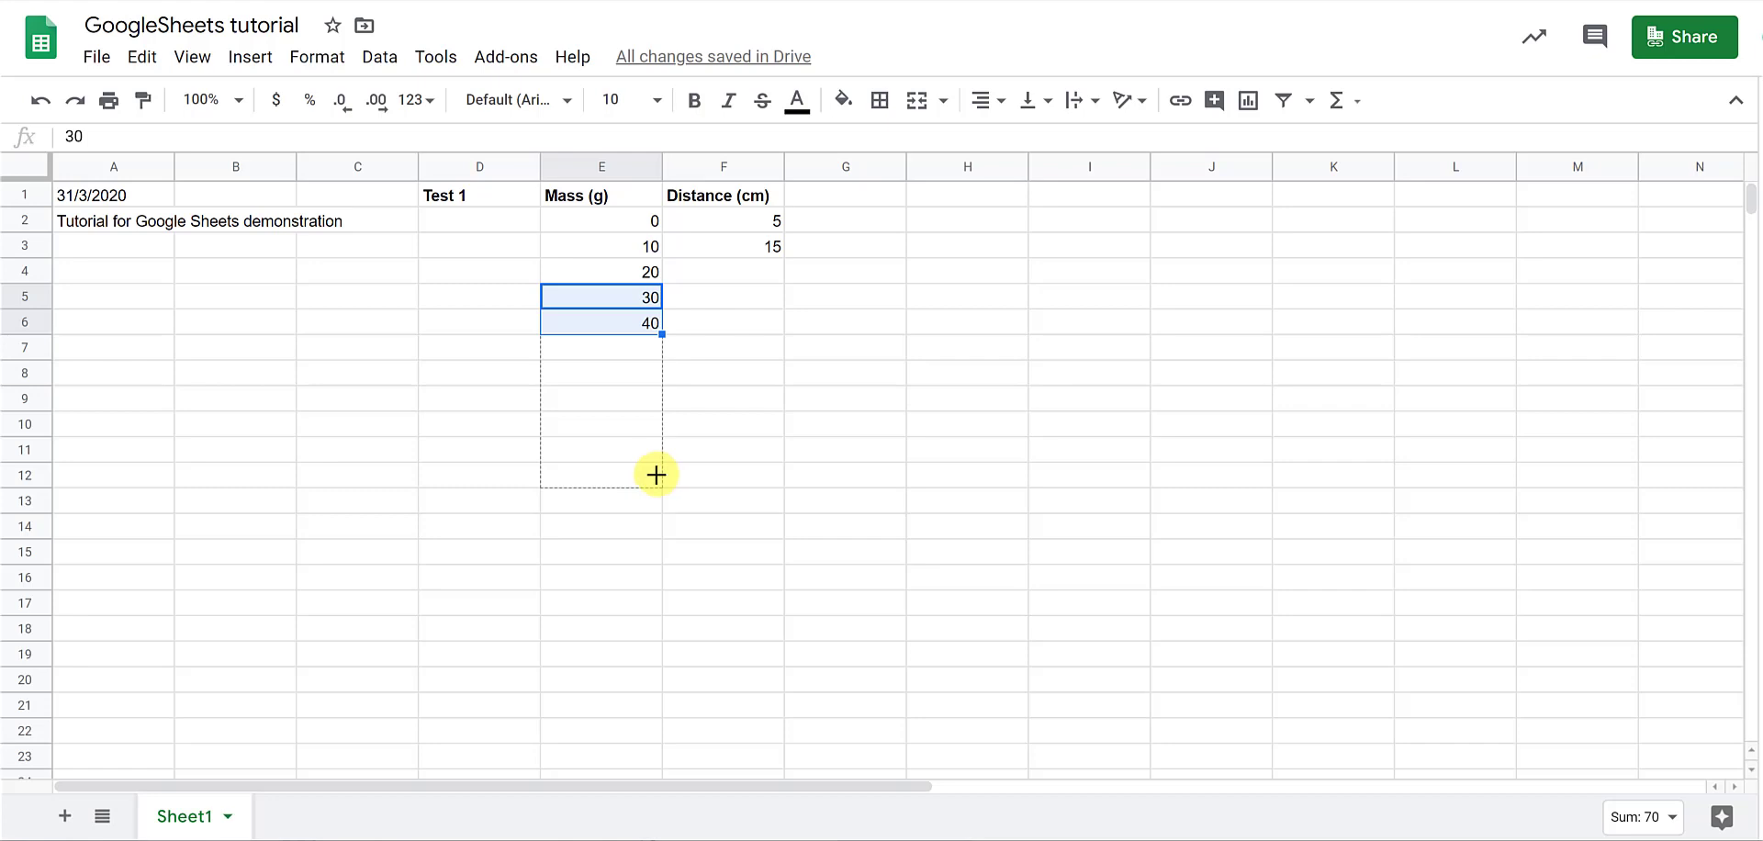
{"action": "left_click_drag", "start_coordinate": [655, 474], "coordinate": [655, 476]}
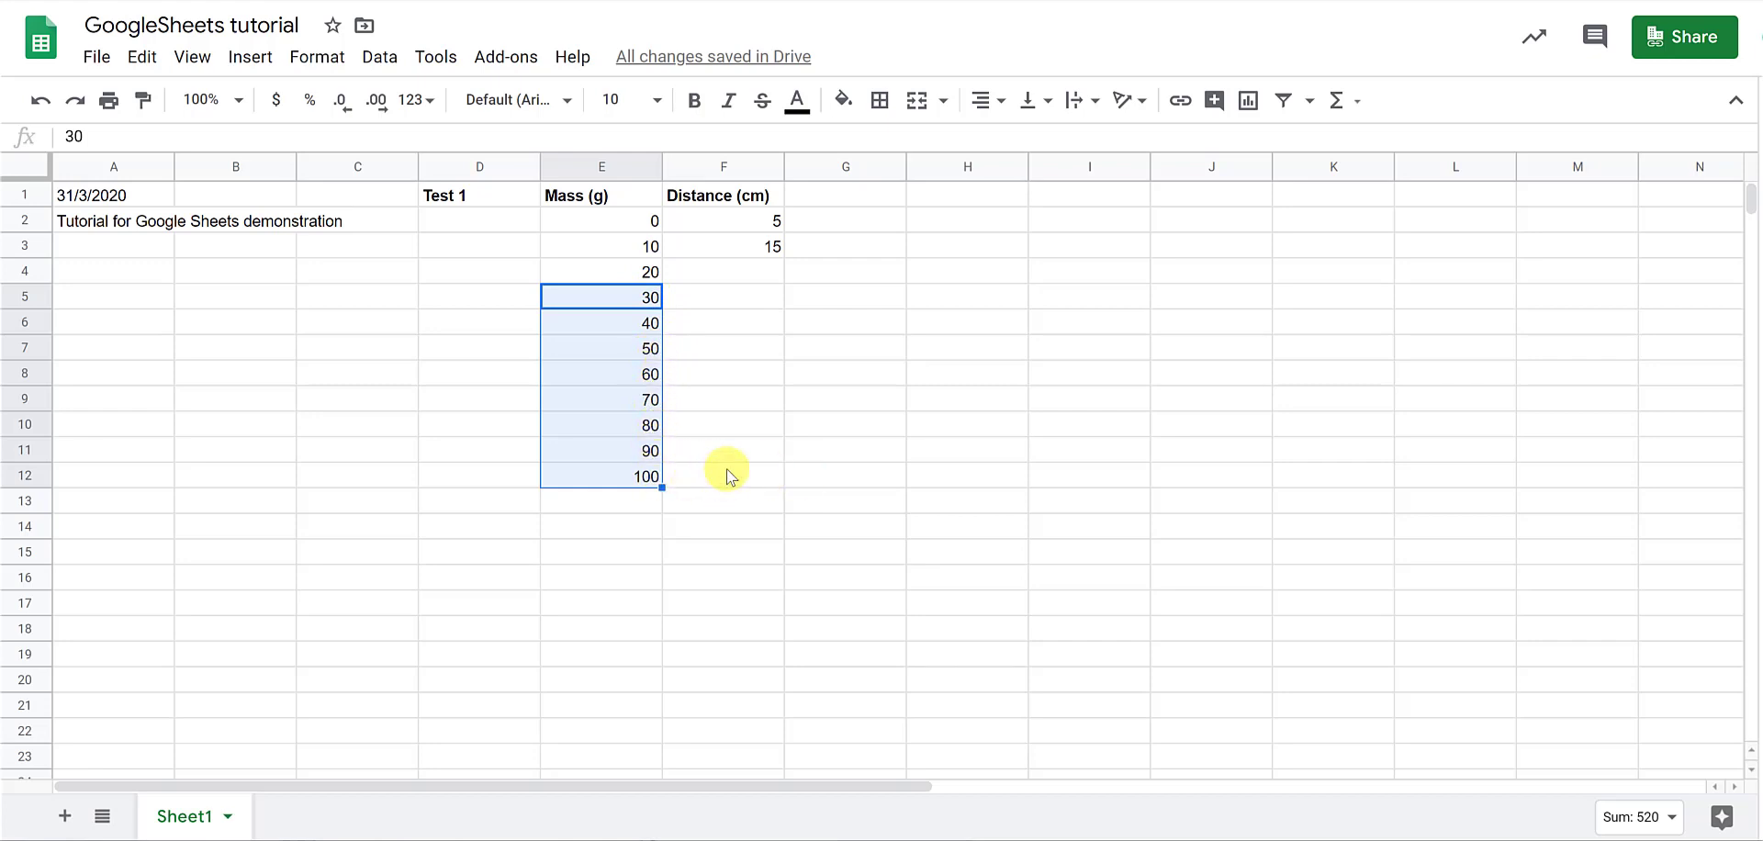
Enter the distances 24.5, 35.5 and 45 in cells F4 to F6
{"action": "left_click", "coordinate": [747, 268]}
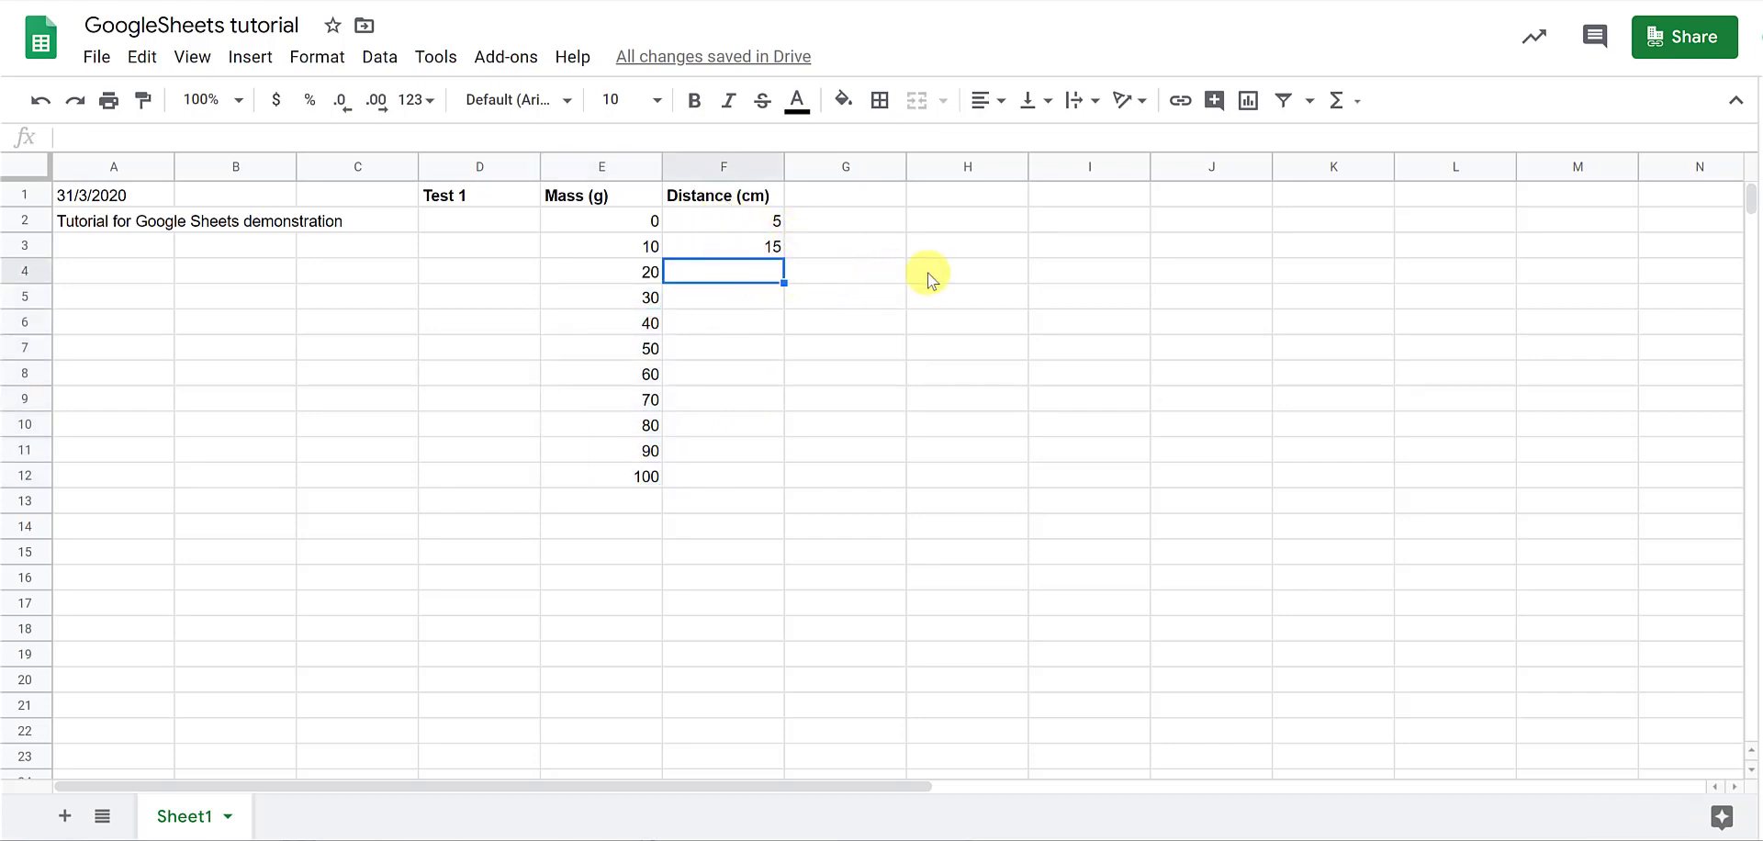
{"action": "type", "text": "24"}
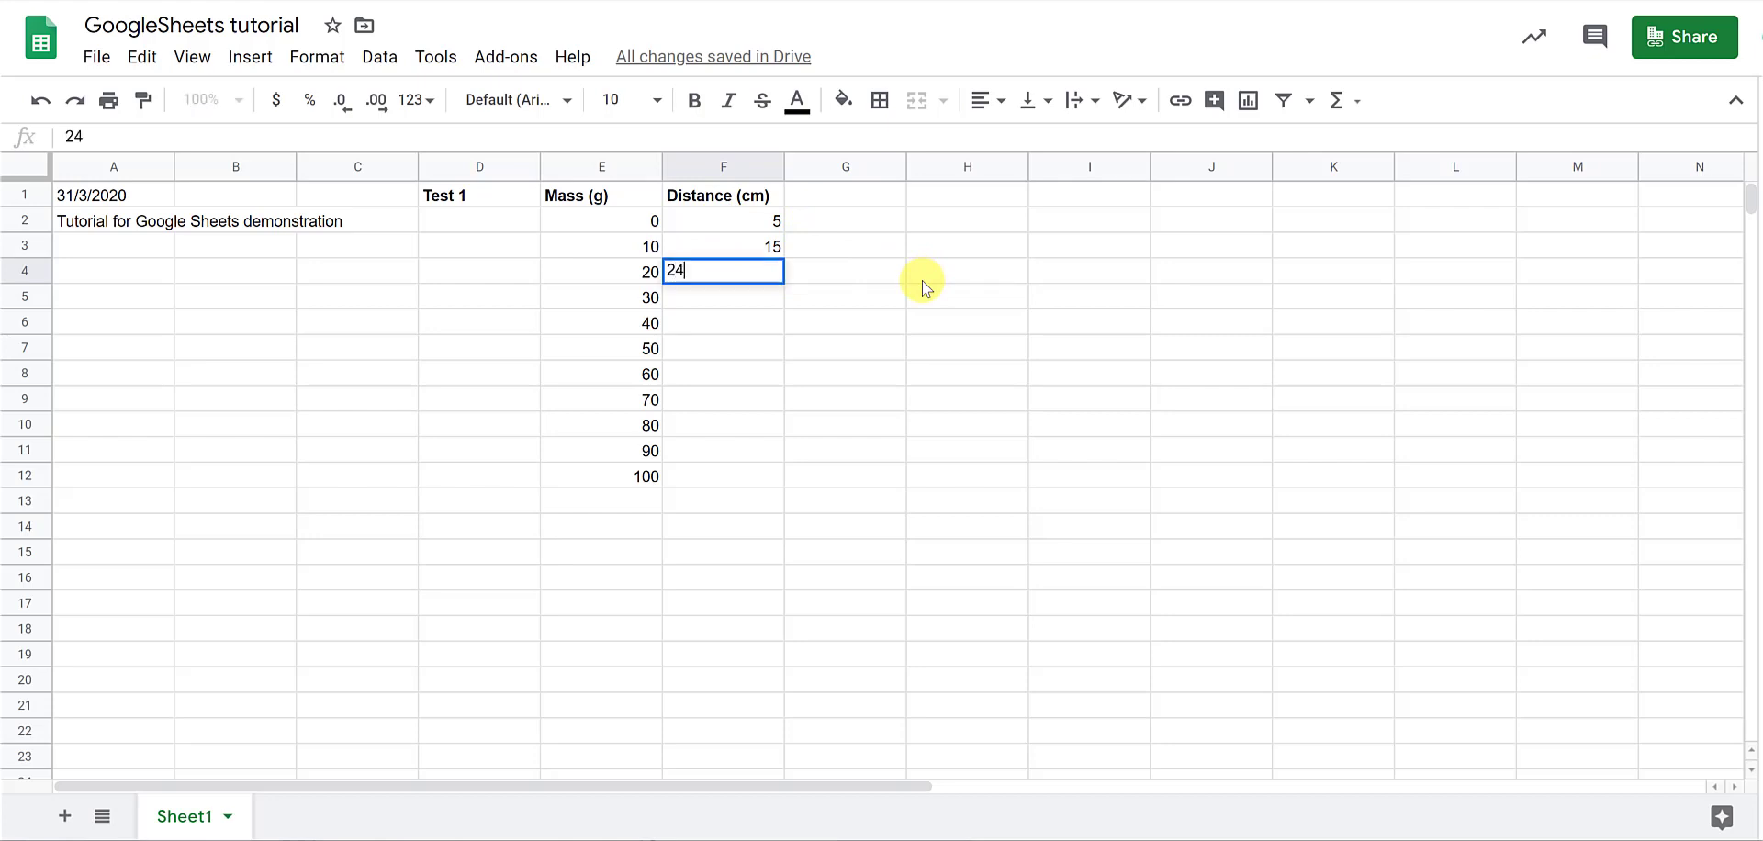
{"action": "type", "text": ".5"}
{"action": "key", "text": "Return"}
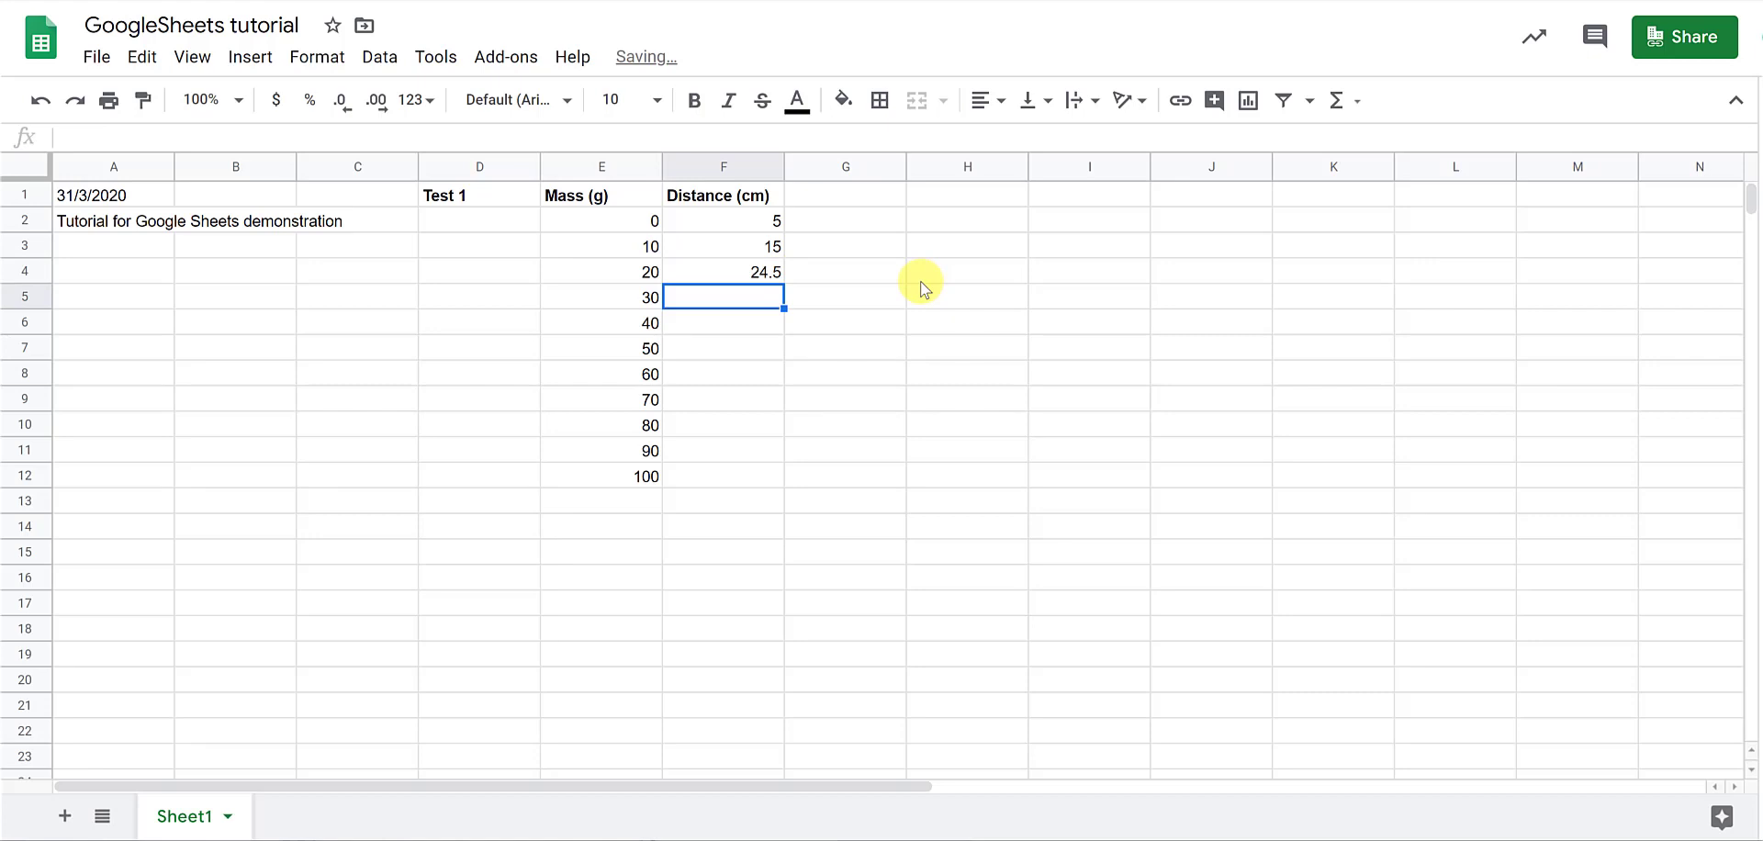
{"action": "type", "text": "35.5"}
{"action": "key", "text": "Return"}
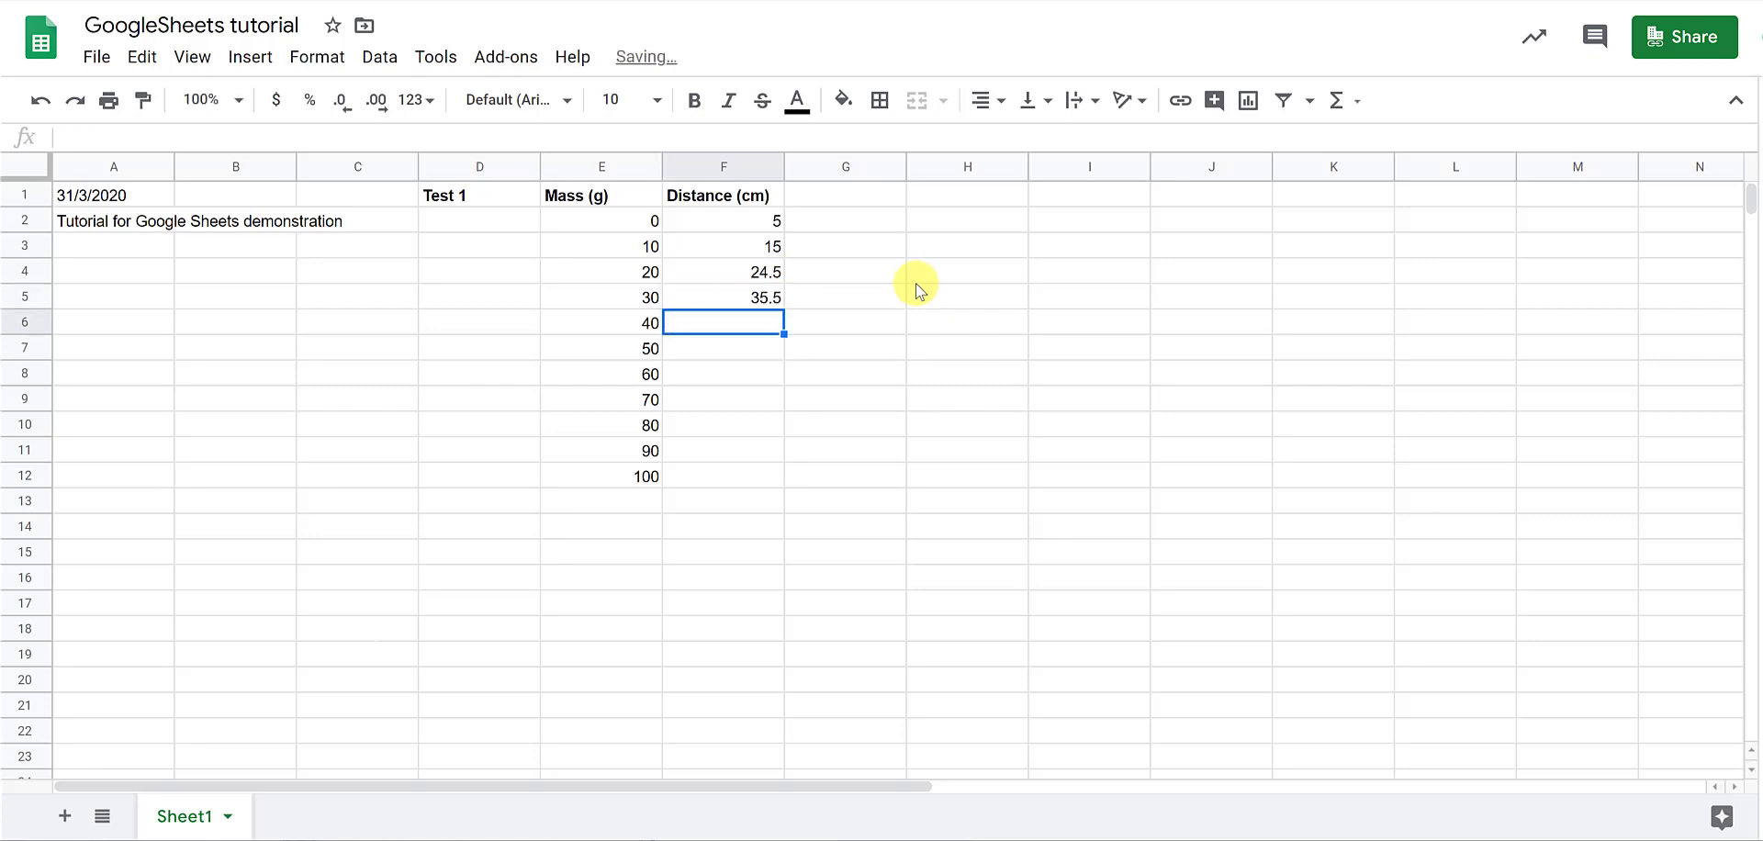
{"action": "type", "text": "45"}
{"action": "key", "text": "Return"}
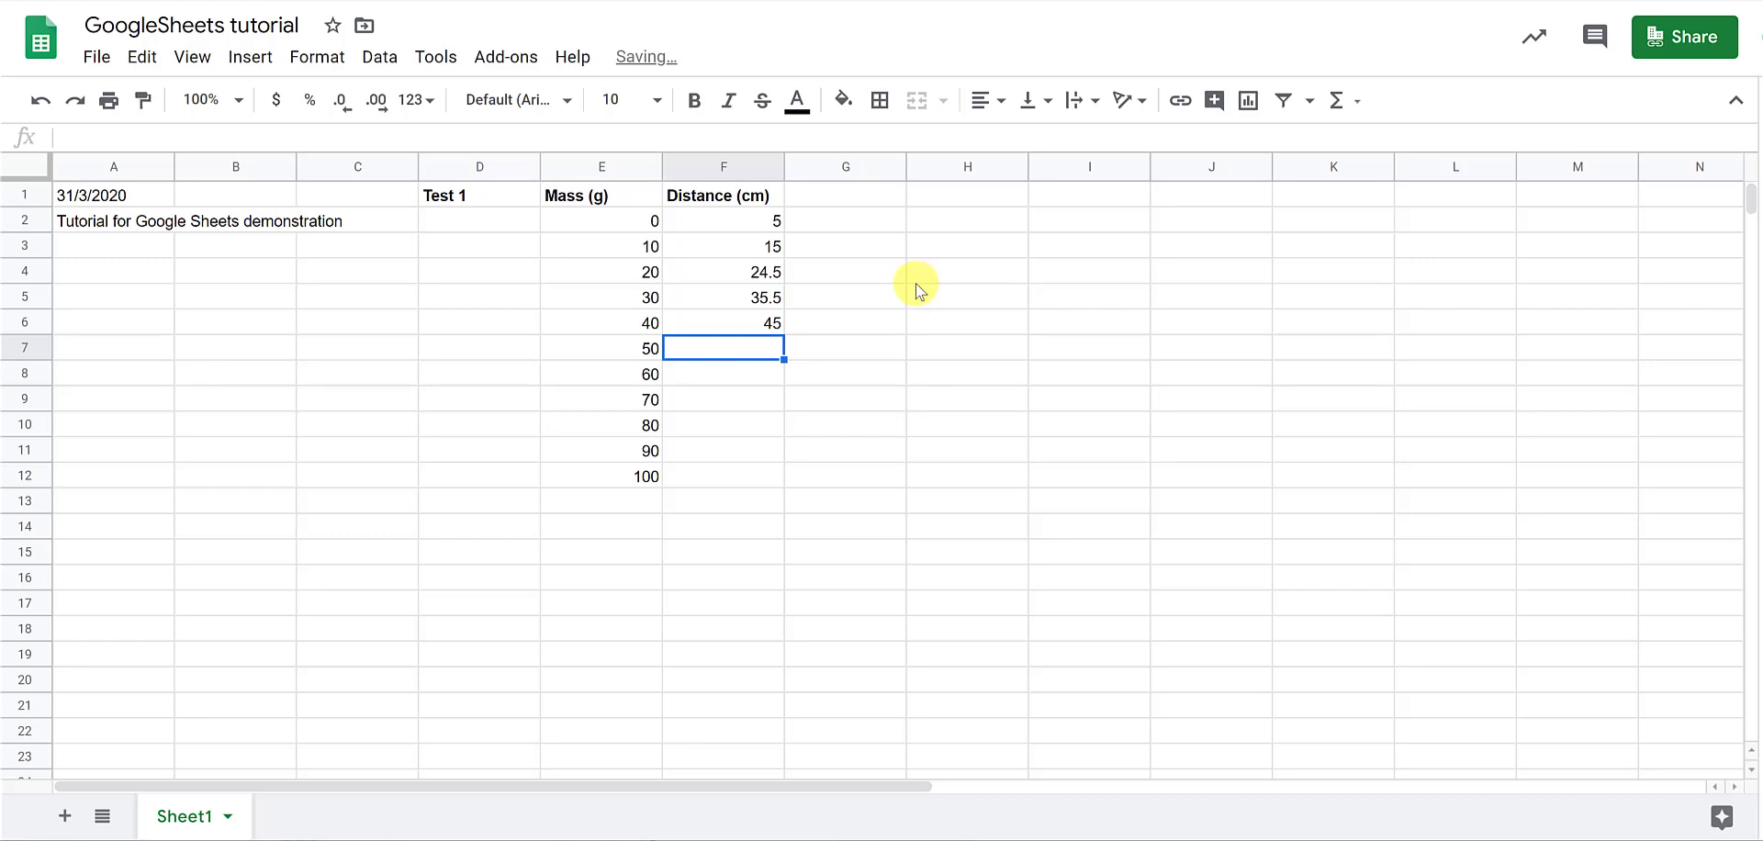
Continue the distance column with 54, 64, 76, 85.5 and 84 in cells F7 to F11
{"action": "type", "text": "54"}
{"action": "key", "text": "Return"}
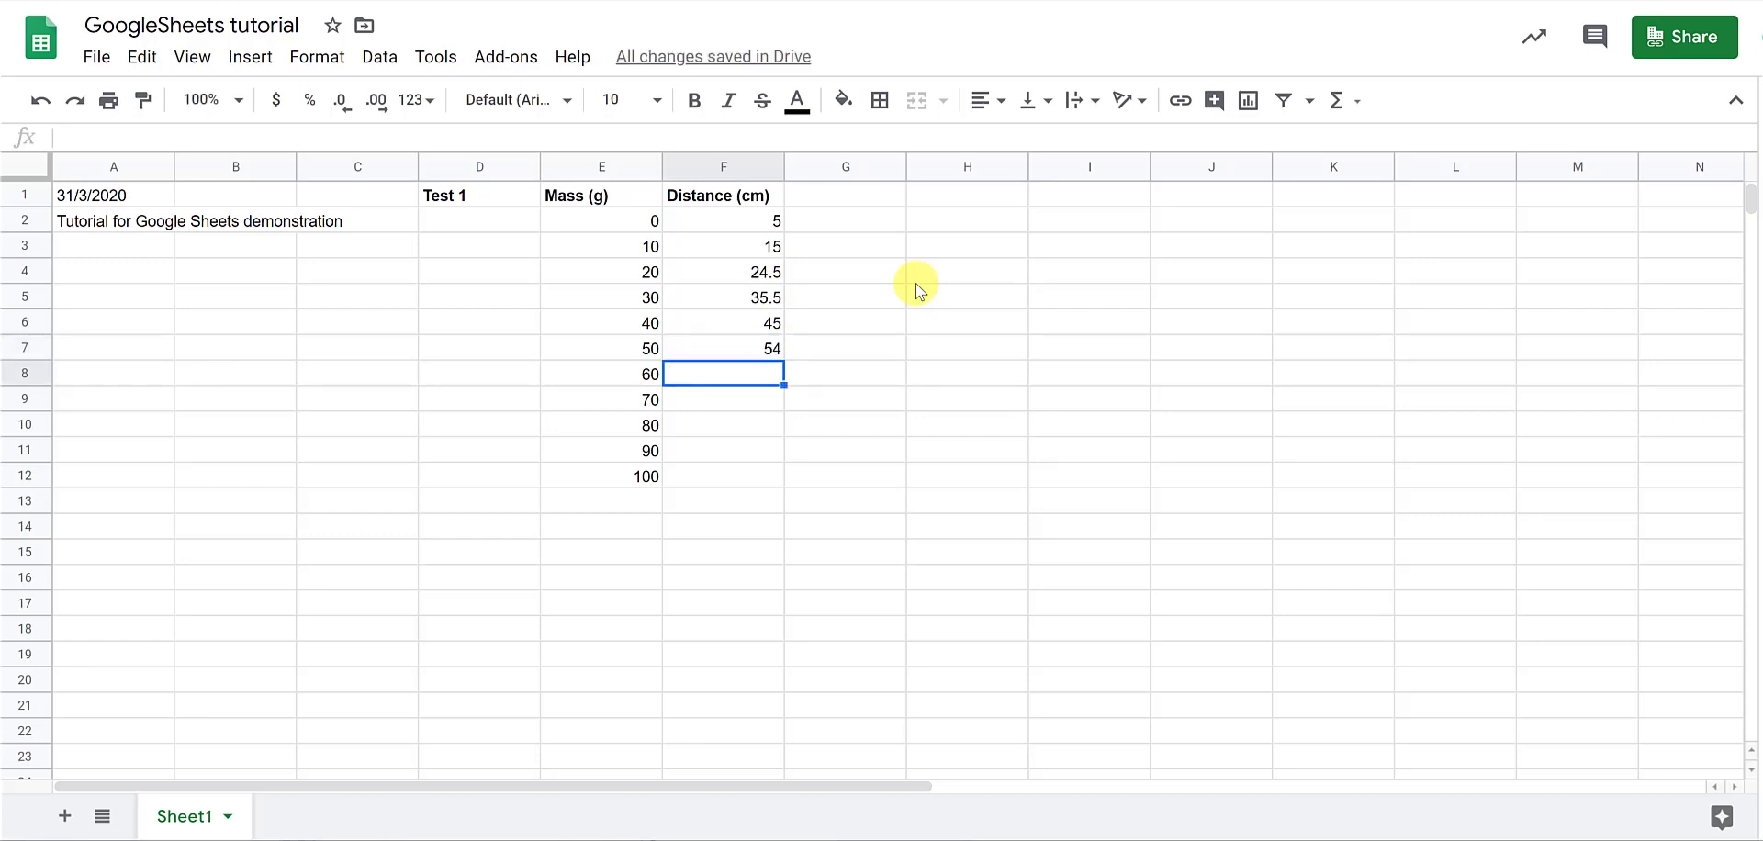
{"action": "type", "text": "64"}
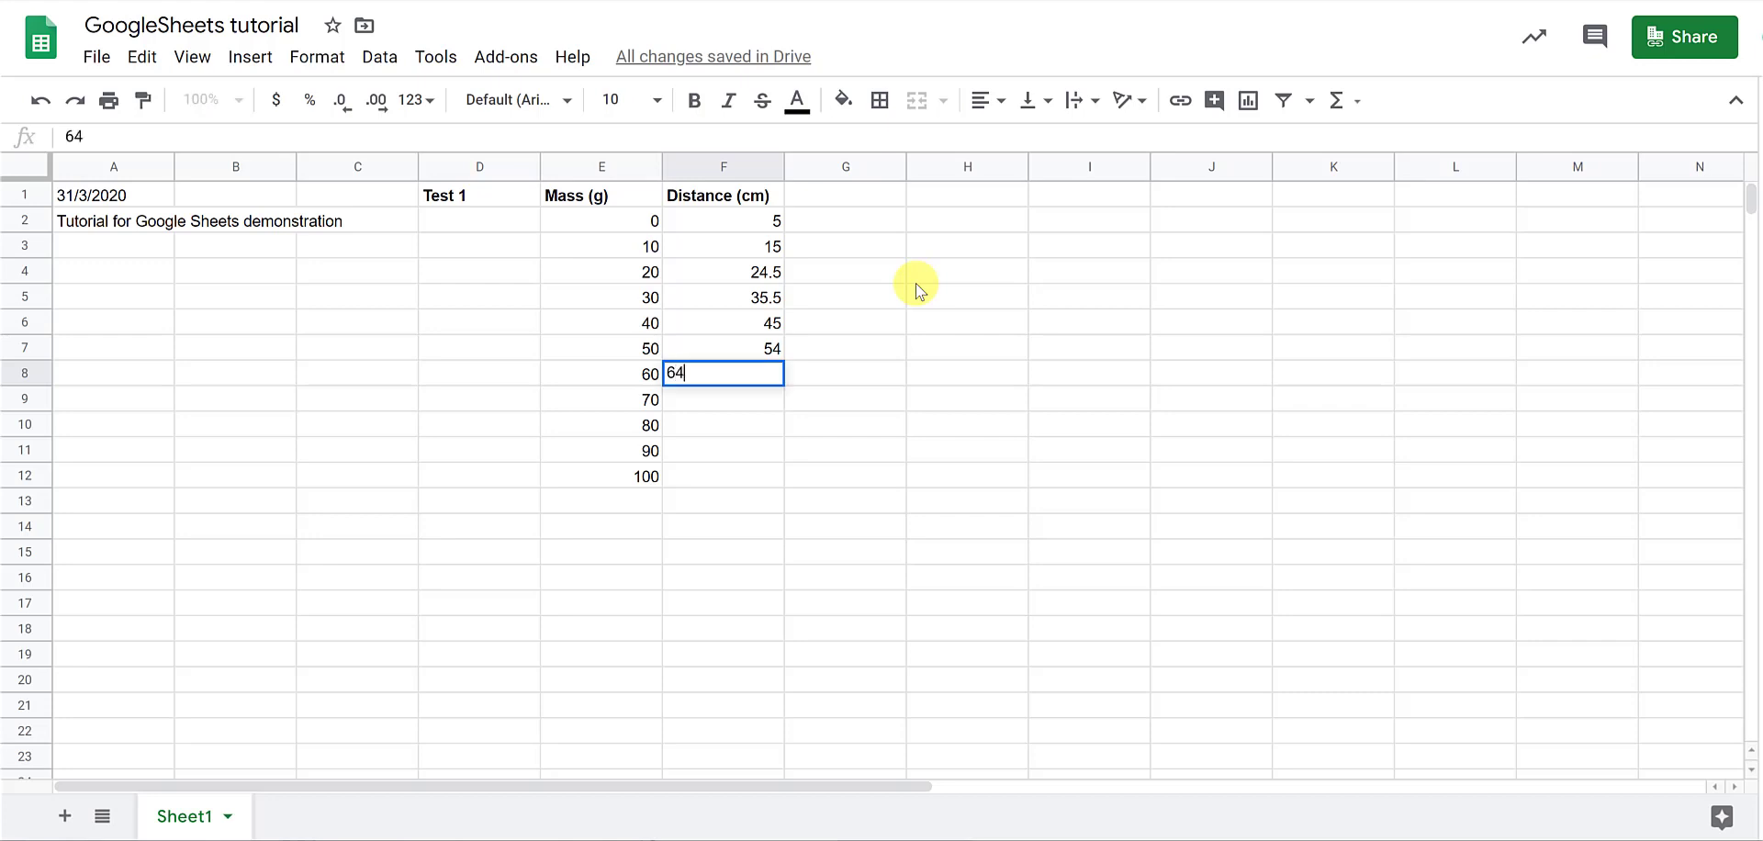
{"action": "key", "text": "Return"}
{"action": "type", "text": "76"}
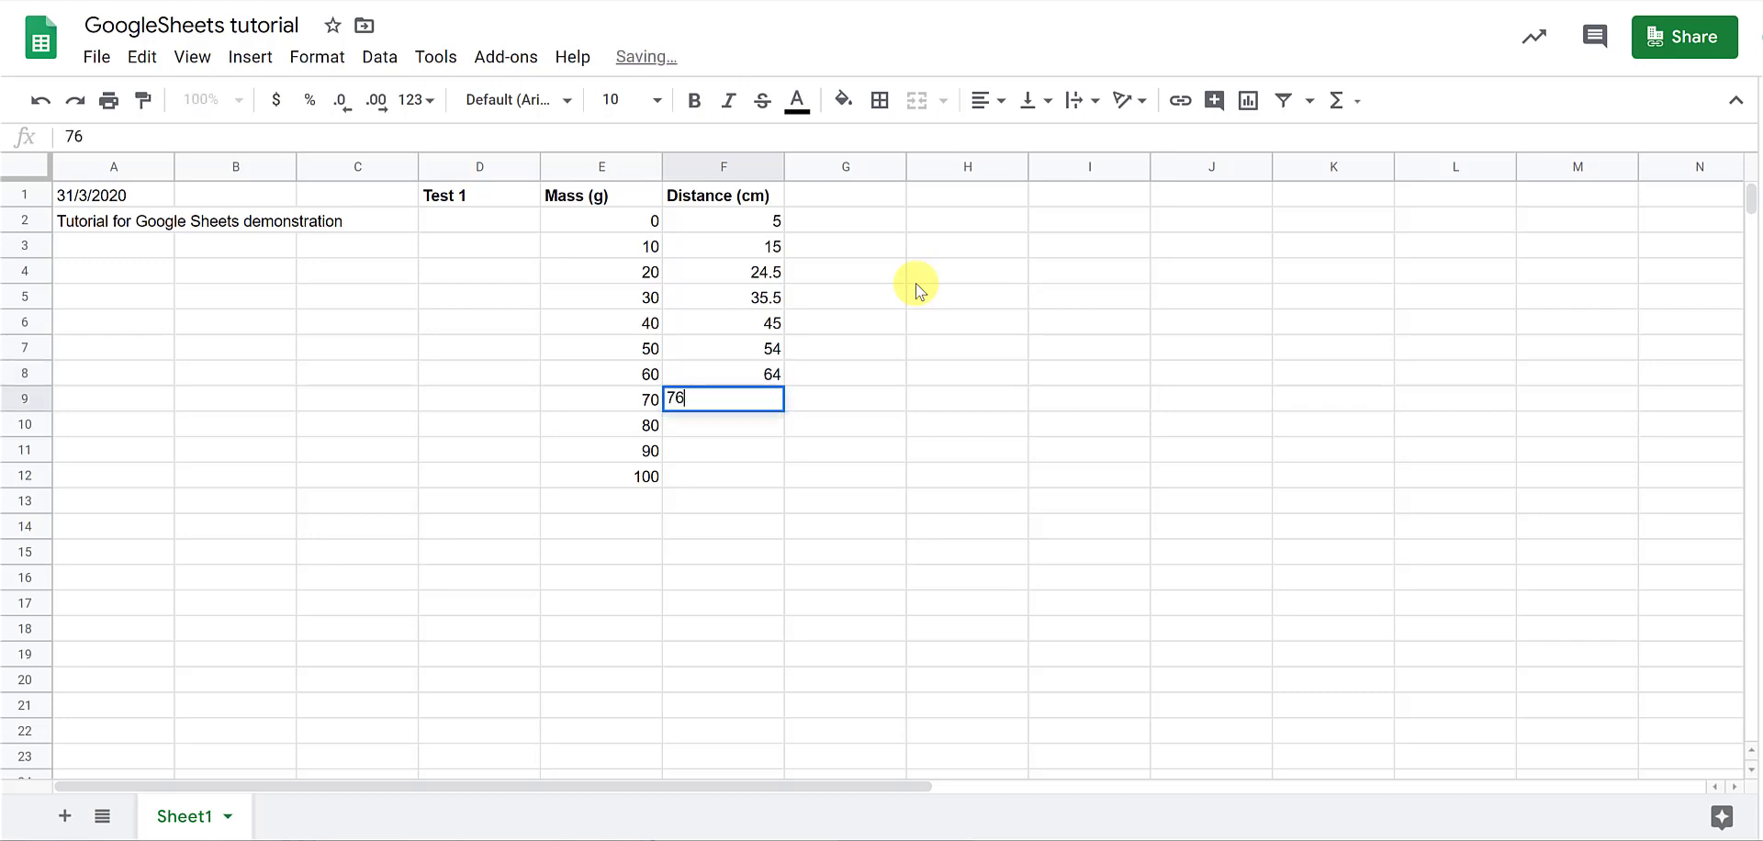
{"action": "key", "text": "Return"}
{"action": "type", "text": "85.5"}
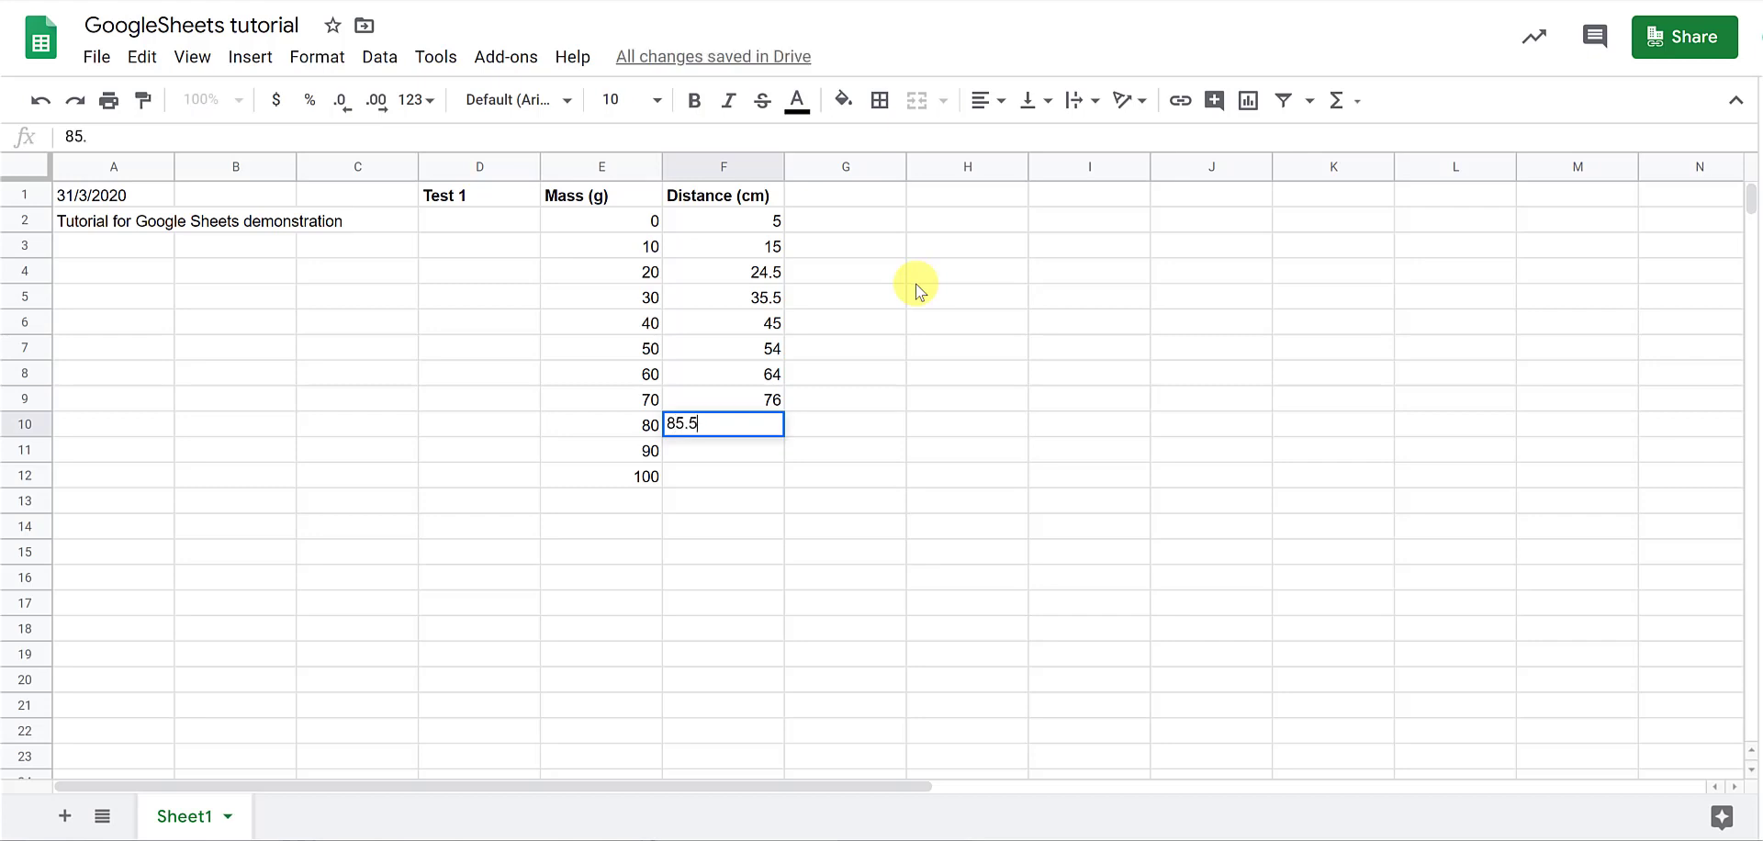
{"action": "key", "text": "Return"}
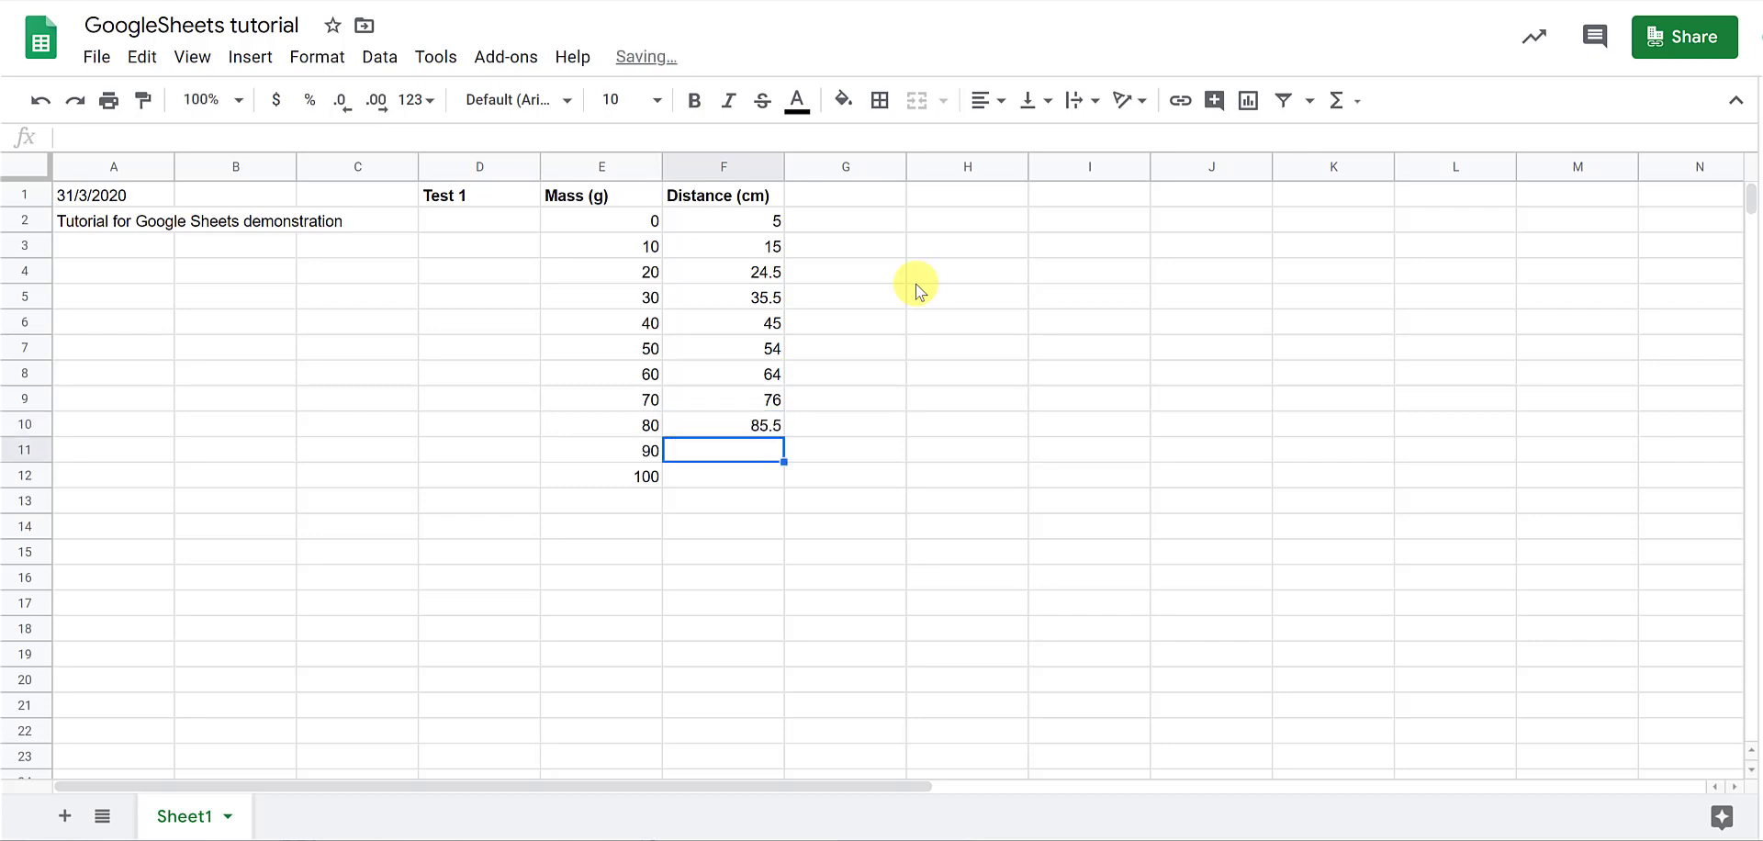
{"action": "type", "text": "84"}
{"action": "key", "text": "Return"}
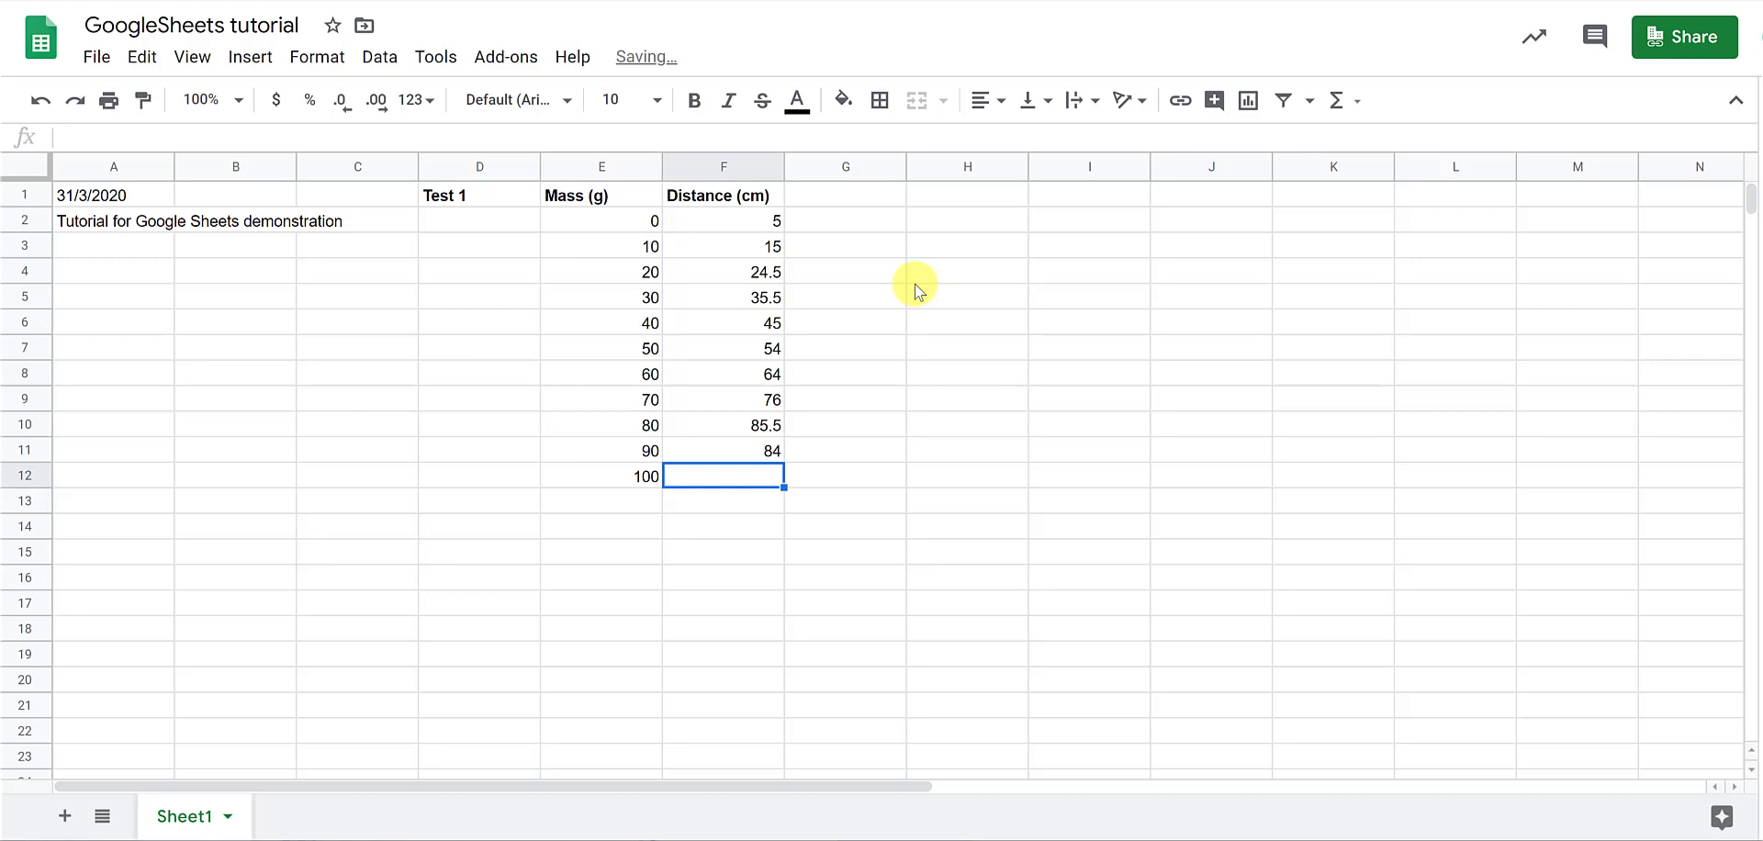
Correct the distance in F11 to 94 and enter 105 in F12
{"action": "key", "text": "Up"}
{"action": "key", "text": "Return"}
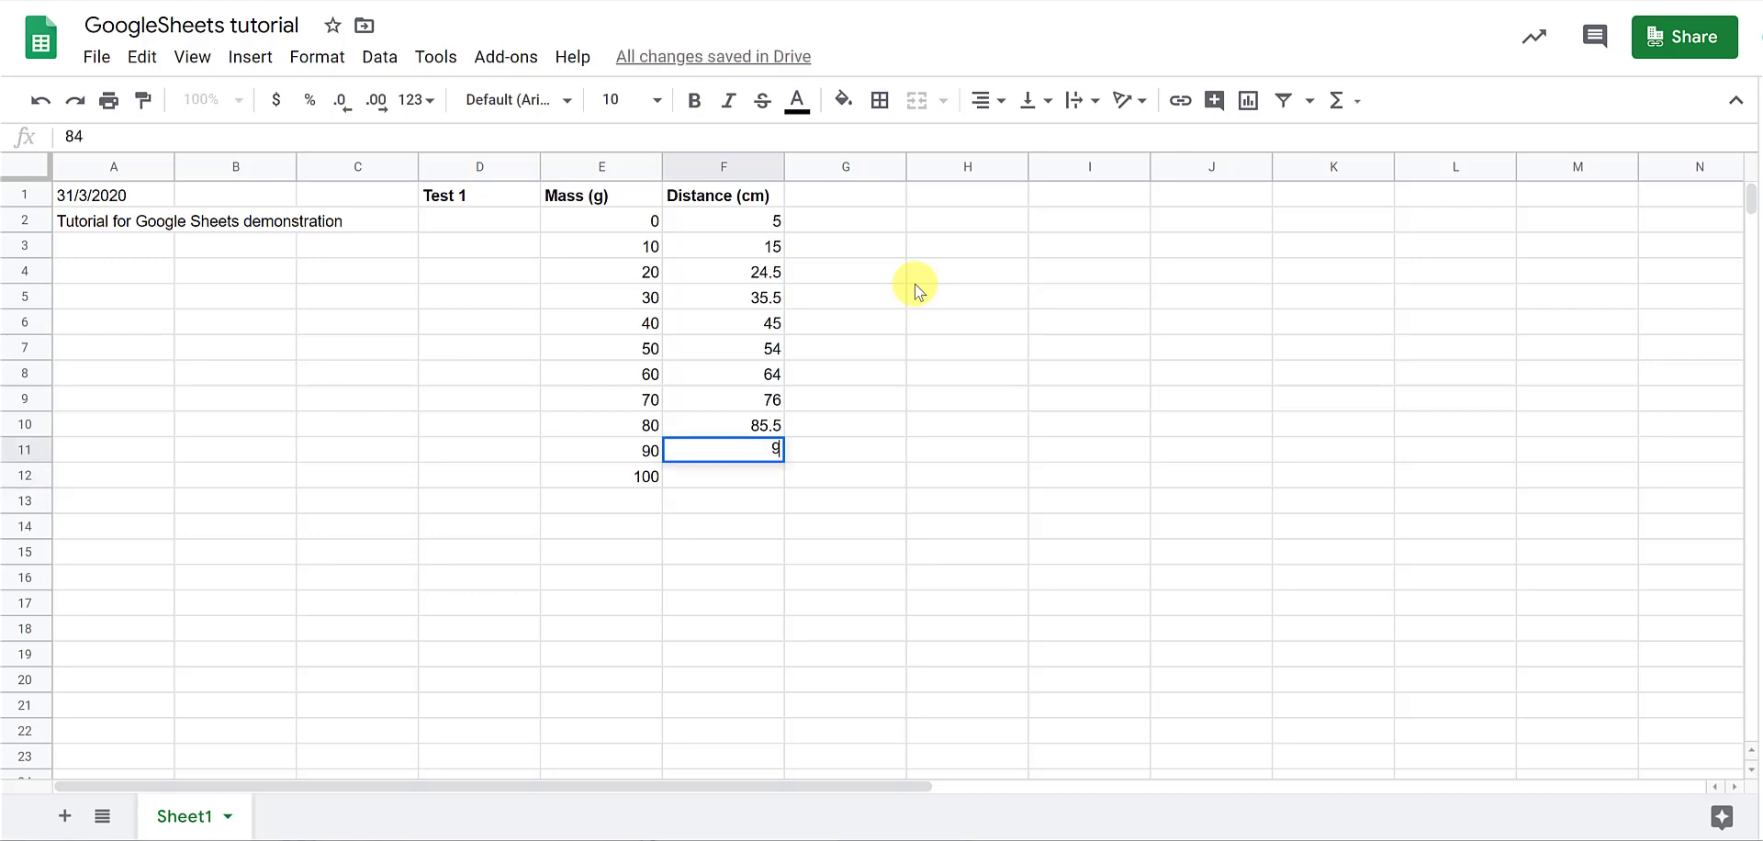
{"action": "key", "text": "BackSpace"}
{"action": "key", "text": "BackSpace"}
{"action": "type", "text": "94"}
{"action": "key", "text": "Return"}
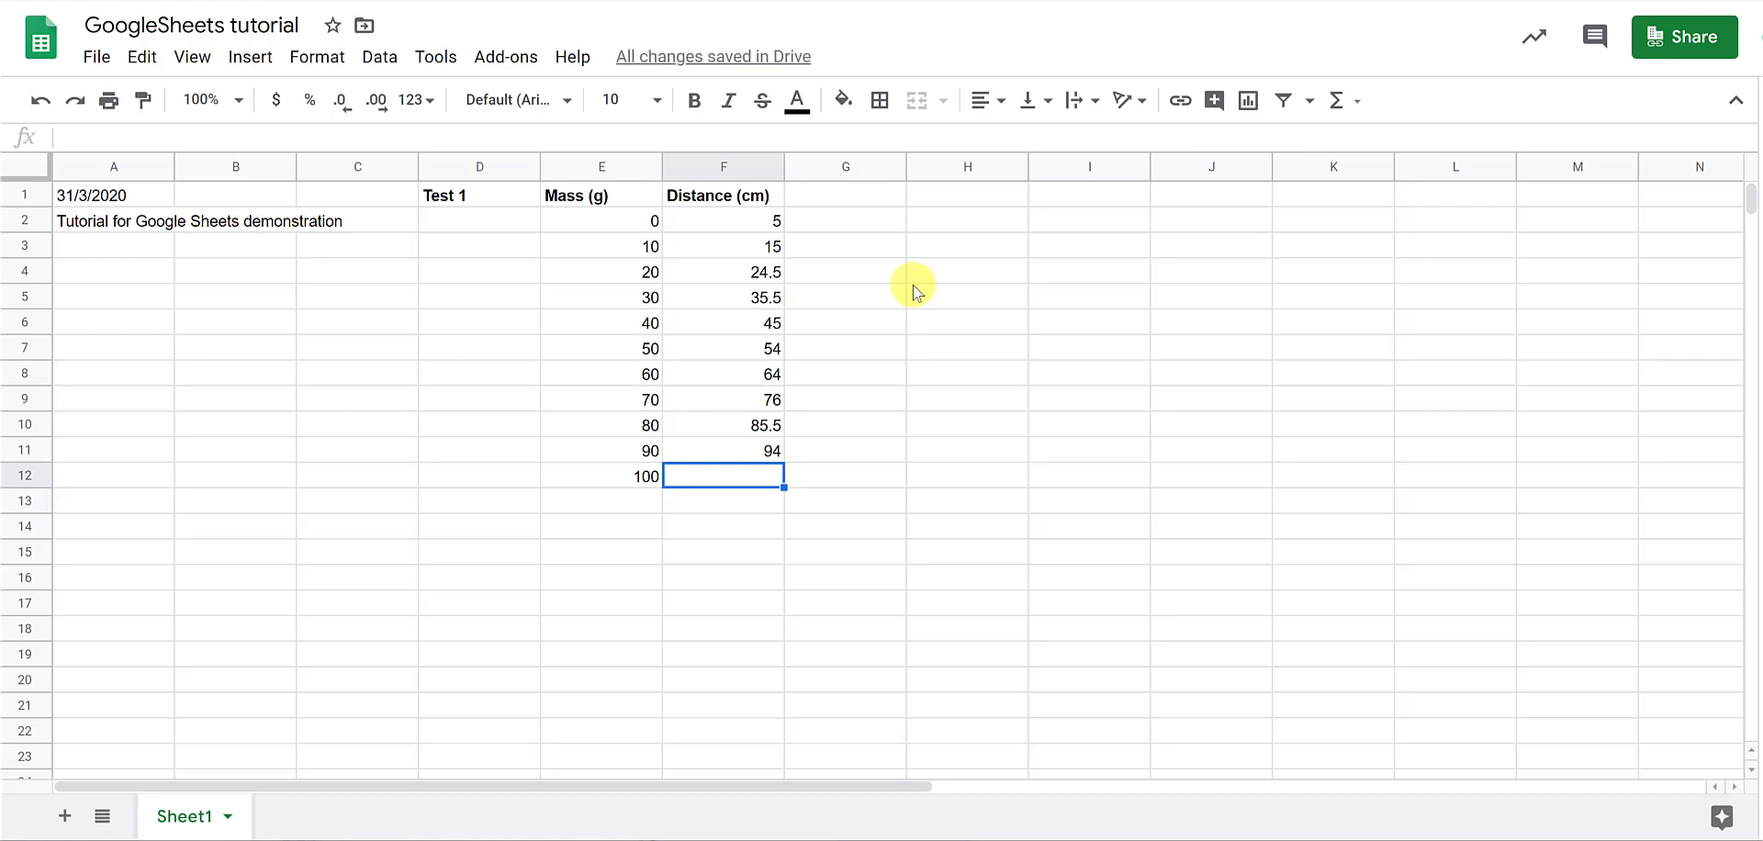
{"action": "type", "text": "105"}
{"action": "key", "text": "Return"}
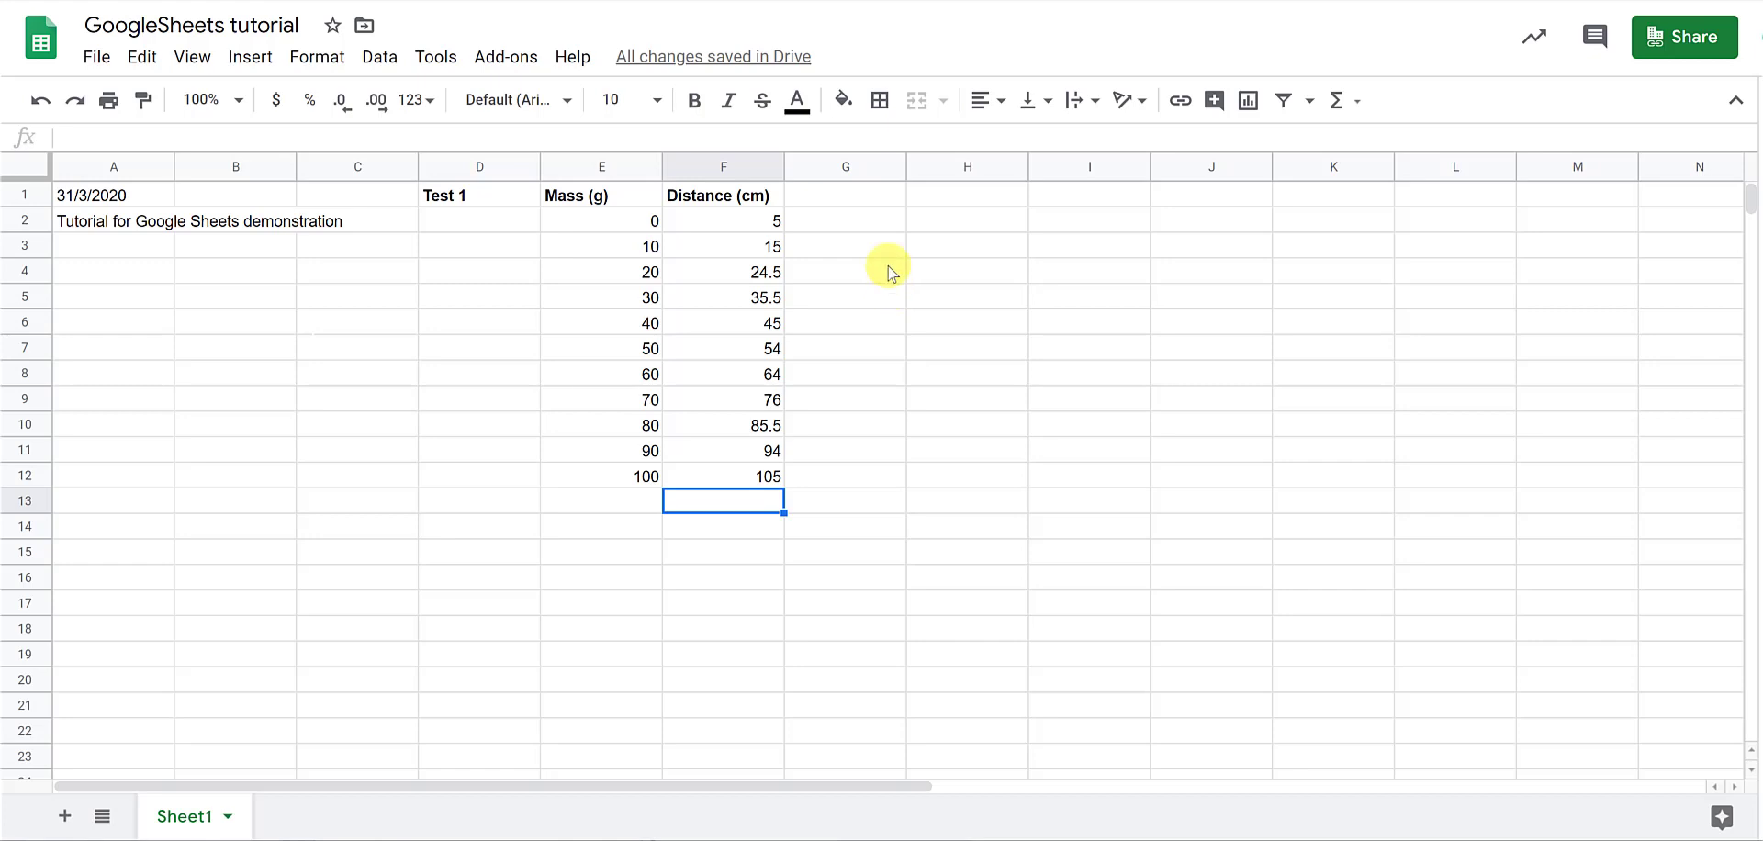
Add the column heading "Mass (kg)" in cell G1 and make it bold
{"action": "left_click", "coordinate": [839, 195]}
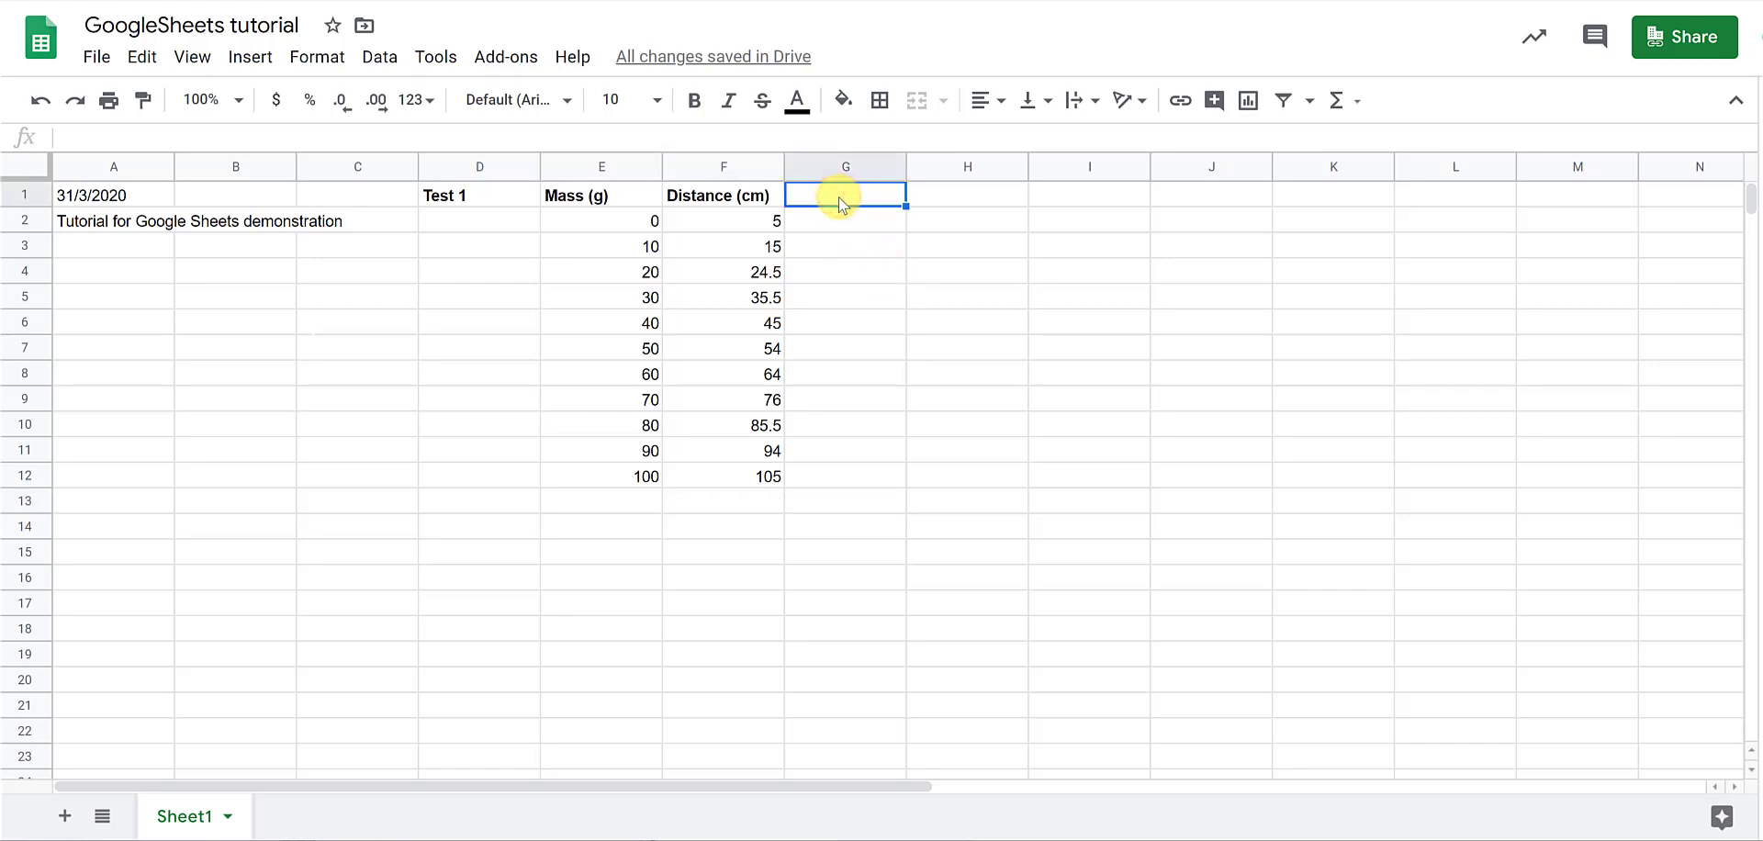
{"action": "type", "text": "Mass"}
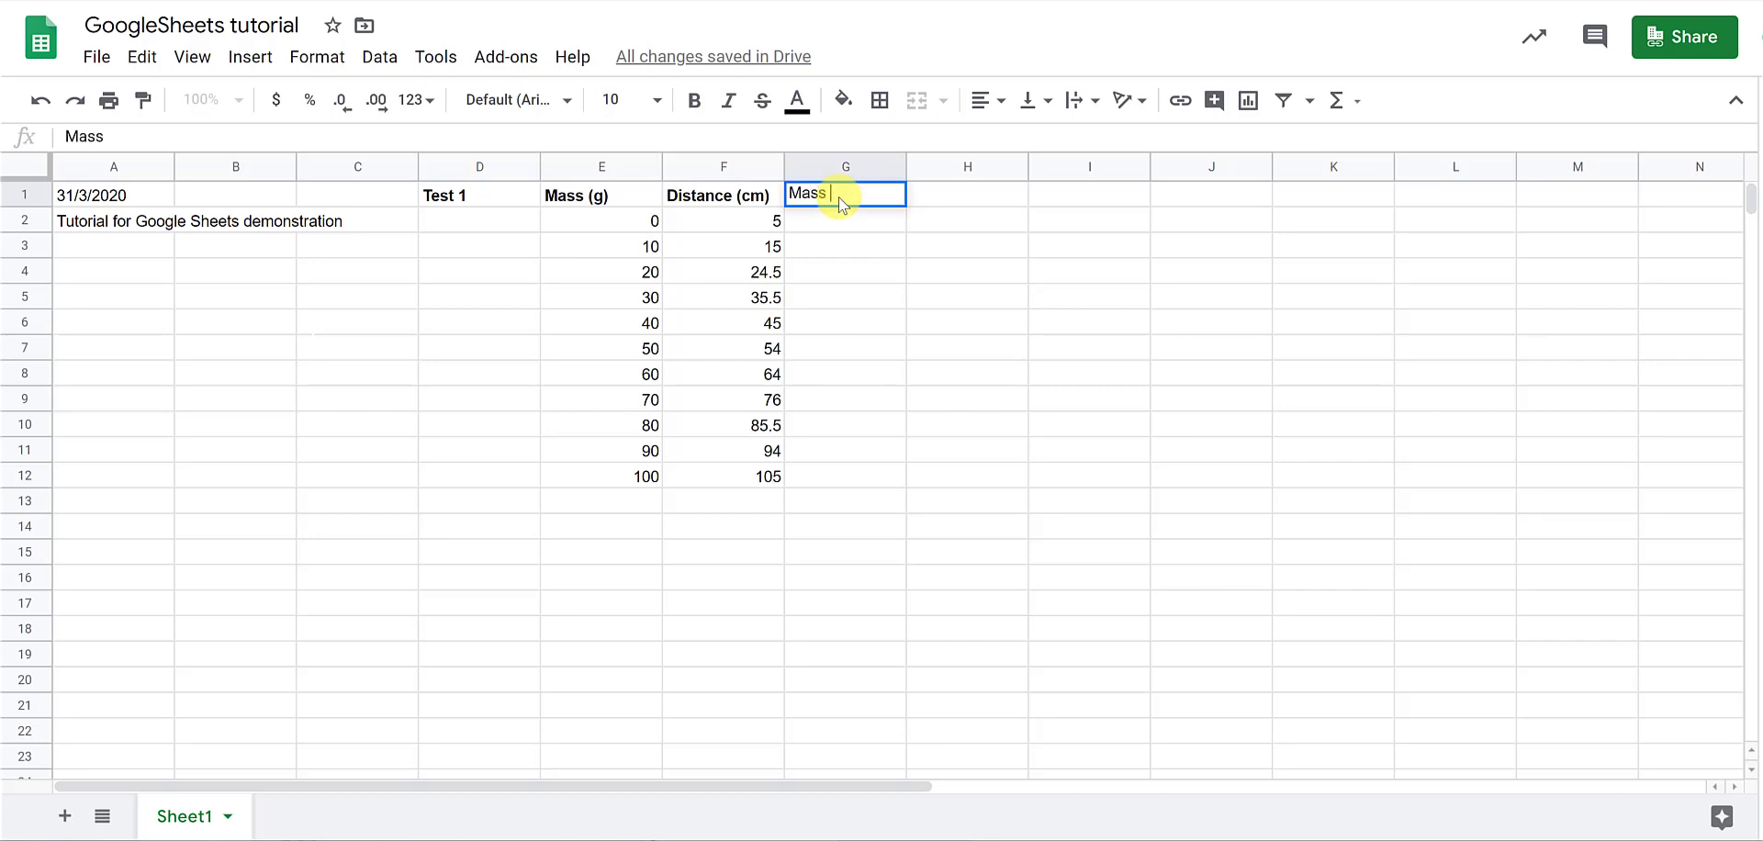
{"action": "type", "text": " (kg)"}
{"action": "key", "text": "Return"}
{"action": "left_click", "coordinate": [846, 197]}
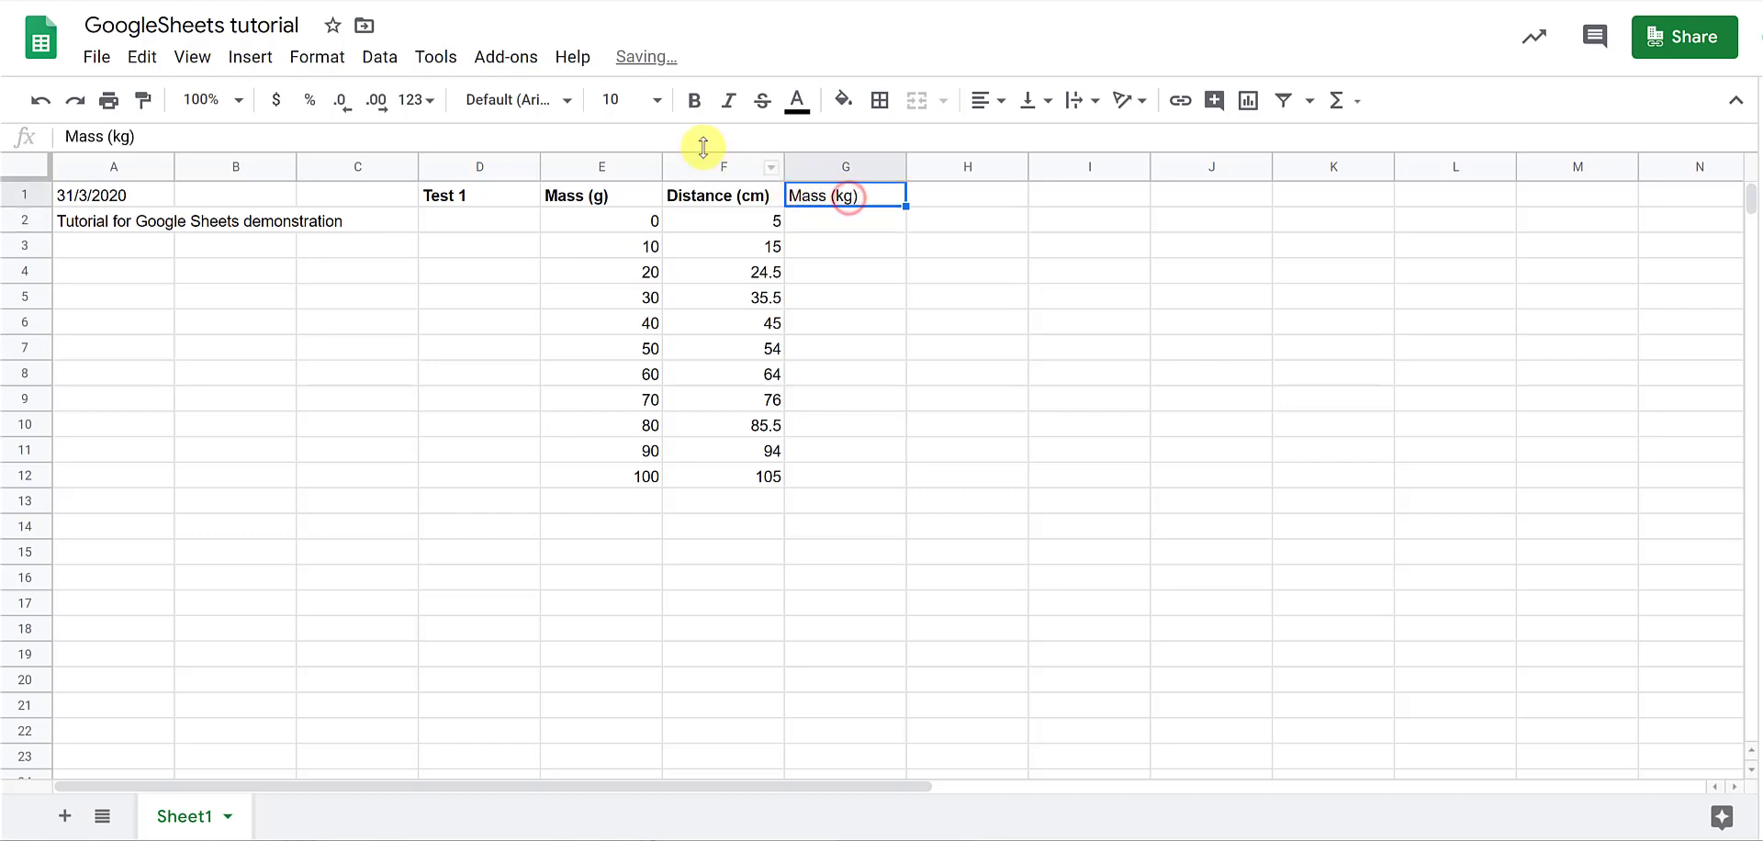
{"action": "left_click", "coordinate": [694, 100]}
Enter the trial formula =2*2 in cell G2 and 2*2 without an equals sign in cell G3
{"action": "left_click", "coordinate": [860, 216]}
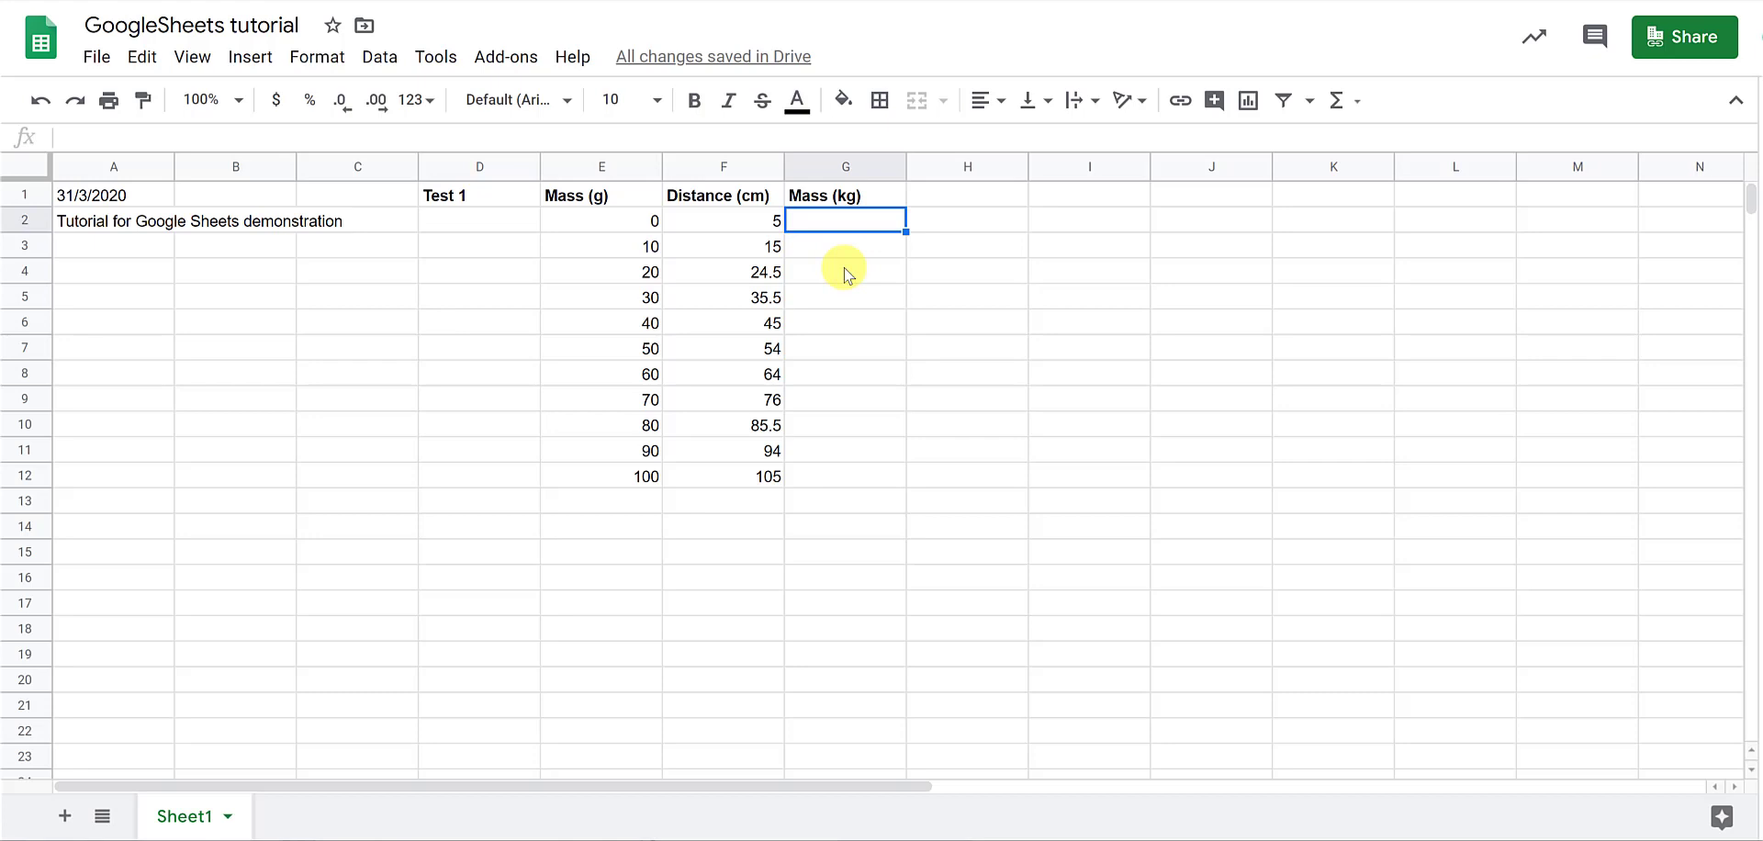
{"action": "type", "text": "="}
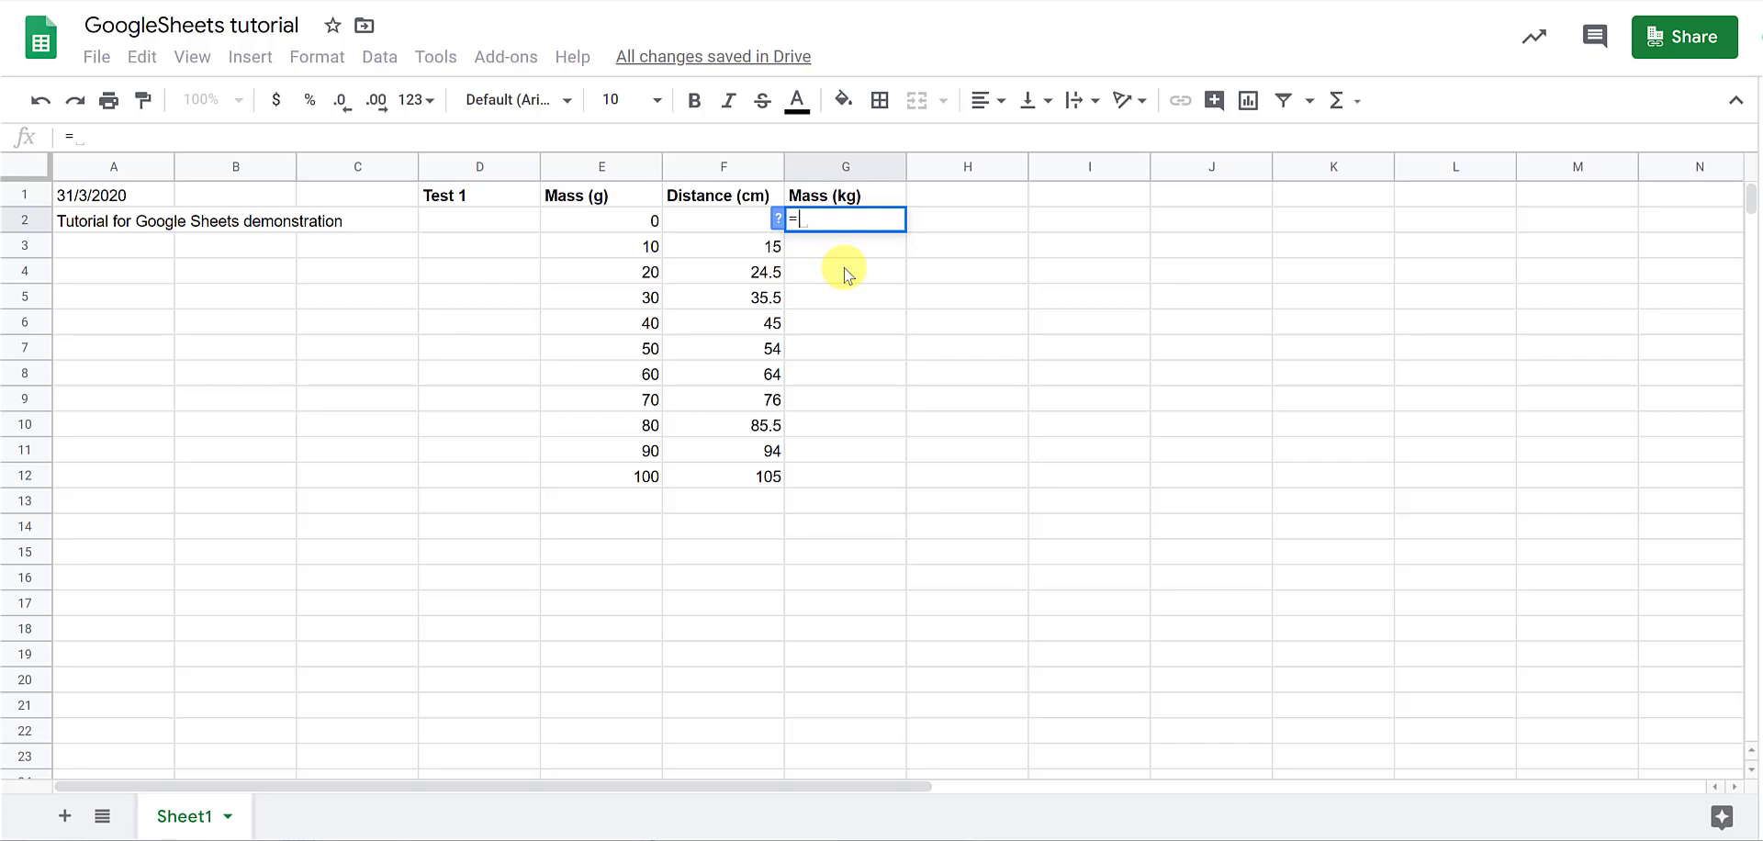
{"action": "type", "text": "2*2"}
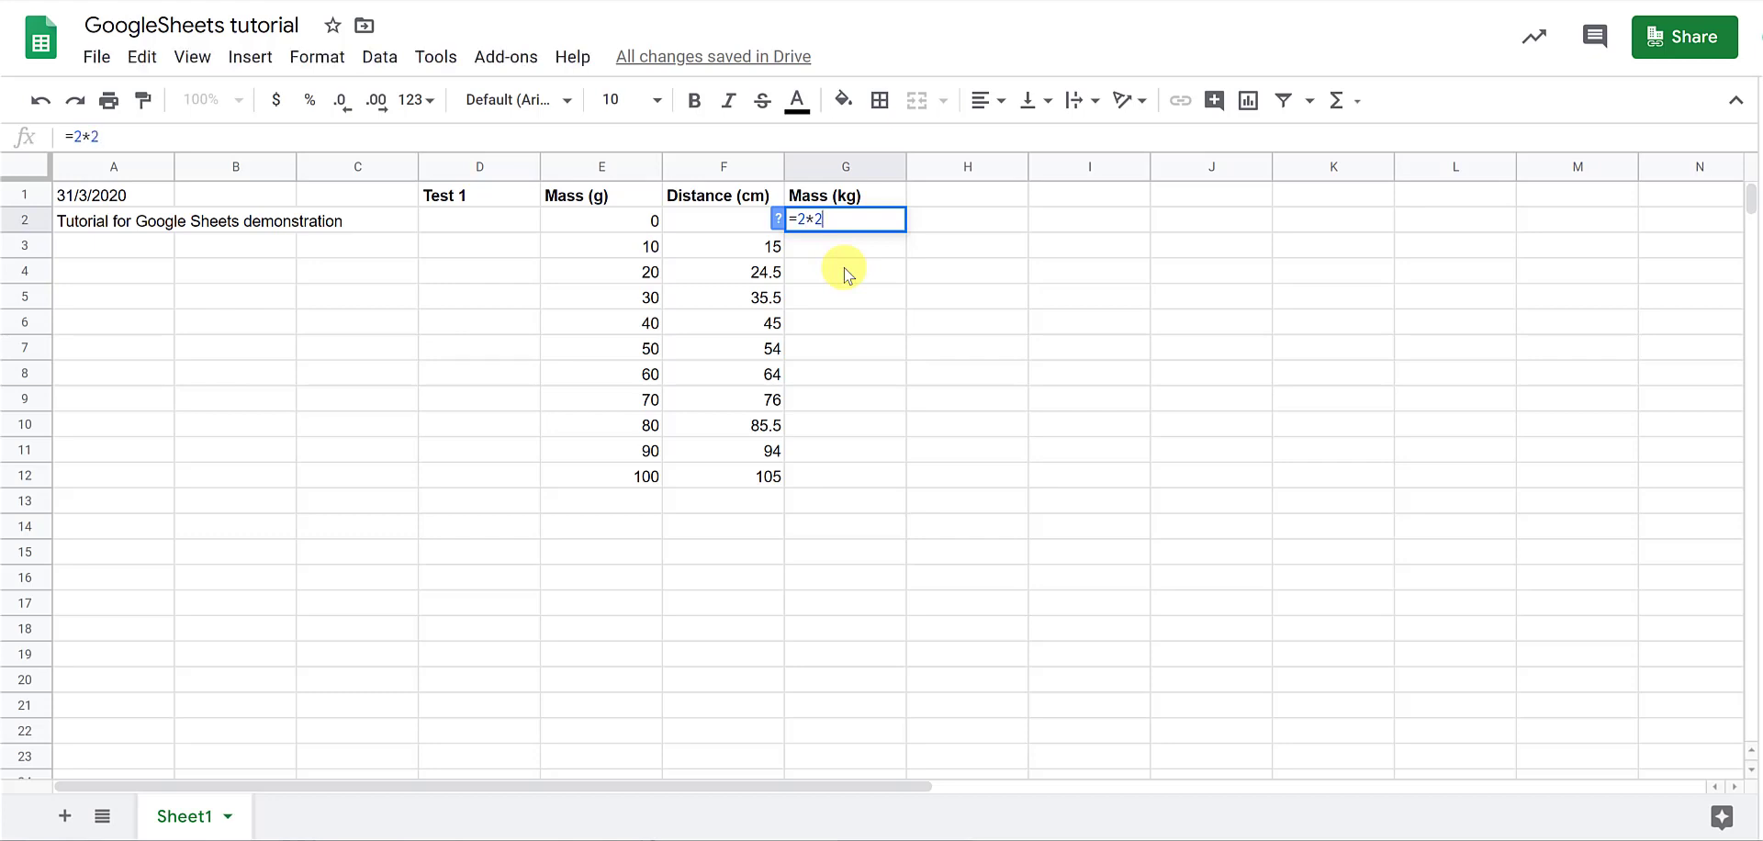
{"action": "key", "text": "Return"}
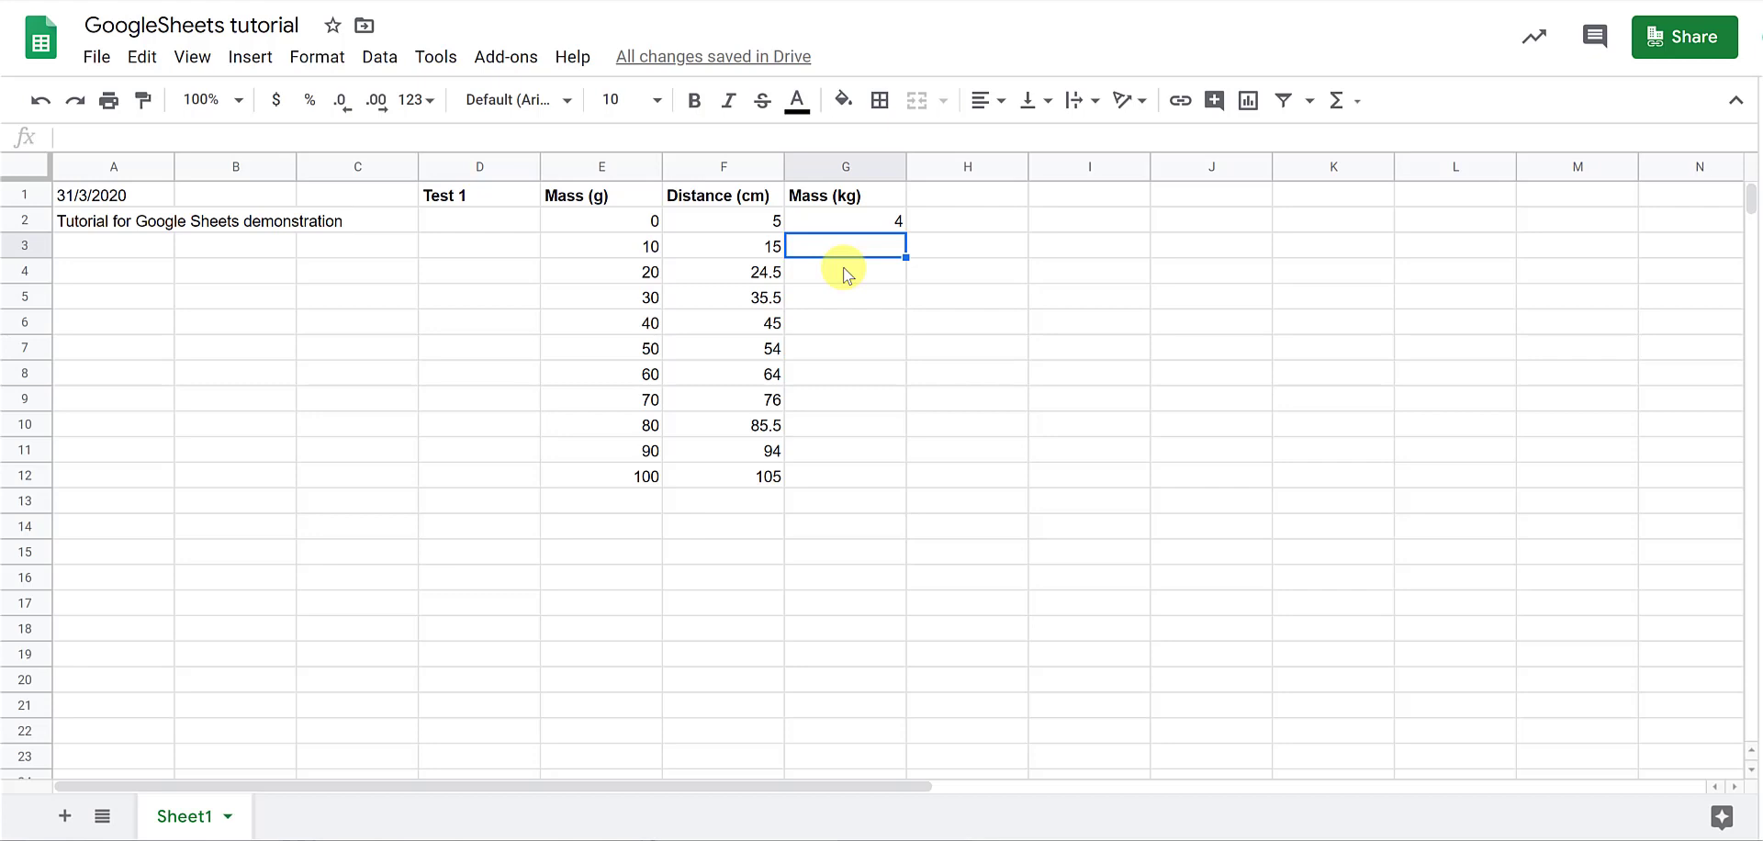
{"action": "type", "text": "2*2"}
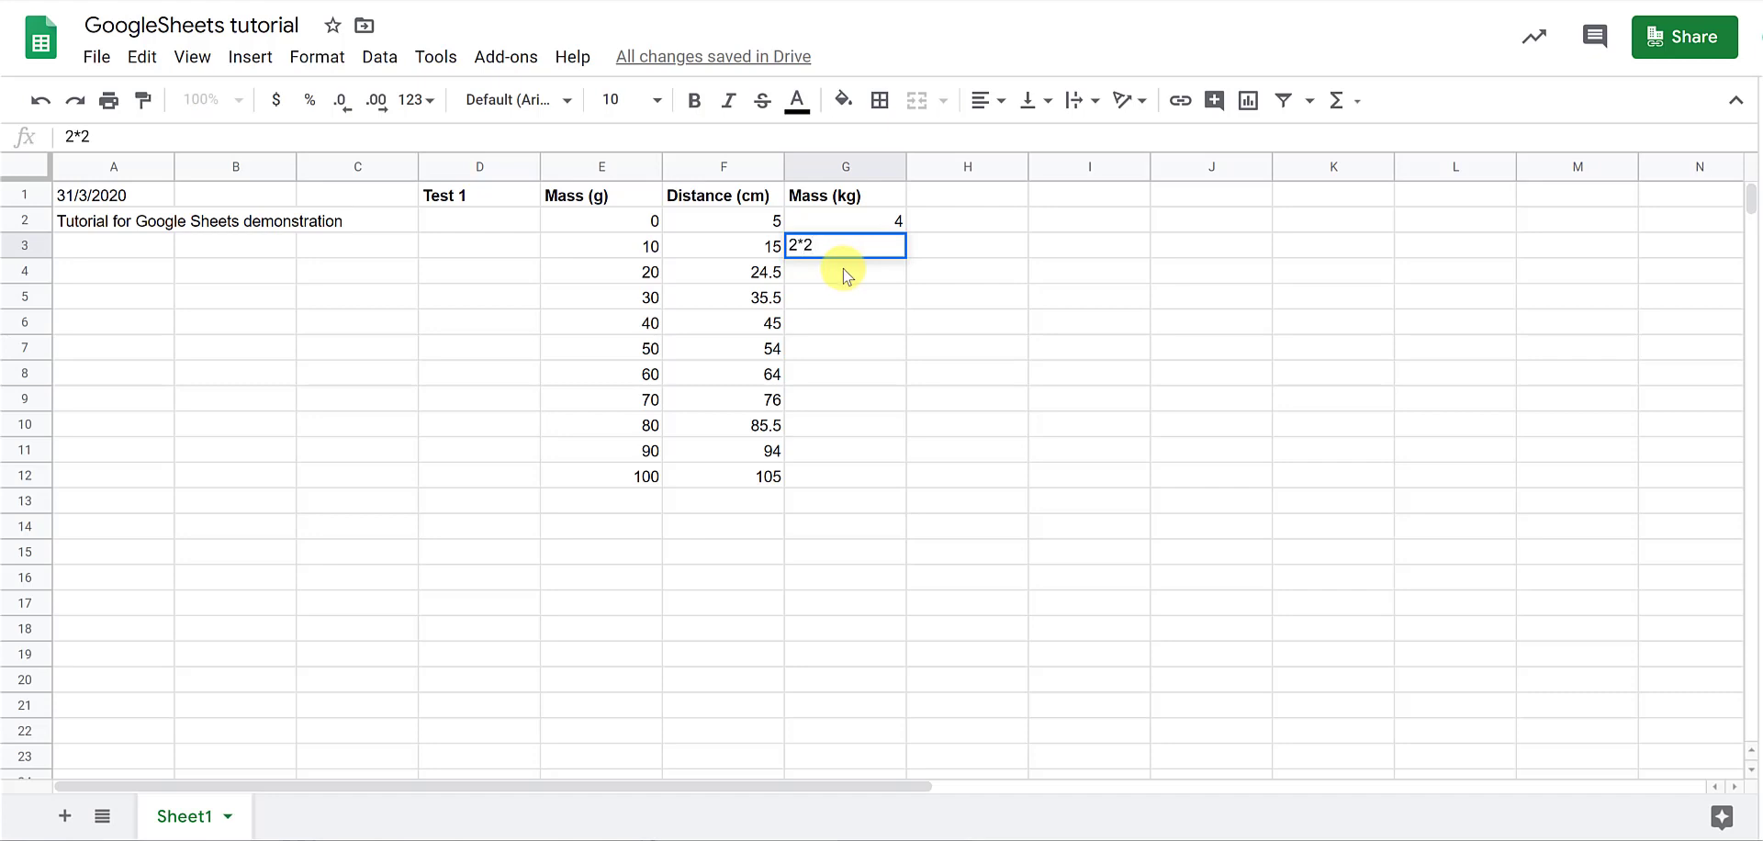
{"action": "key", "text": "Return"}
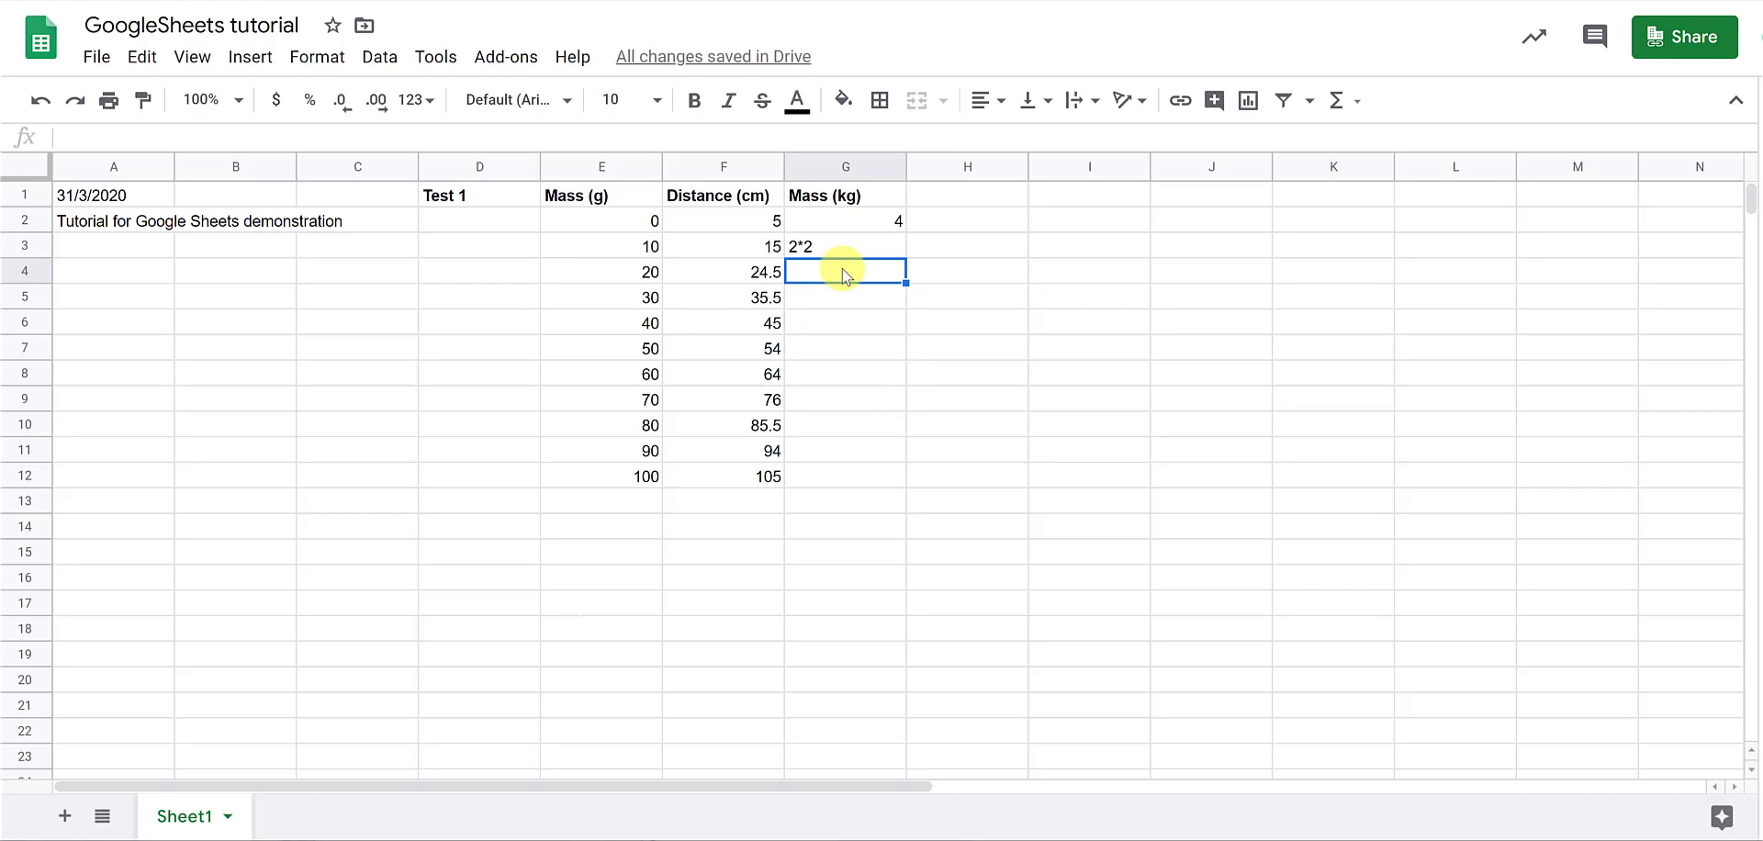
Clear the trial entries from cells G3 and G2
{"action": "key", "text": "Up"}
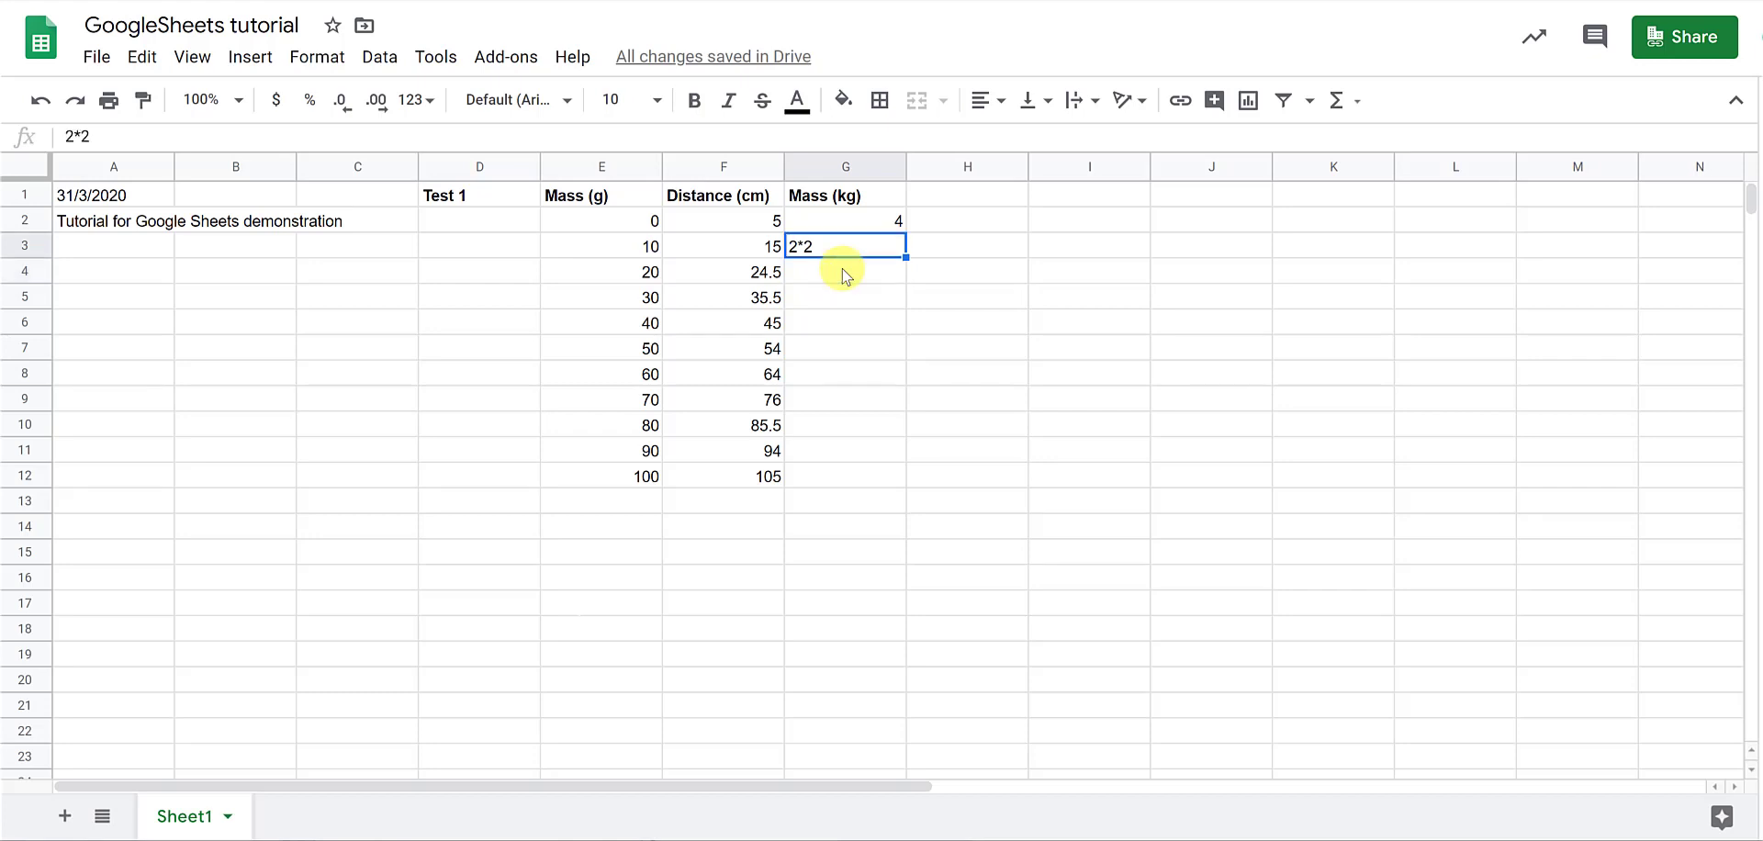
{"action": "key", "text": "Delete"}
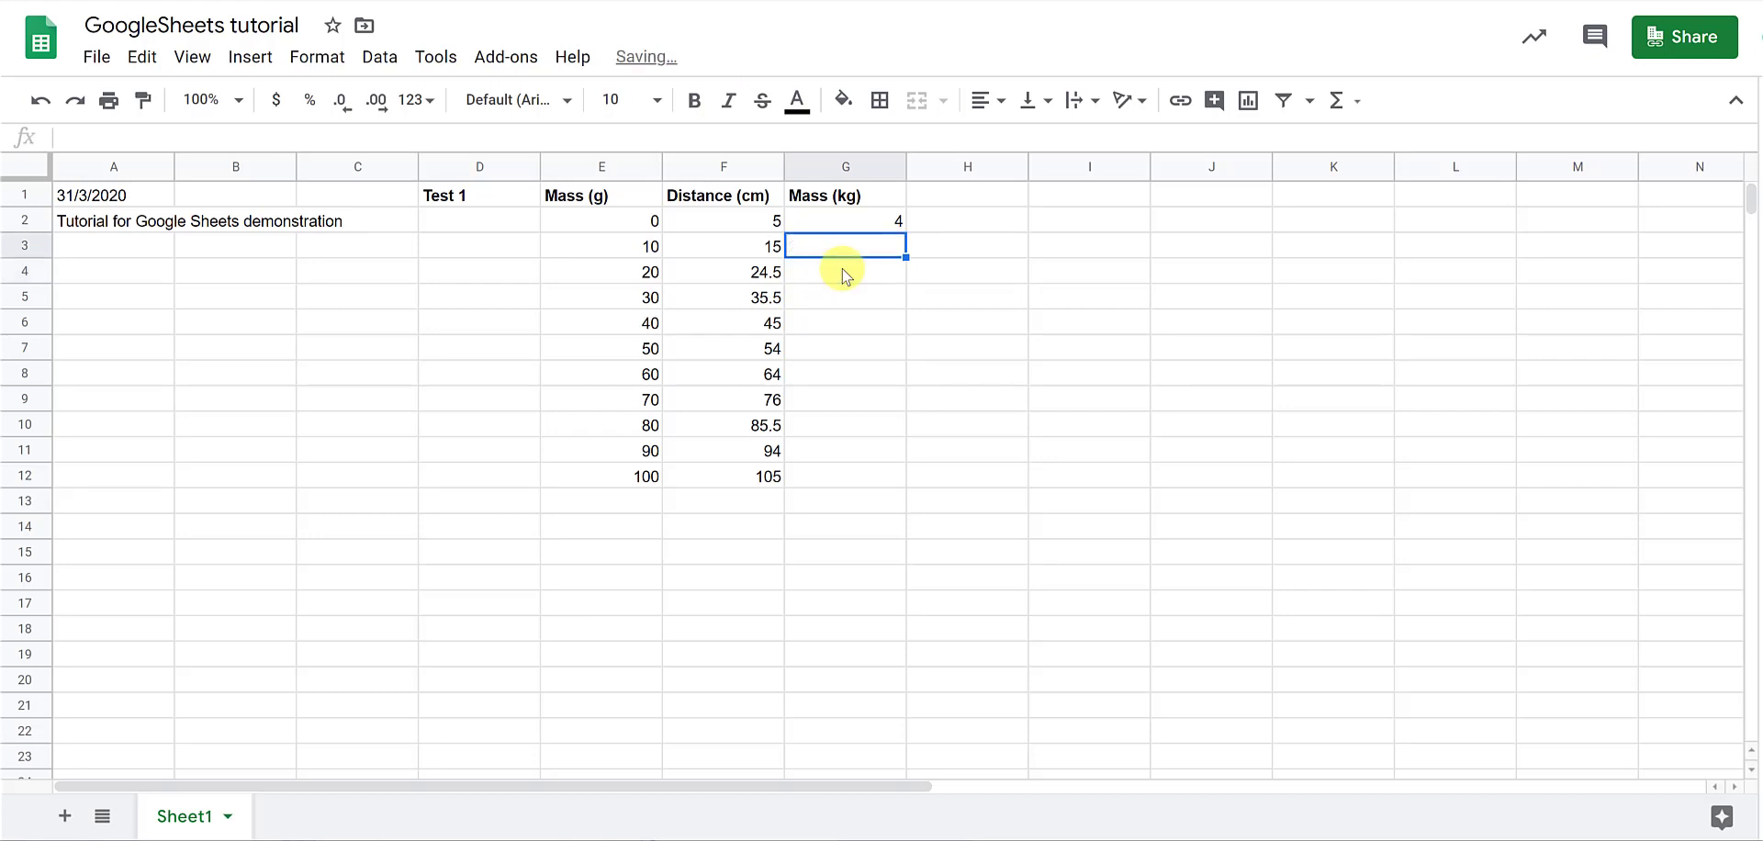
{"action": "key", "text": "Up"}
{"action": "key", "text": "Delete"}
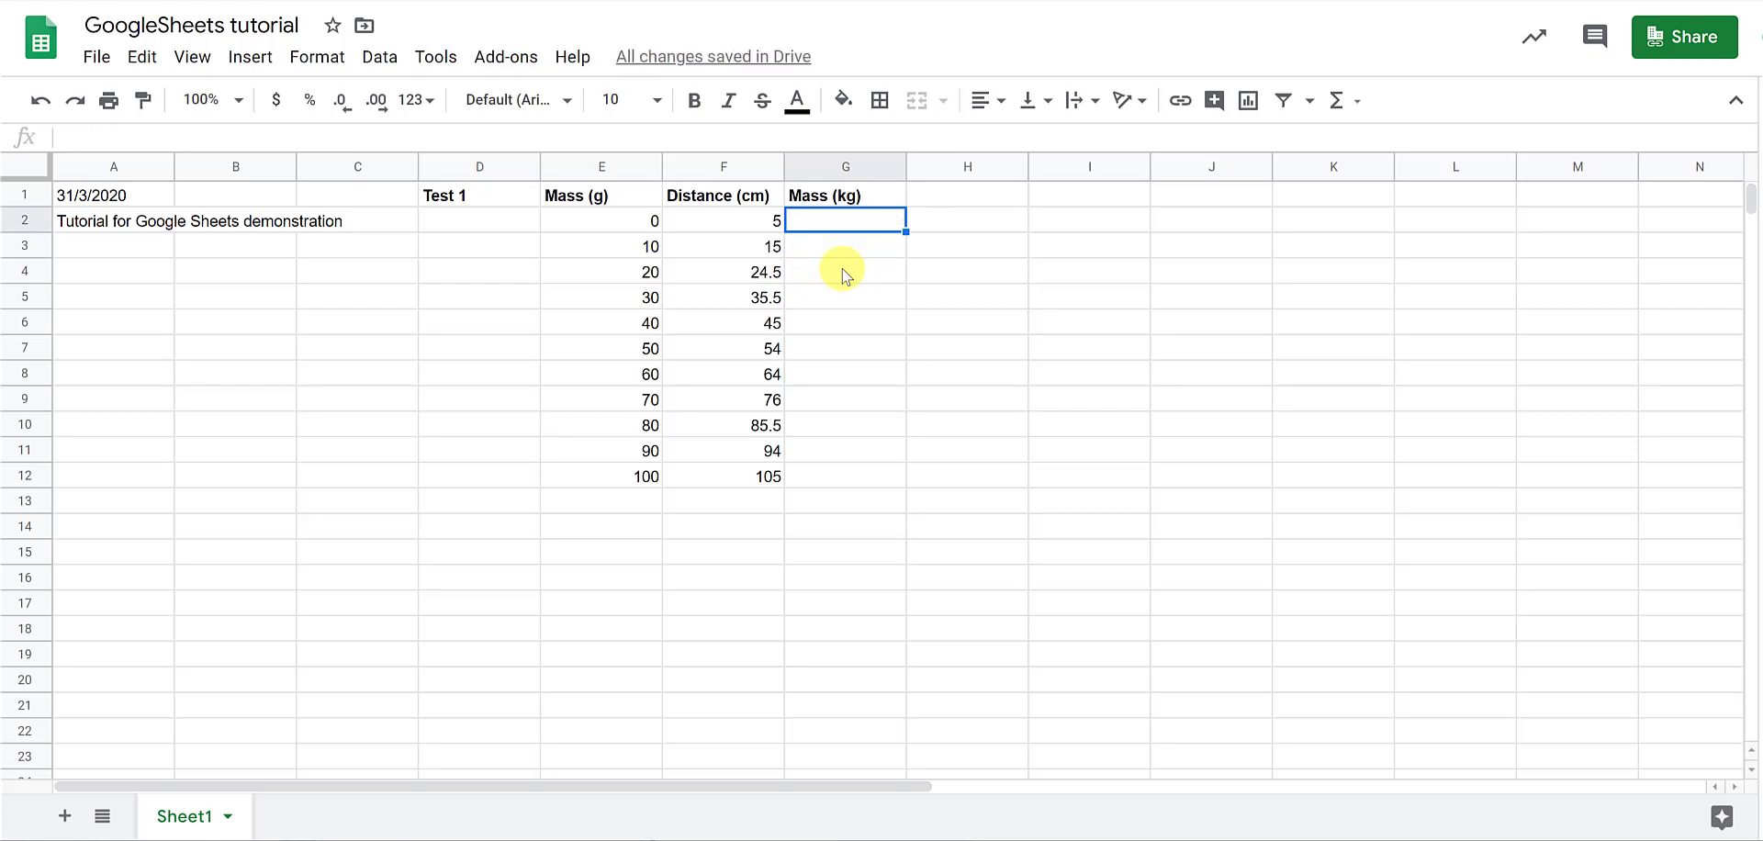
Enter the formula =E2/1000 in cell G2 to convert the first mass from grams to kilograms
{"action": "type", "text": "="}
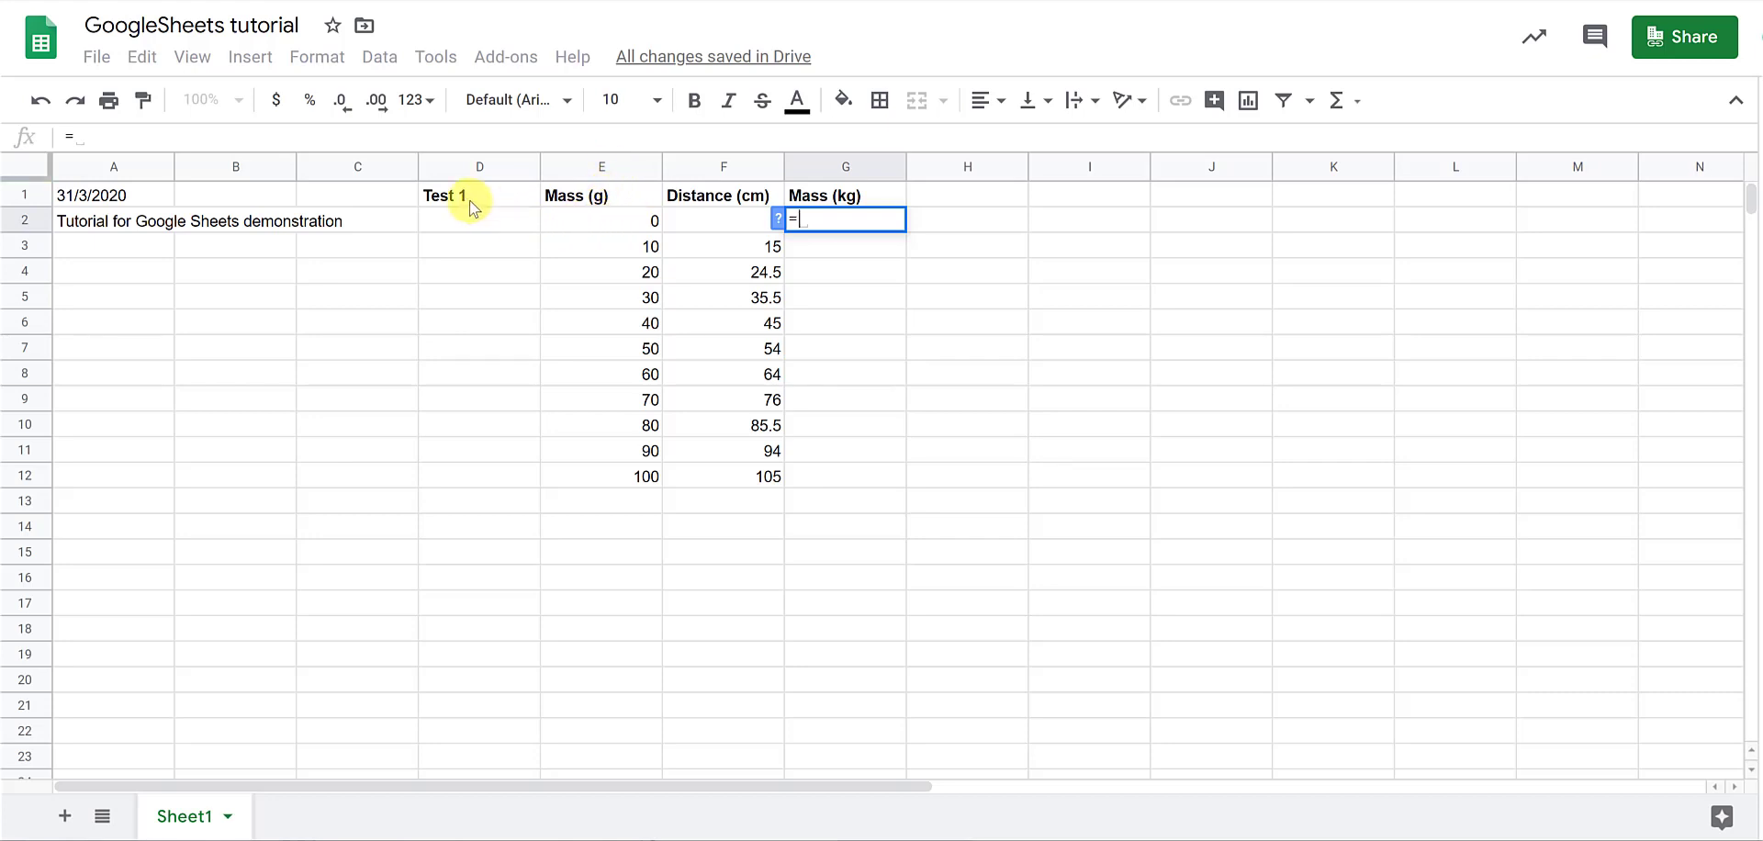
{"action": "left_click", "coordinate": [604, 219]}
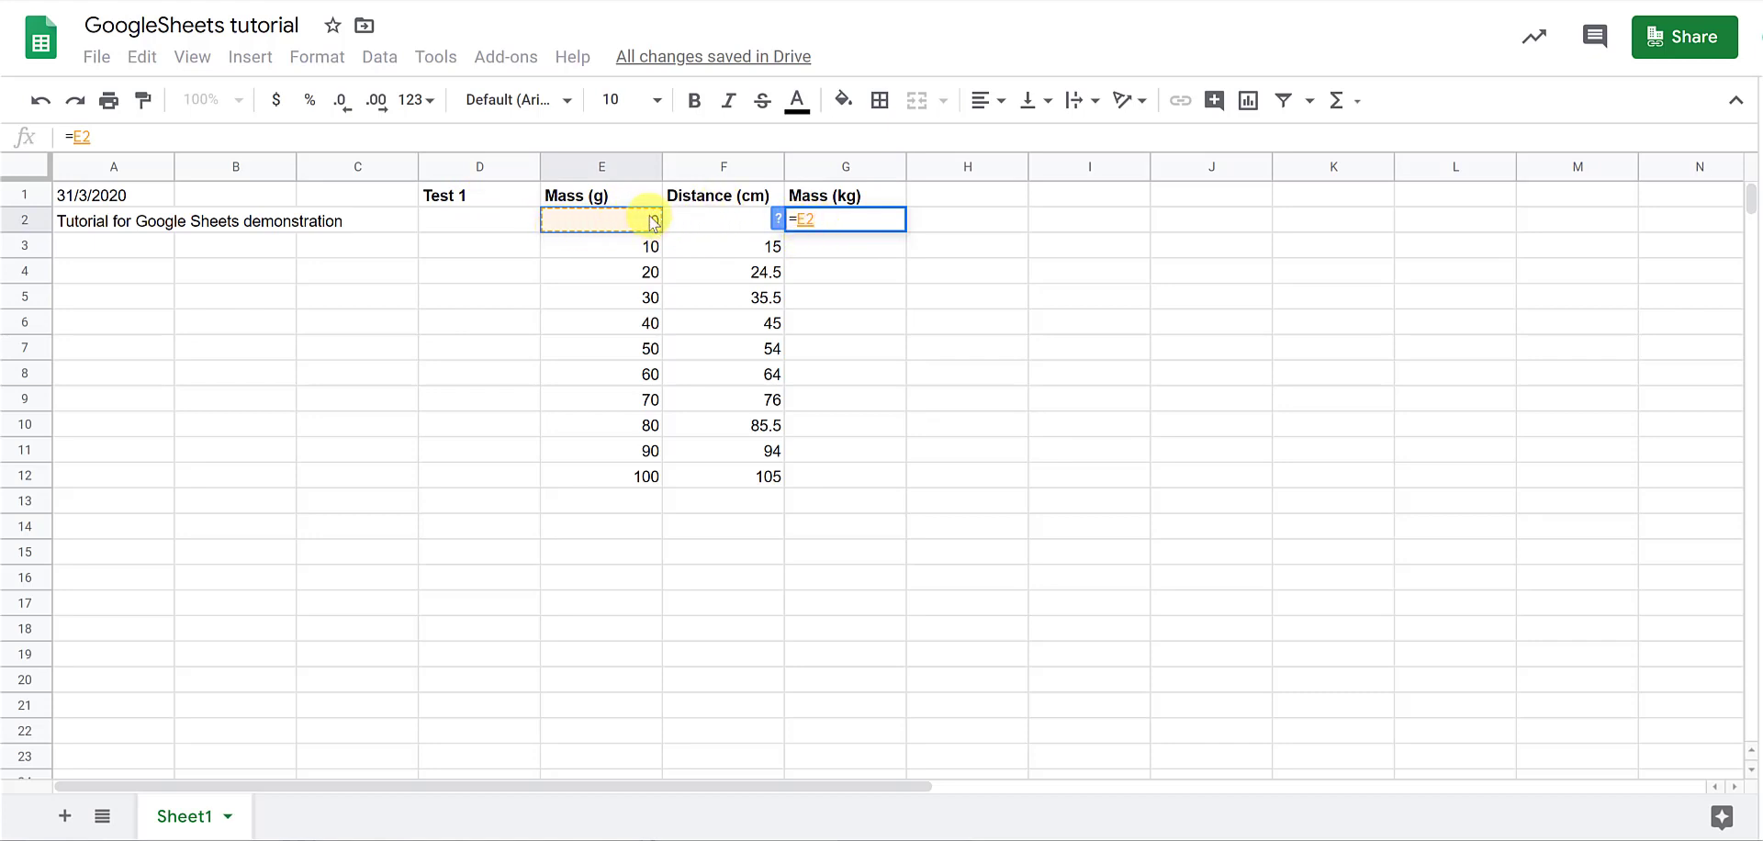
{"action": "double_click", "coordinate": [808, 221]}
{"action": "type", "text": "/"}
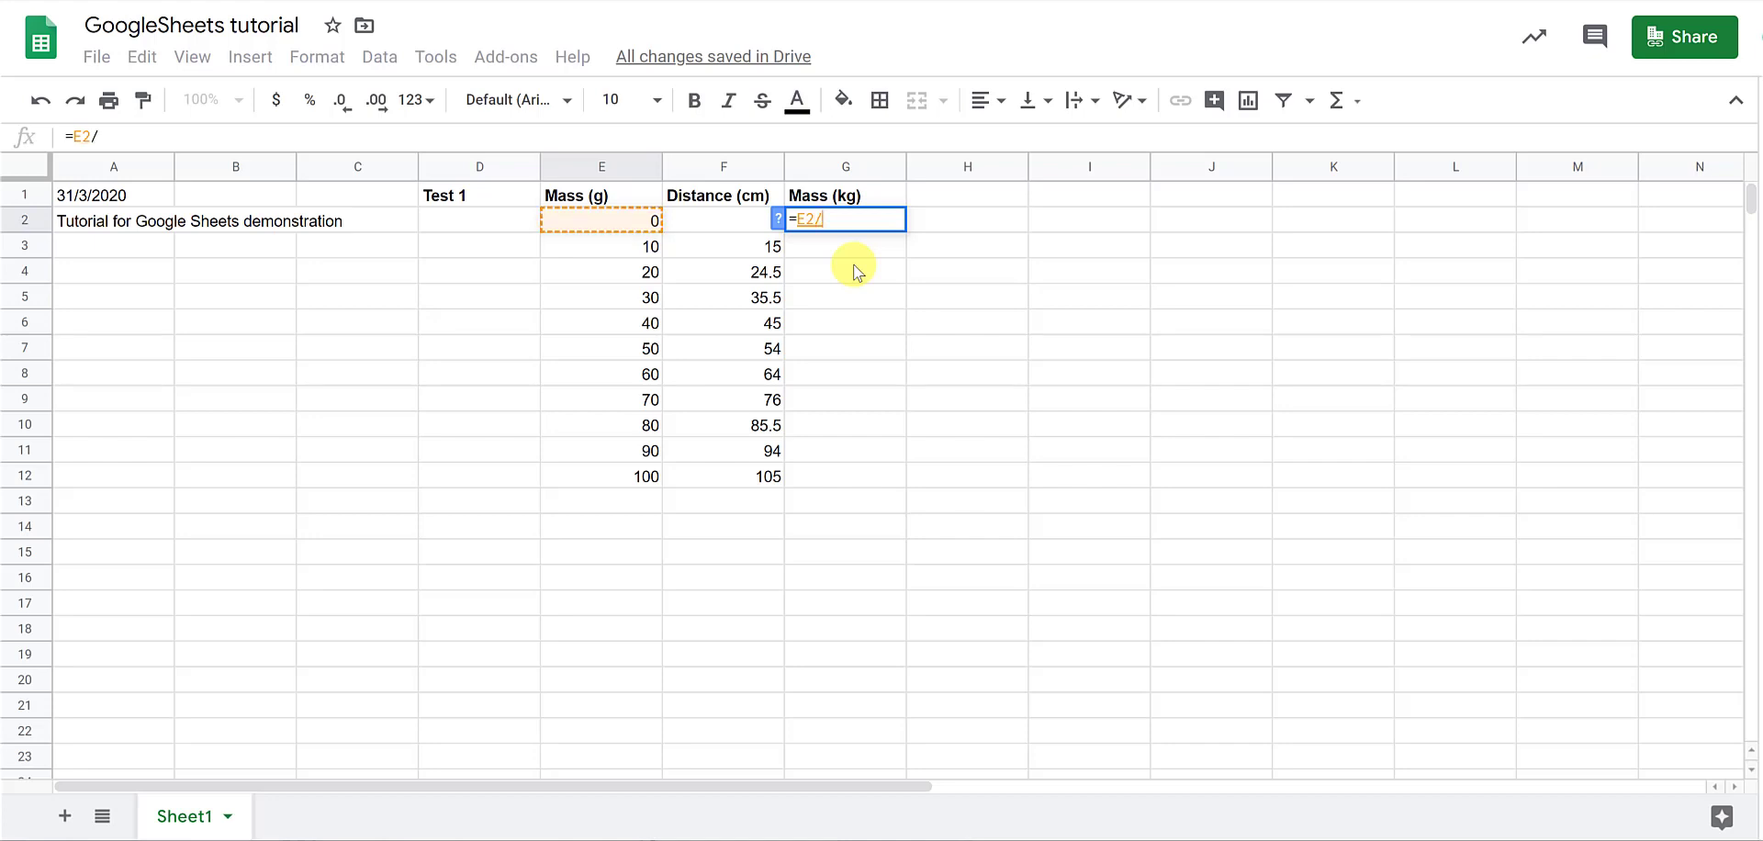
{"action": "type", "text": "1000"}
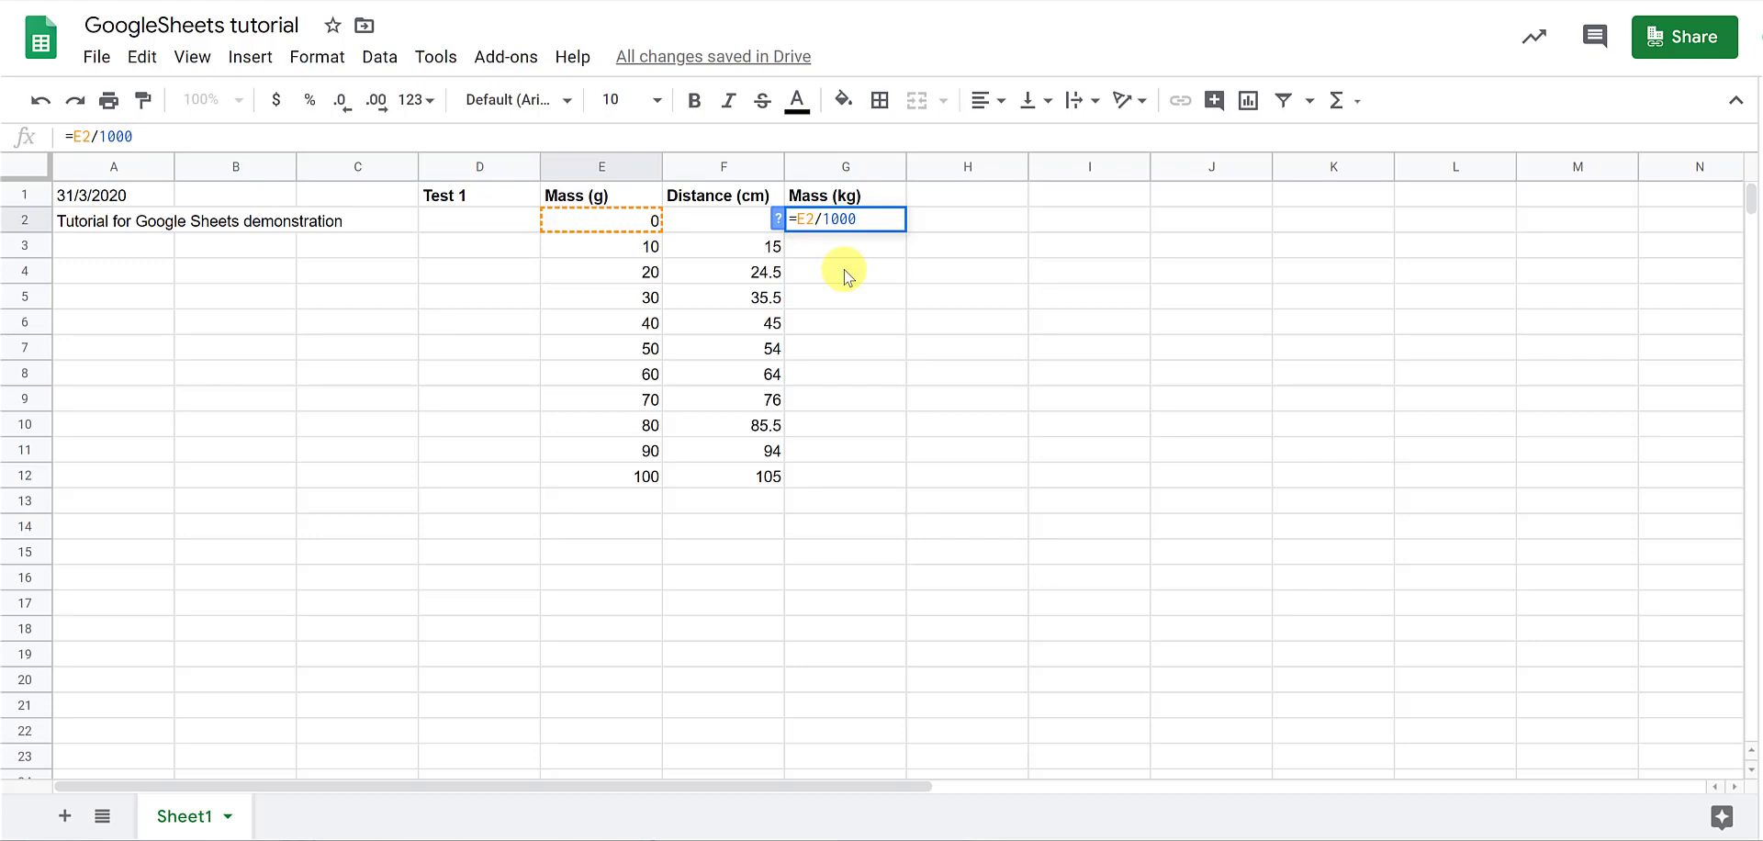
{"action": "key", "text": "Return"}
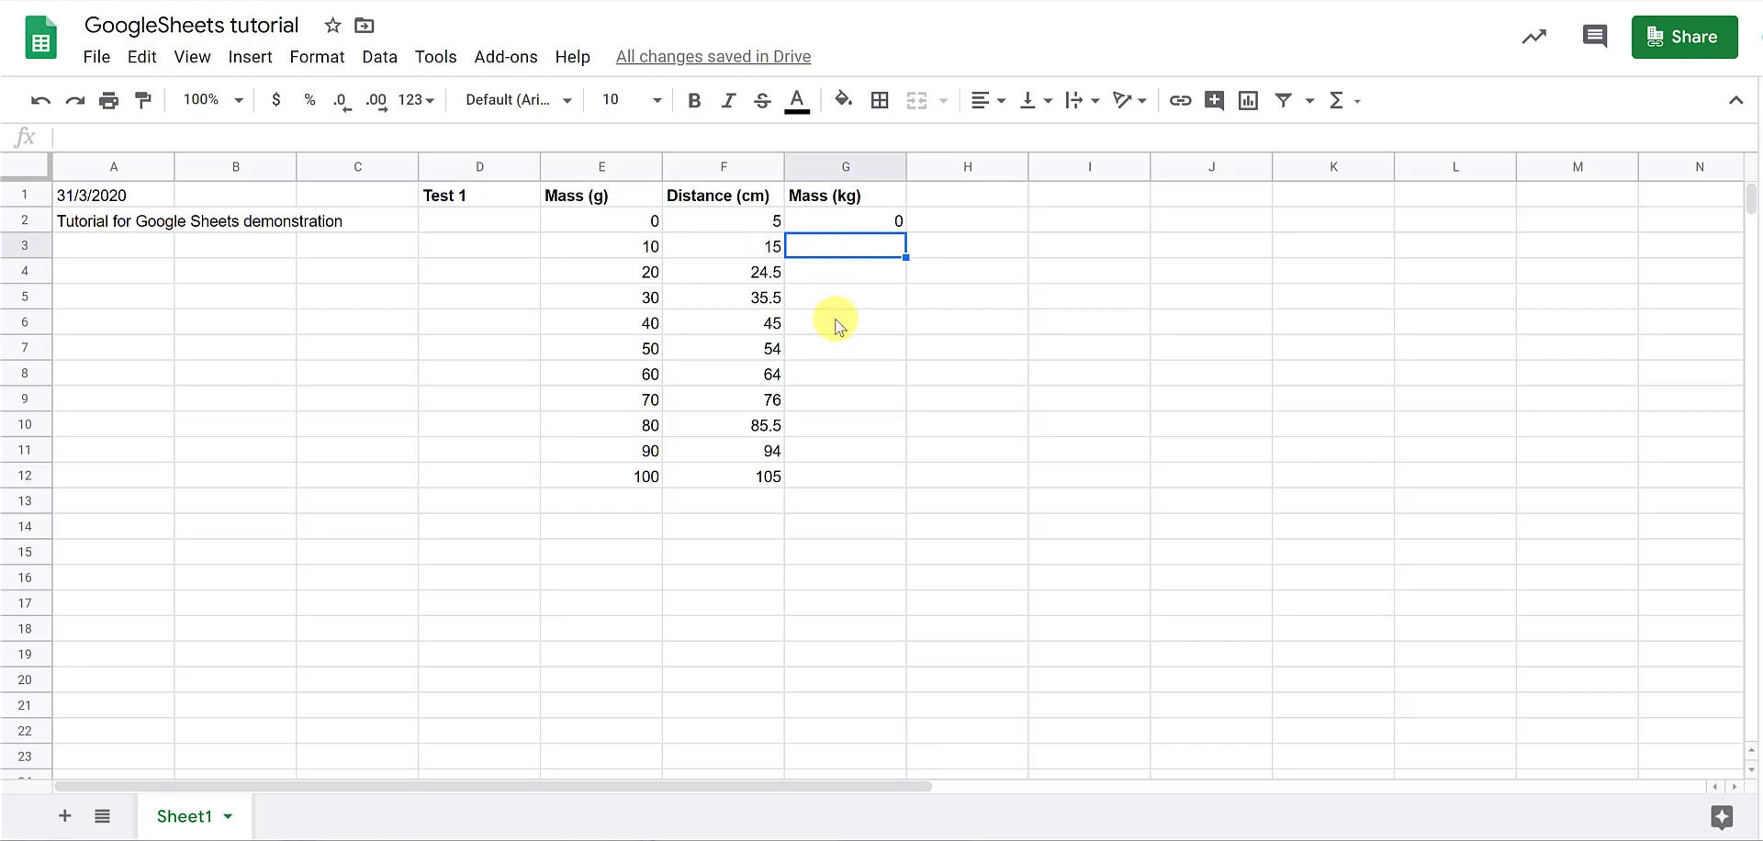
Enter the formula =E3/1000 in cell G3 to convert the second mass to kilograms
{"action": "type", "text": "="}
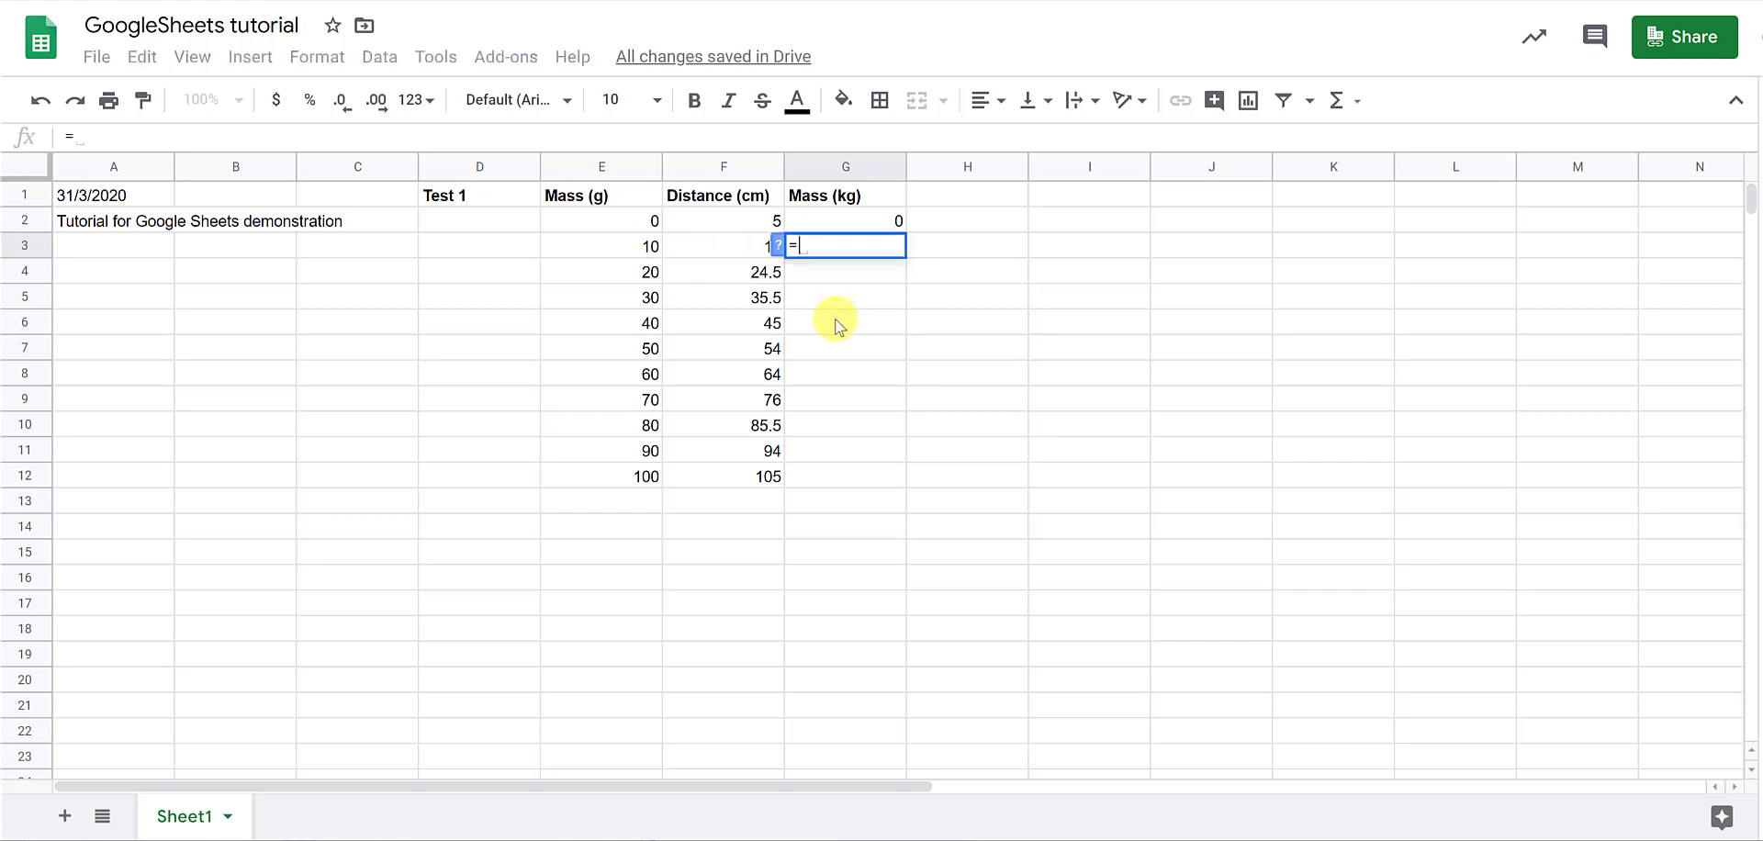
{"action": "left_click", "coordinate": [624, 246]}
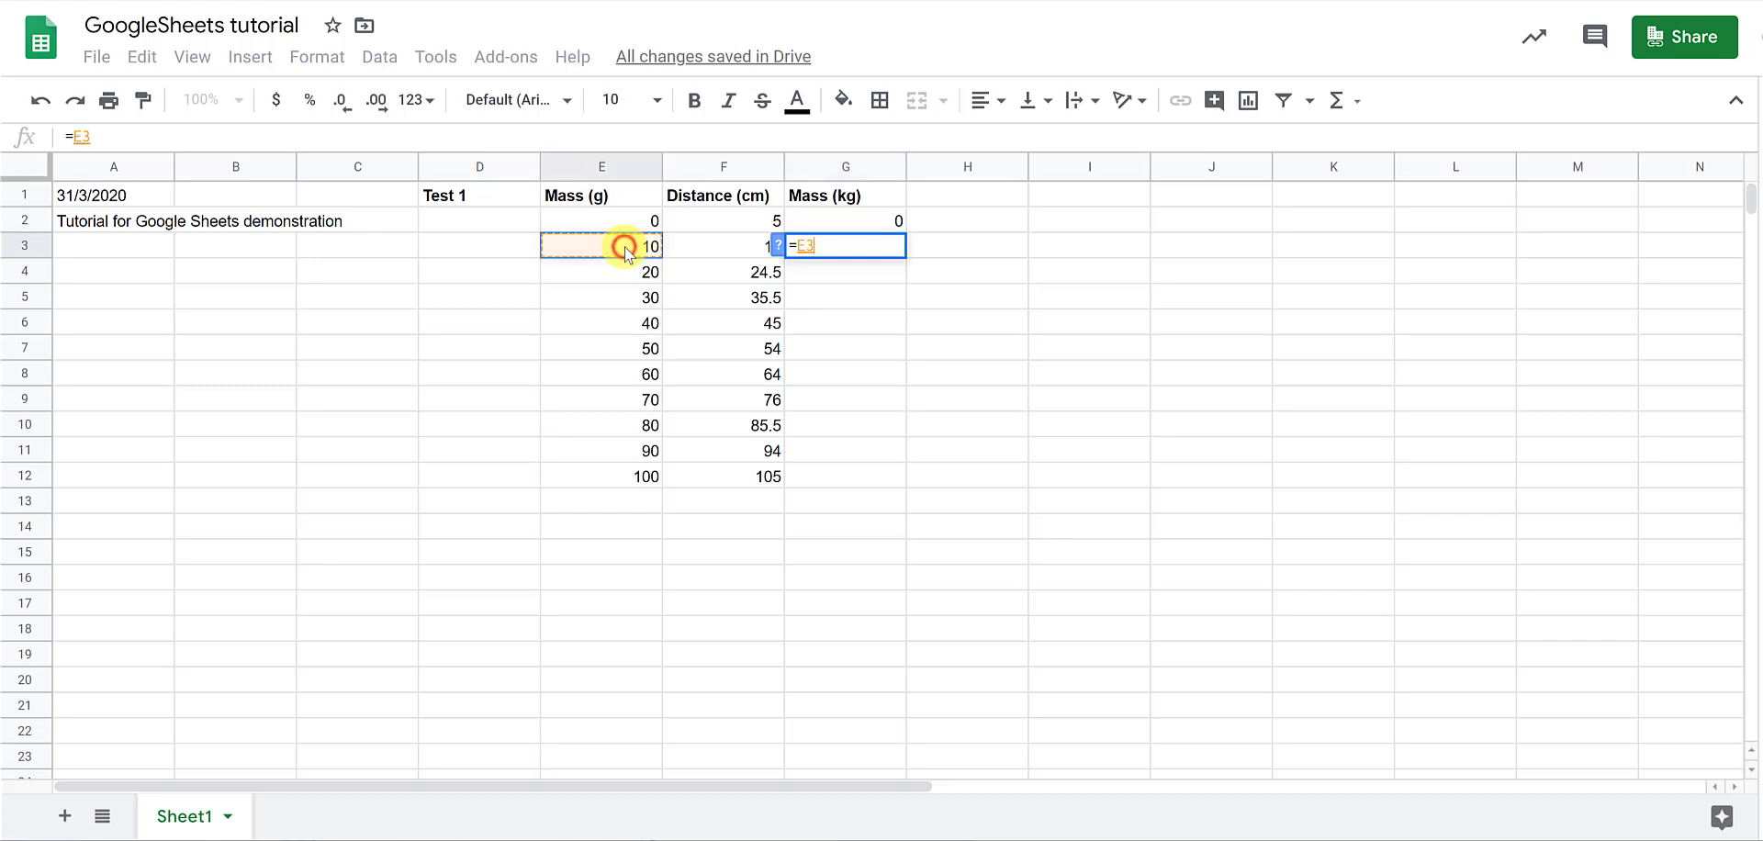
{"action": "type", "text": "/1000"}
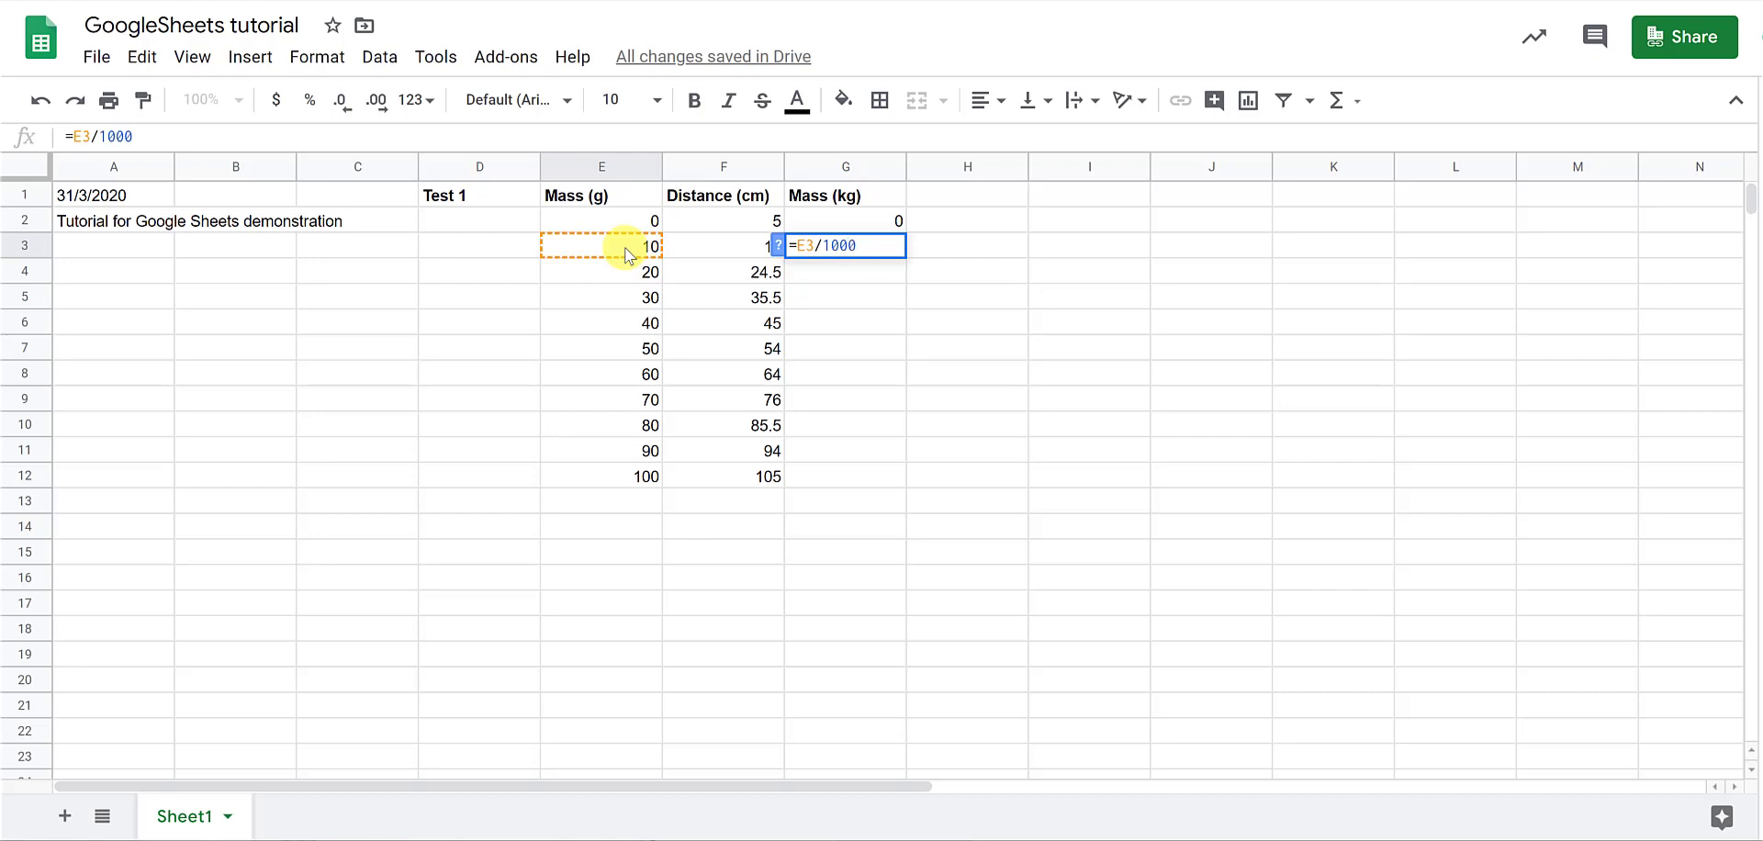
{"action": "key", "text": "Return"}
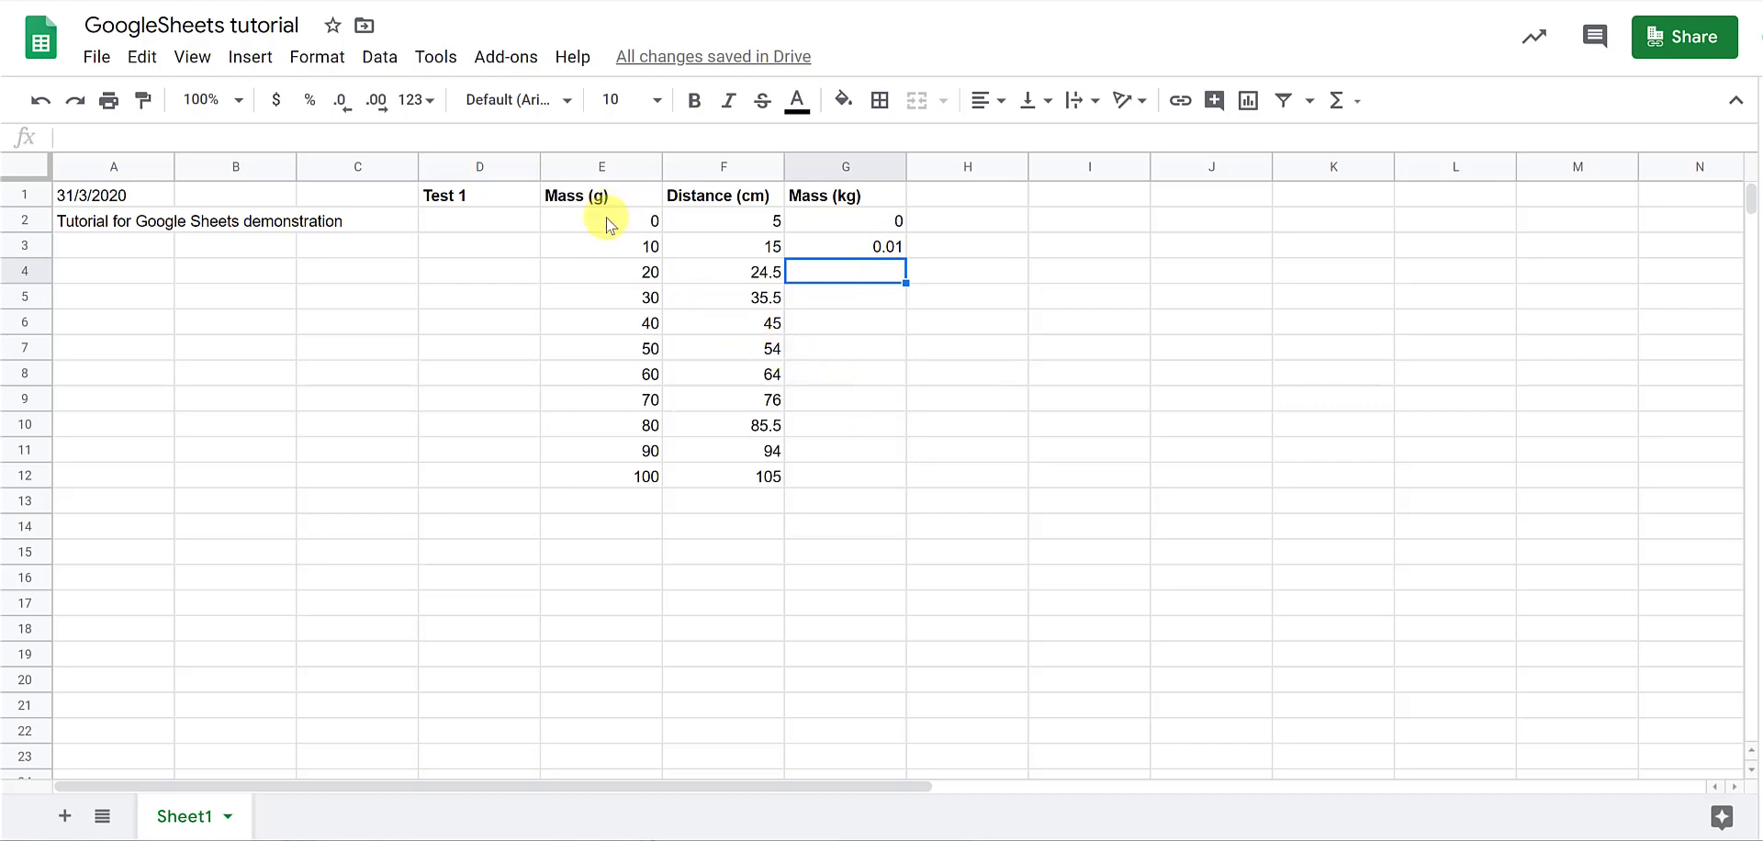
Fill the conversion formula from cell G3 down through cell G5
{"action": "left_click", "coordinate": [895, 248]}
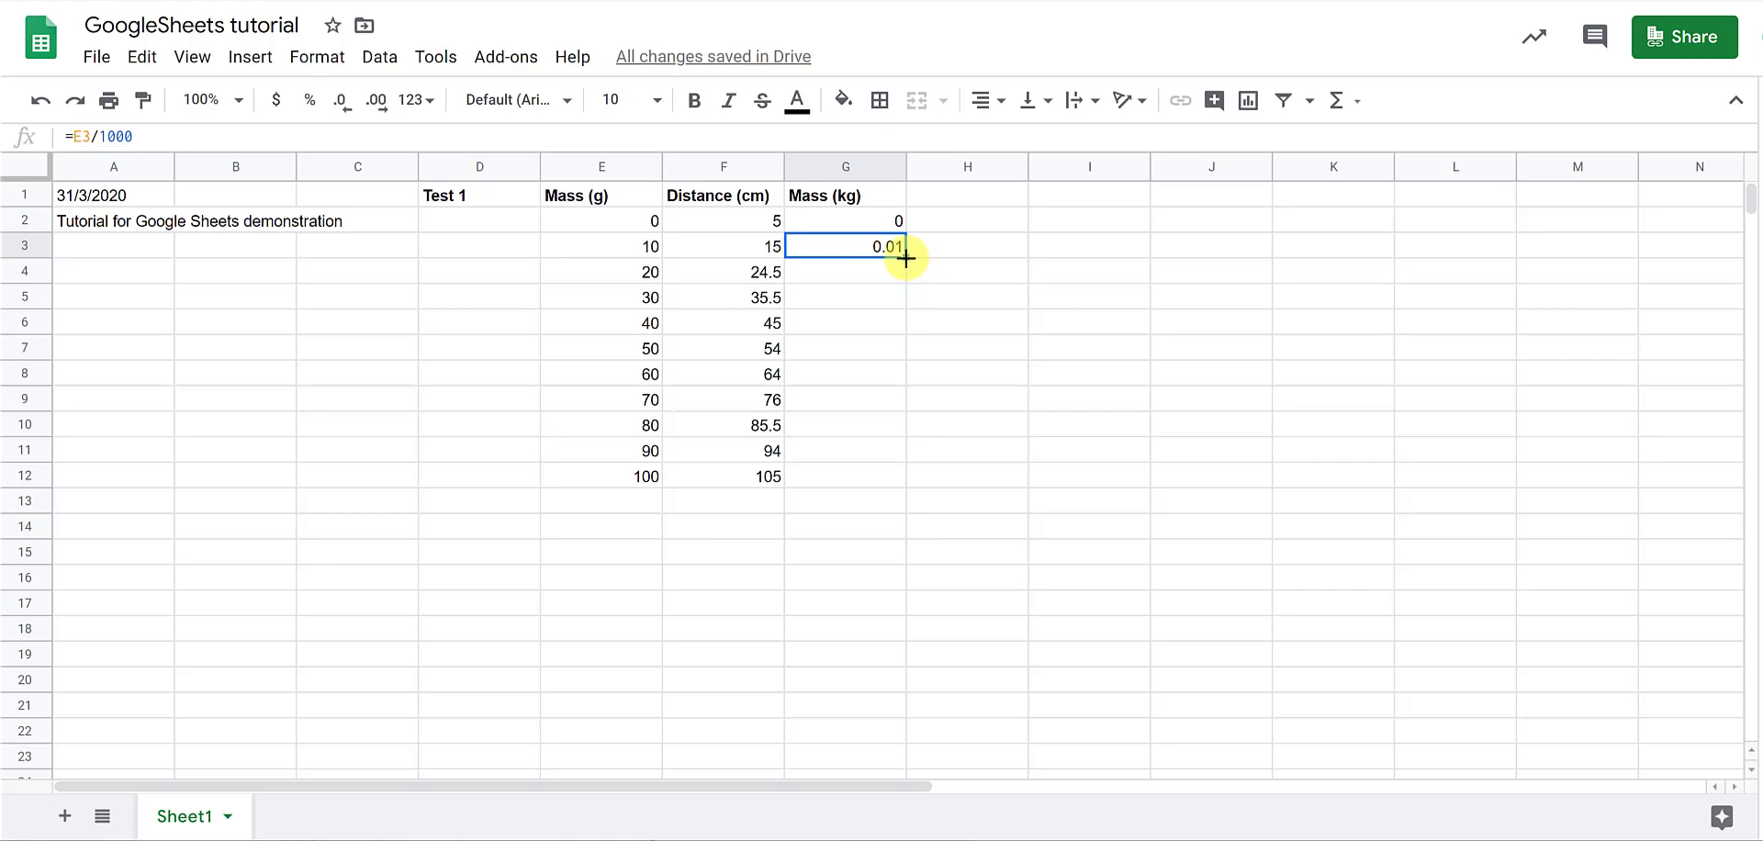
{"action": "left_click_drag", "start_coordinate": [906, 258], "coordinate": [896, 297]}
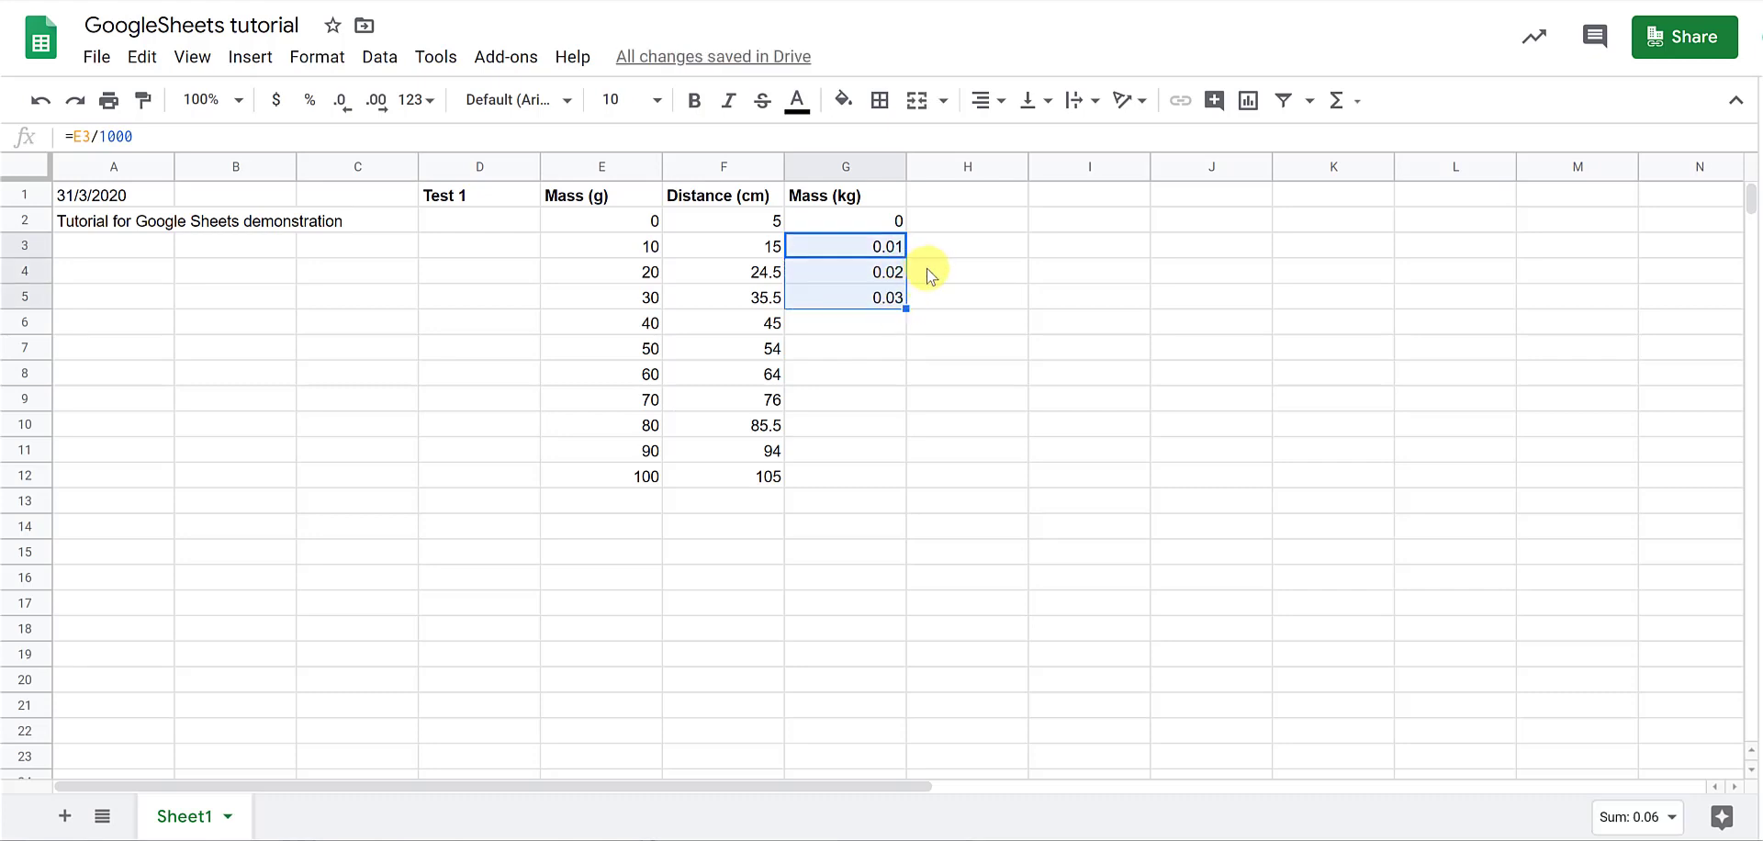
{"action": "left_click", "coordinate": [927, 297]}
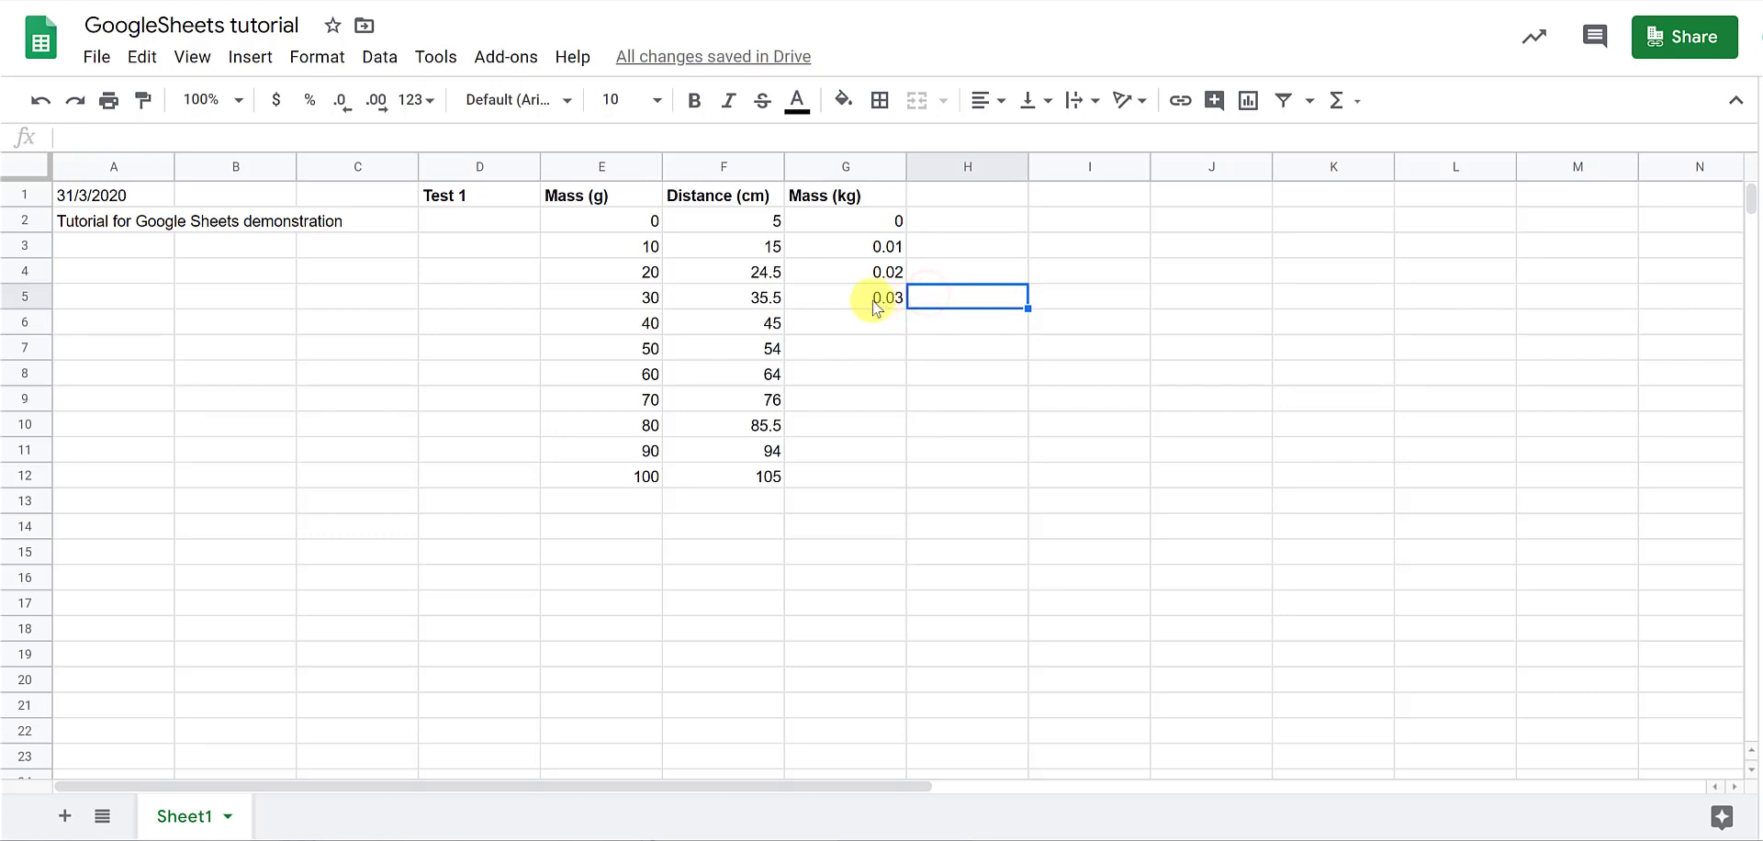
Examine the formulas in cells G3 to G5 to check which mass cell each one references
{"action": "left_click", "coordinate": [872, 301]}
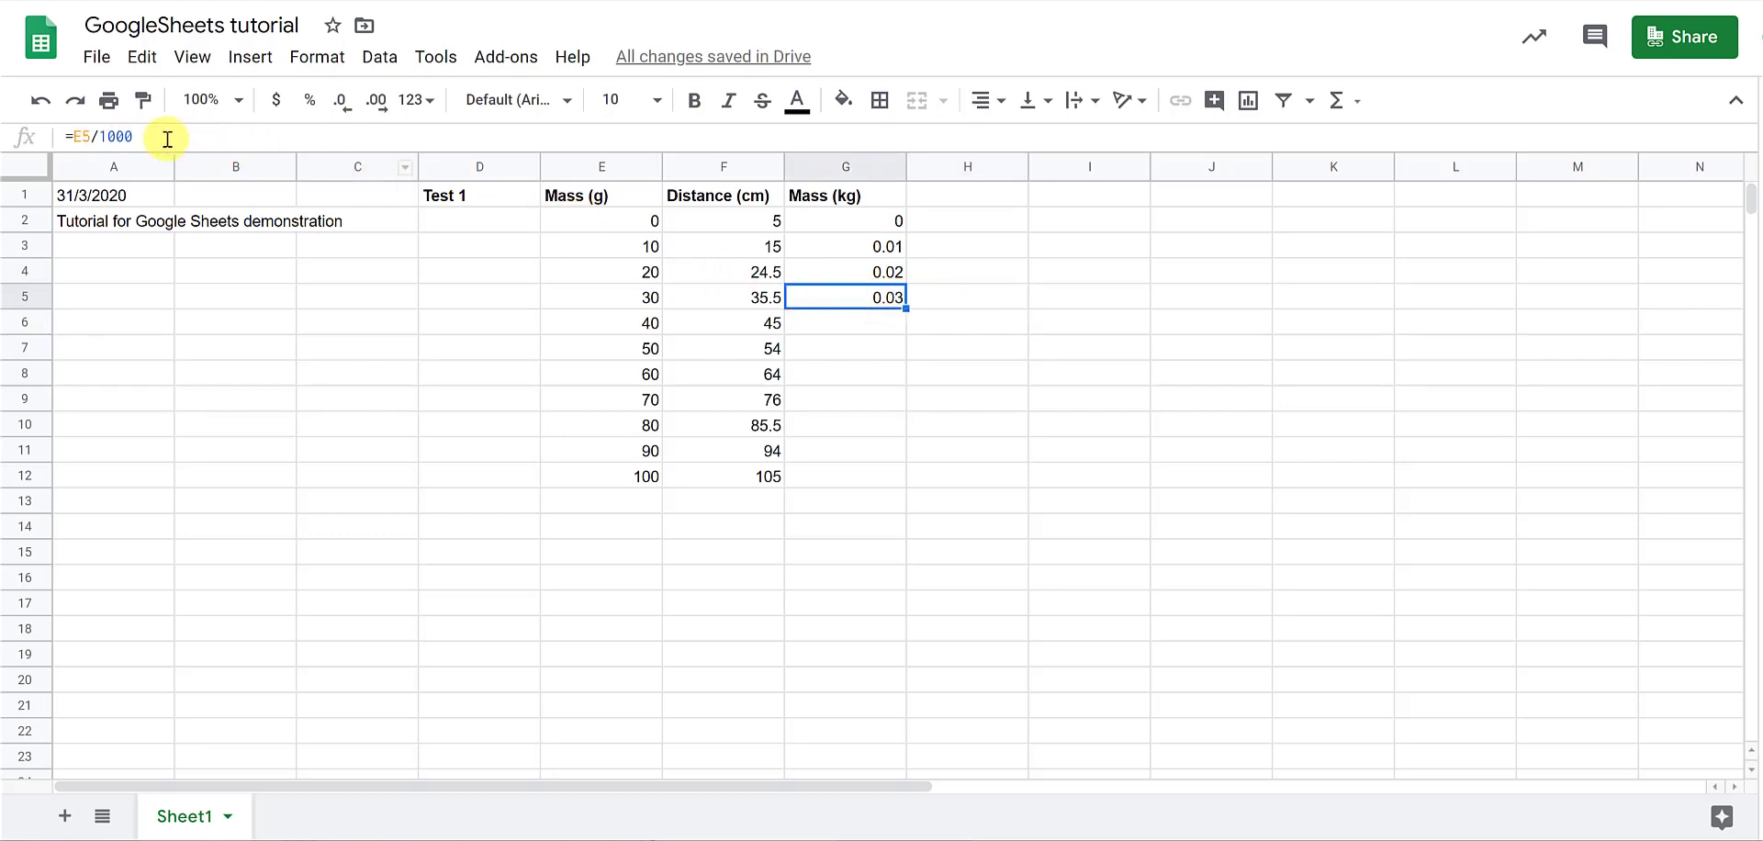
{"action": "left_click", "coordinate": [138, 135]}
{"action": "left_click_drag", "start_coordinate": [89, 139], "coordinate": [62, 138]}
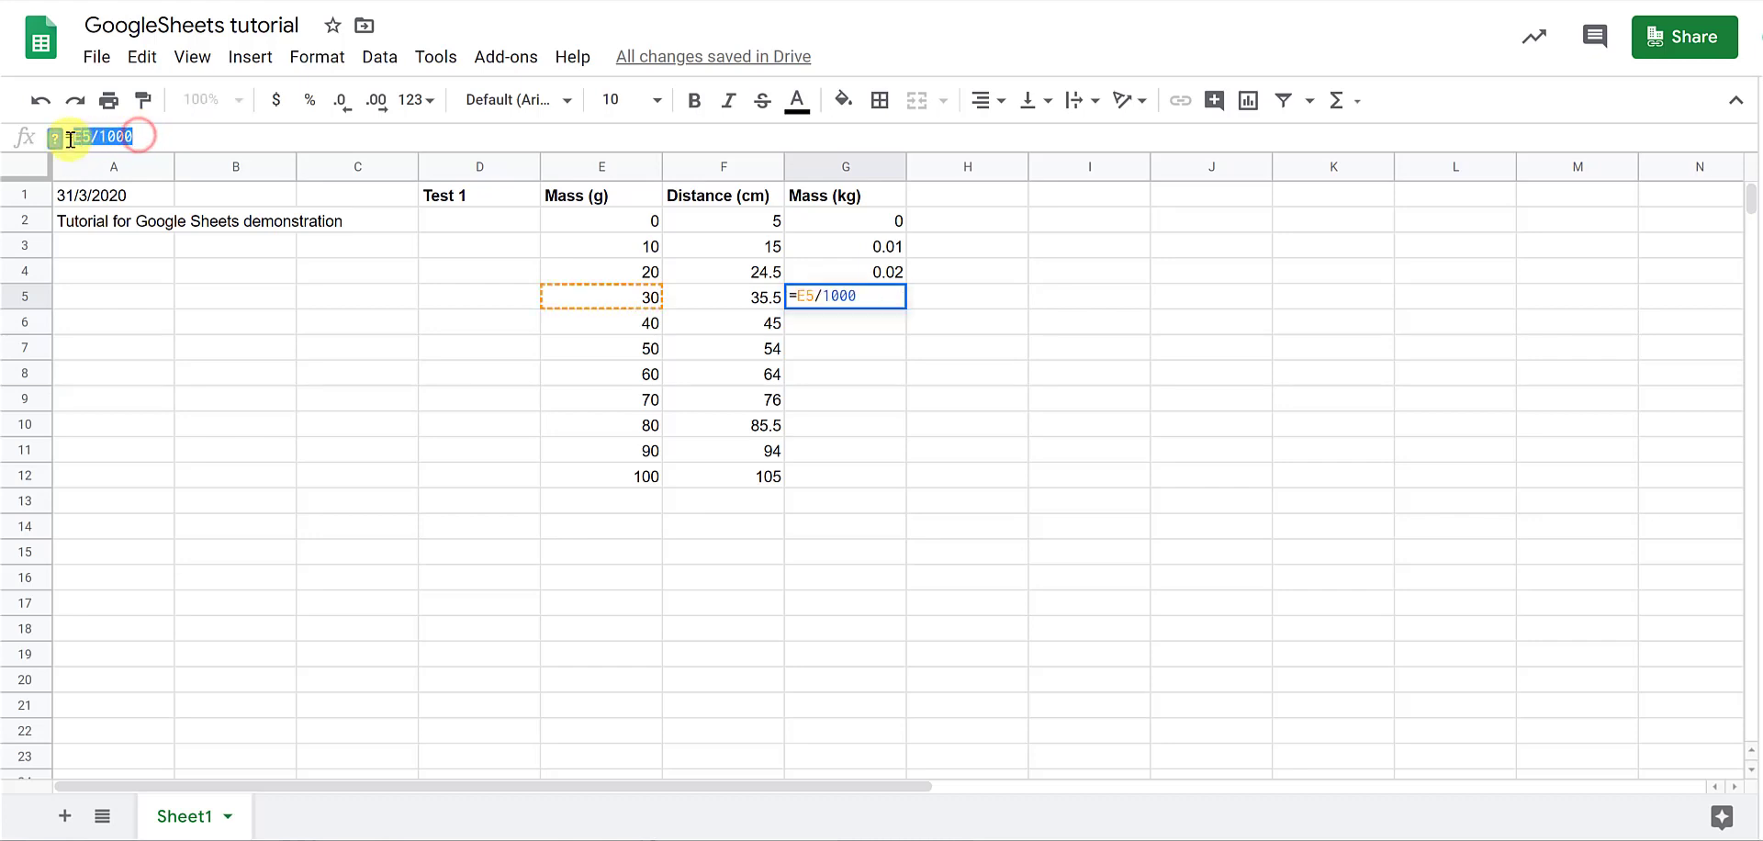
{"action": "left_click", "coordinate": [133, 136]}
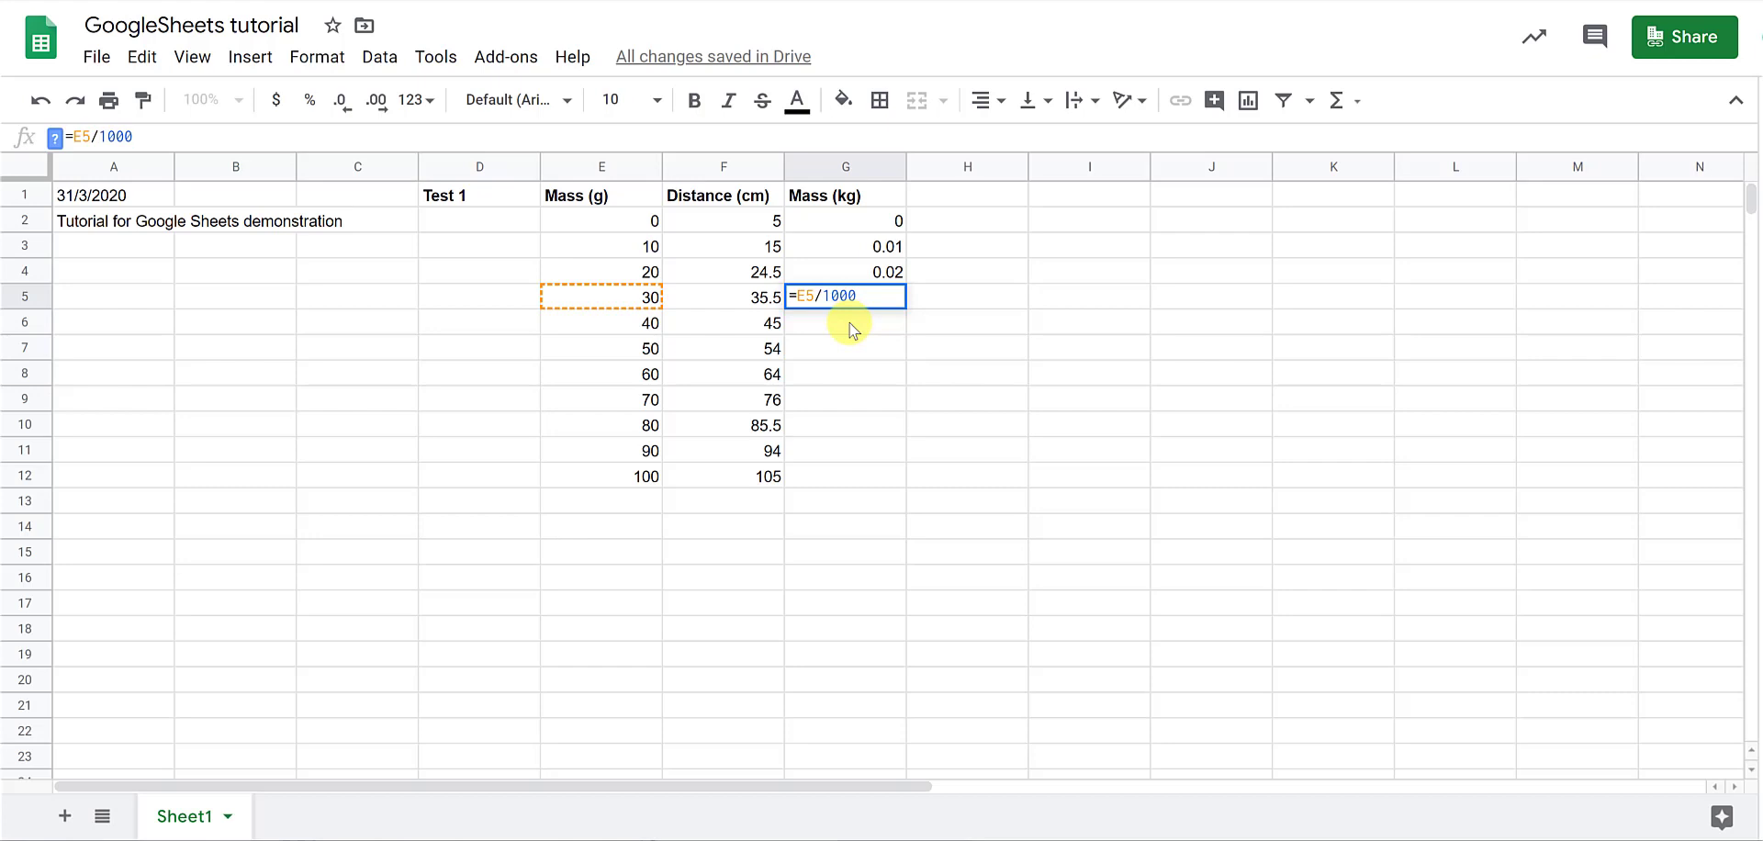
{"action": "key", "text": "Return"}
{"action": "key", "text": "Up"}
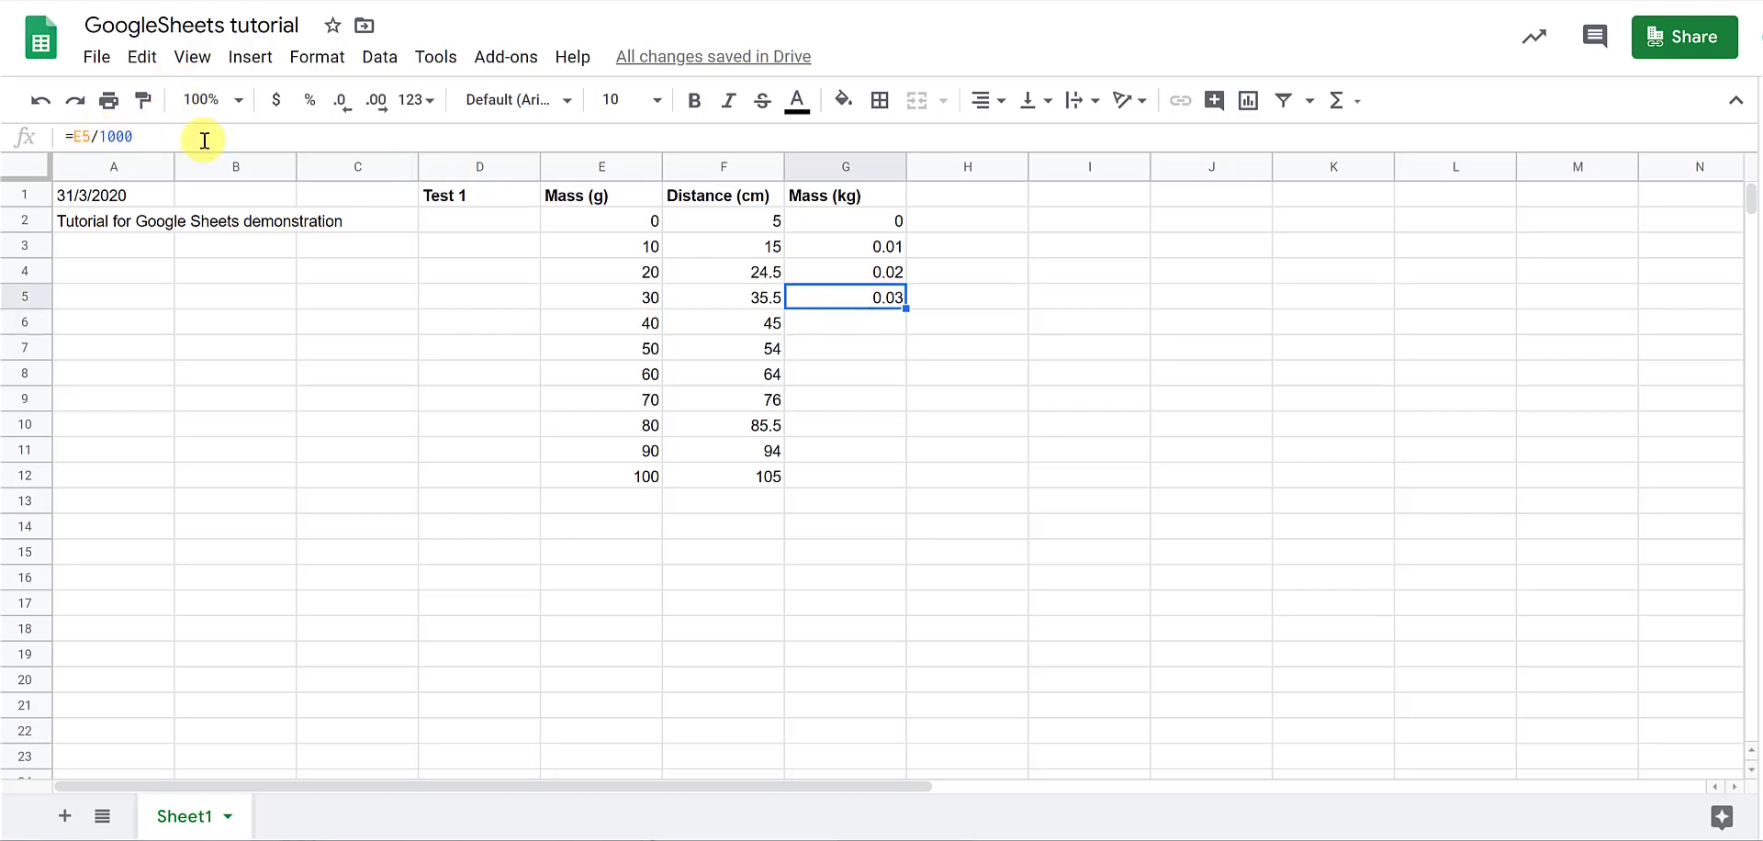
{"action": "key", "text": "Up"}
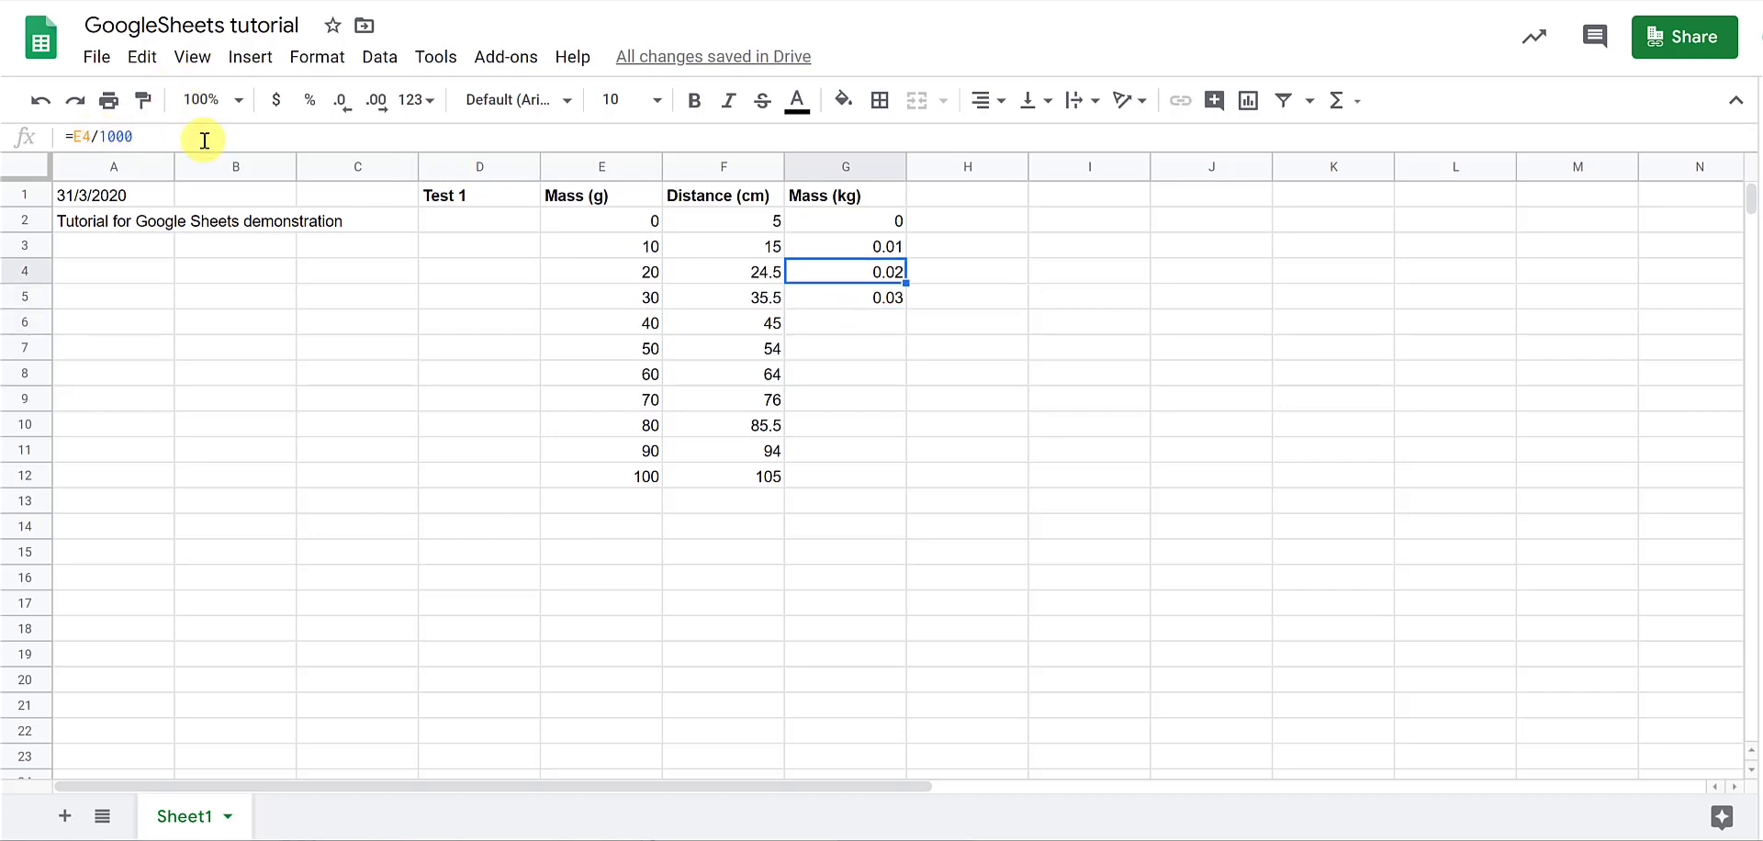
{"action": "key", "text": "Up"}
{"action": "key", "text": "Down"}
{"action": "key", "text": "Down"}
{"action": "key", "text": "Down"}
{"action": "key", "text": "Up"}
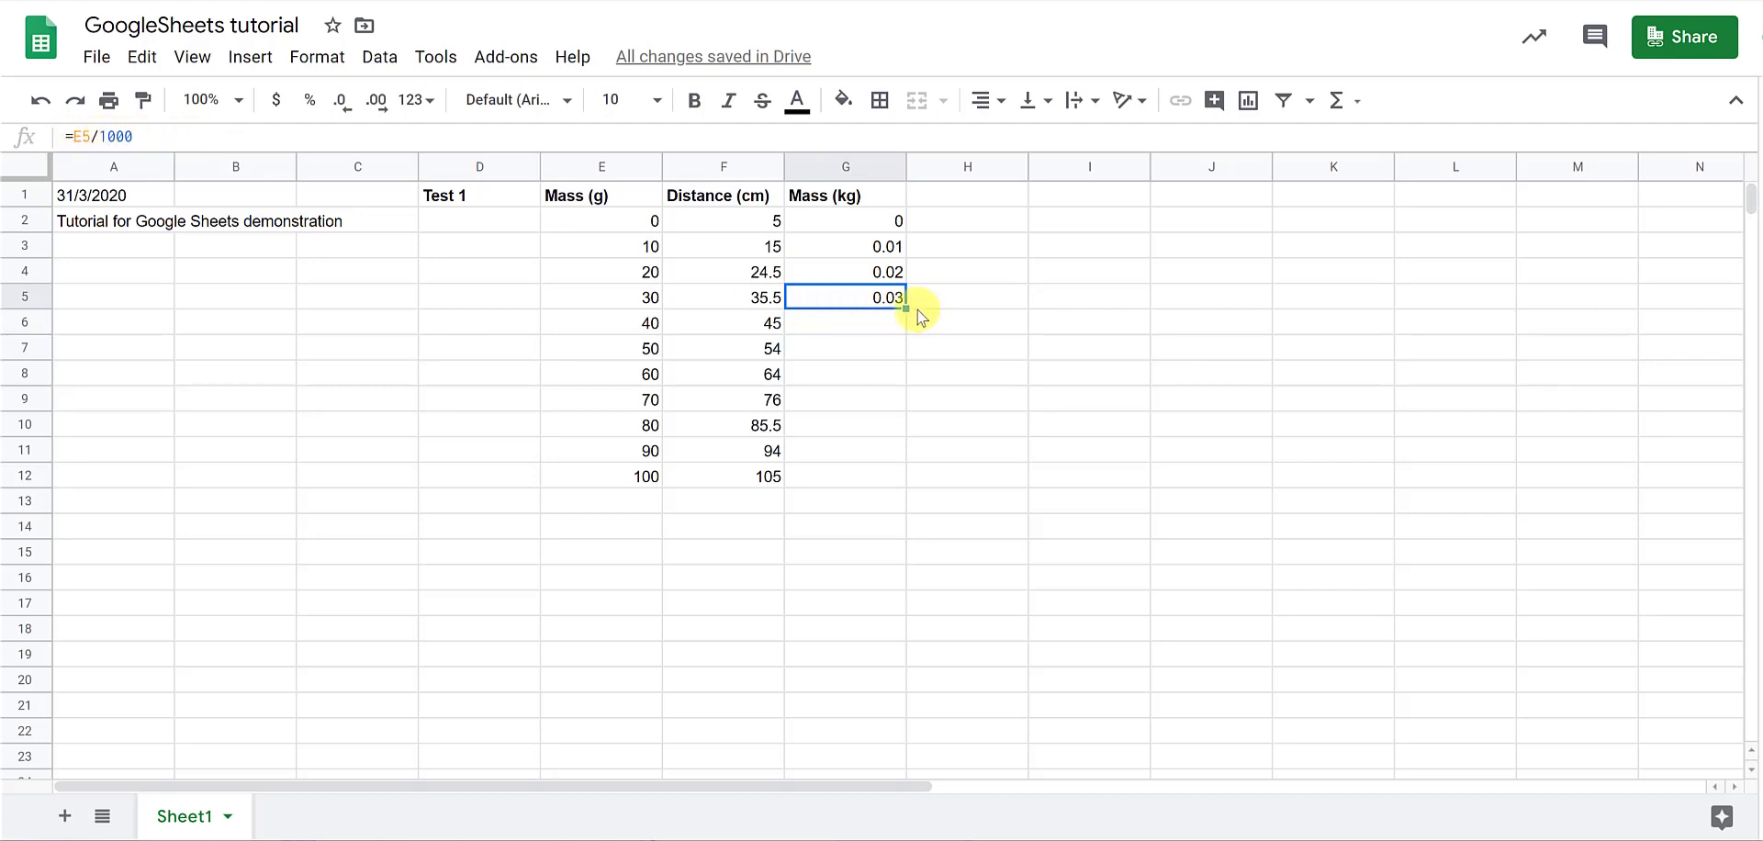
Extend the conversion formula from G5 to G6 and autofill it down the Mass (kg) column through G12
{"action": "left_click_drag", "start_coordinate": [904, 310], "coordinate": [898, 332]}
{"action": "left_click", "coordinate": [889, 345]}
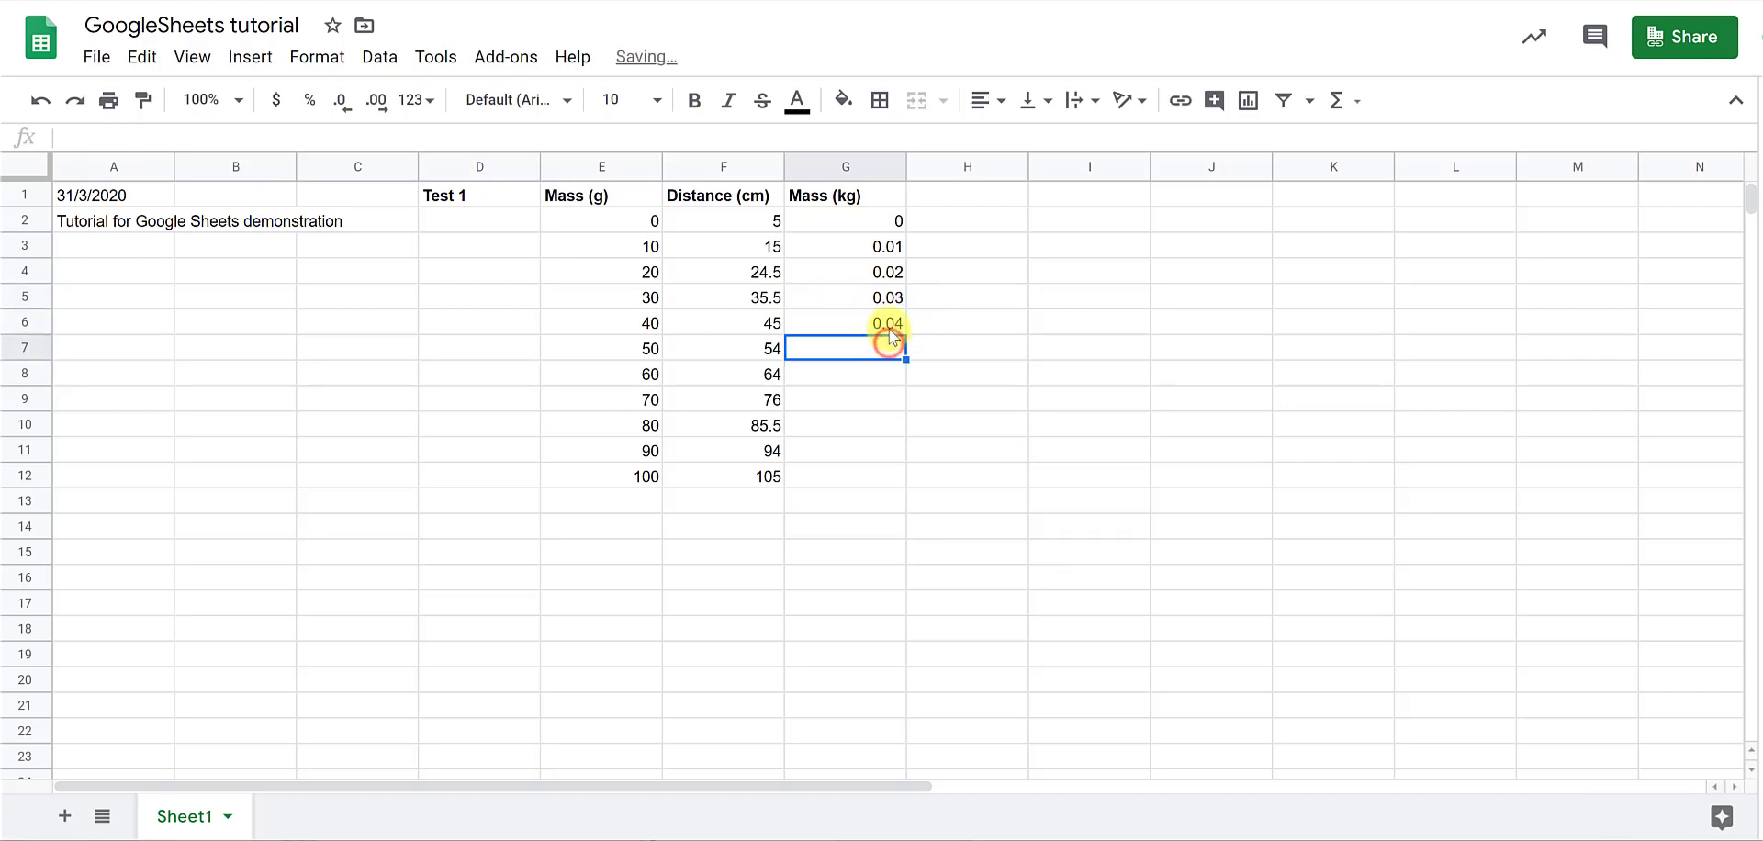
{"action": "left_click", "coordinate": [889, 323]}
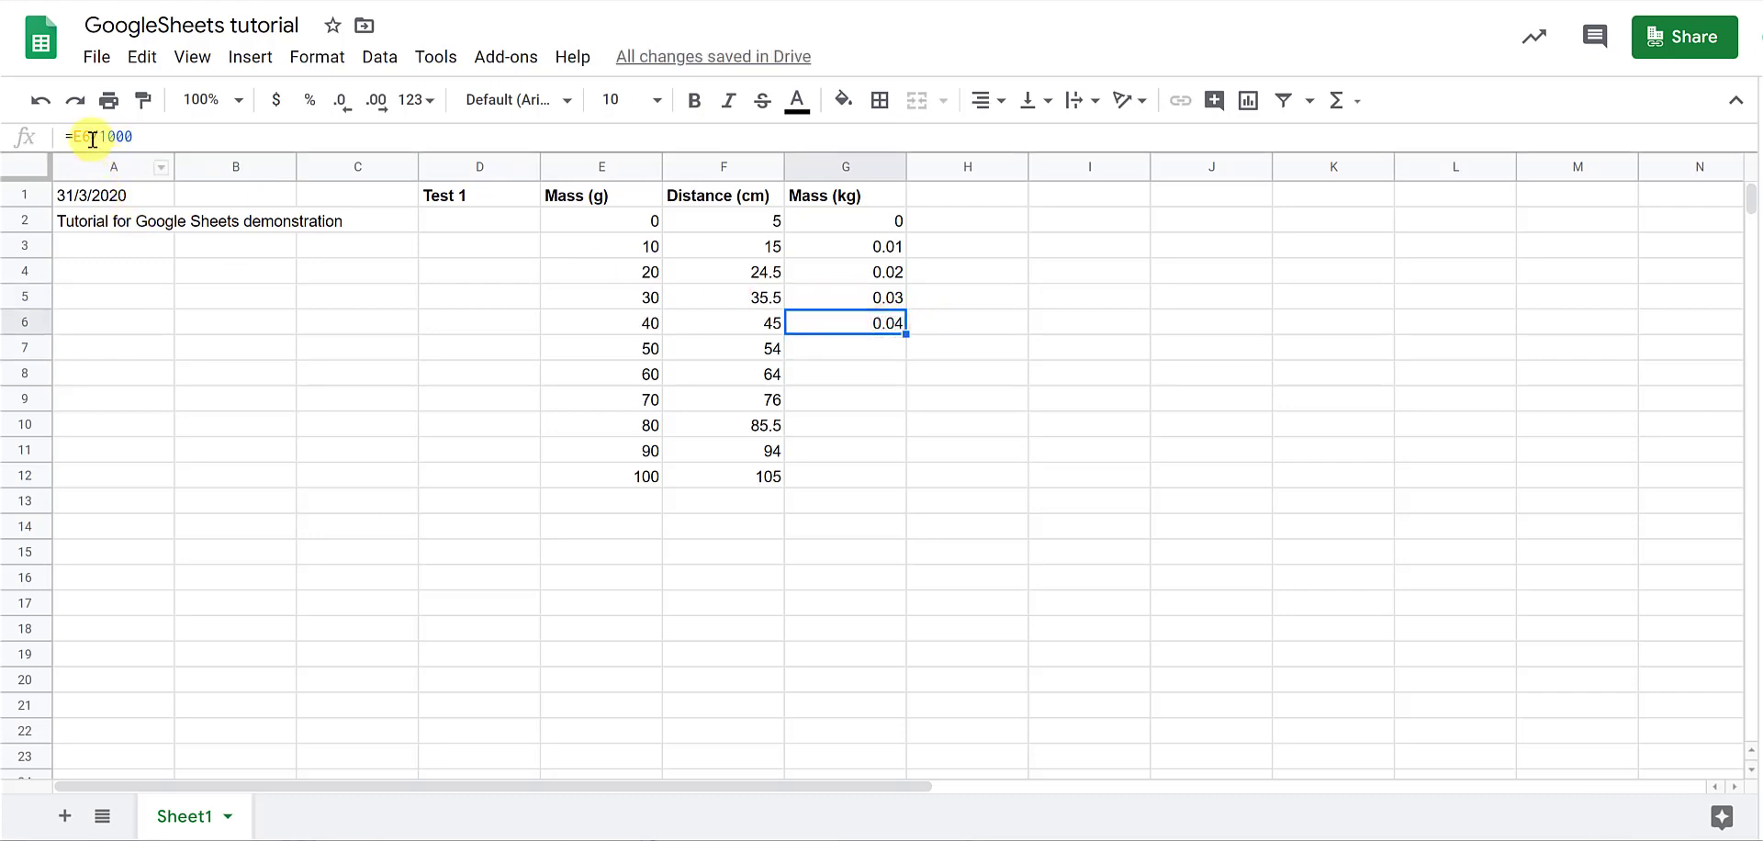
{"action": "double_click", "coordinate": [905, 335]}
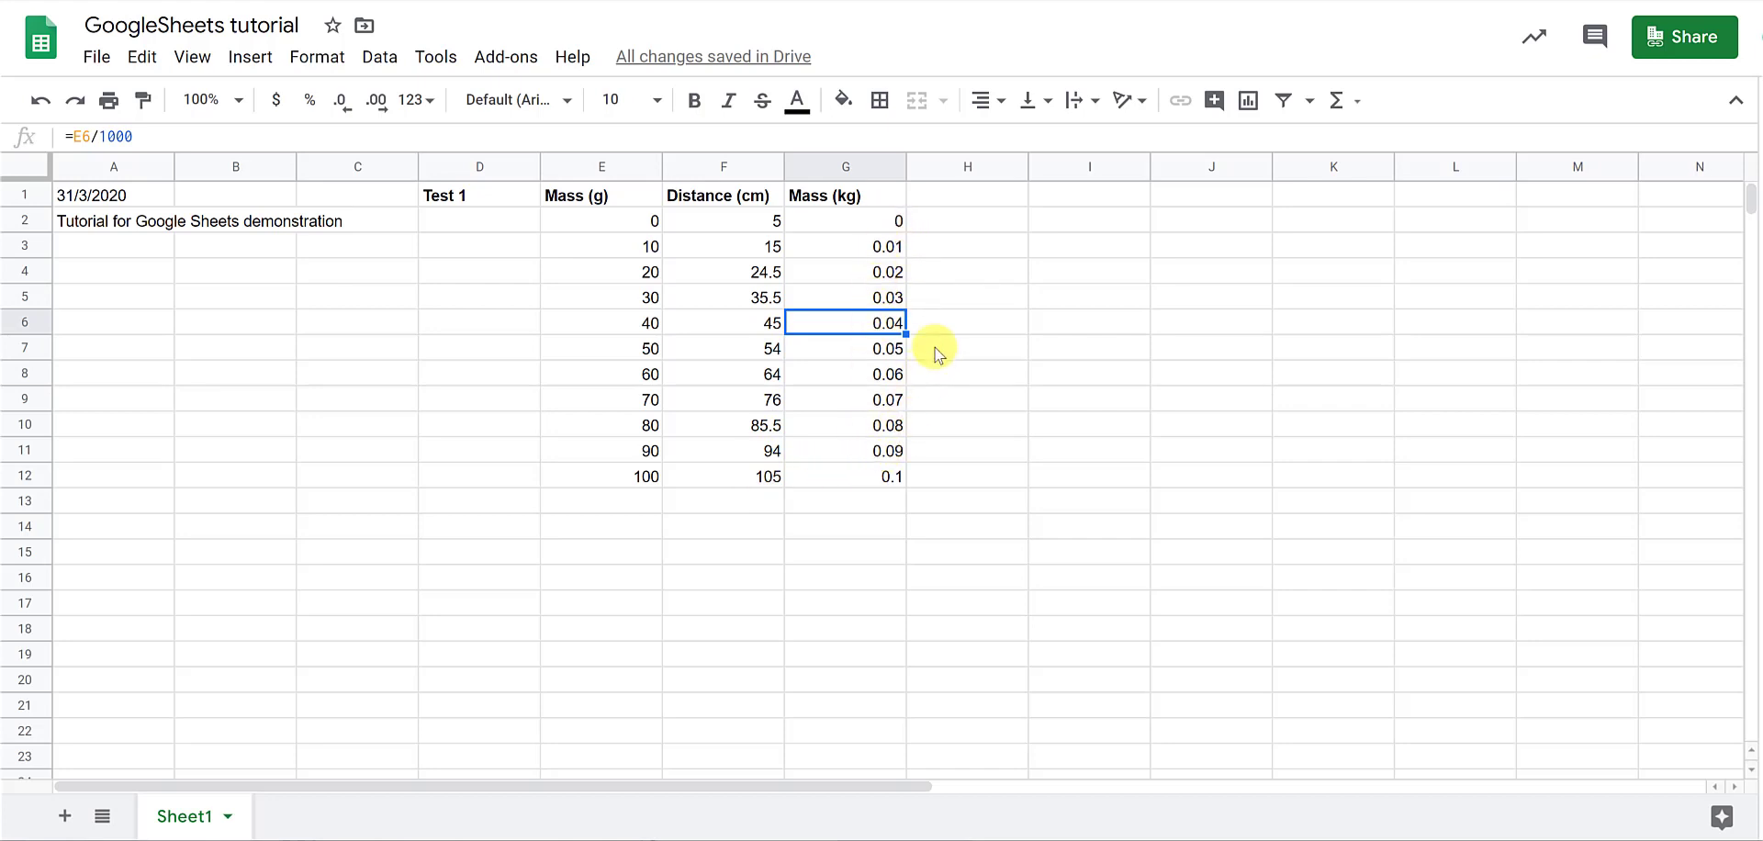
Add the column heading "Distance (m)" in cell H1 and make it bold
{"action": "left_click", "coordinate": [960, 197]}
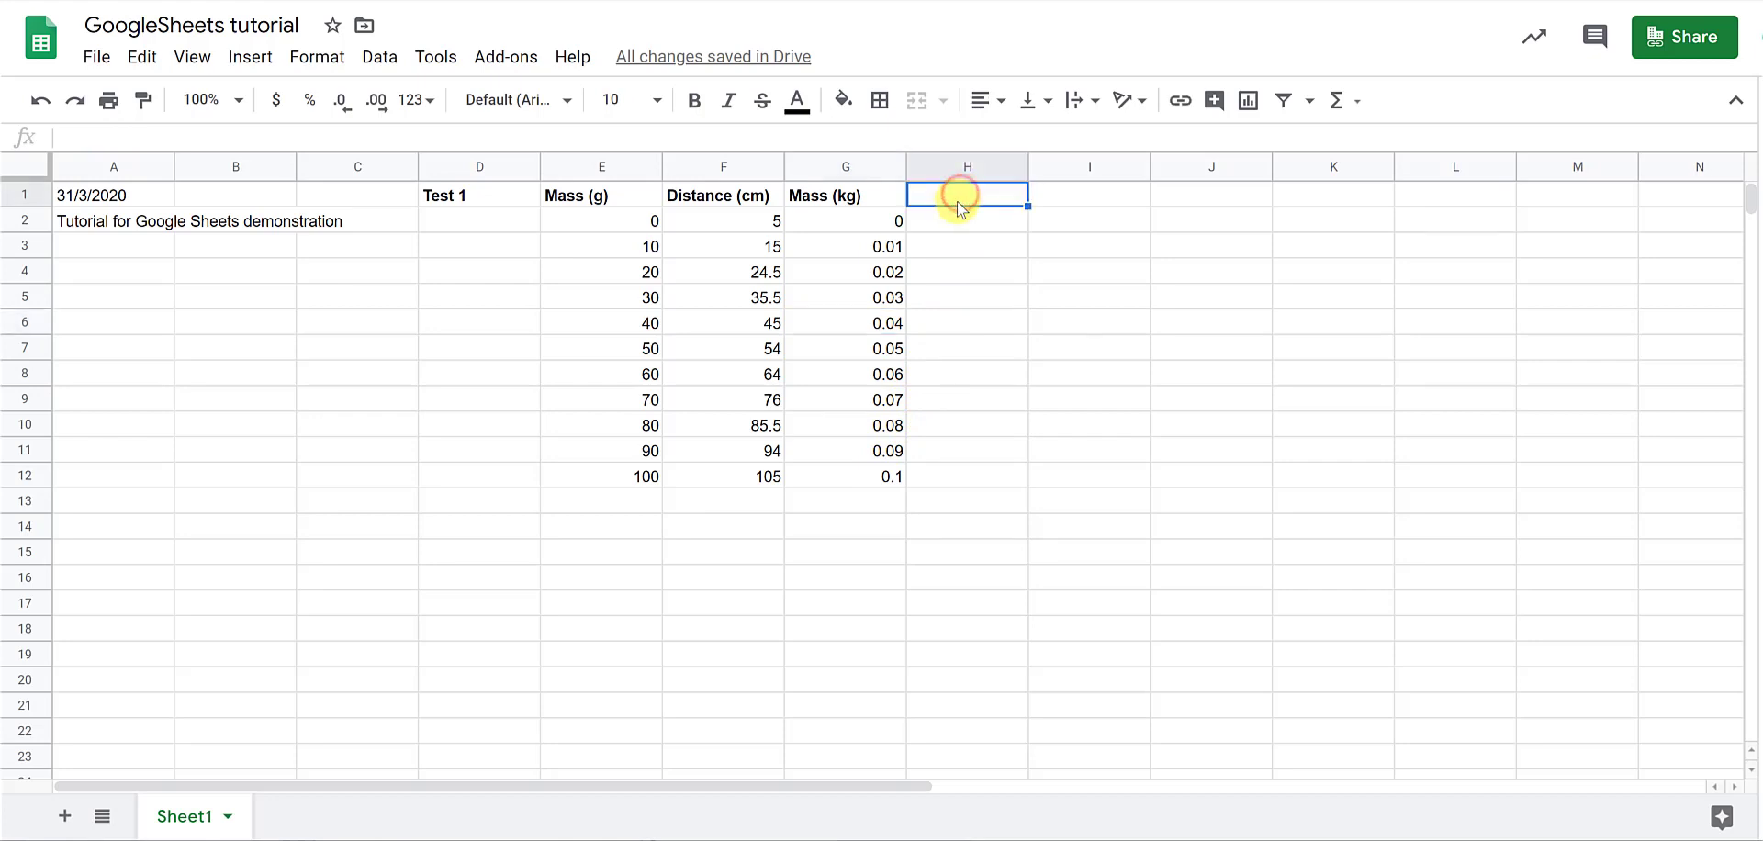
{"action": "type", "text": "Dist"}
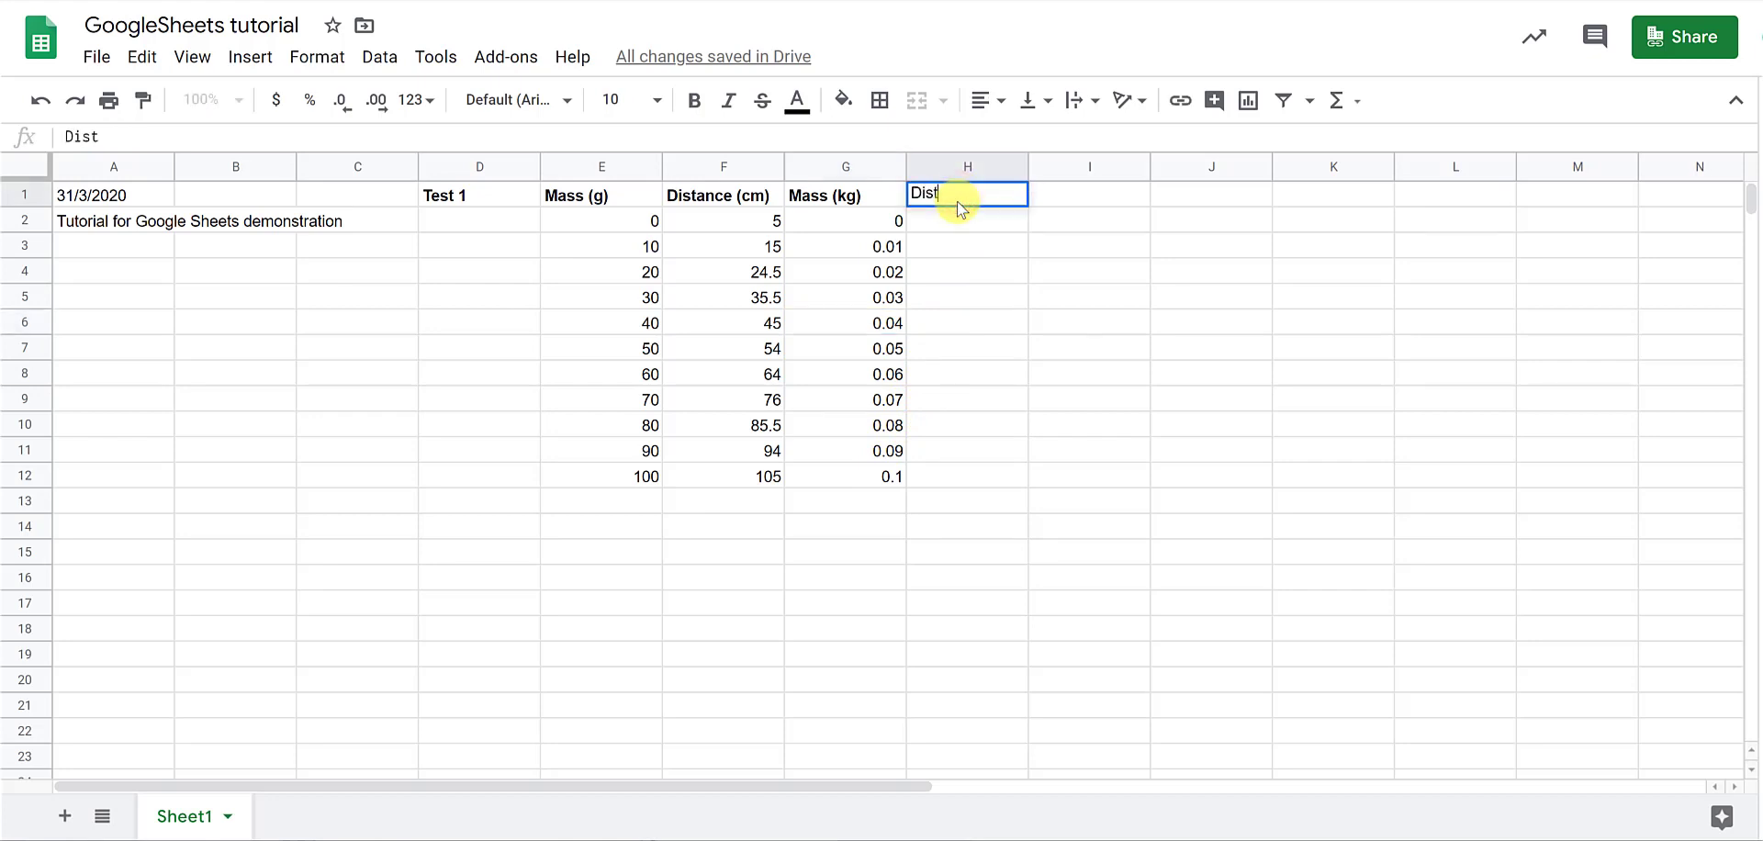
{"action": "type", "text": "ance (m)"}
{"action": "key", "text": "Return"}
{"action": "left_click", "coordinate": [958, 198]}
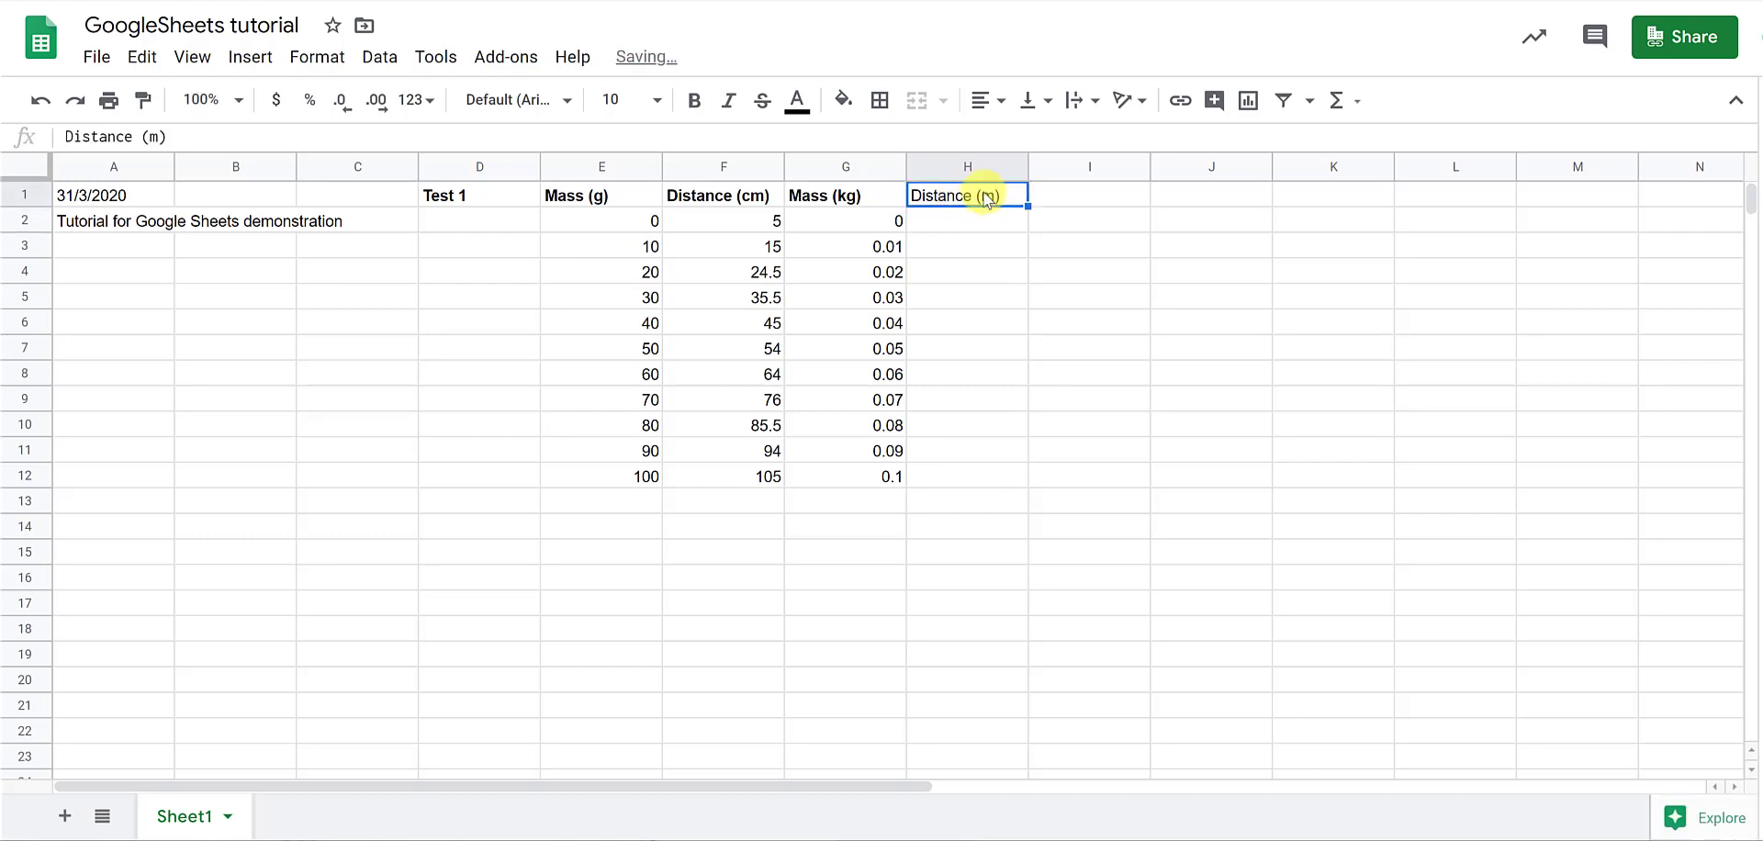
{"action": "left_click", "coordinate": [695, 99]}
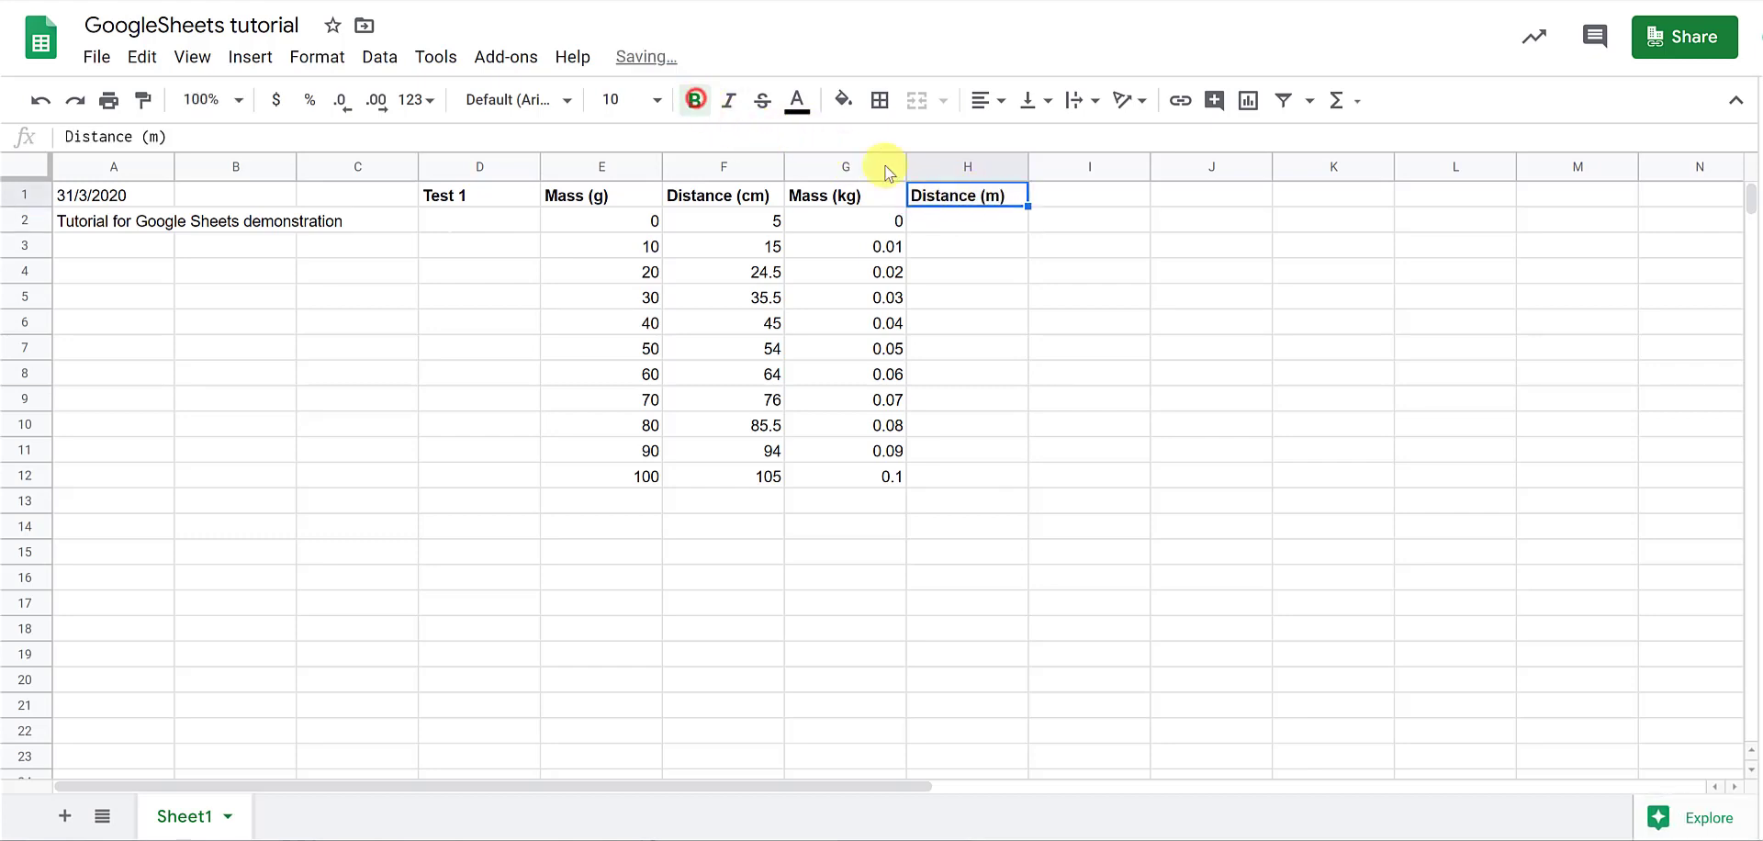
{"action": "left_click", "coordinate": [978, 221]}
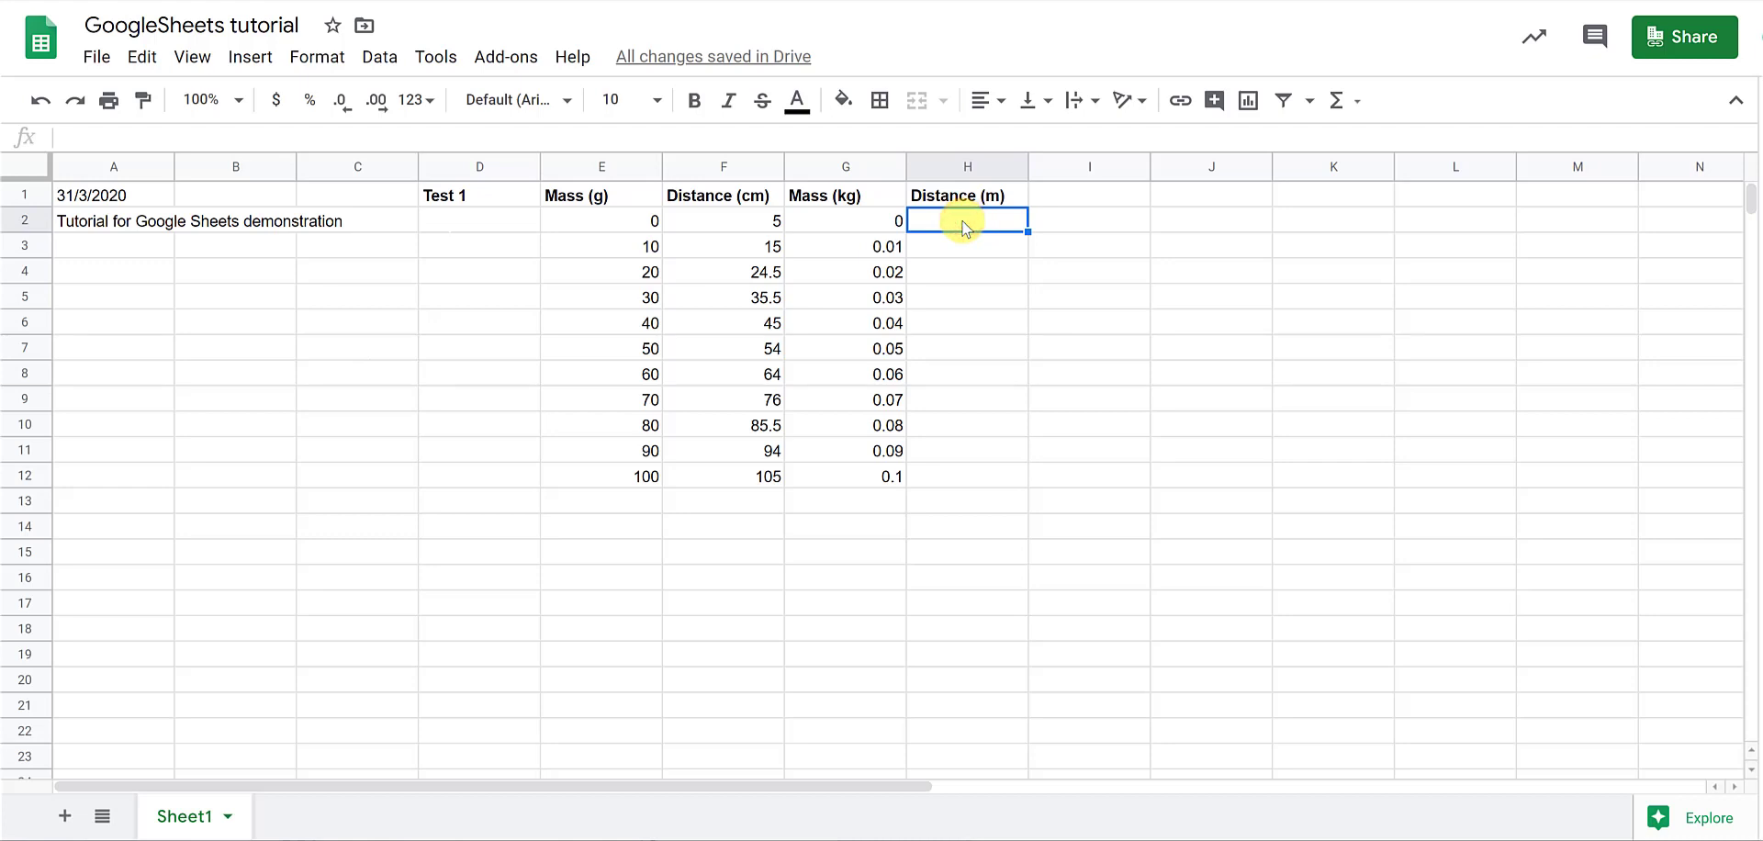
Enter the formula =F2/100 in cell H2 and autofill it down the Distance (m) column through H12
{"action": "type", "text": "="}
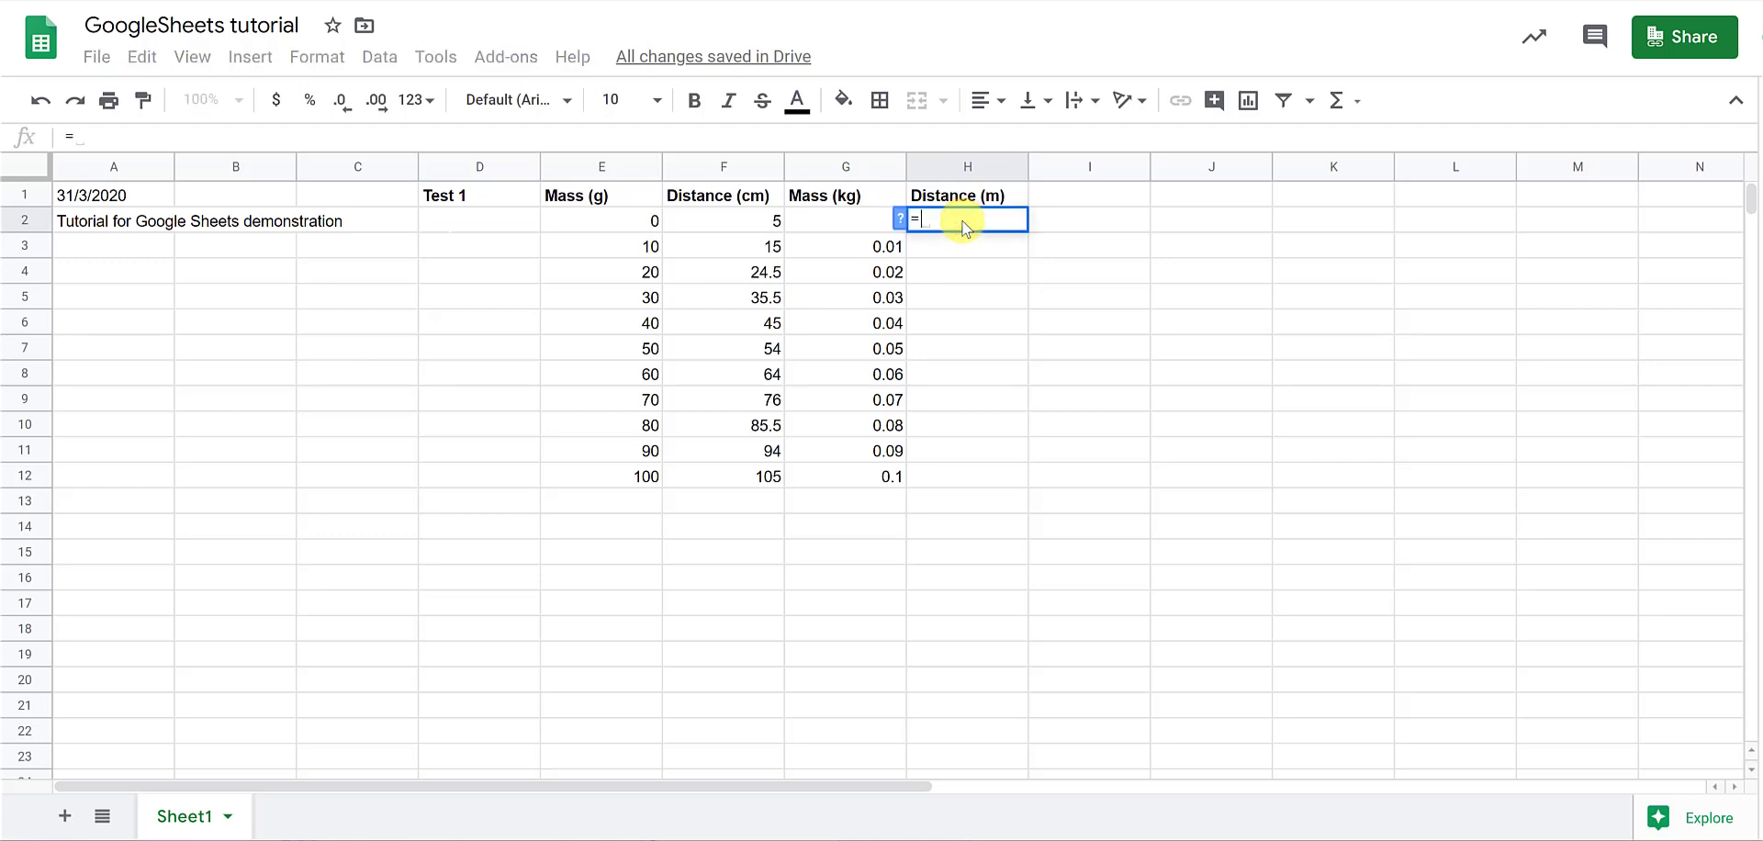
{"action": "left_click", "coordinate": [749, 222]}
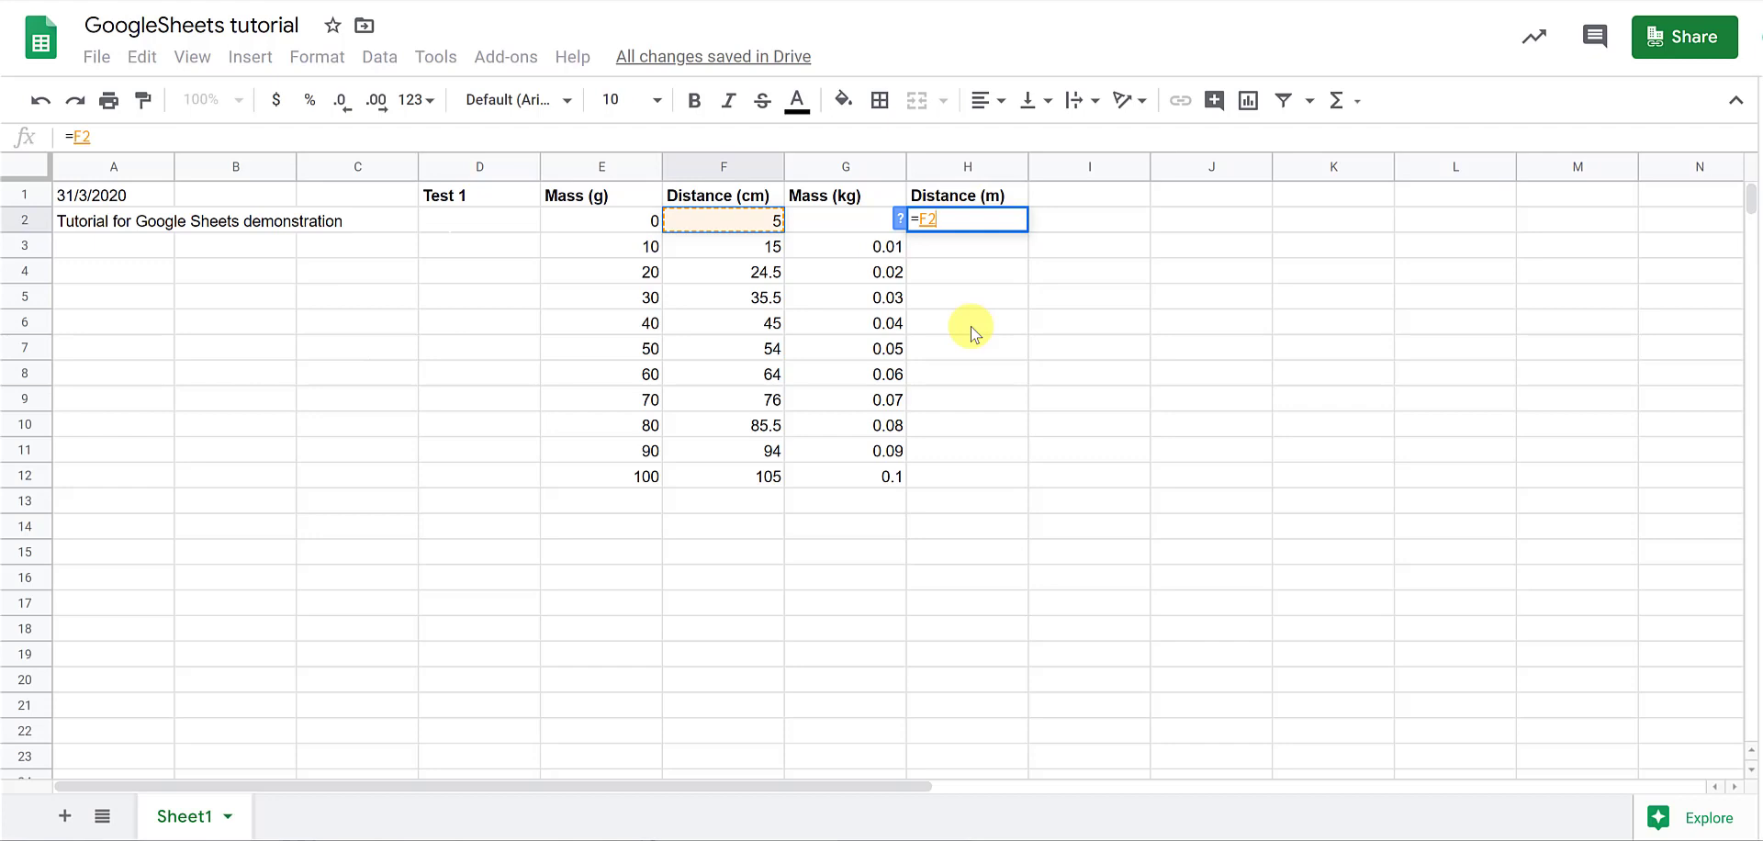
{"action": "type", "text": "/100"}
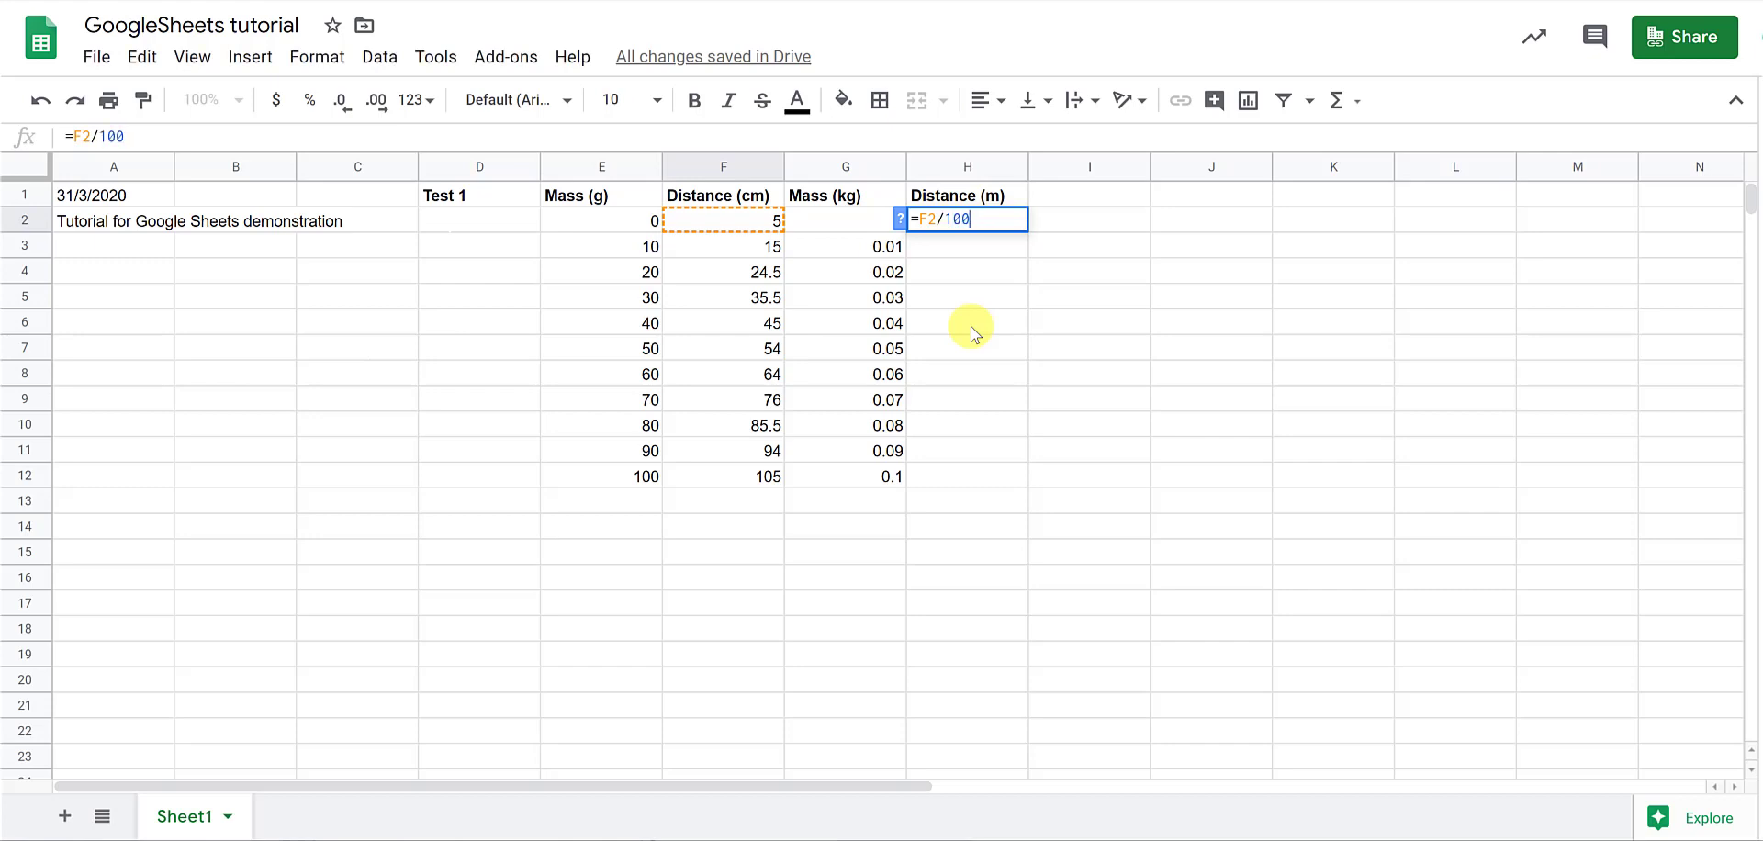
{"action": "key", "text": "Return"}
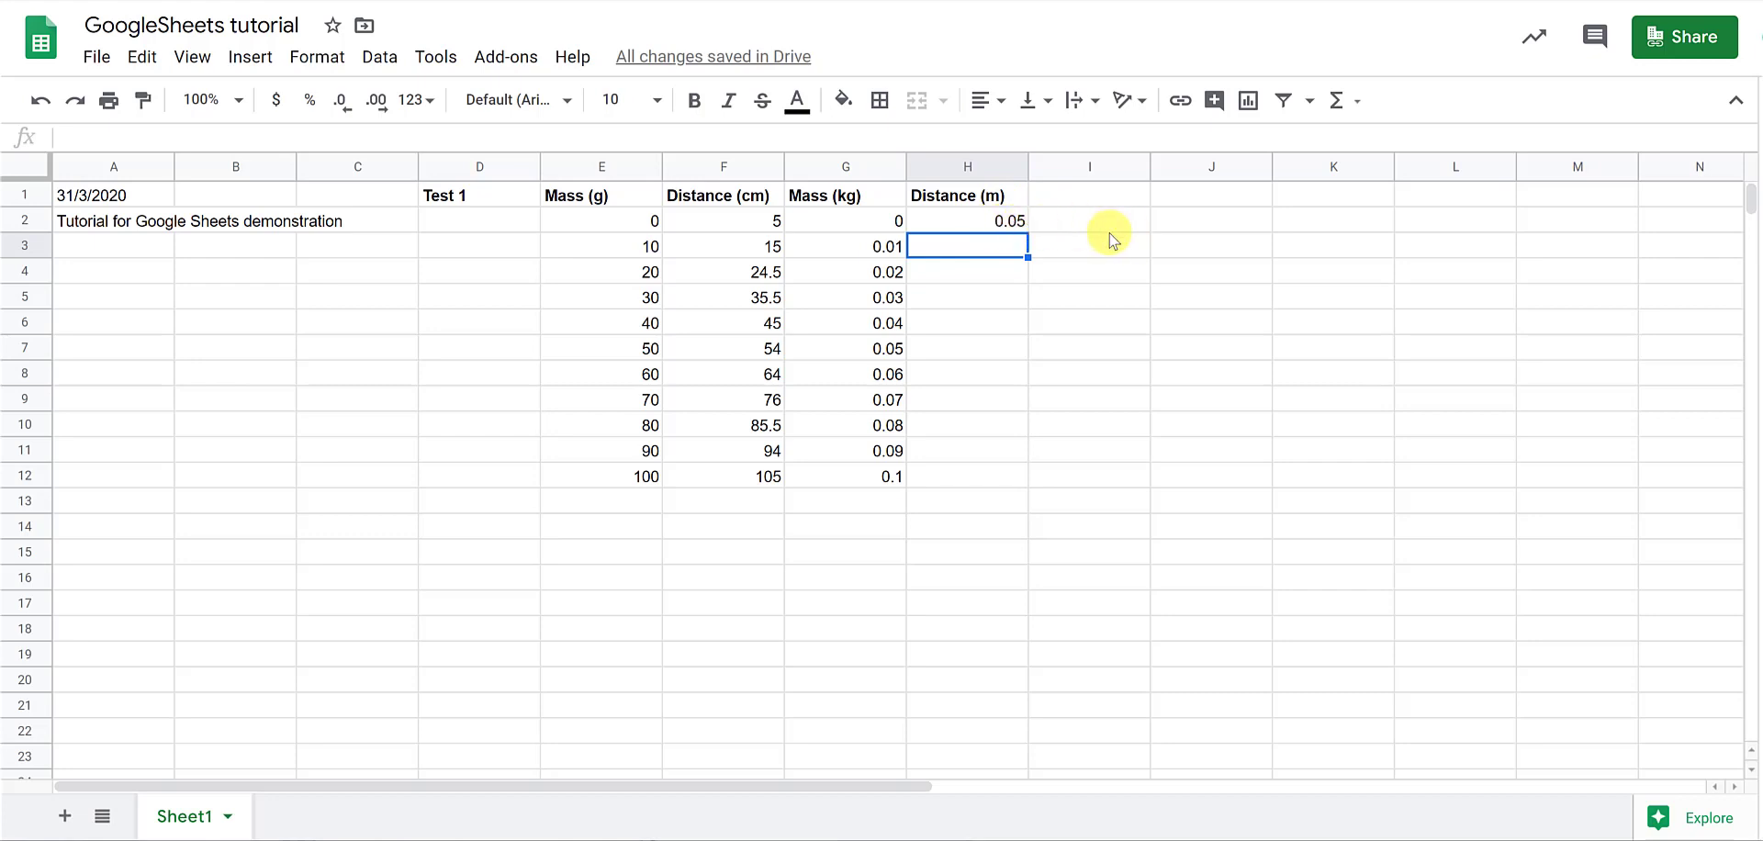
{"action": "left_click", "coordinate": [1011, 223]}
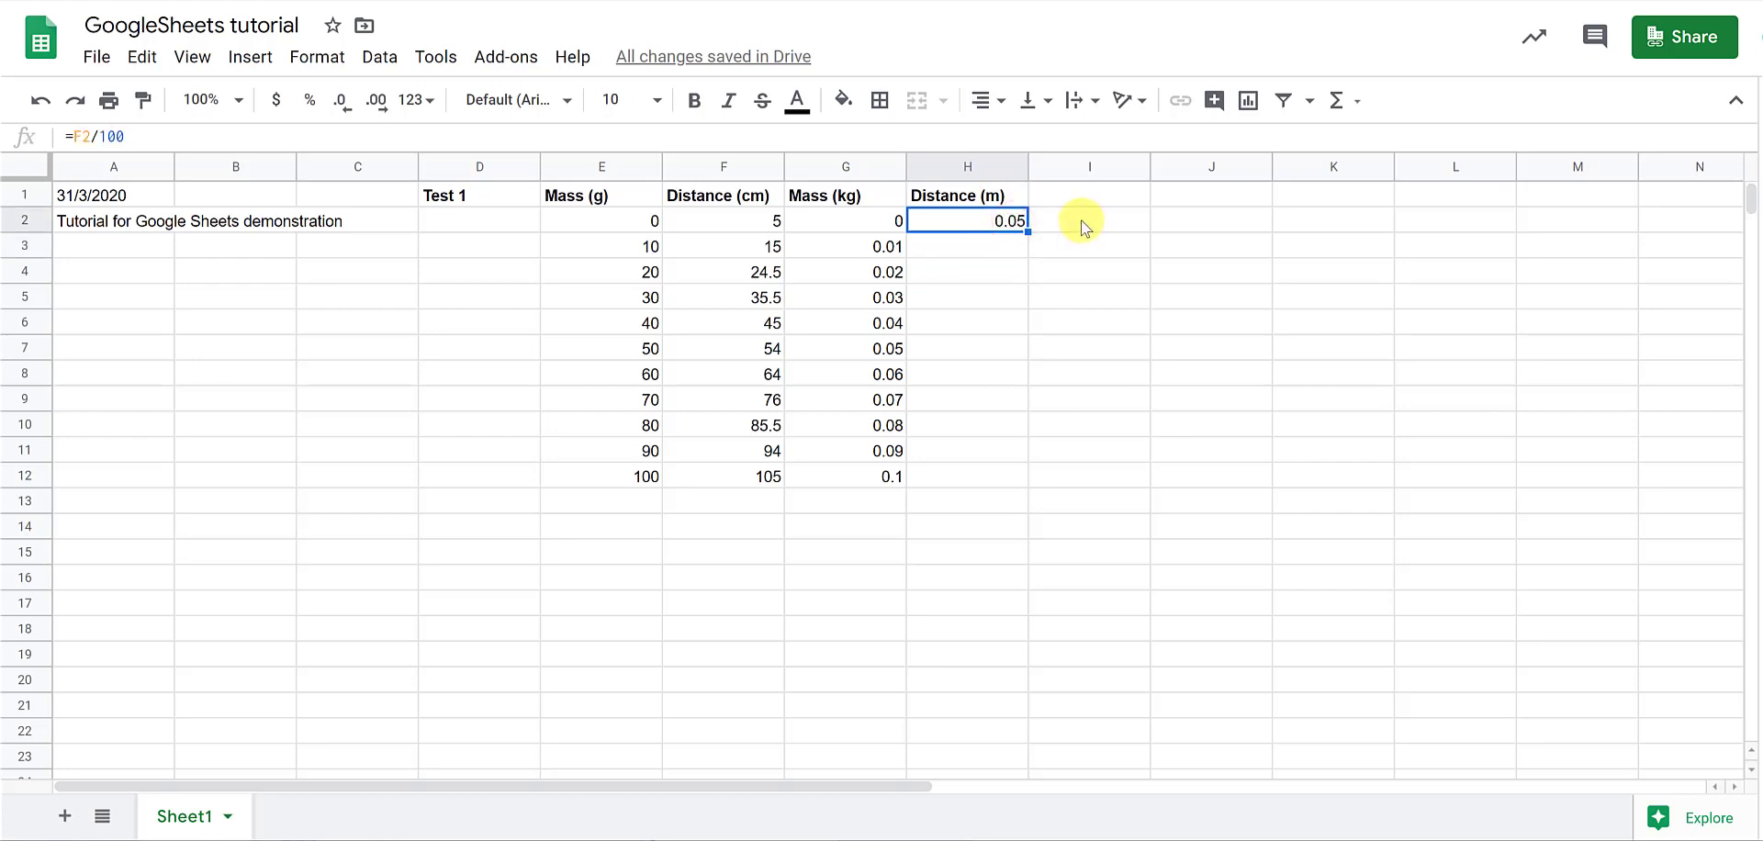
{"action": "double_click", "coordinate": [1028, 231]}
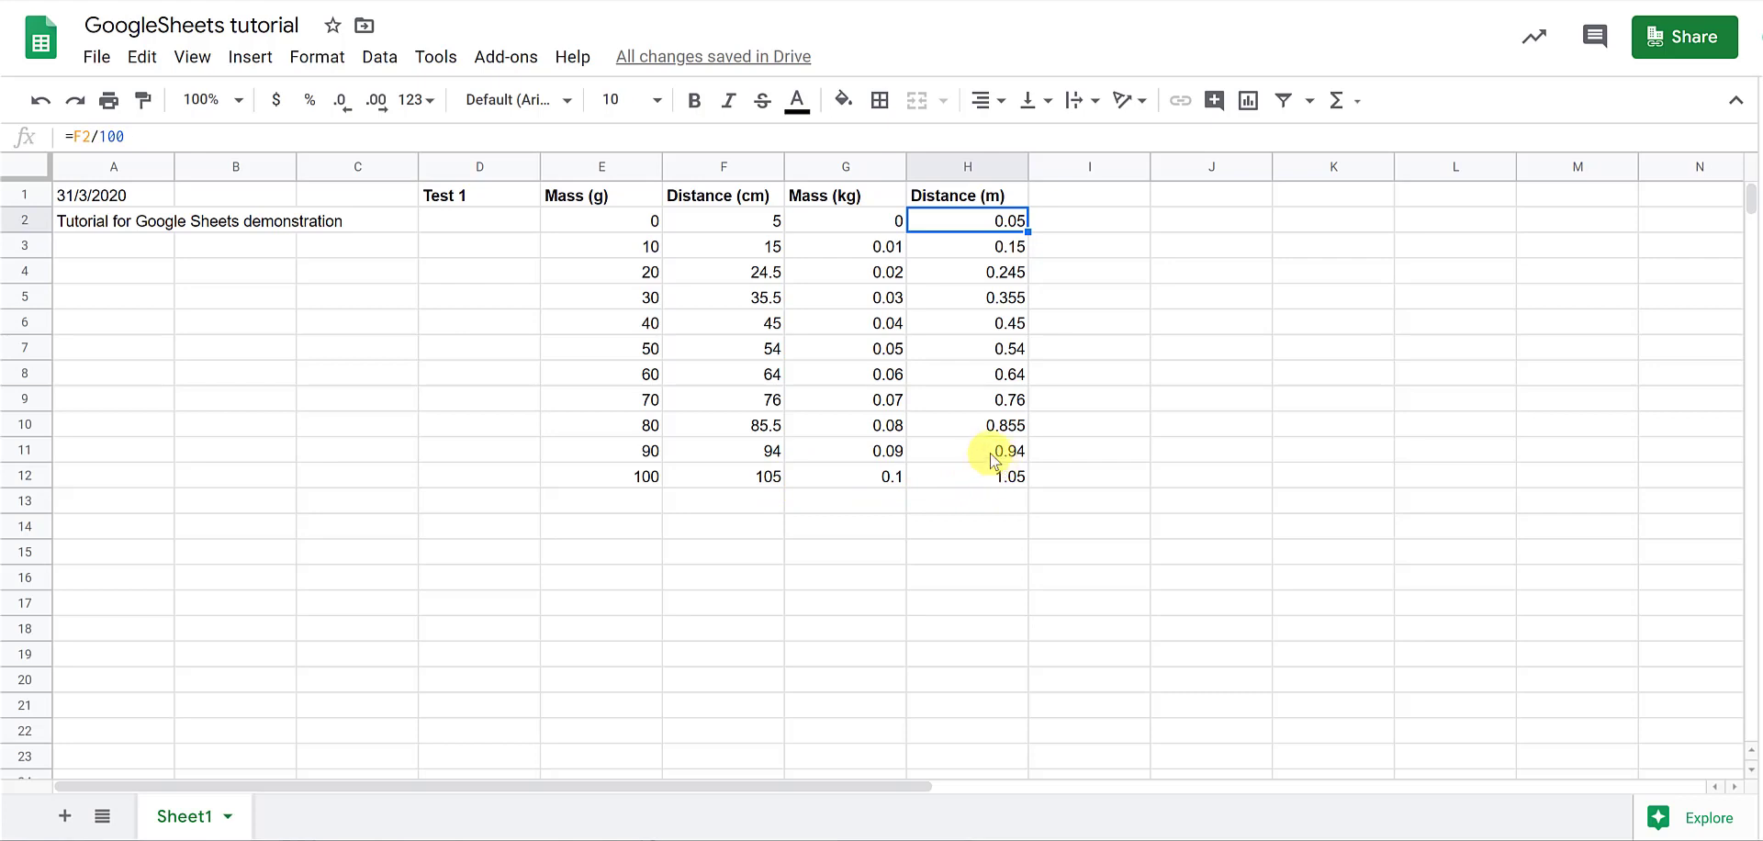
Add the column heading "Important Factor (kg.m^2)" in cell I1 and make it bold
{"action": "left_click", "coordinate": [1094, 196]}
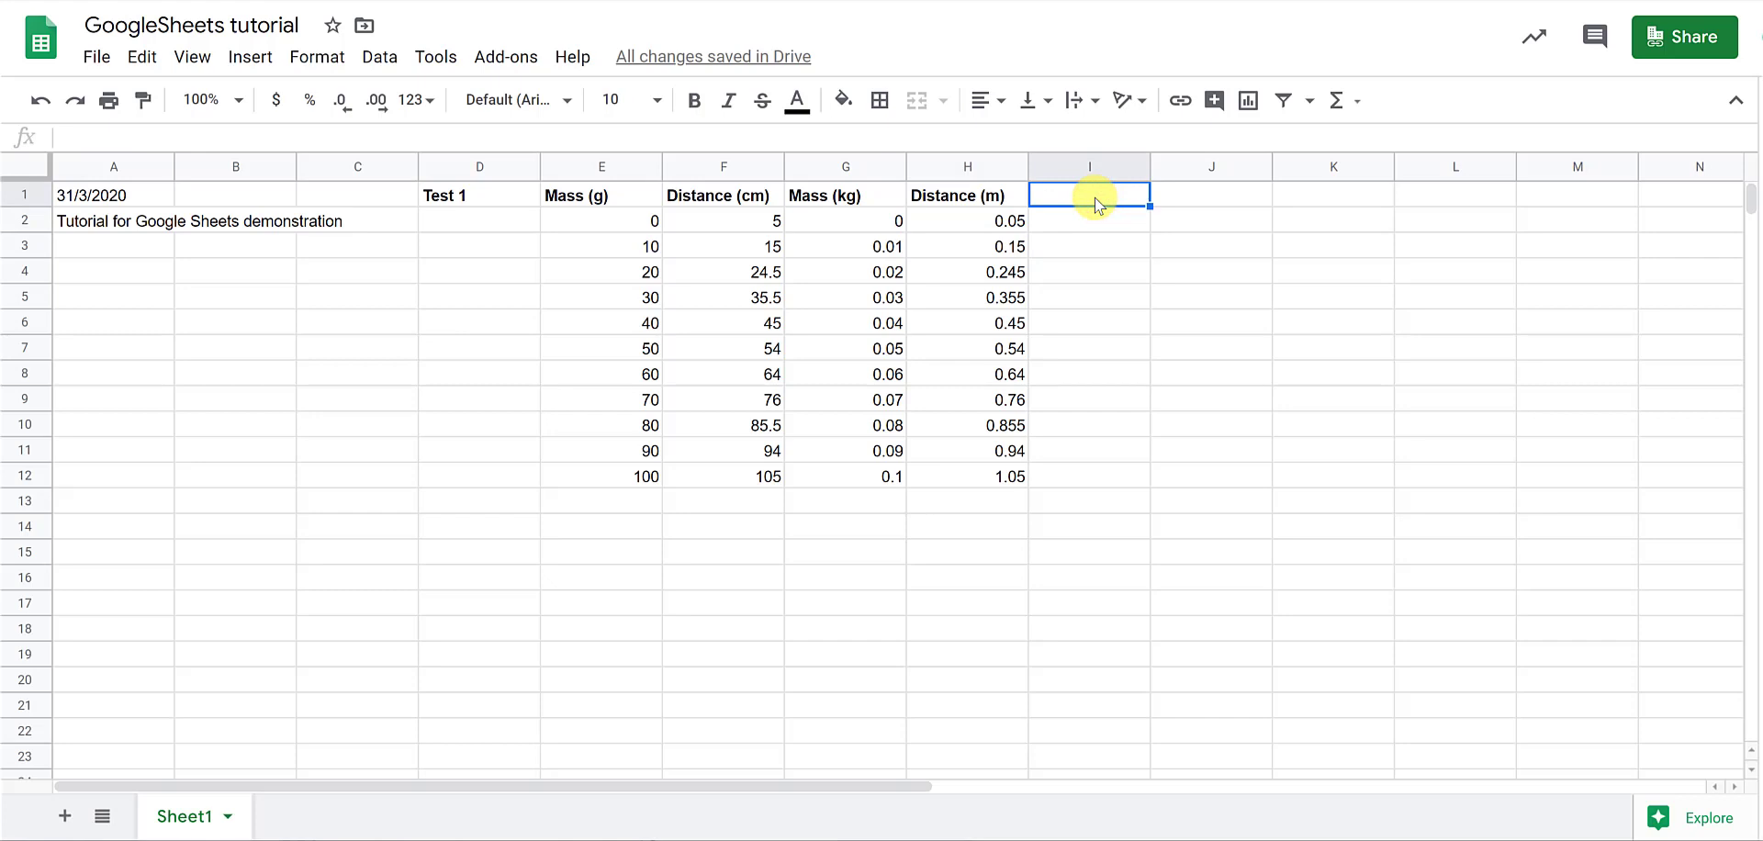
{"action": "type", "text": "Importatn"}
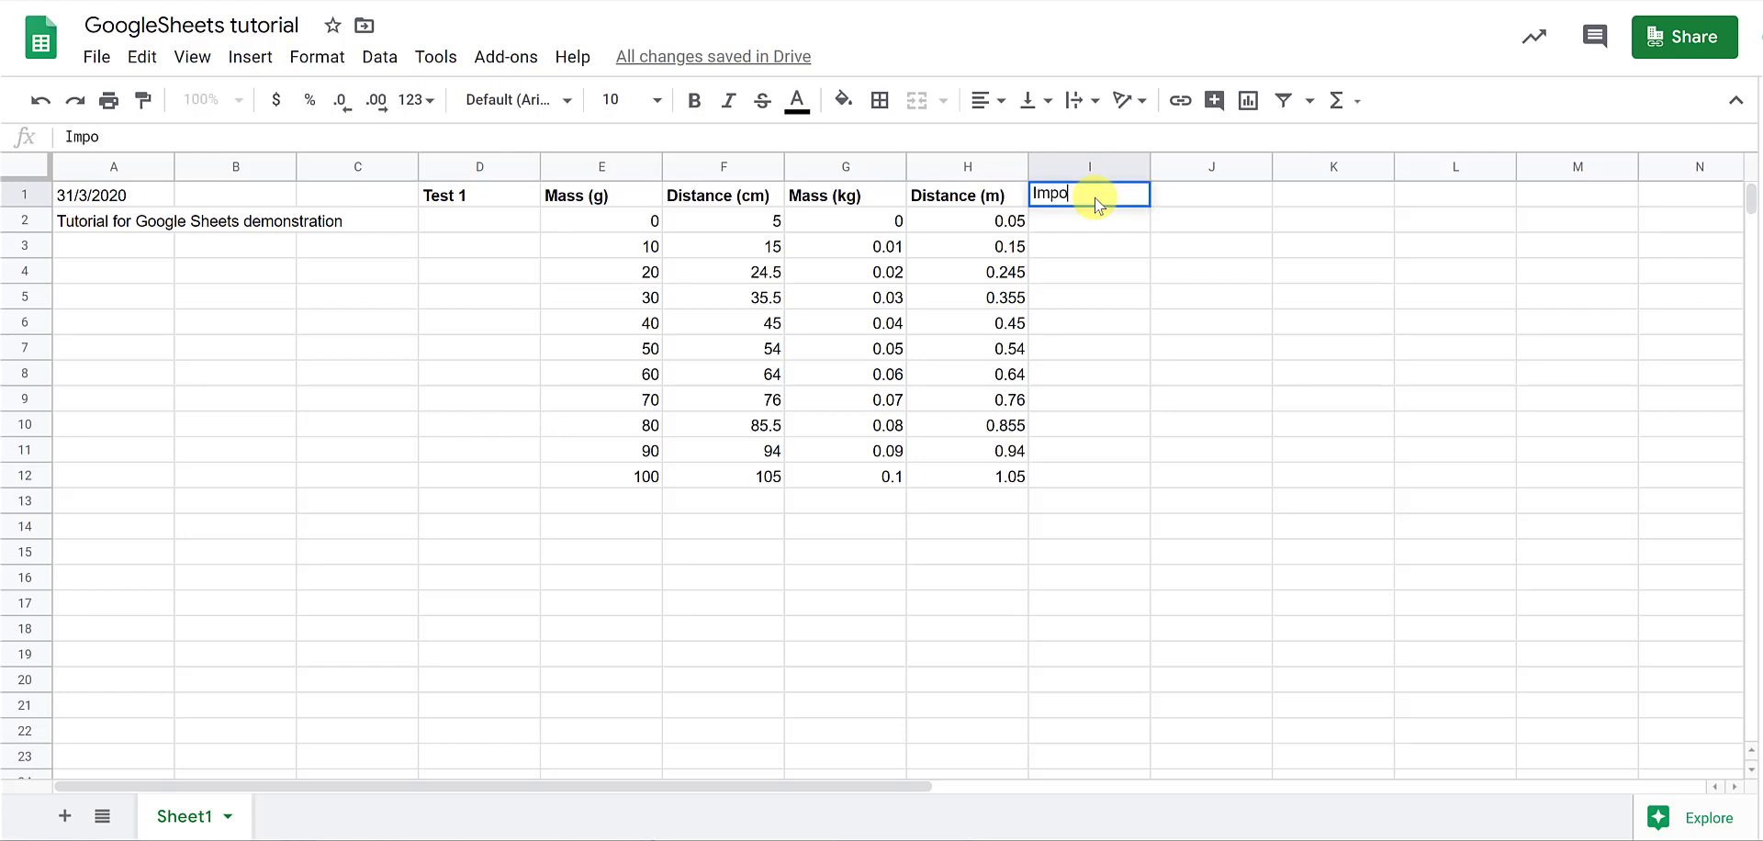
{"action": "key", "text": "BackSpace"}
{"action": "key", "text": "BackSpace"}
{"action": "type", "text": "nt Factor ("}
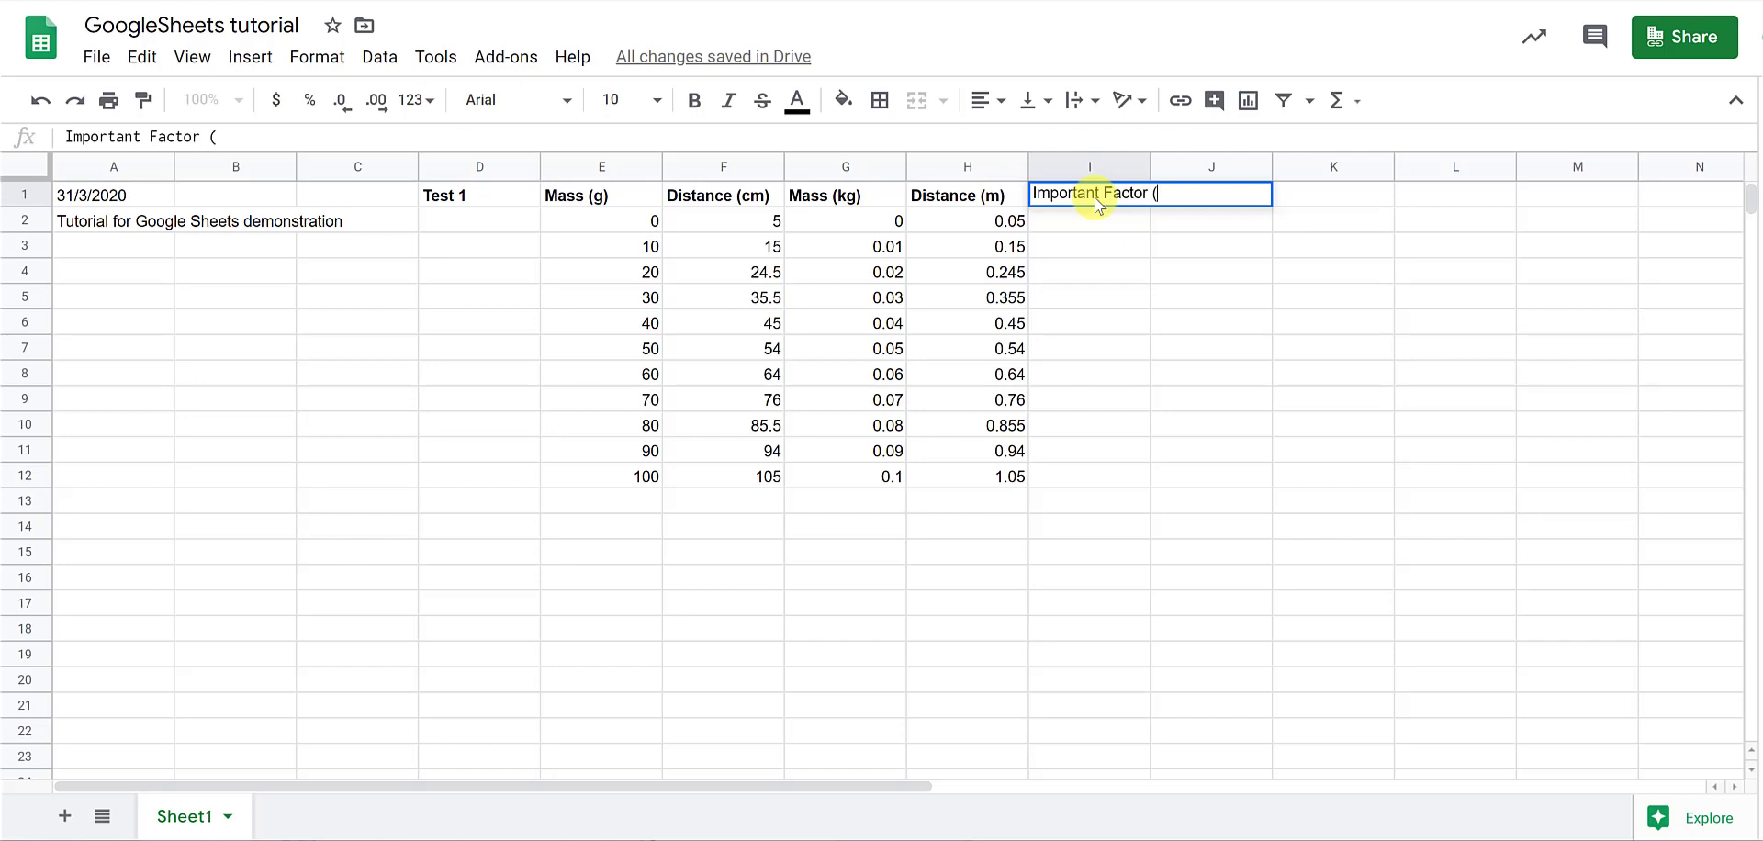
{"action": "type", "text": "kg.m^2"}
{"action": "key", "text": "Return"}
{"action": "key", "text": "Up"}
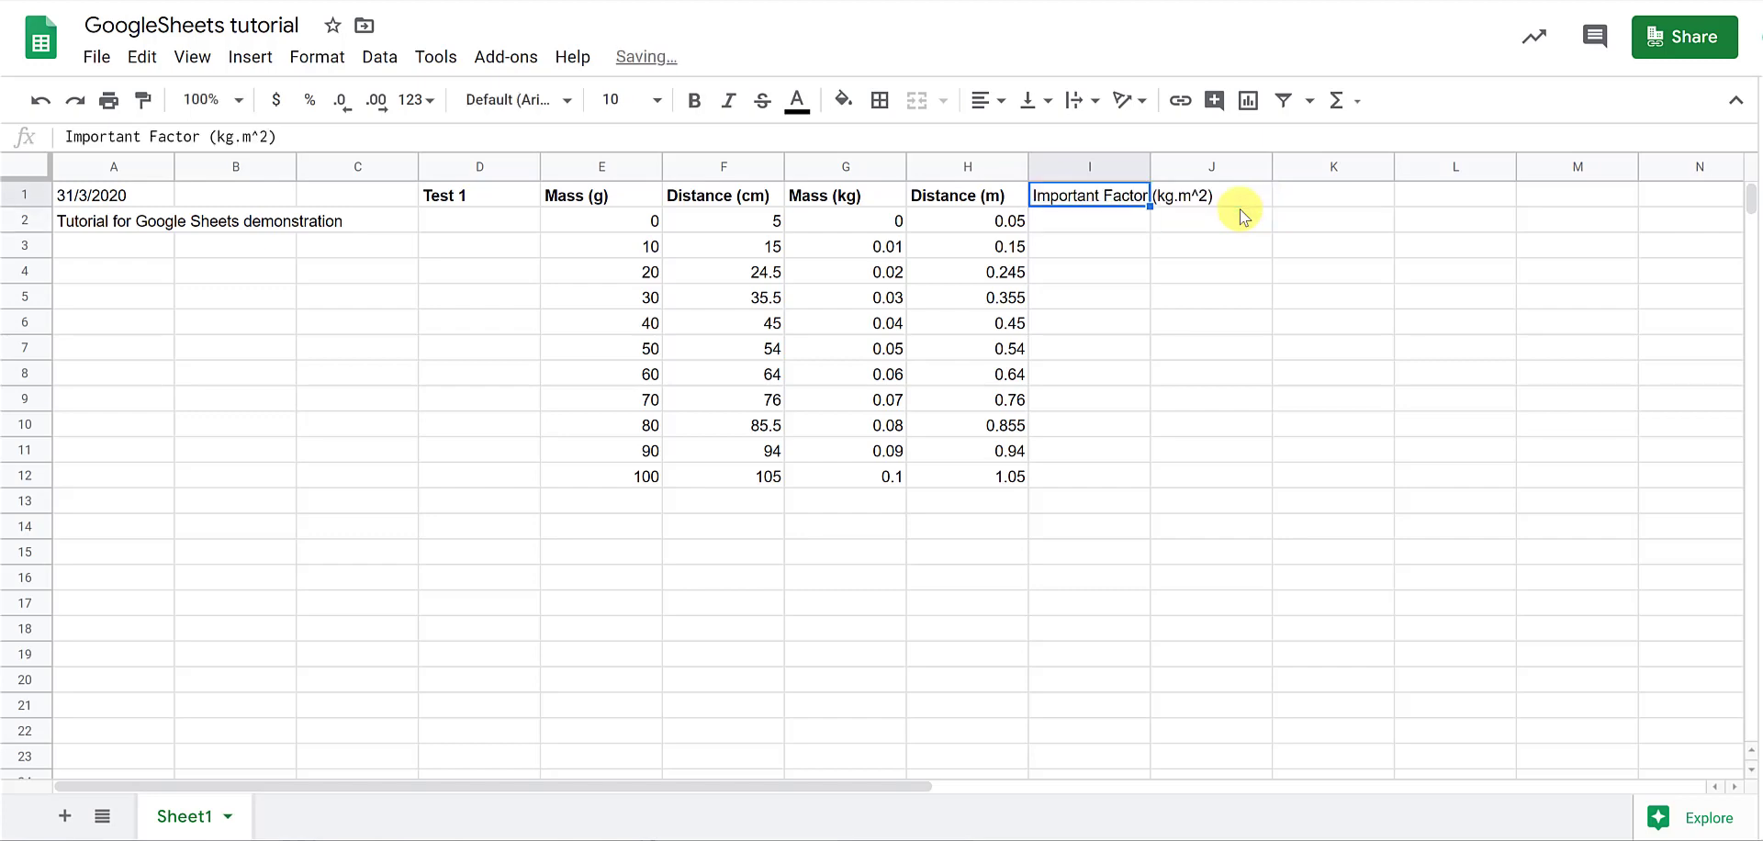
{"action": "key", "text": "ctrl+b"}
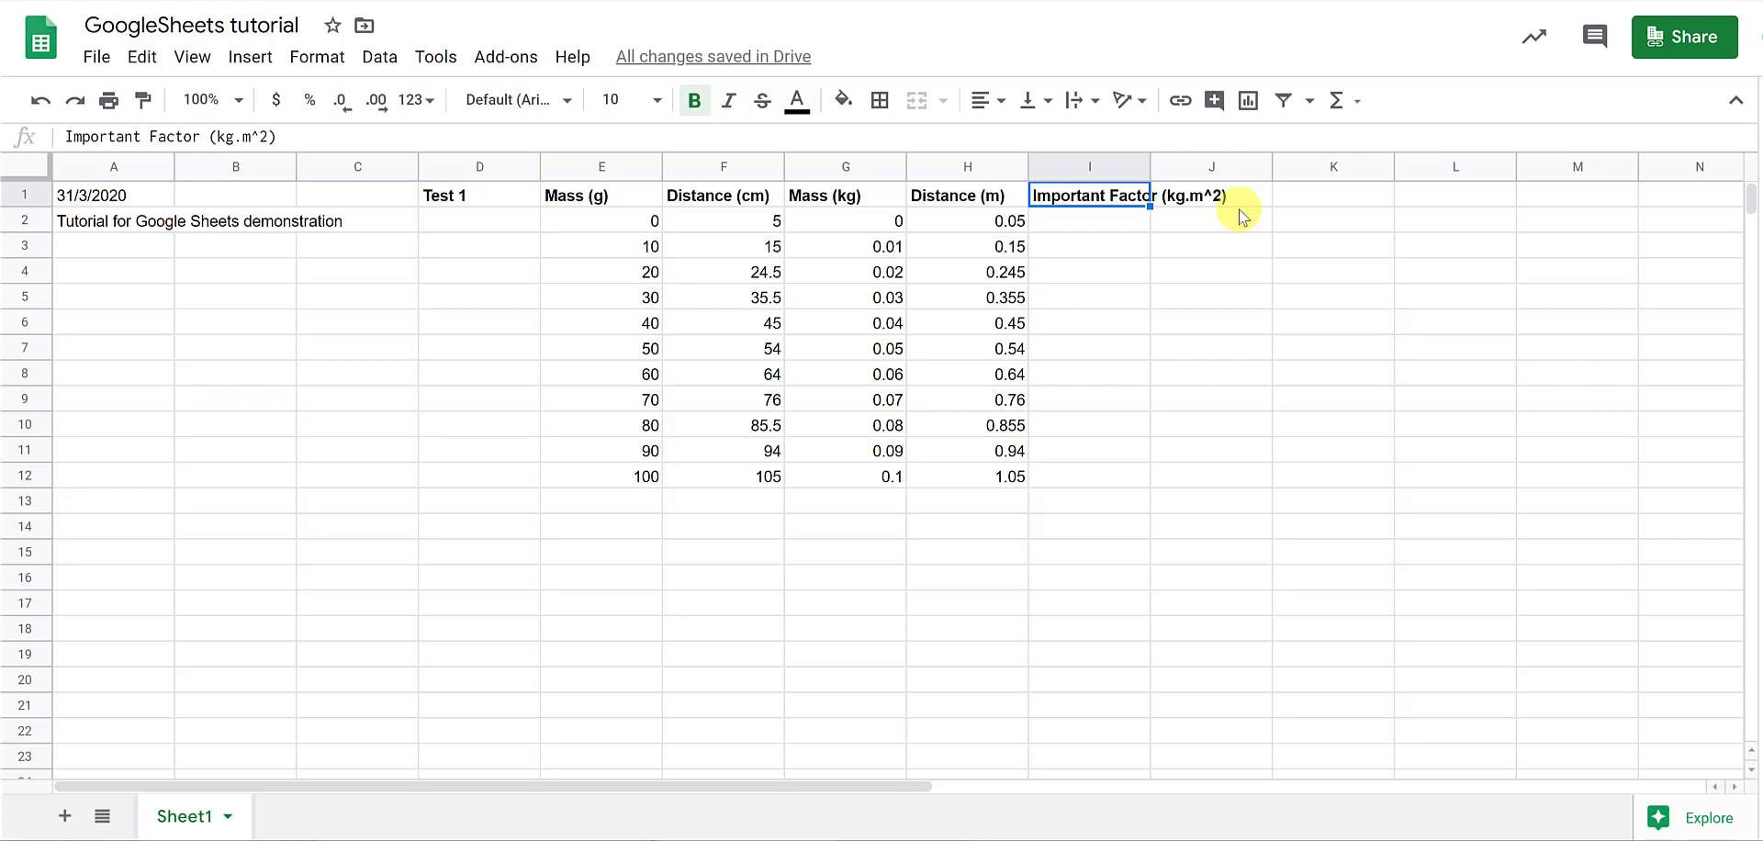
Enter the formula =2*G2*H2^2 in cell I2, referencing the first Mass (kg) and Distance (m) values
{"action": "left_click", "coordinate": [1129, 222]}
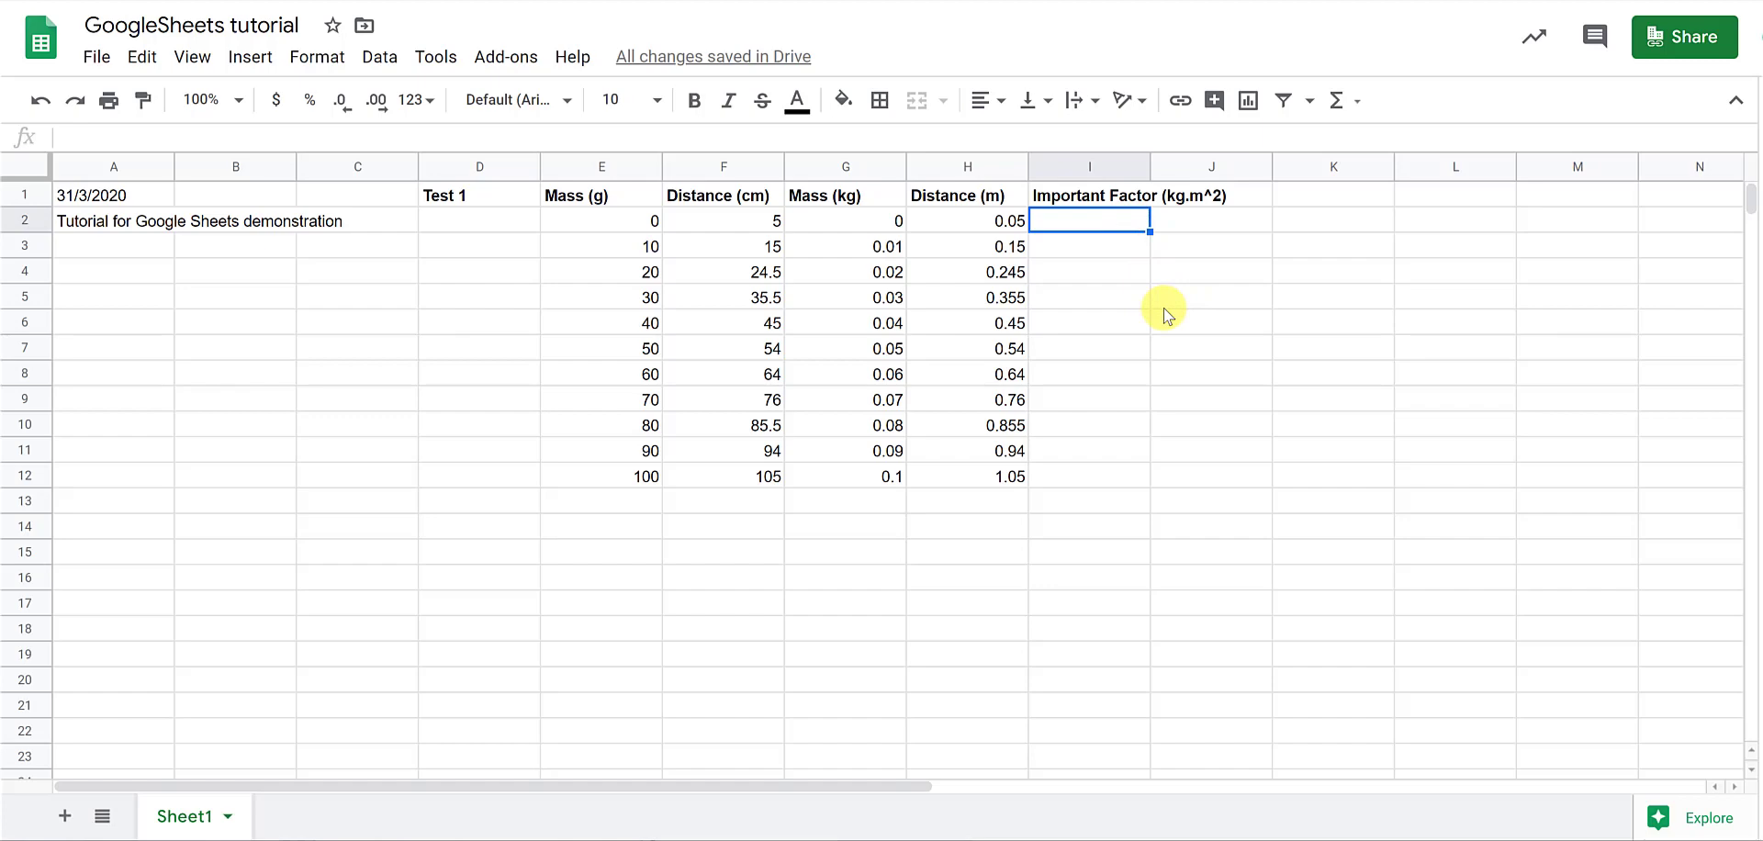
{"action": "type", "text": "="}
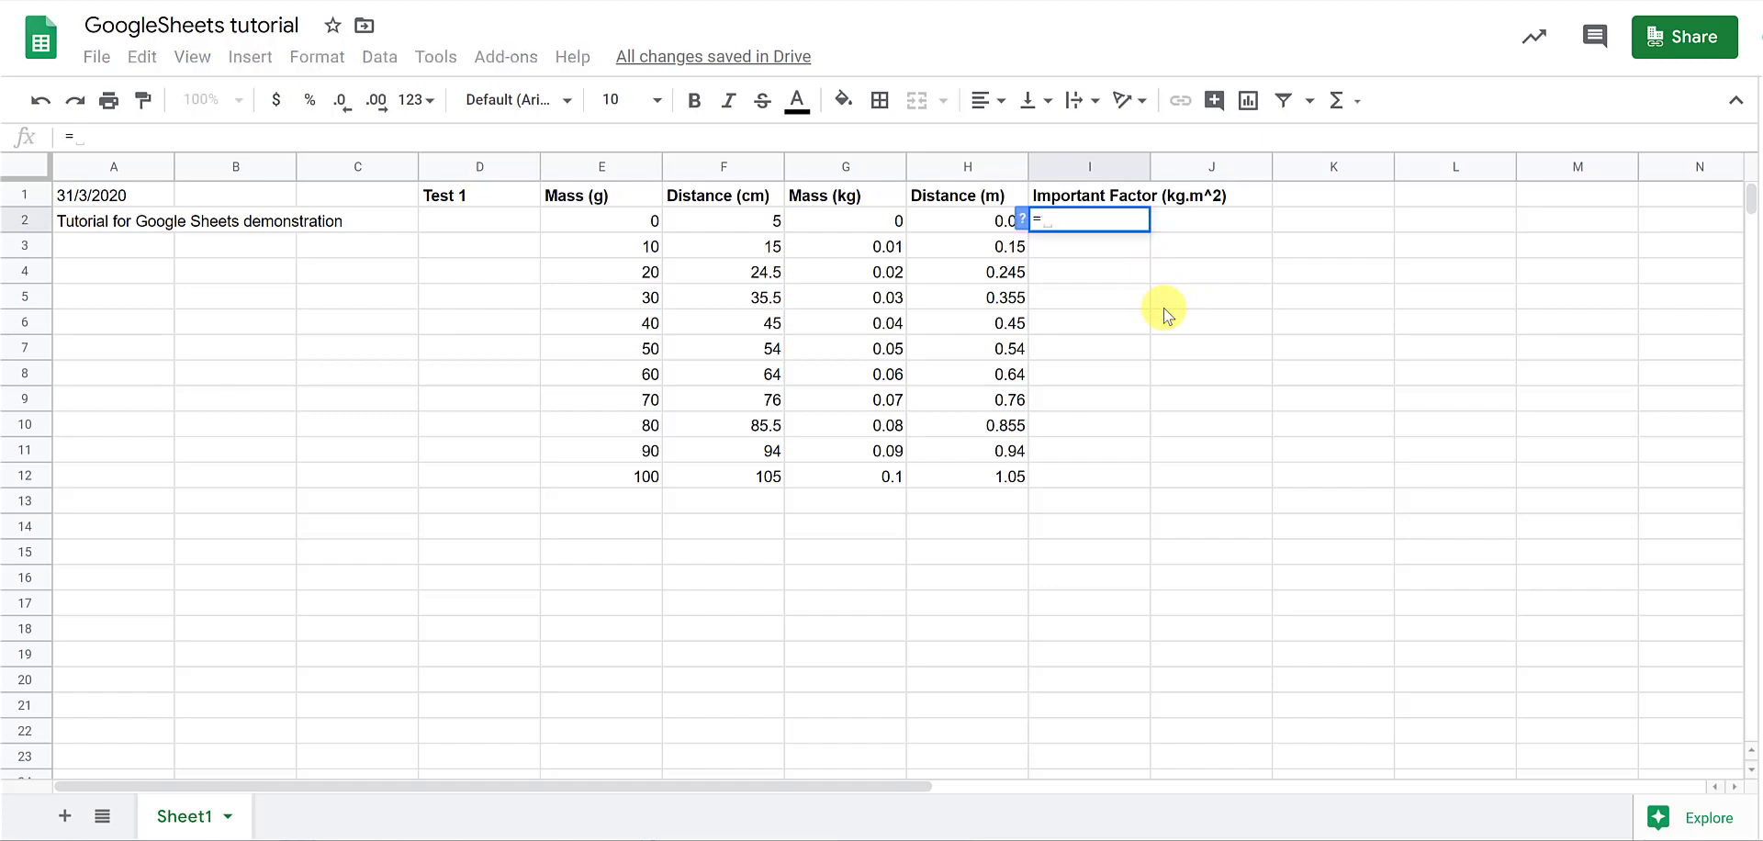
{"action": "type", "text": "2"}
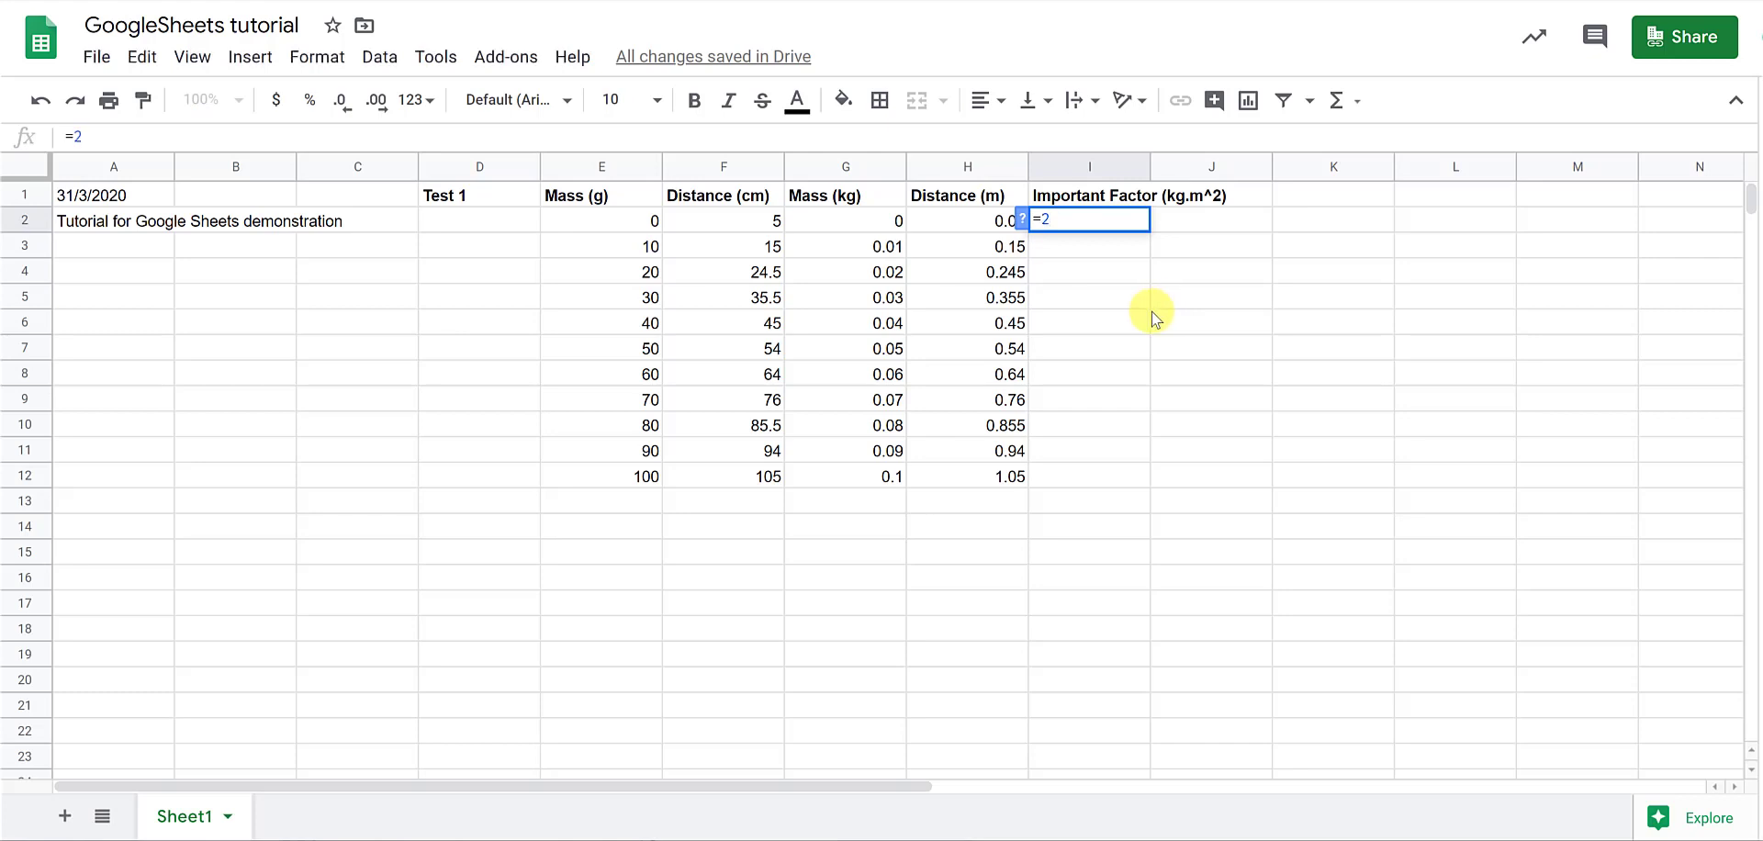
{"action": "type", "text": "*"}
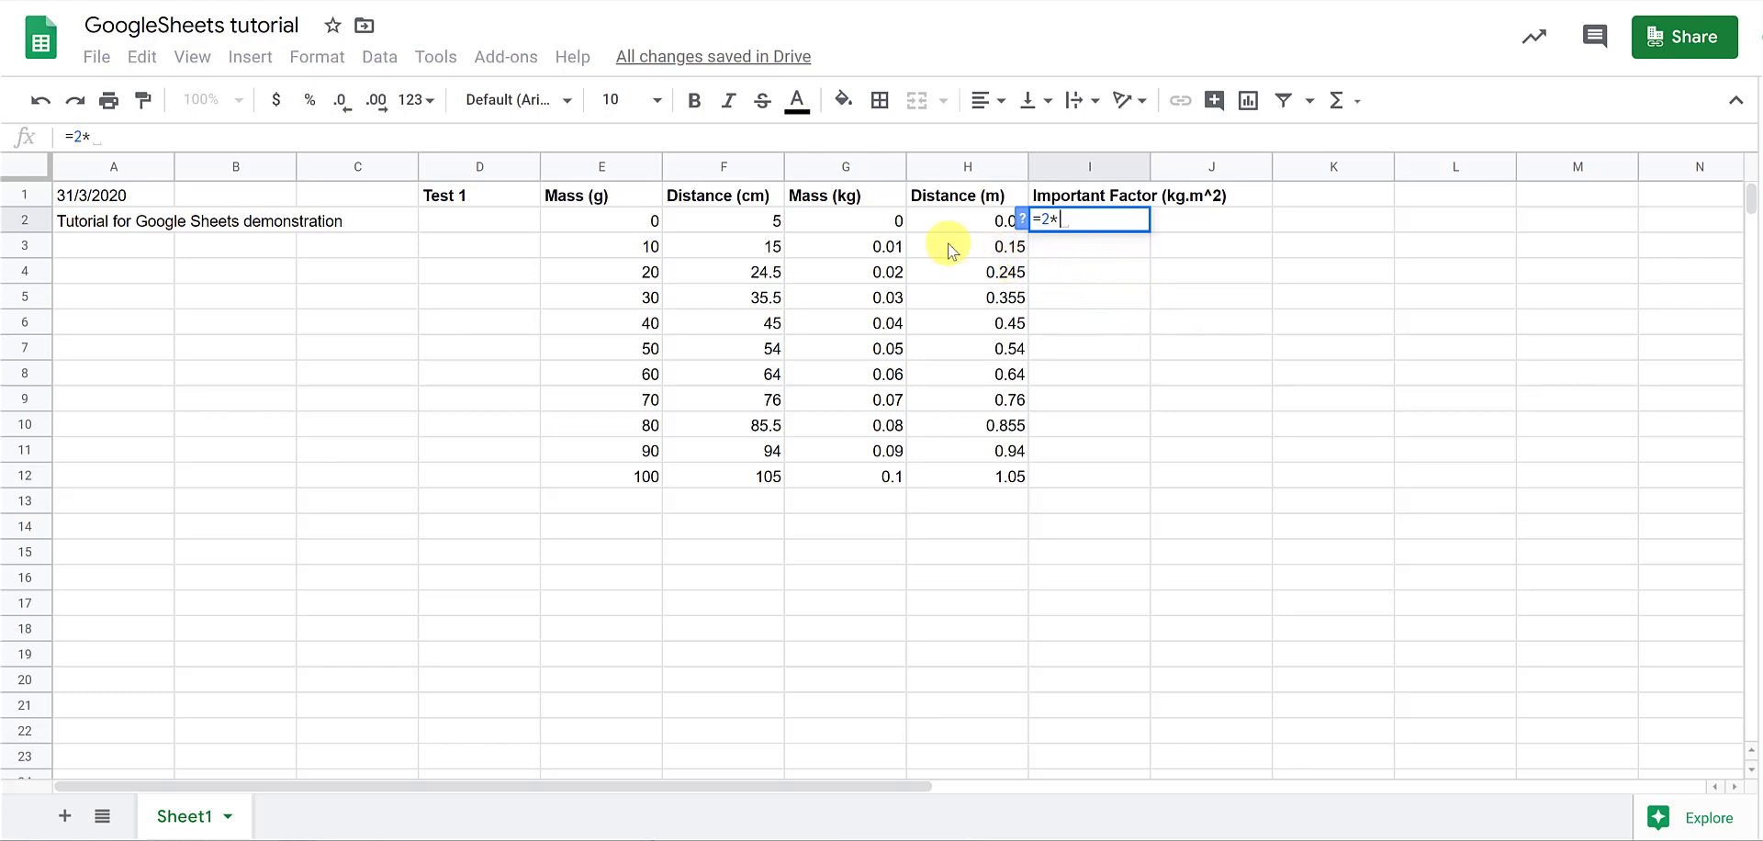
{"action": "left_click", "coordinate": [889, 225]}
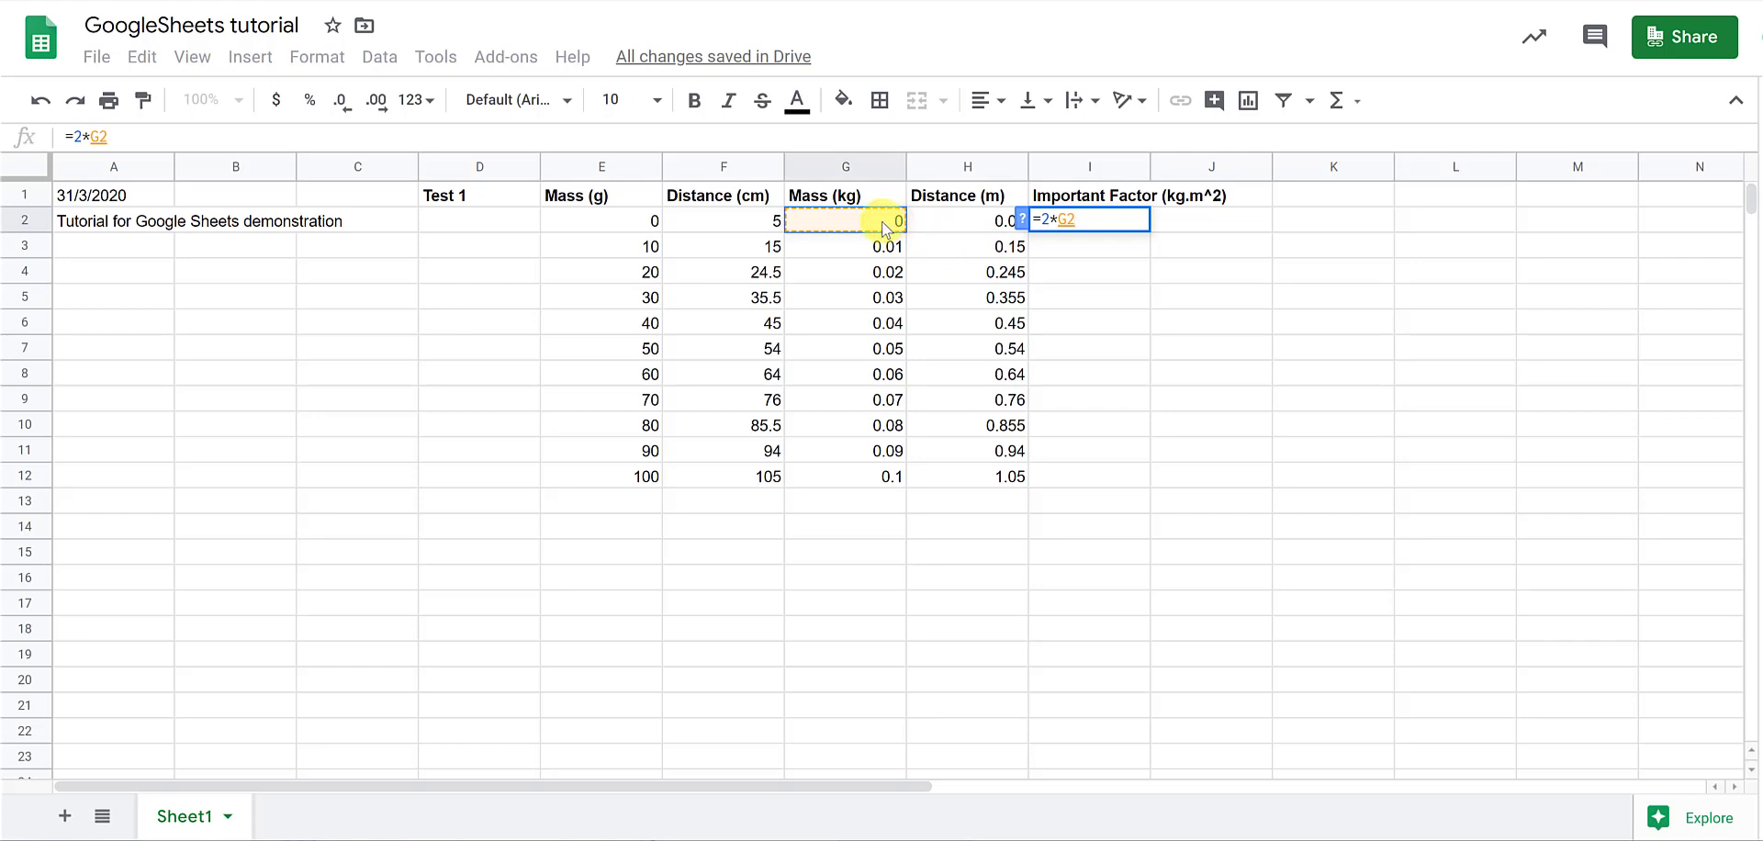
{"action": "type", "text": "*"}
{"action": "left_click", "coordinate": [963, 224]}
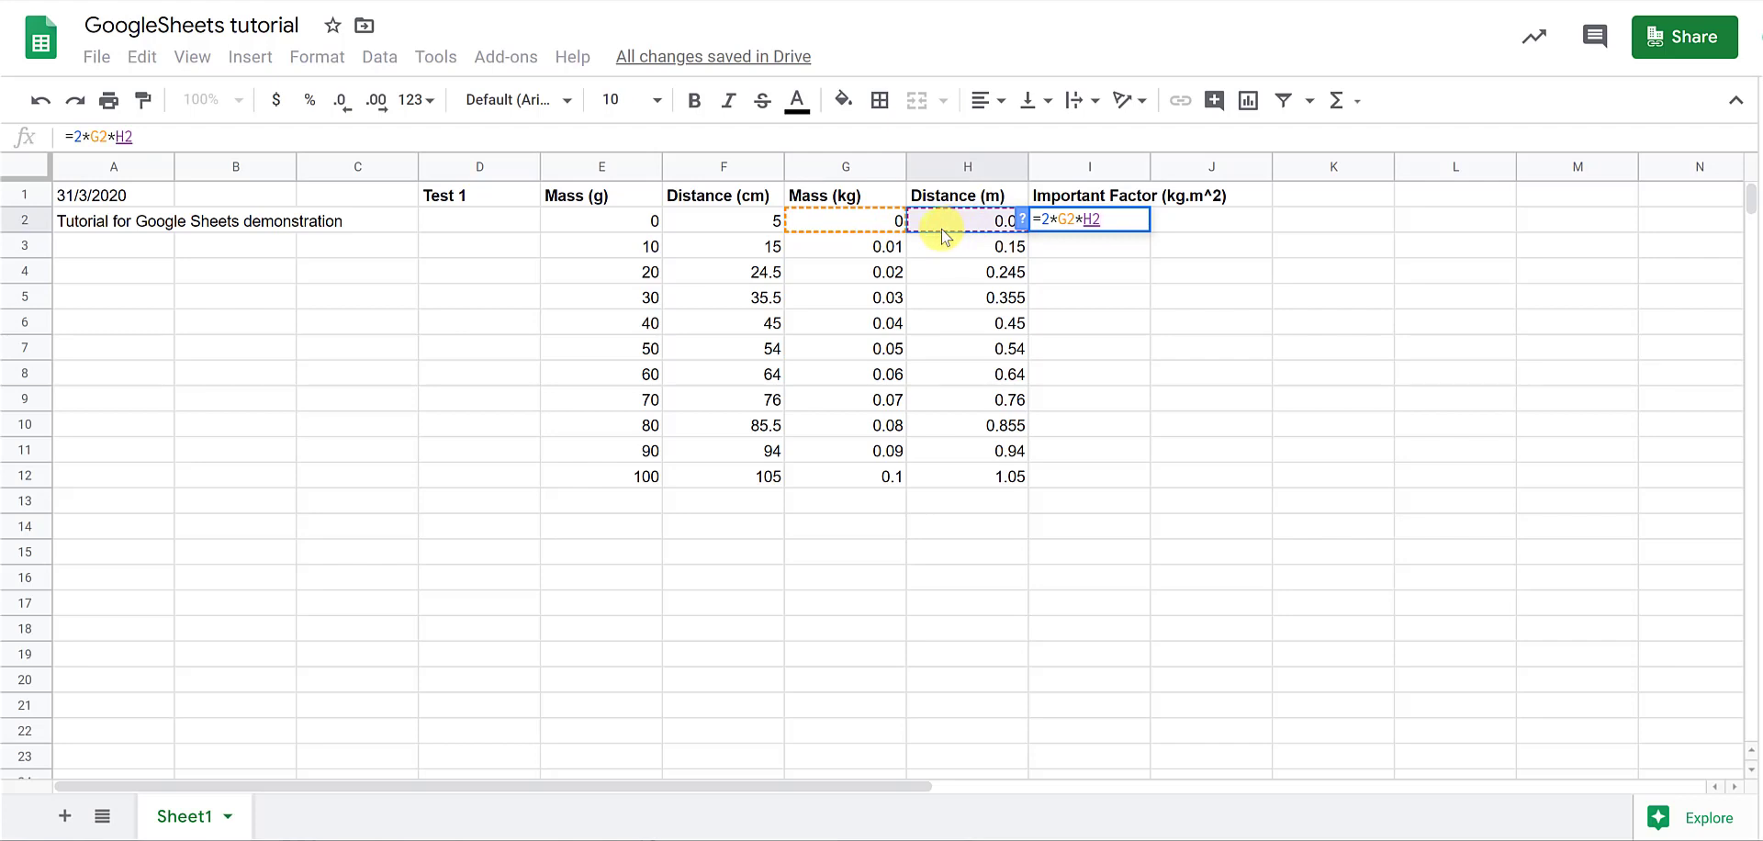
{"action": "type", "text": "^2"}
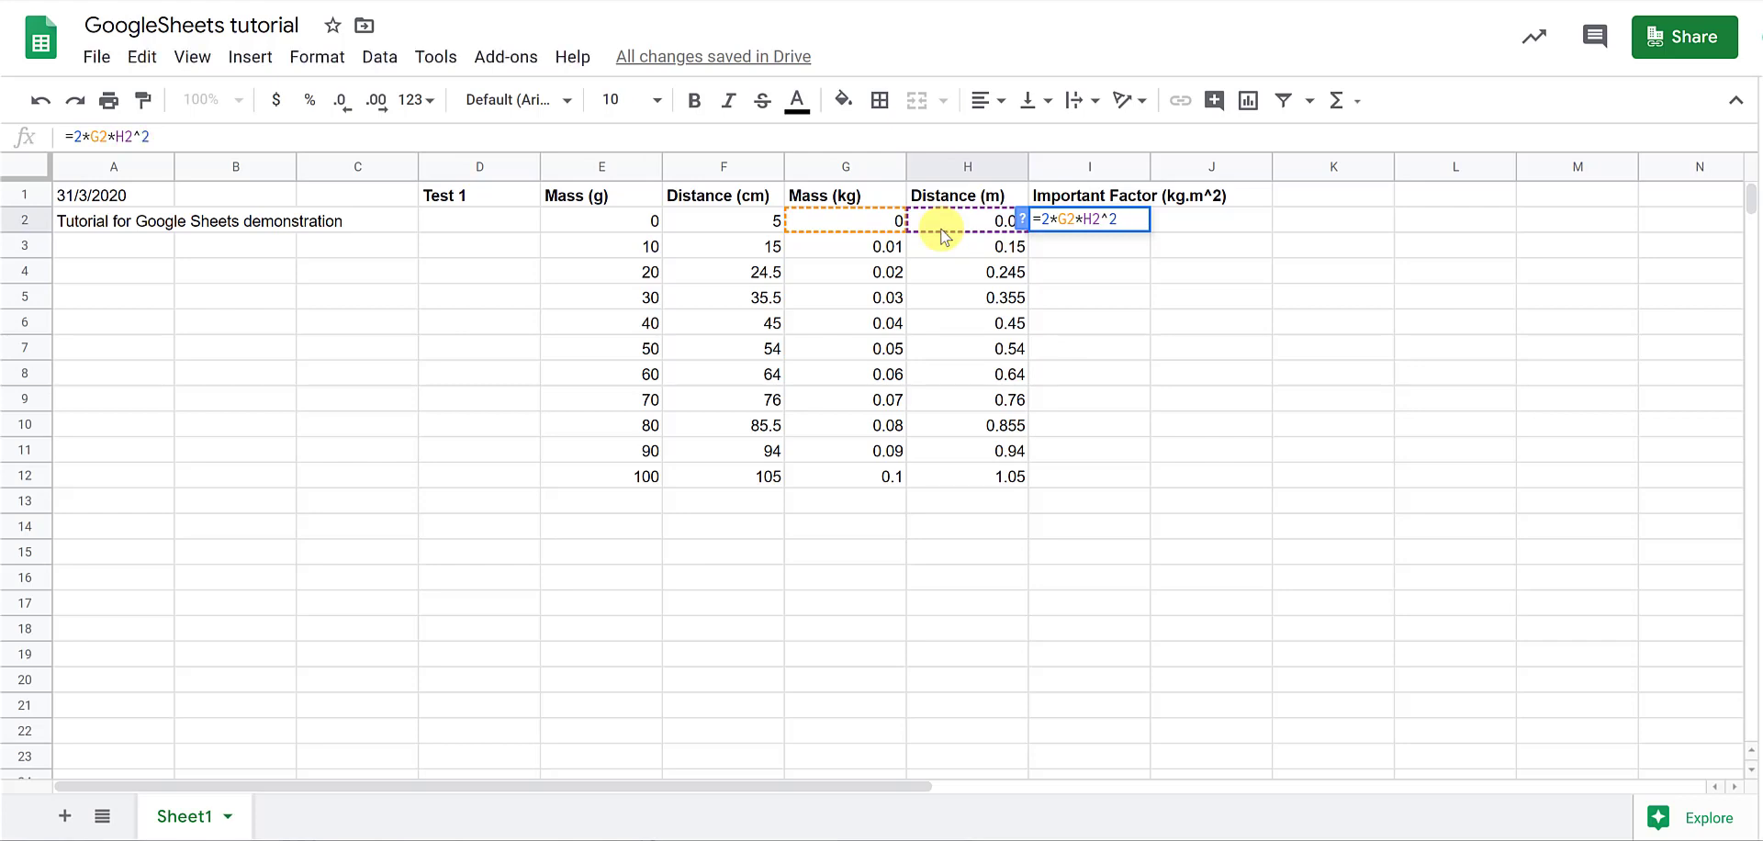
{"action": "key", "text": "Return"}
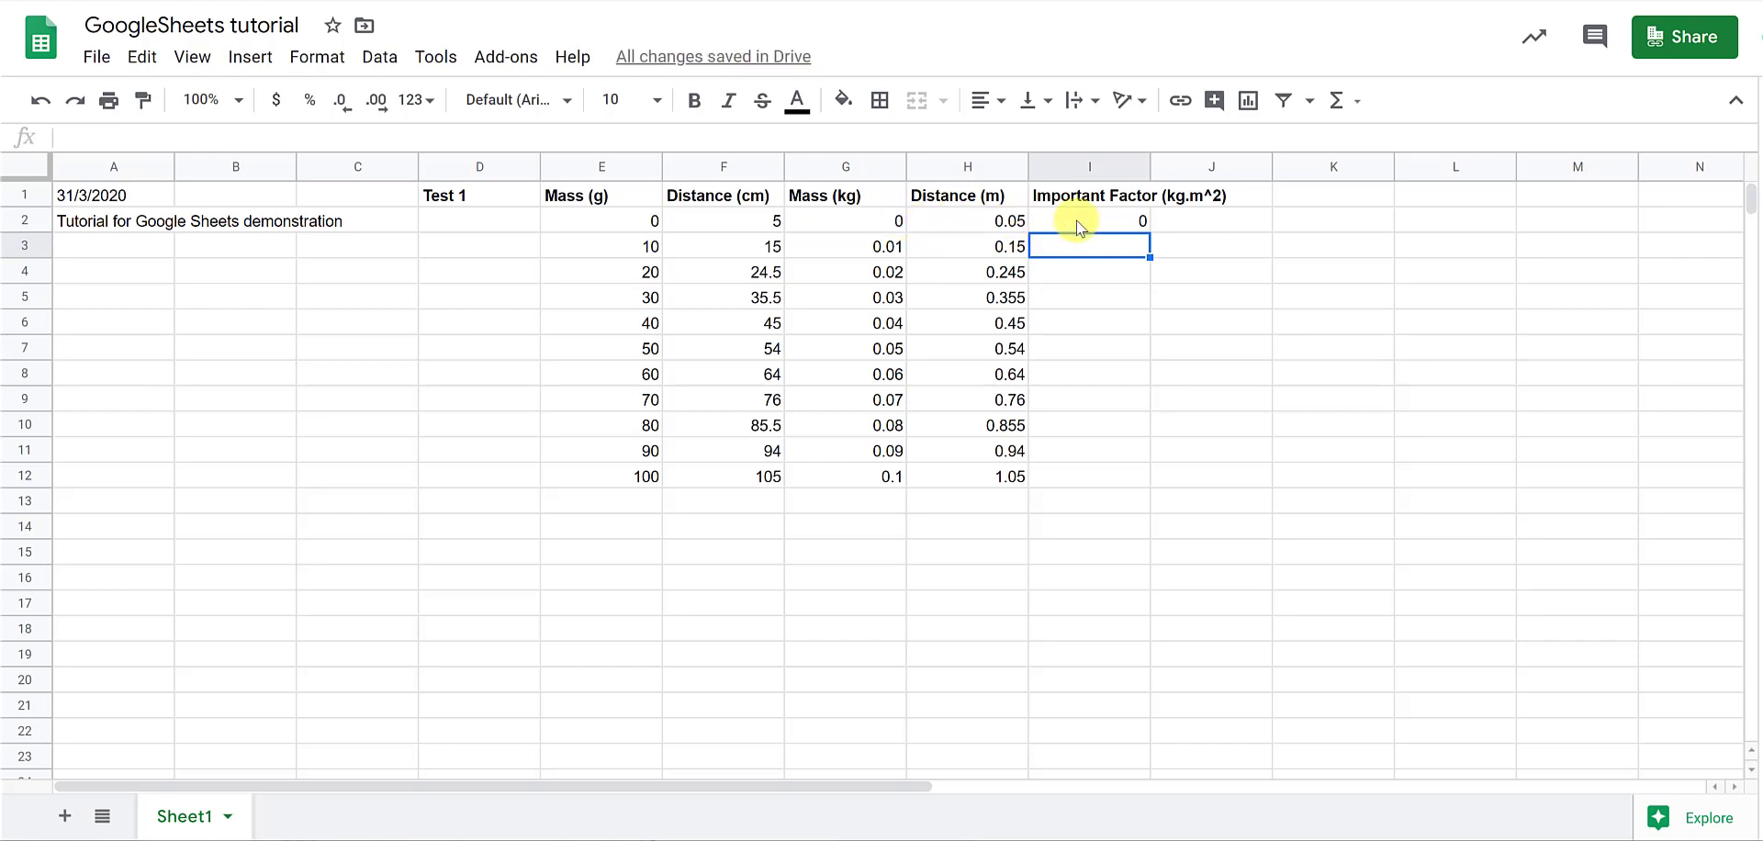
Fill the Important Factor formula from I2 to I3 and autofill it down through I12
{"action": "left_click", "coordinate": [1123, 223]}
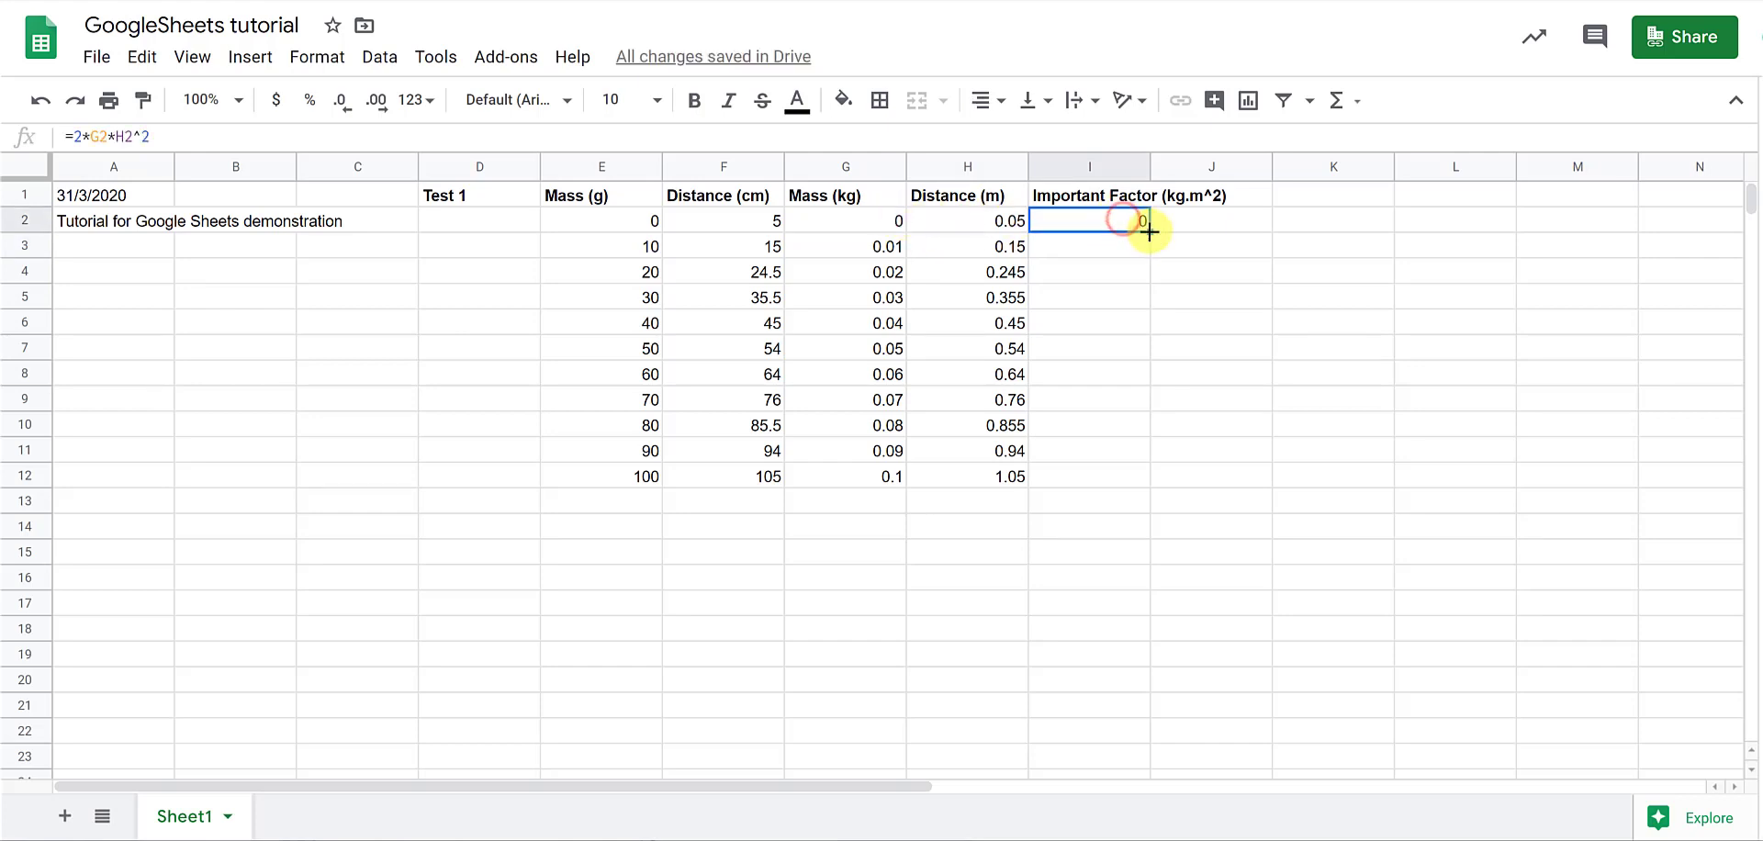
{"action": "left_click_drag", "start_coordinate": [1149, 229], "coordinate": [1149, 247]}
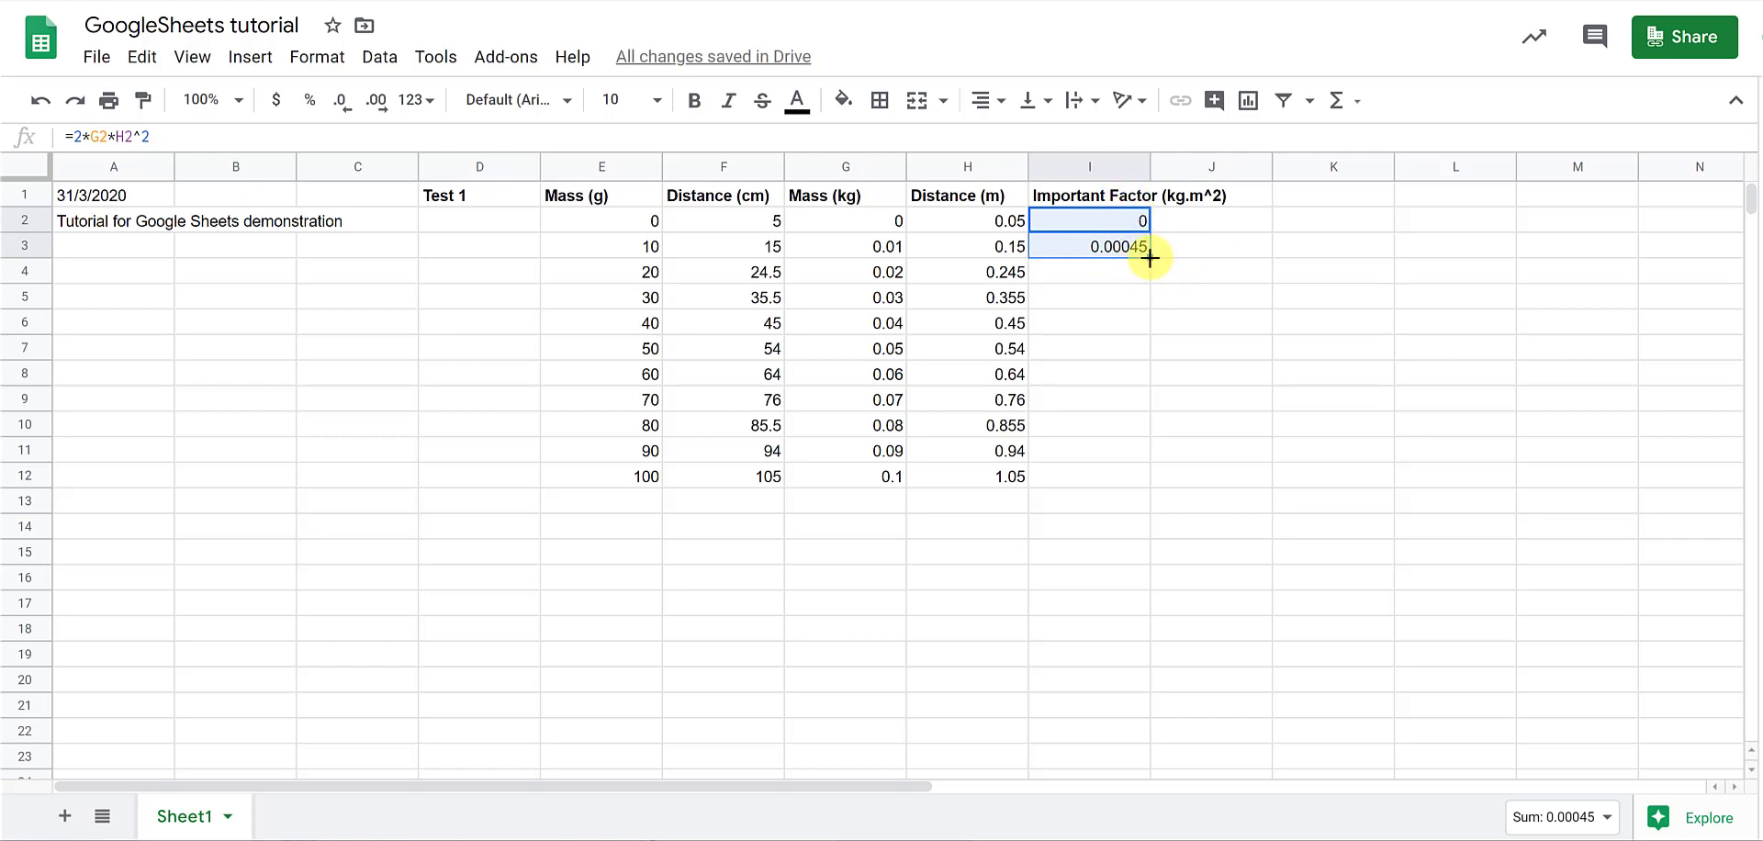
{"action": "double_click", "coordinate": [1149, 258]}
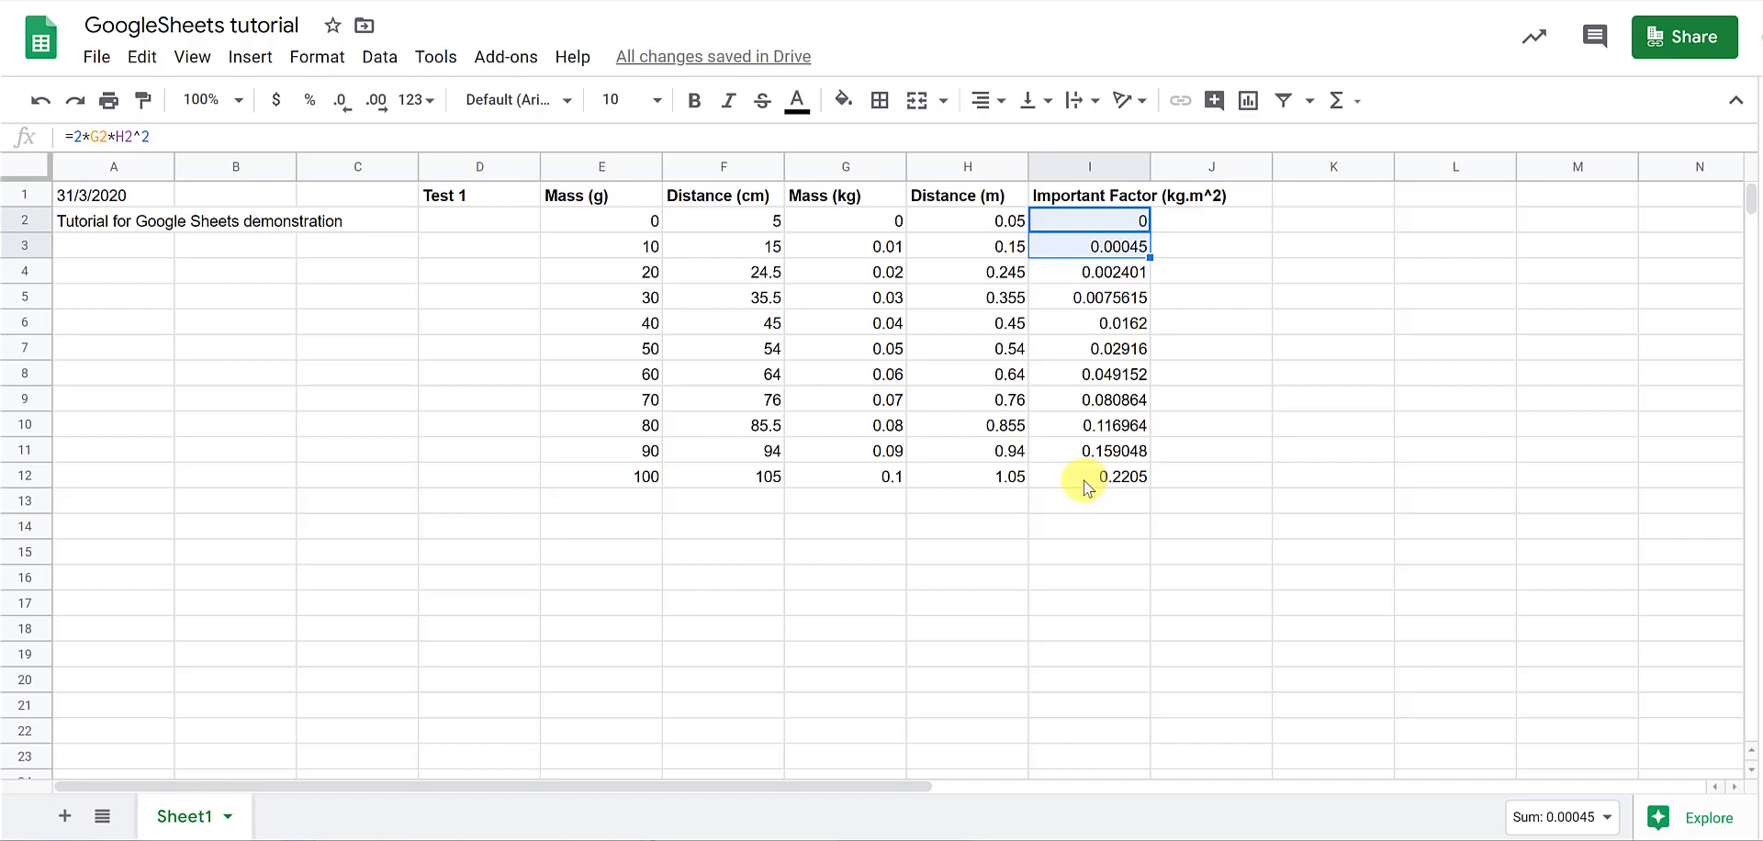
Clear the Important Factor heading and all its formulas from cells I1 to I12
{"action": "left_click_drag", "start_coordinate": [1082, 481], "coordinate": [1121, 186]}
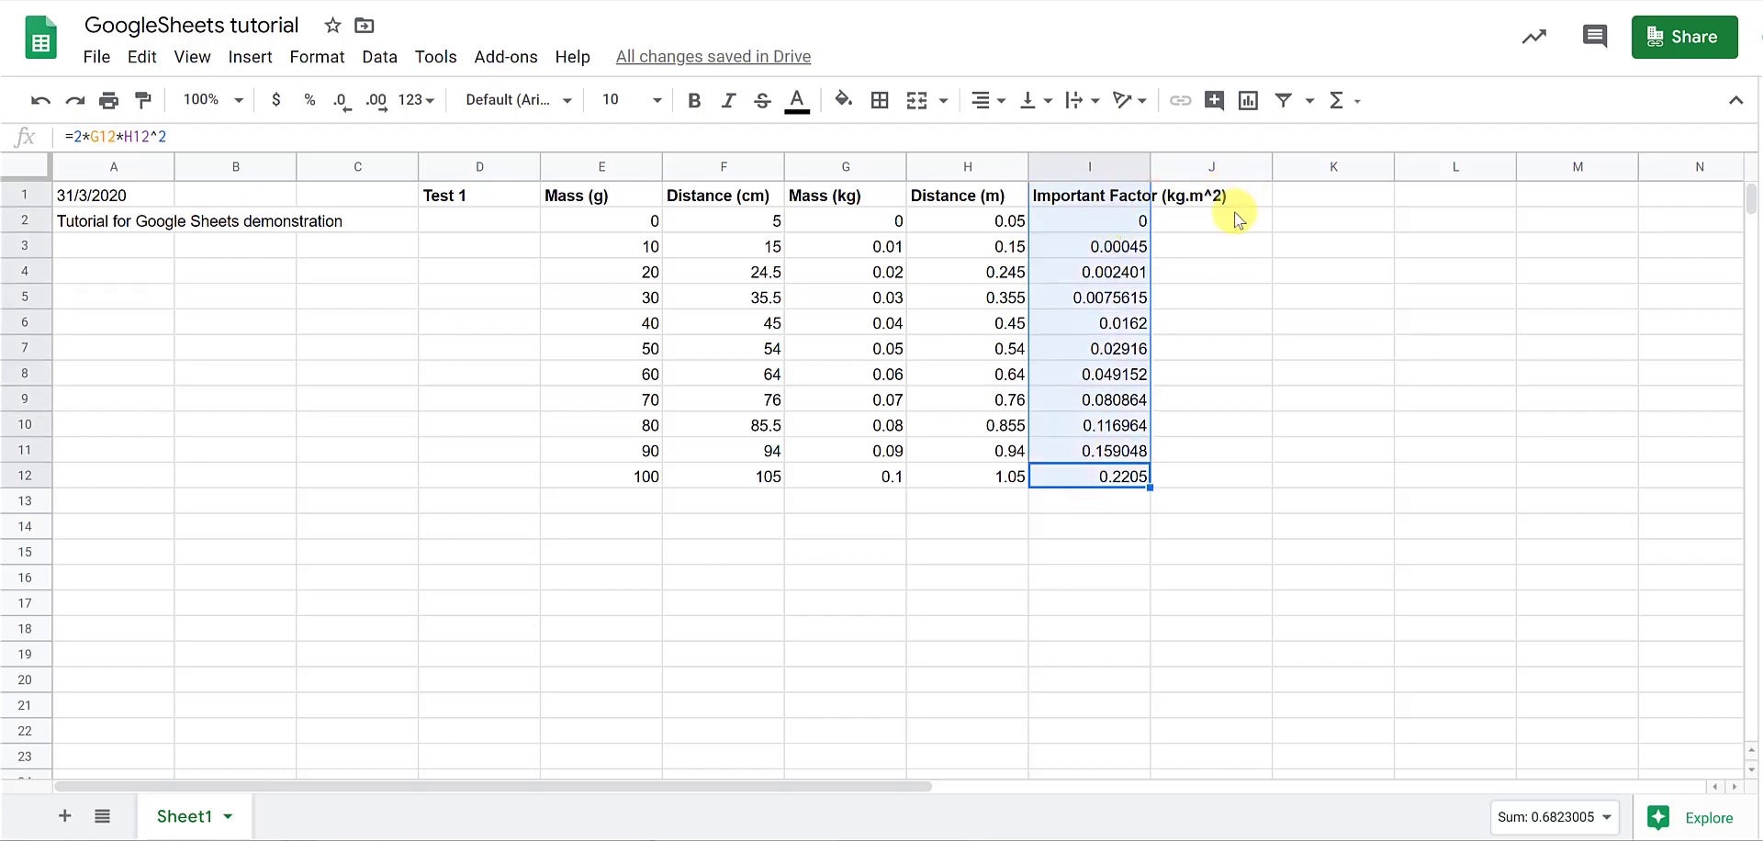
{"action": "key", "text": "Delete"}
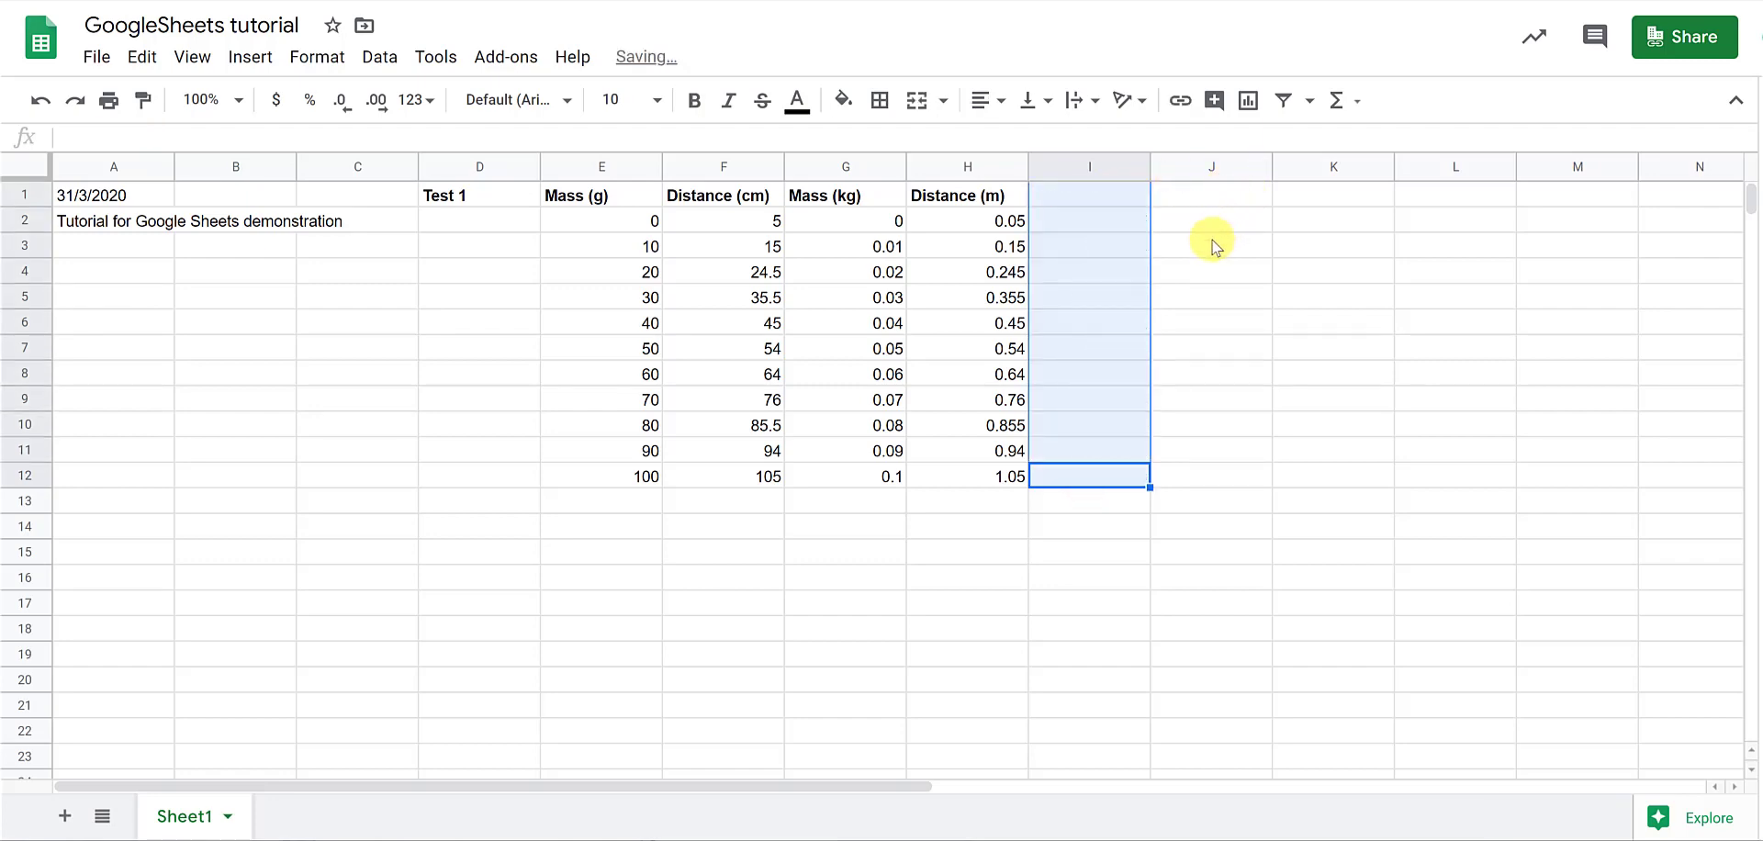
{"action": "left_click", "coordinate": [1212, 242]}
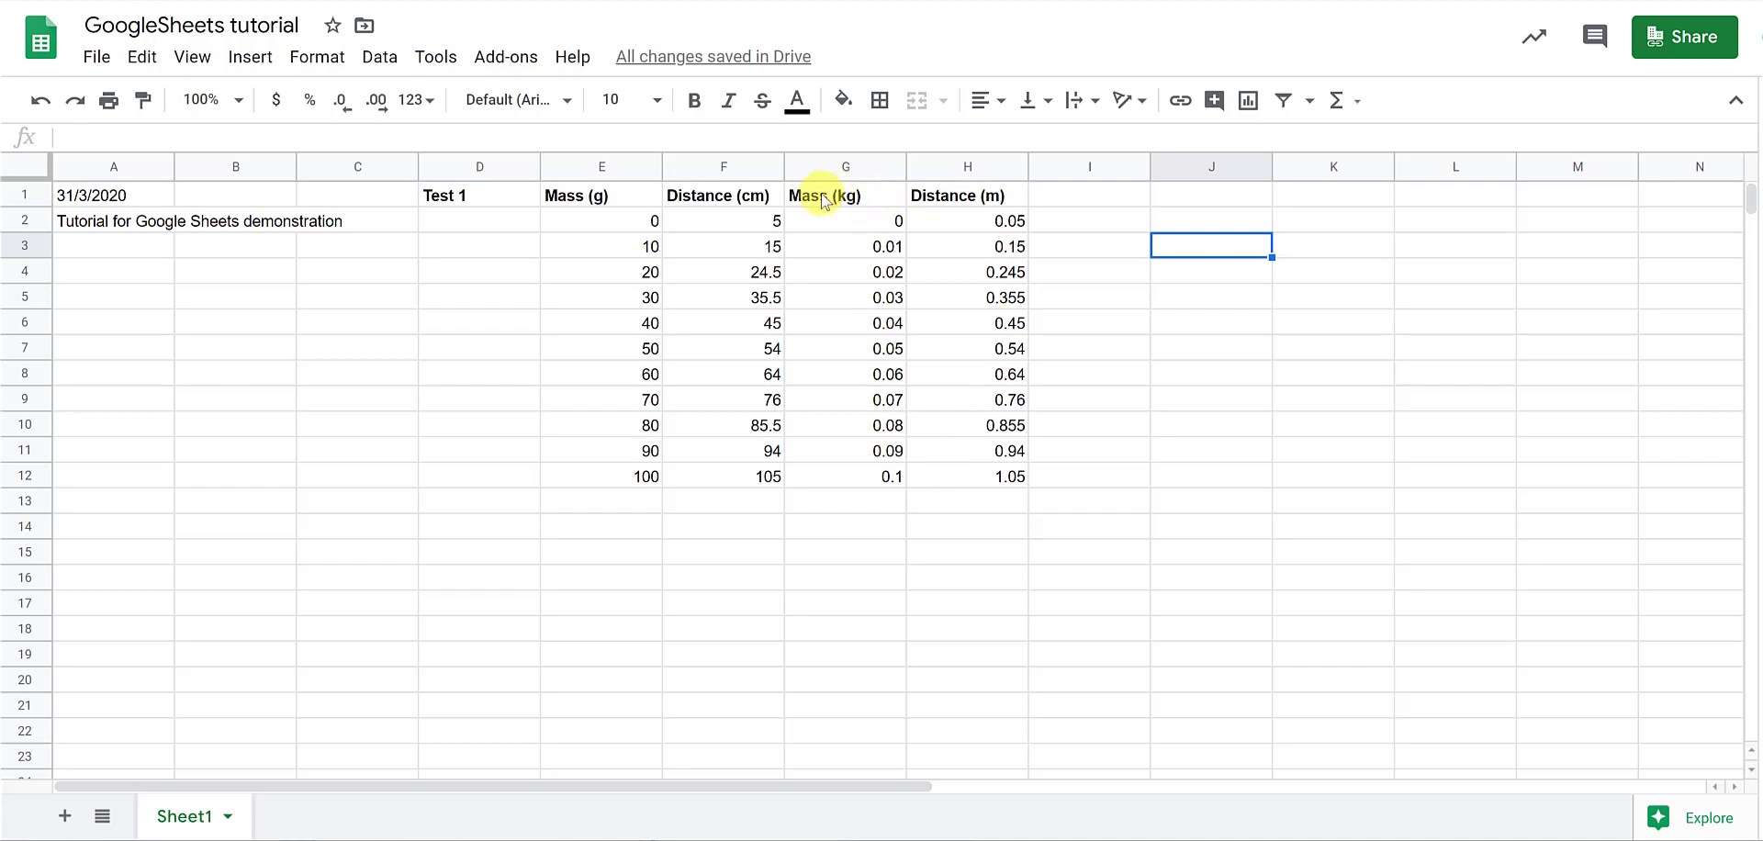
Insert a chart from the Mass (kg) and Distance (m) columns, including their headings, using the range G1:H12
{"action": "left_click", "coordinate": [869, 196]}
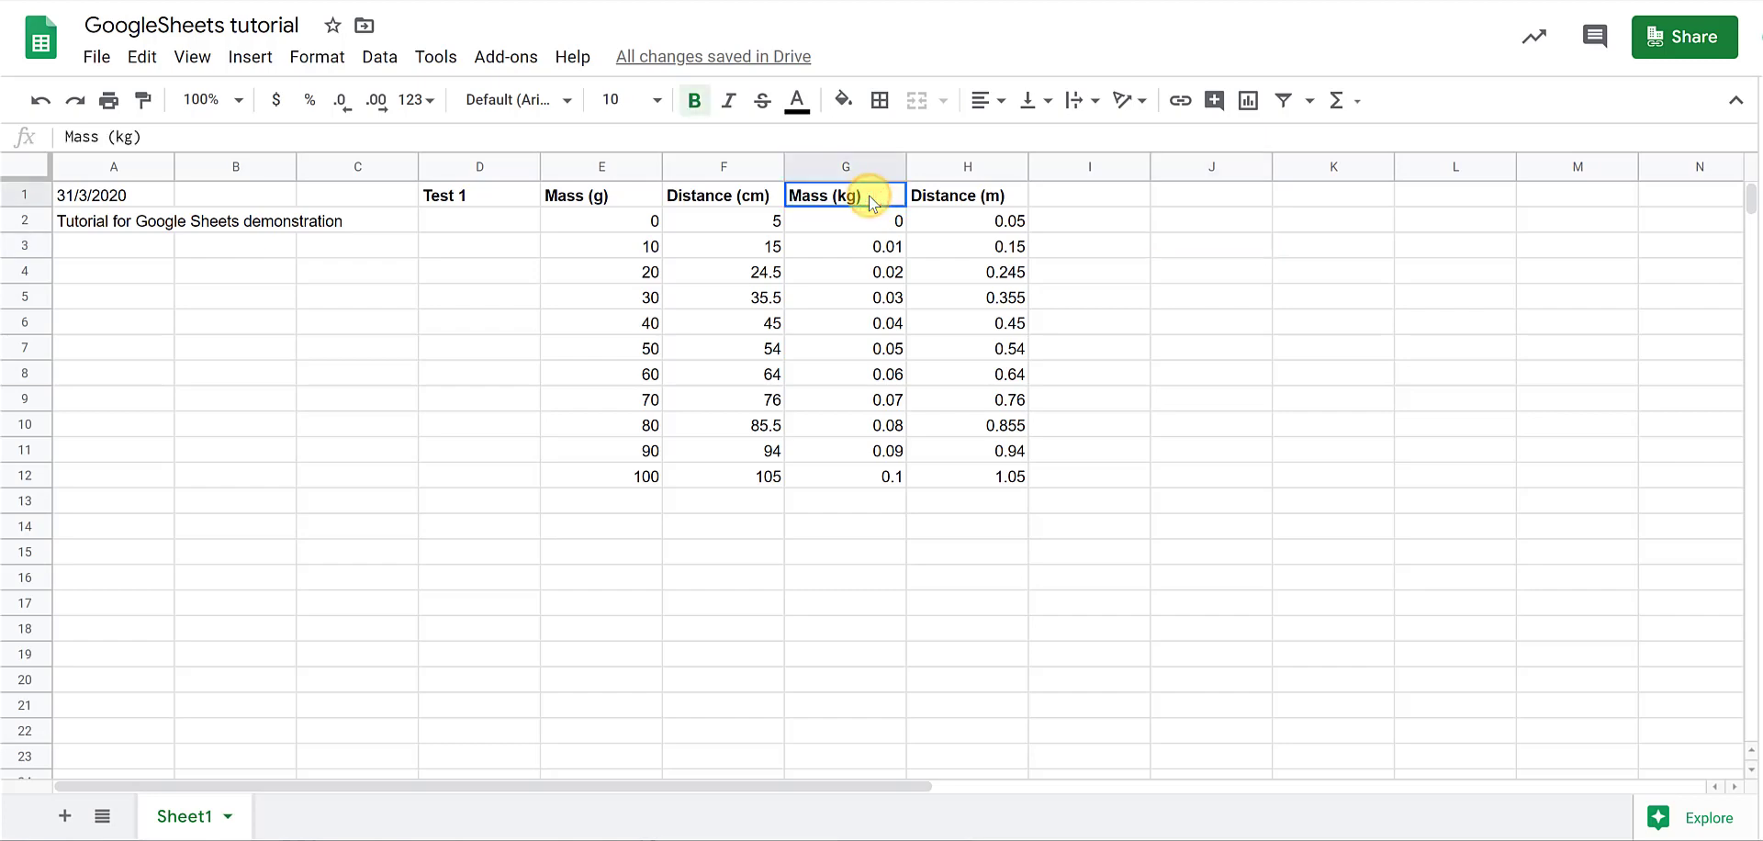
{"action": "left_click_drag", "start_coordinate": [868, 197], "coordinate": [945, 475]}
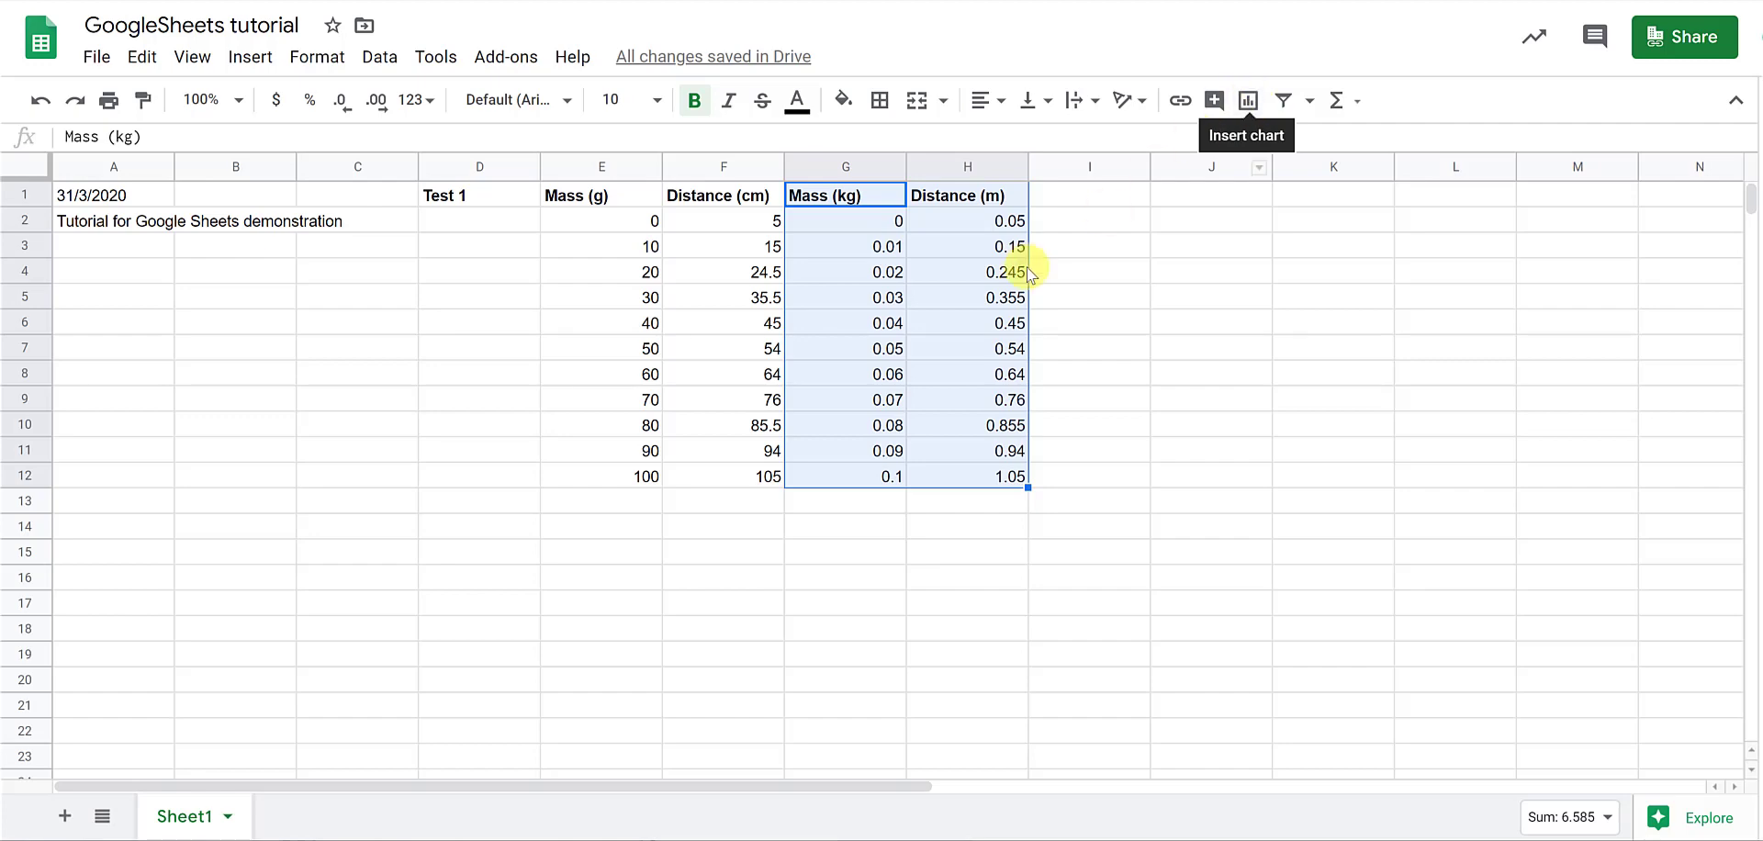
{"action": "left_click", "coordinate": [248, 60]}
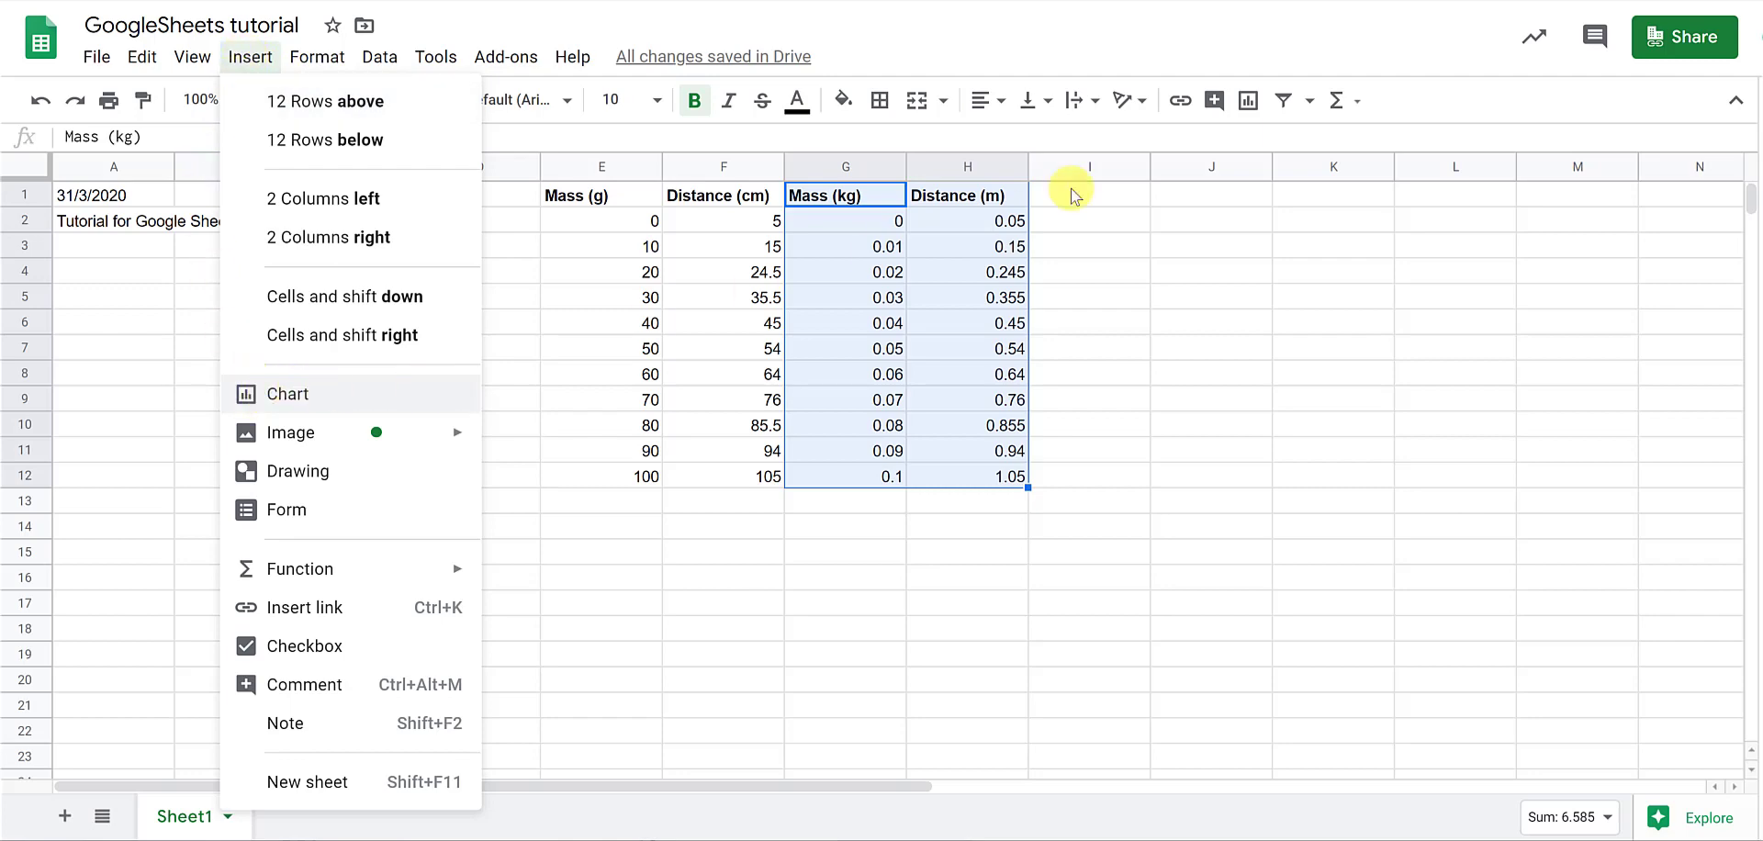
{"action": "left_click", "coordinate": [1248, 102]}
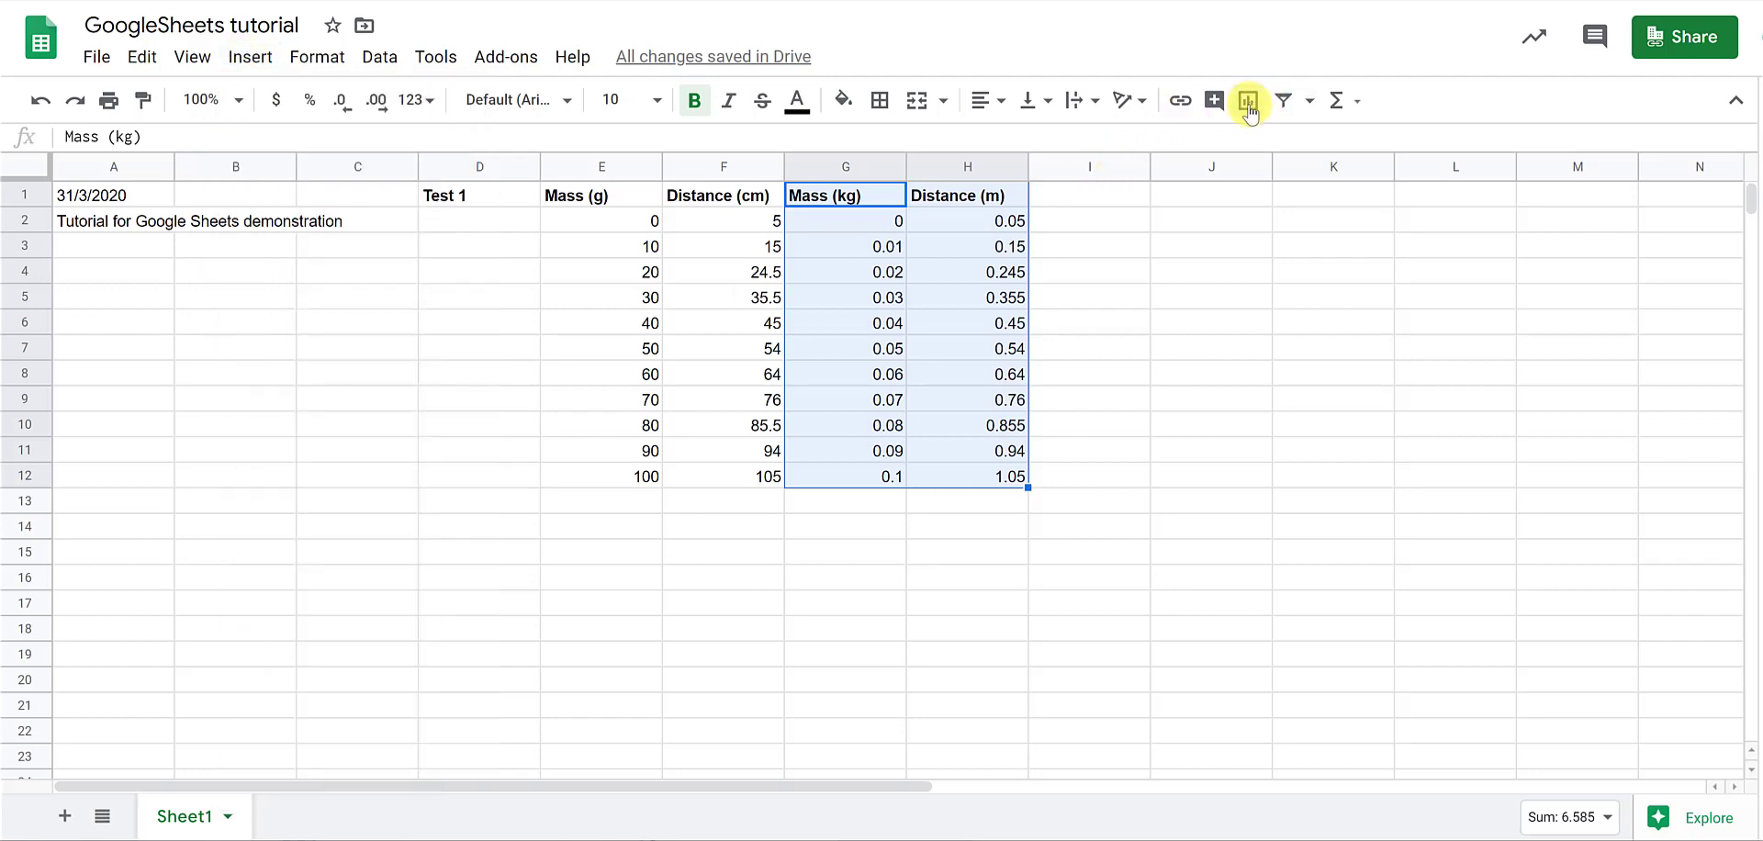
{"action": "left_click", "coordinate": [1246, 103]}
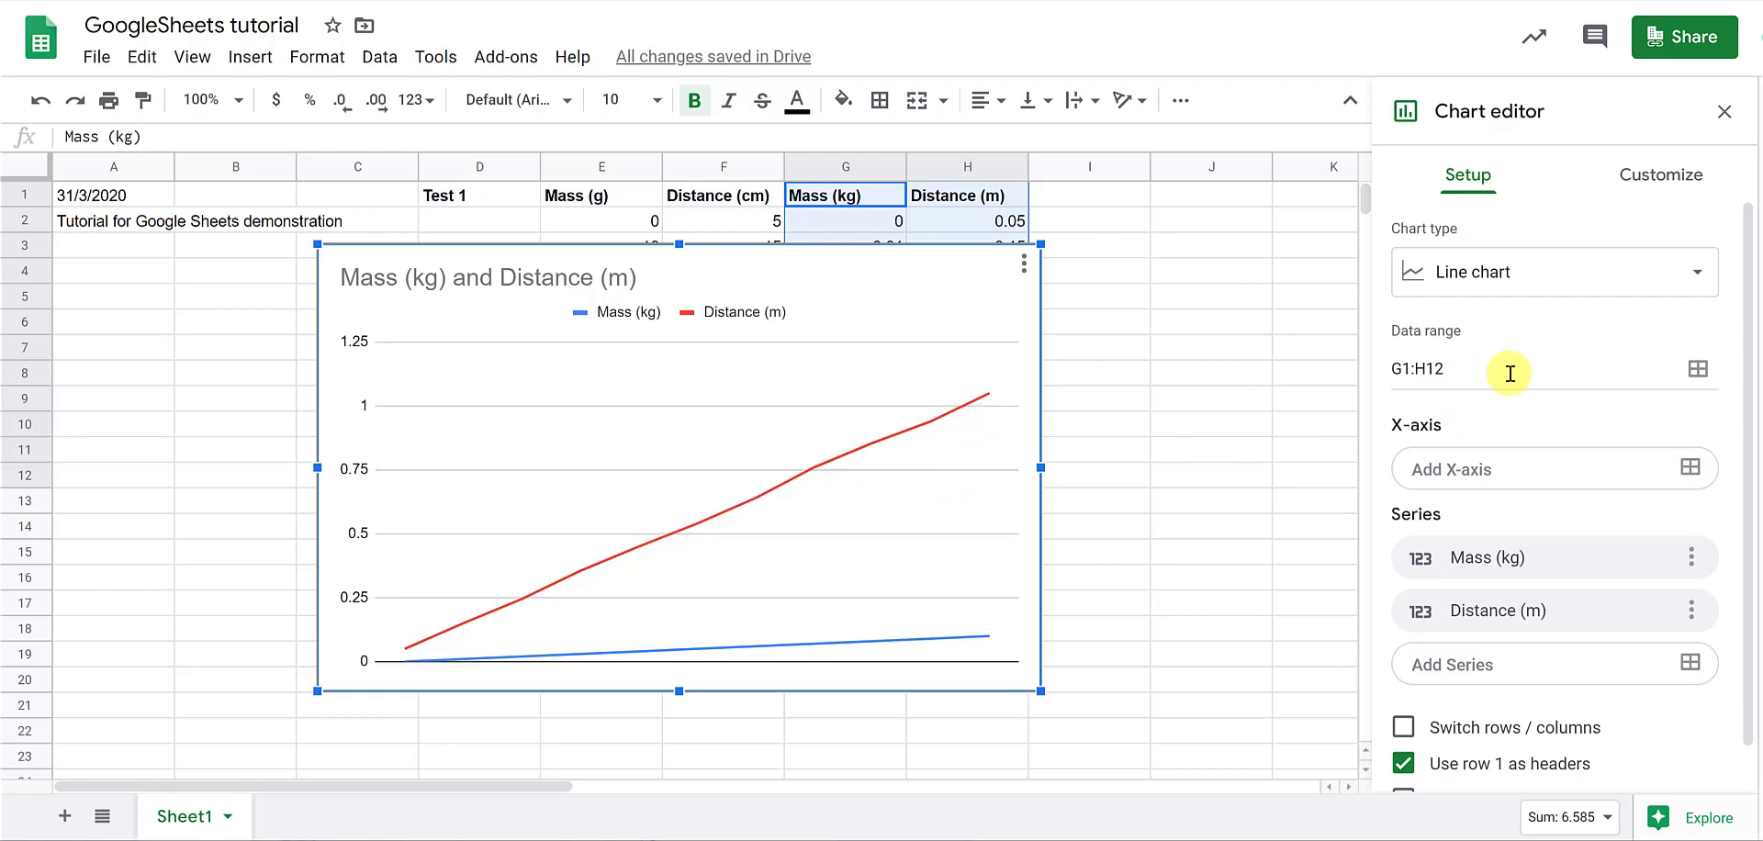
Change the line chart to a scatter chart and move it beside the data table so it no longer covers the values
{"action": "left_click", "coordinate": [1563, 274]}
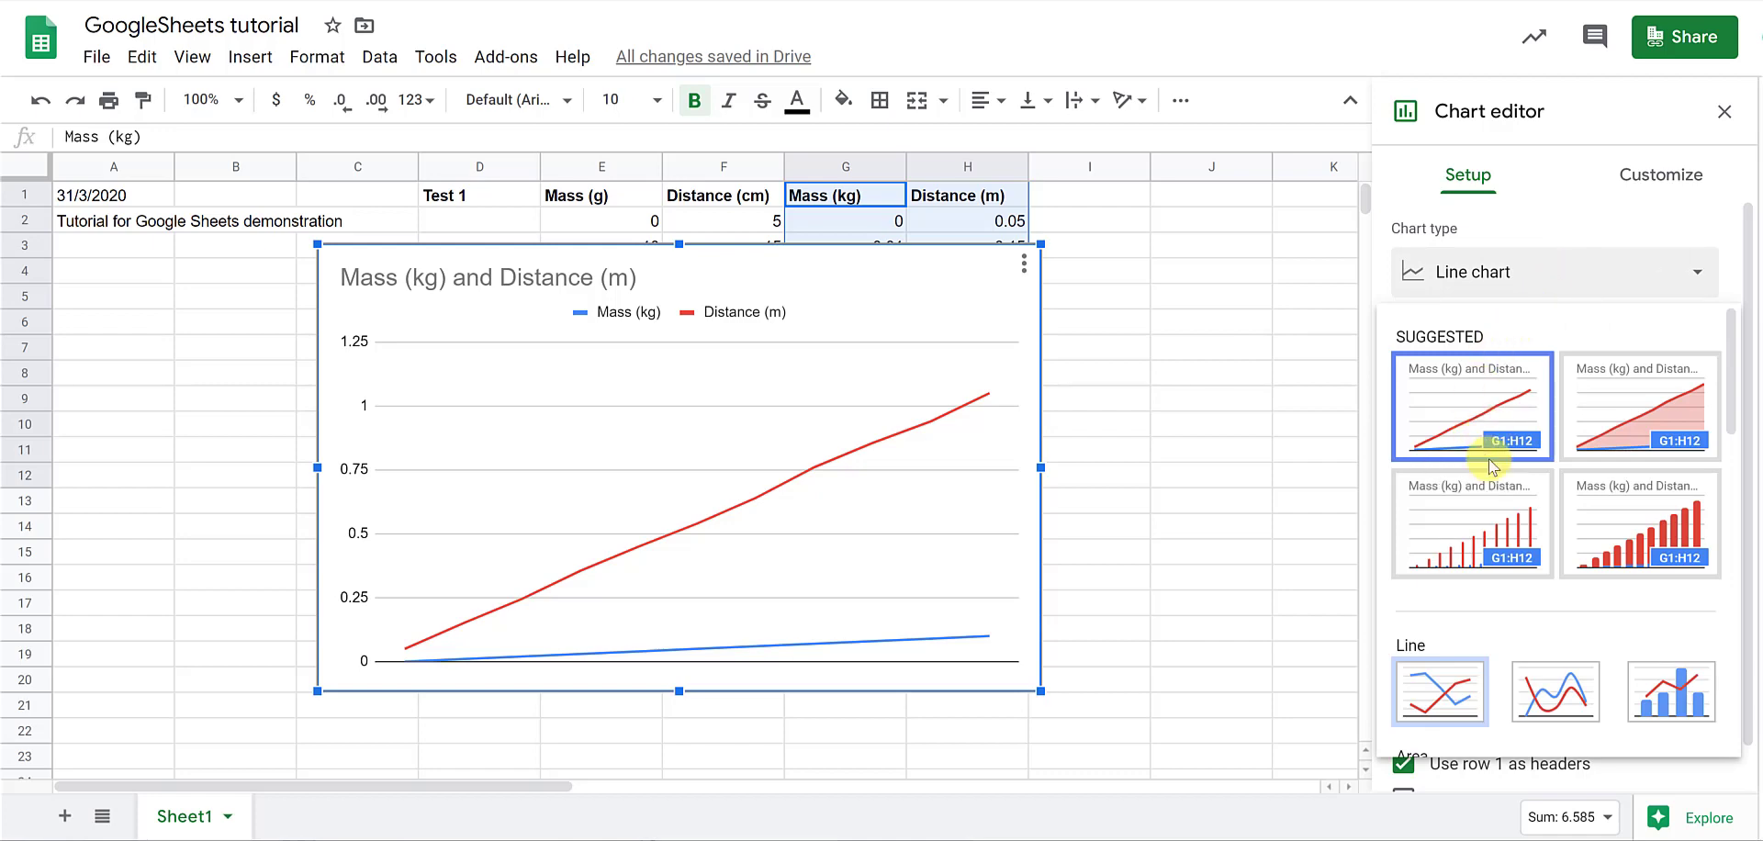
{"action": "scroll", "coordinate": [1489, 459], "scroll_direction": "down", "scroll_amount": 5}
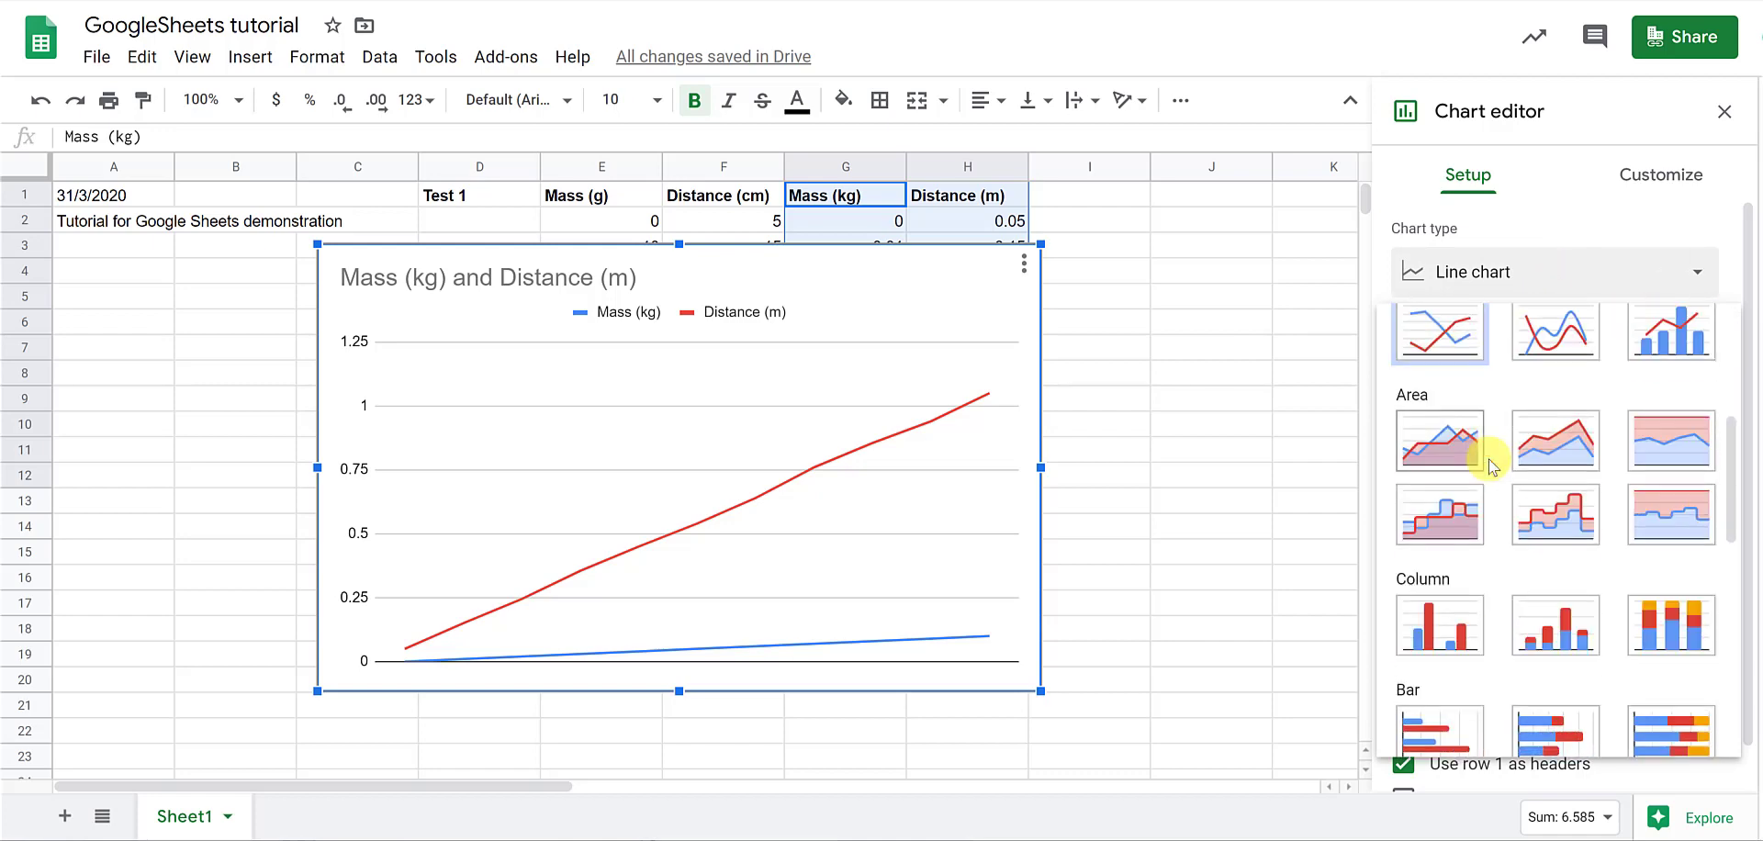
{"action": "scroll", "coordinate": [1489, 459], "scroll_direction": "down", "scroll_amount": 2}
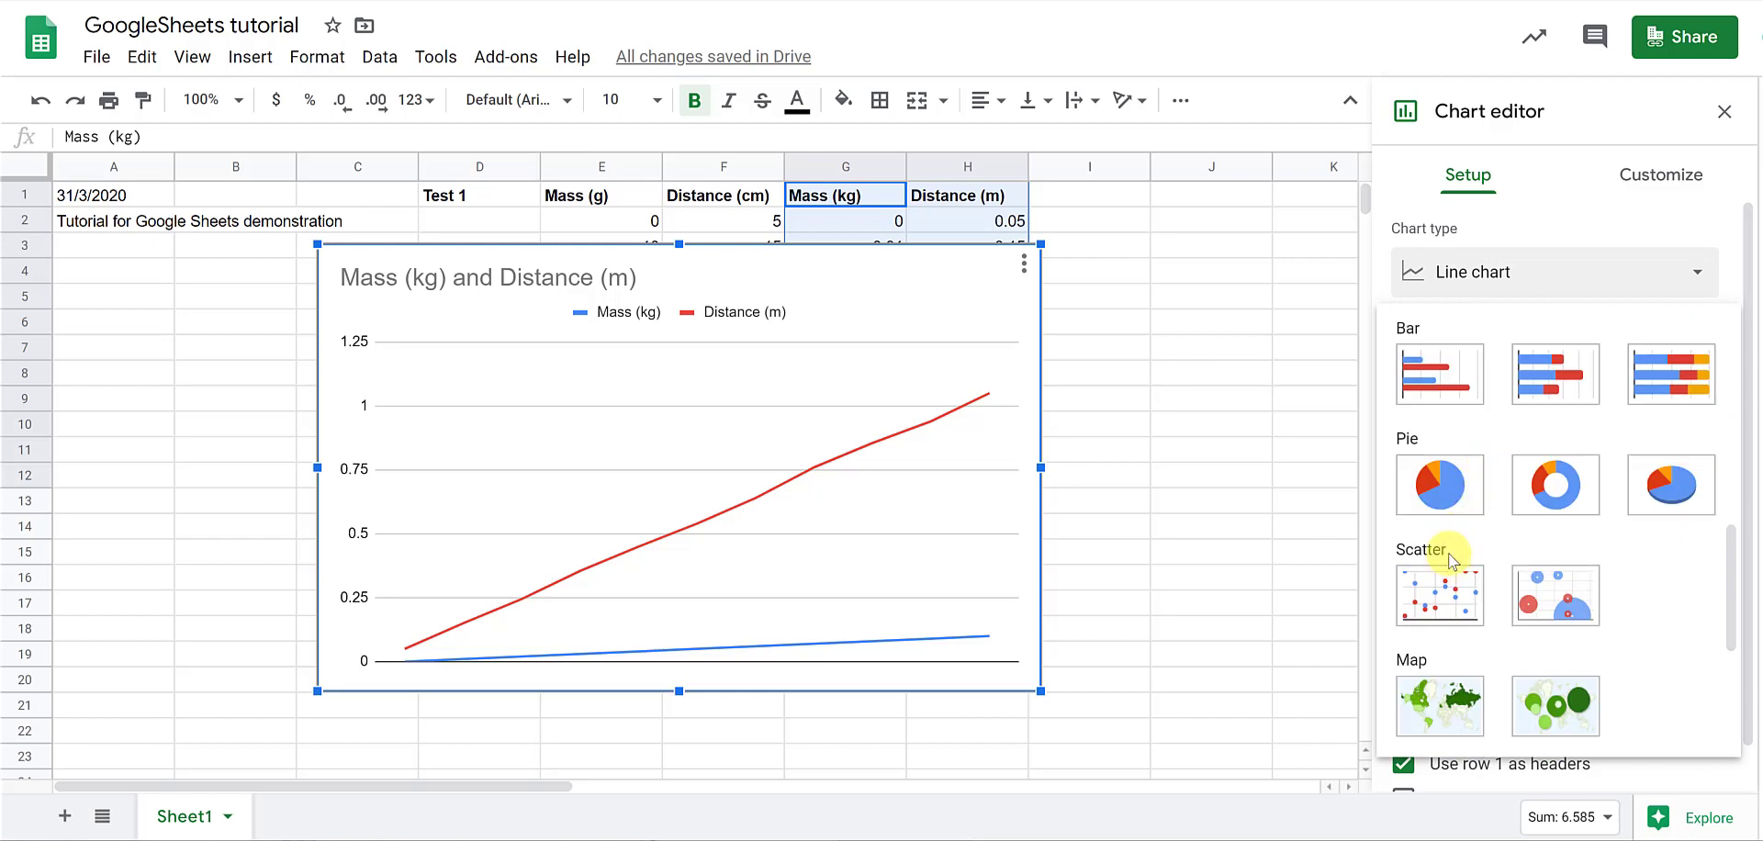
{"action": "left_click", "coordinate": [1441, 602]}
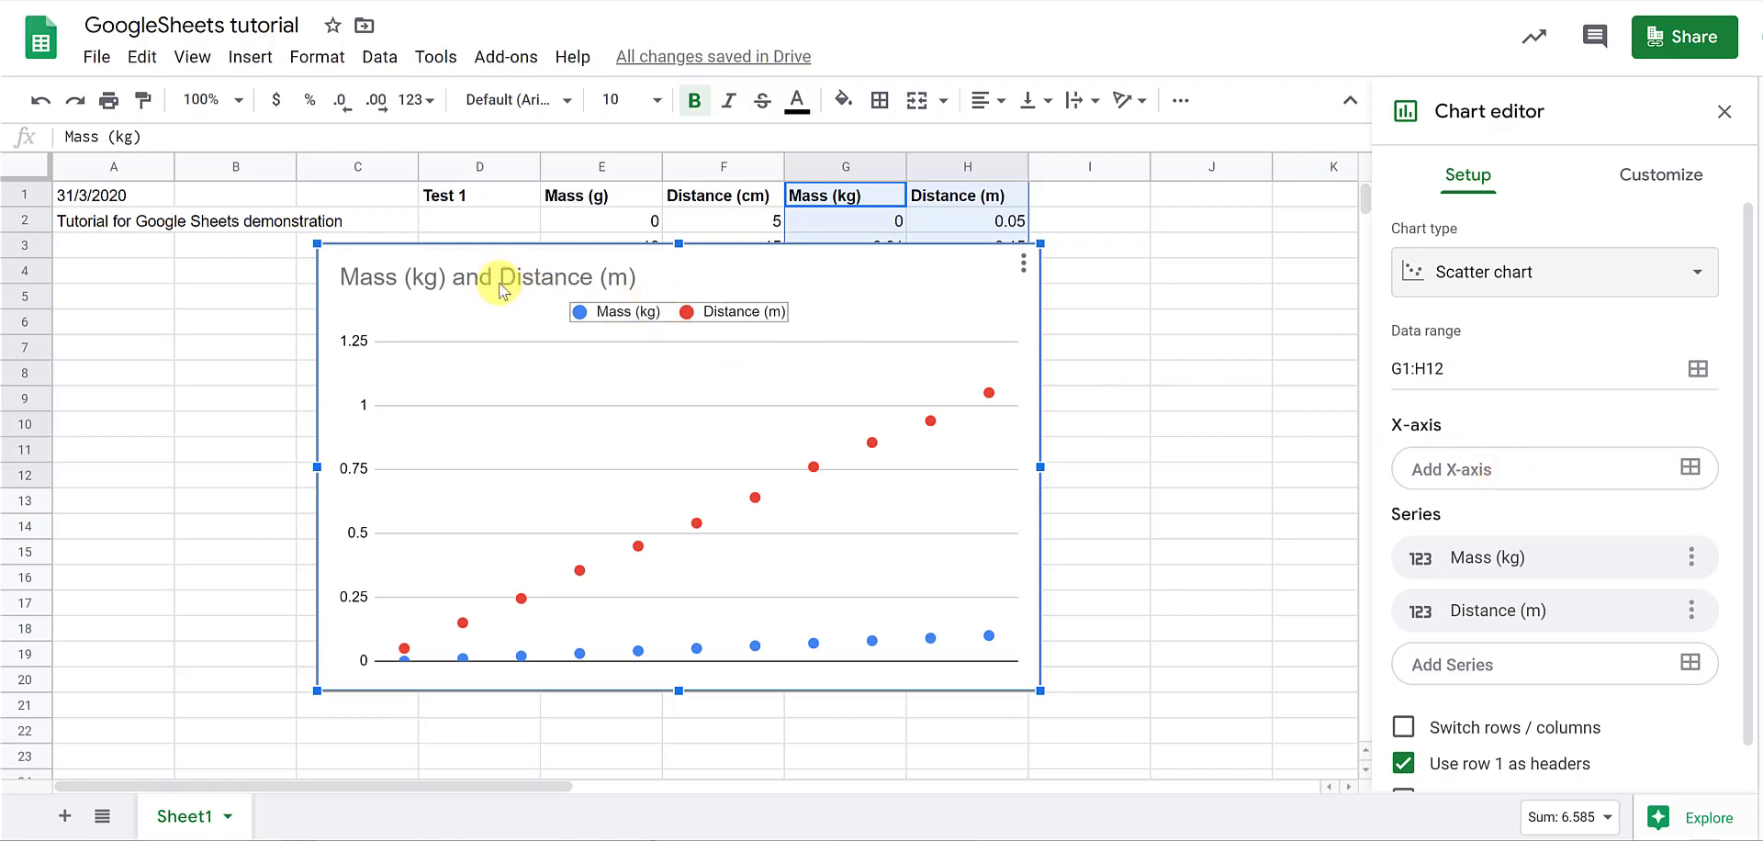
{"action": "left_click", "coordinate": [345, 247]}
{"action": "left_click_drag", "start_coordinate": [365, 325], "coordinate": [1100, 279]}
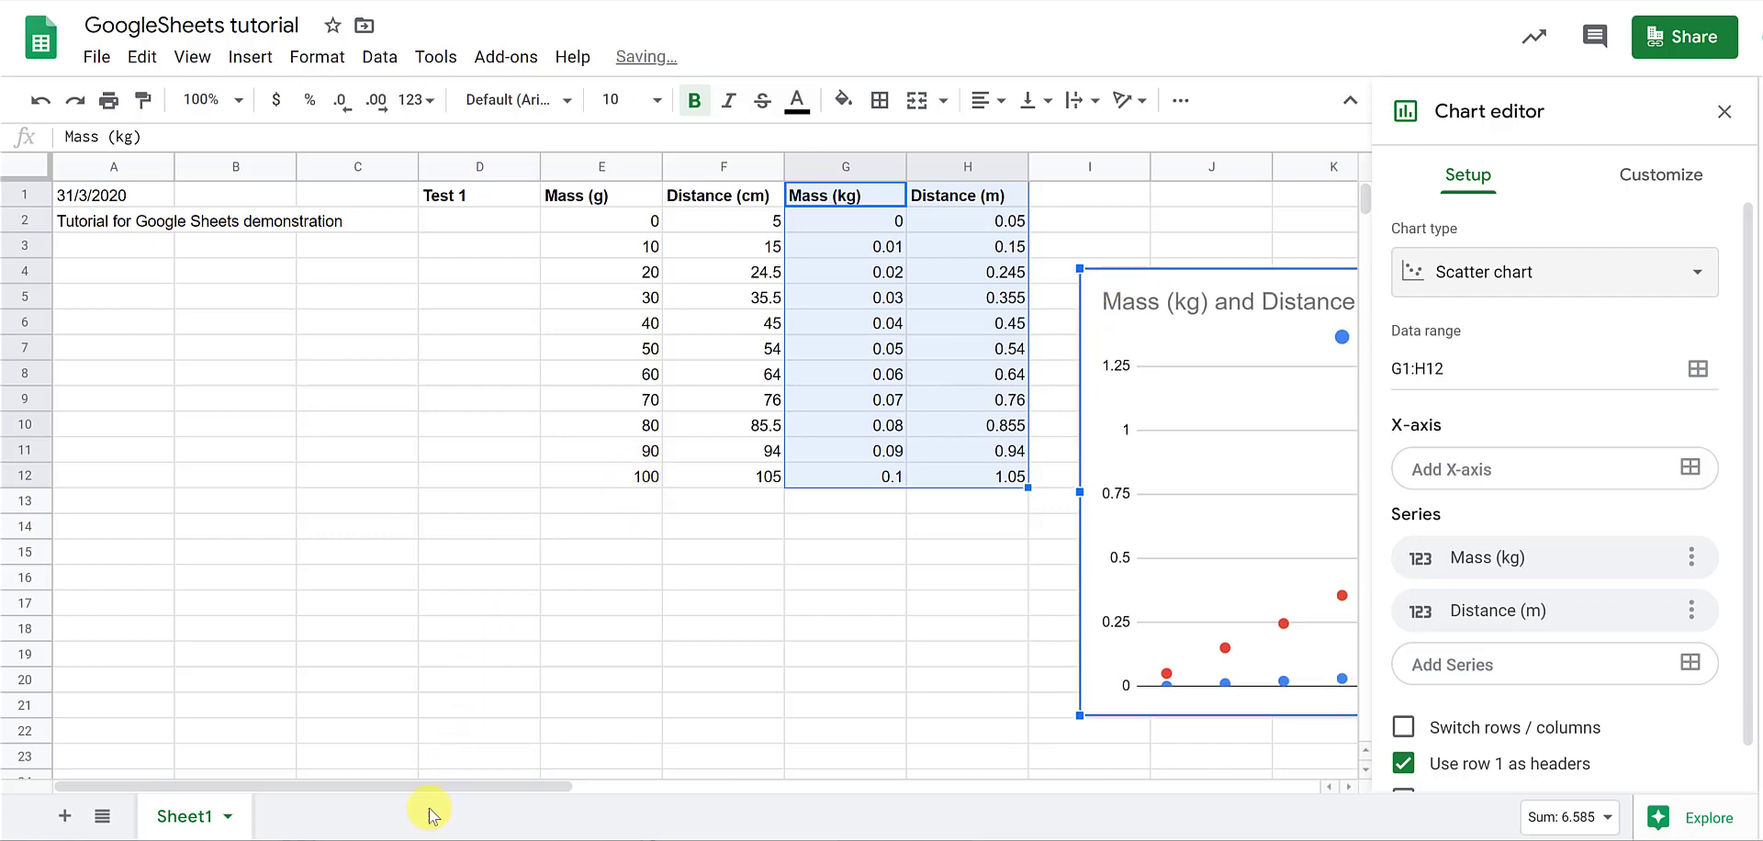
Set the scatter chart's X-axis to the Mass (kg) column, using the range G1:G12
{"action": "left_click_drag", "start_coordinate": [389, 786], "coordinate": [631, 776]}
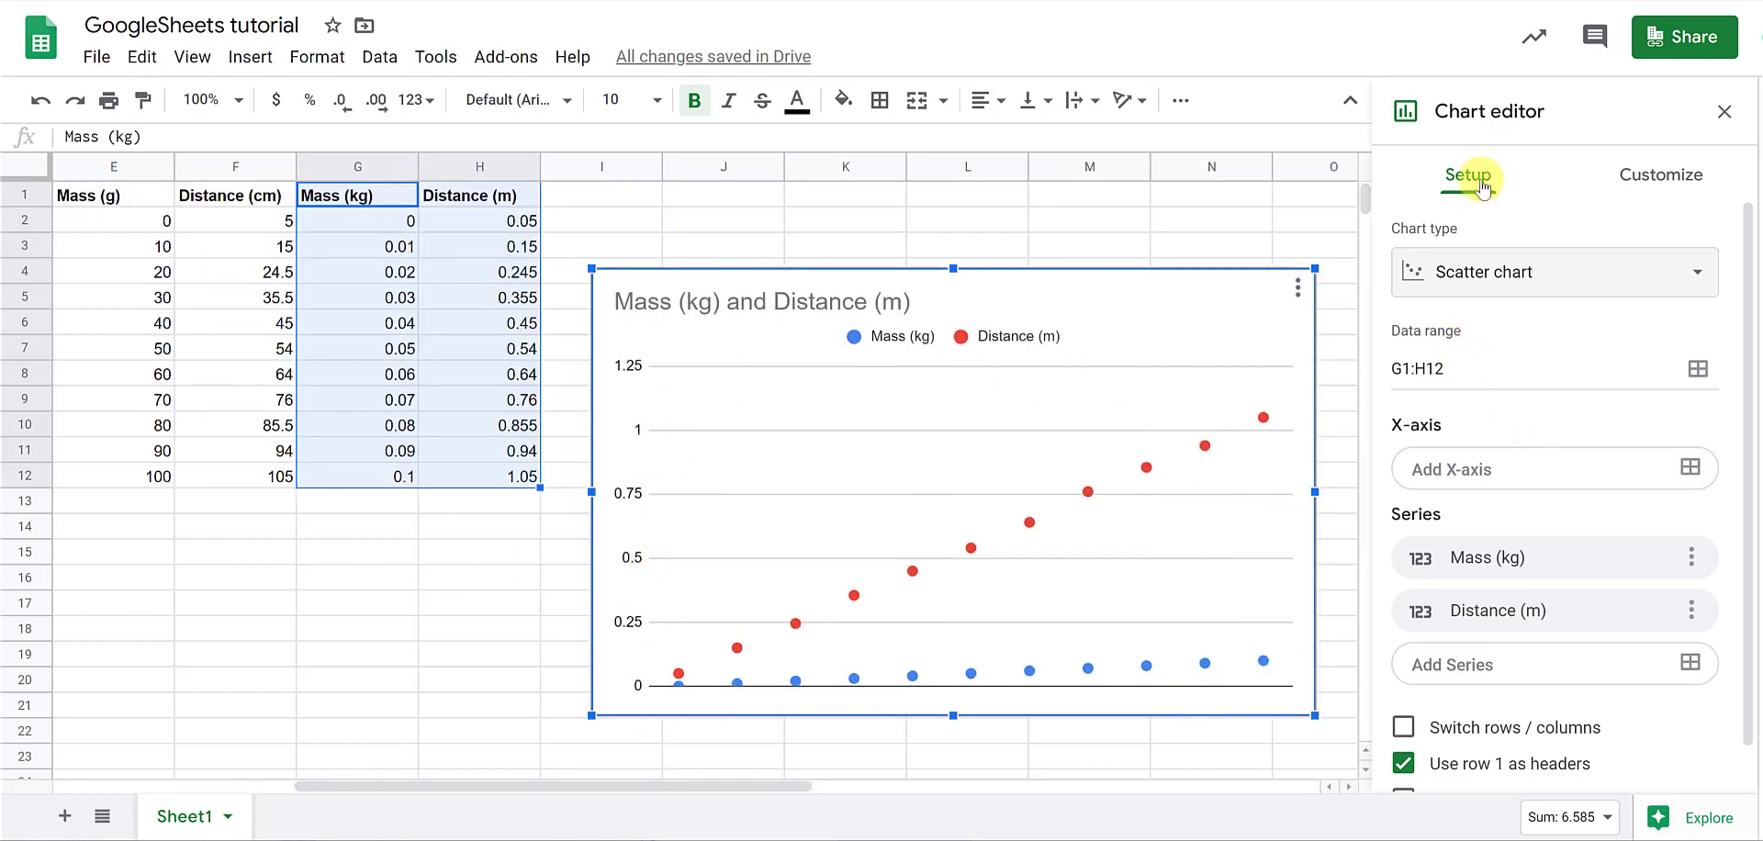
{"action": "left_click", "coordinate": [1478, 473]}
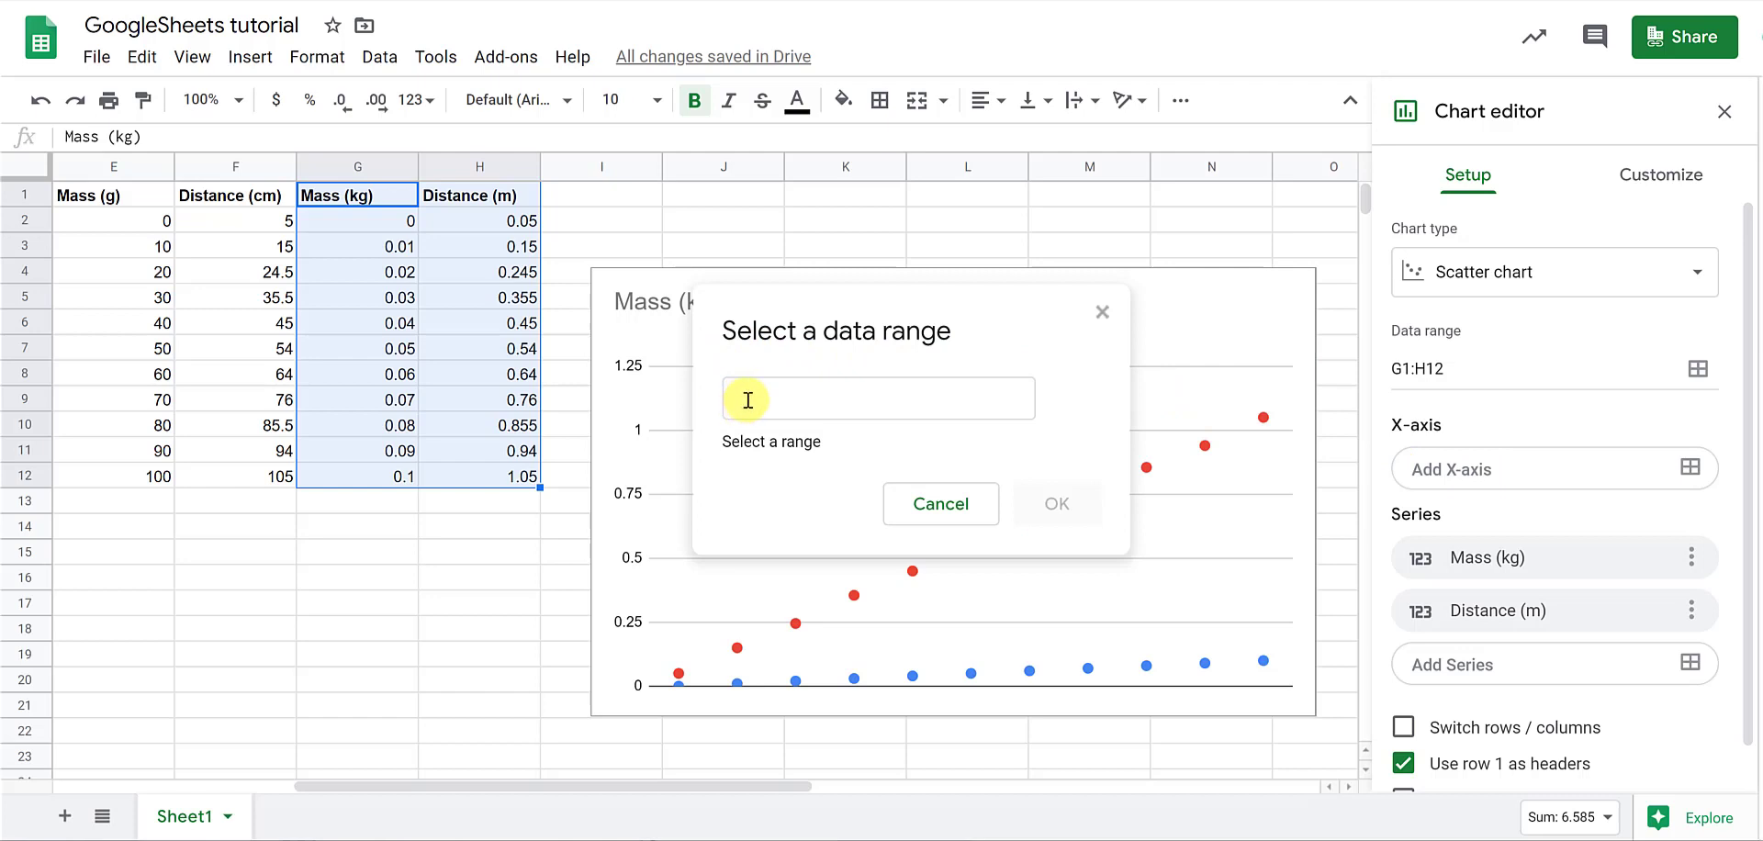
{"action": "left_click", "coordinate": [781, 392]}
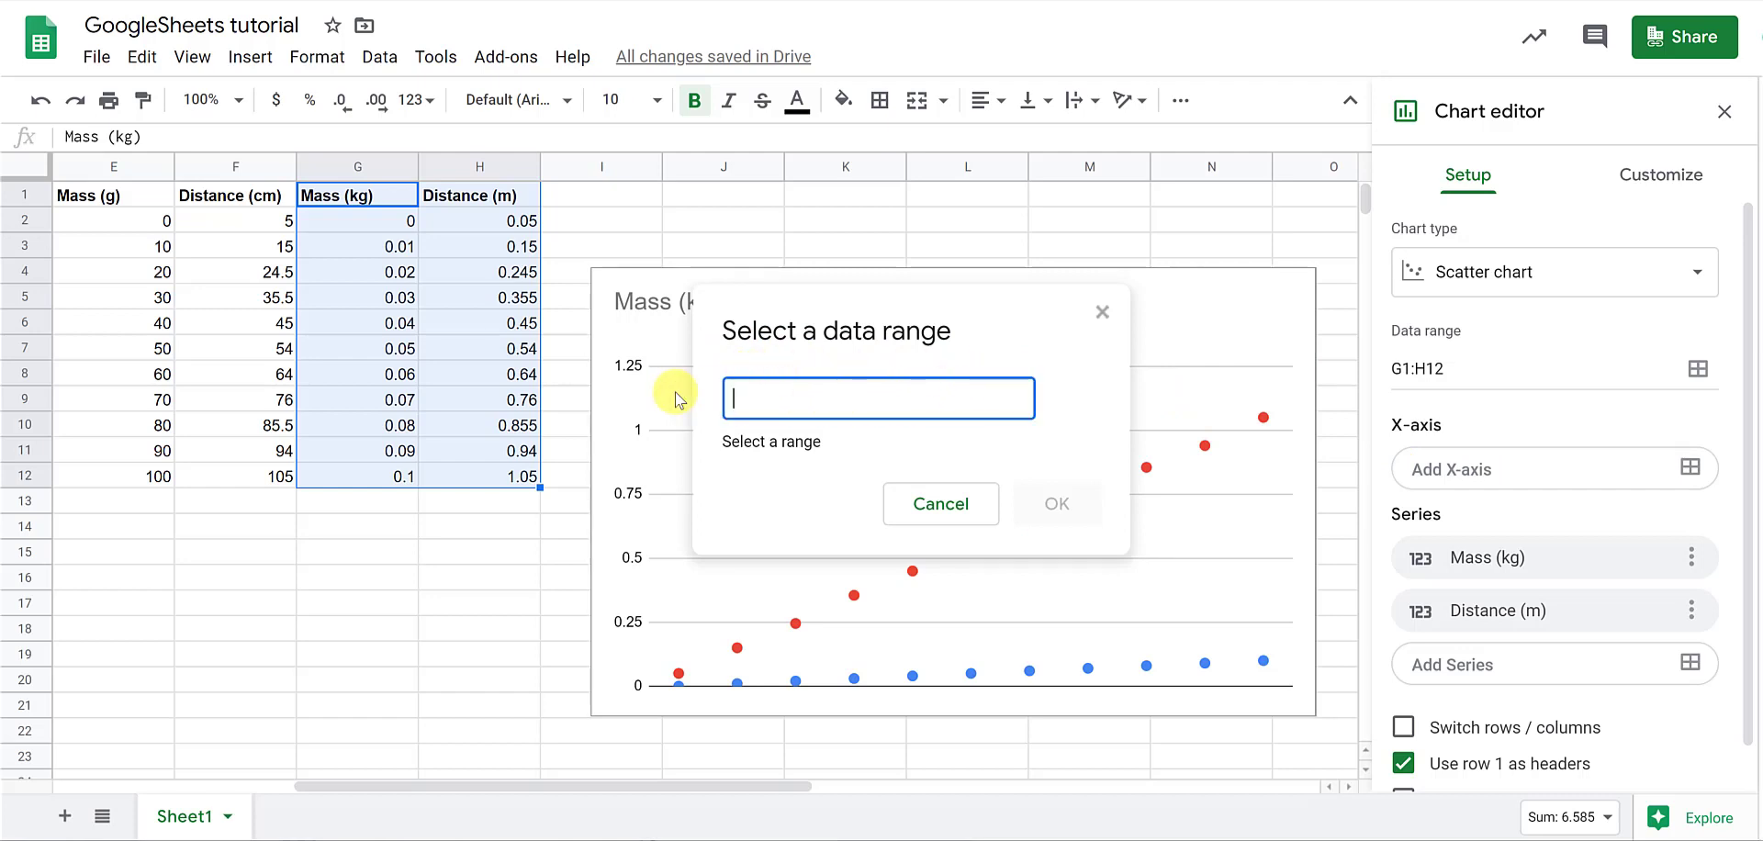
{"action": "left_click", "coordinate": [362, 196]}
{"action": "left_click_drag", "start_coordinate": [353, 347], "coordinate": [357, 477]}
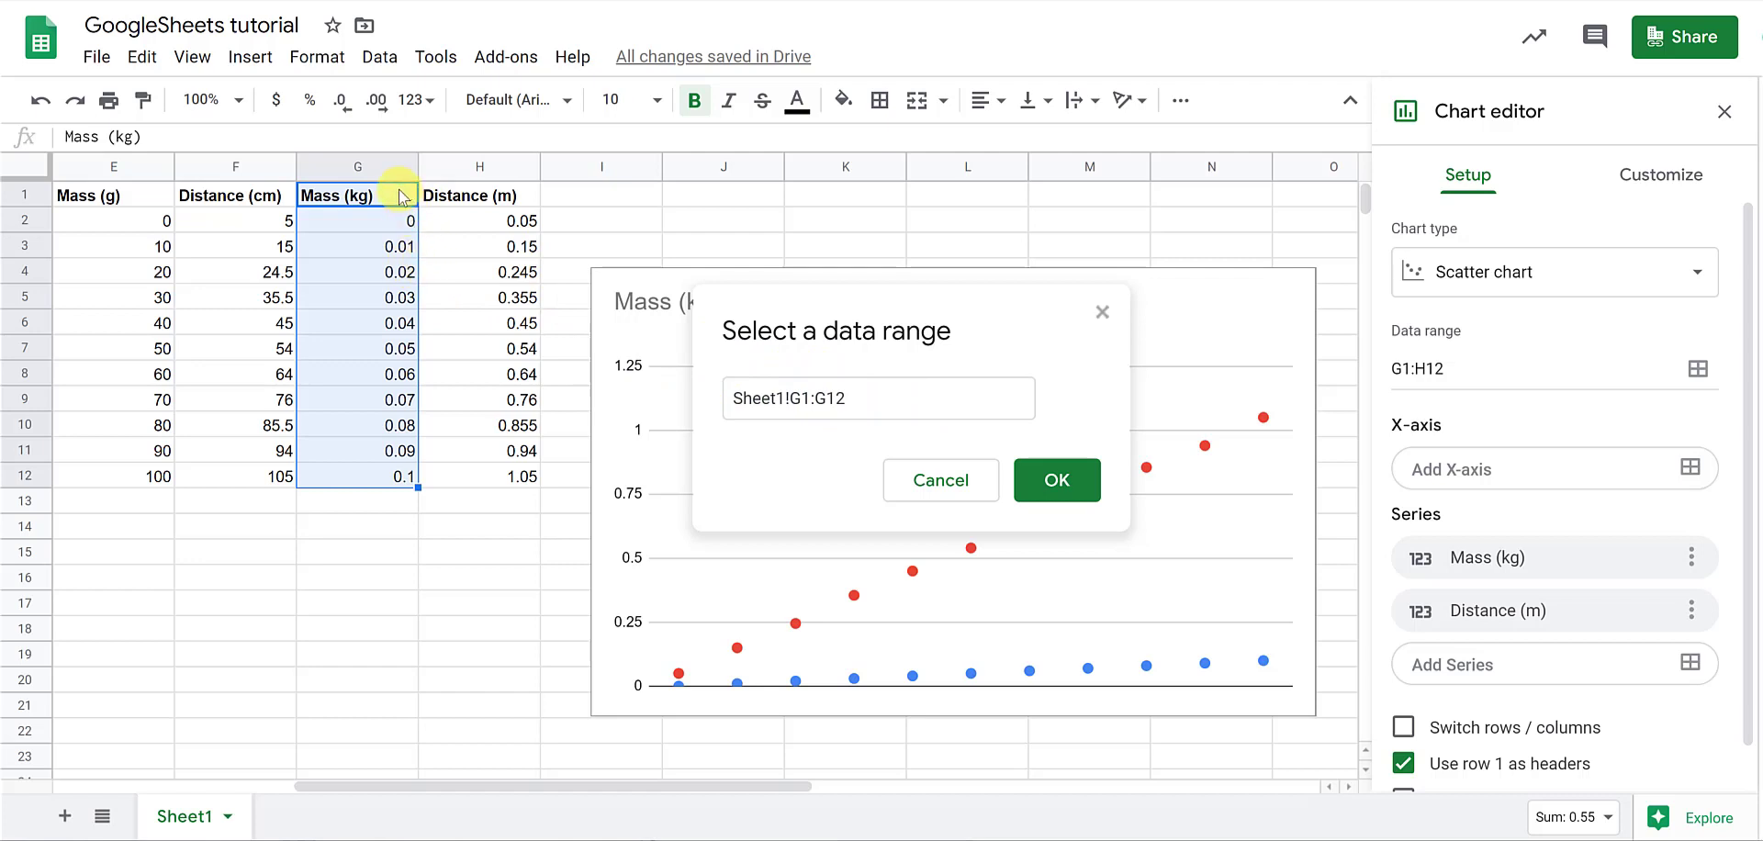
{"action": "left_click", "coordinate": [1058, 482]}
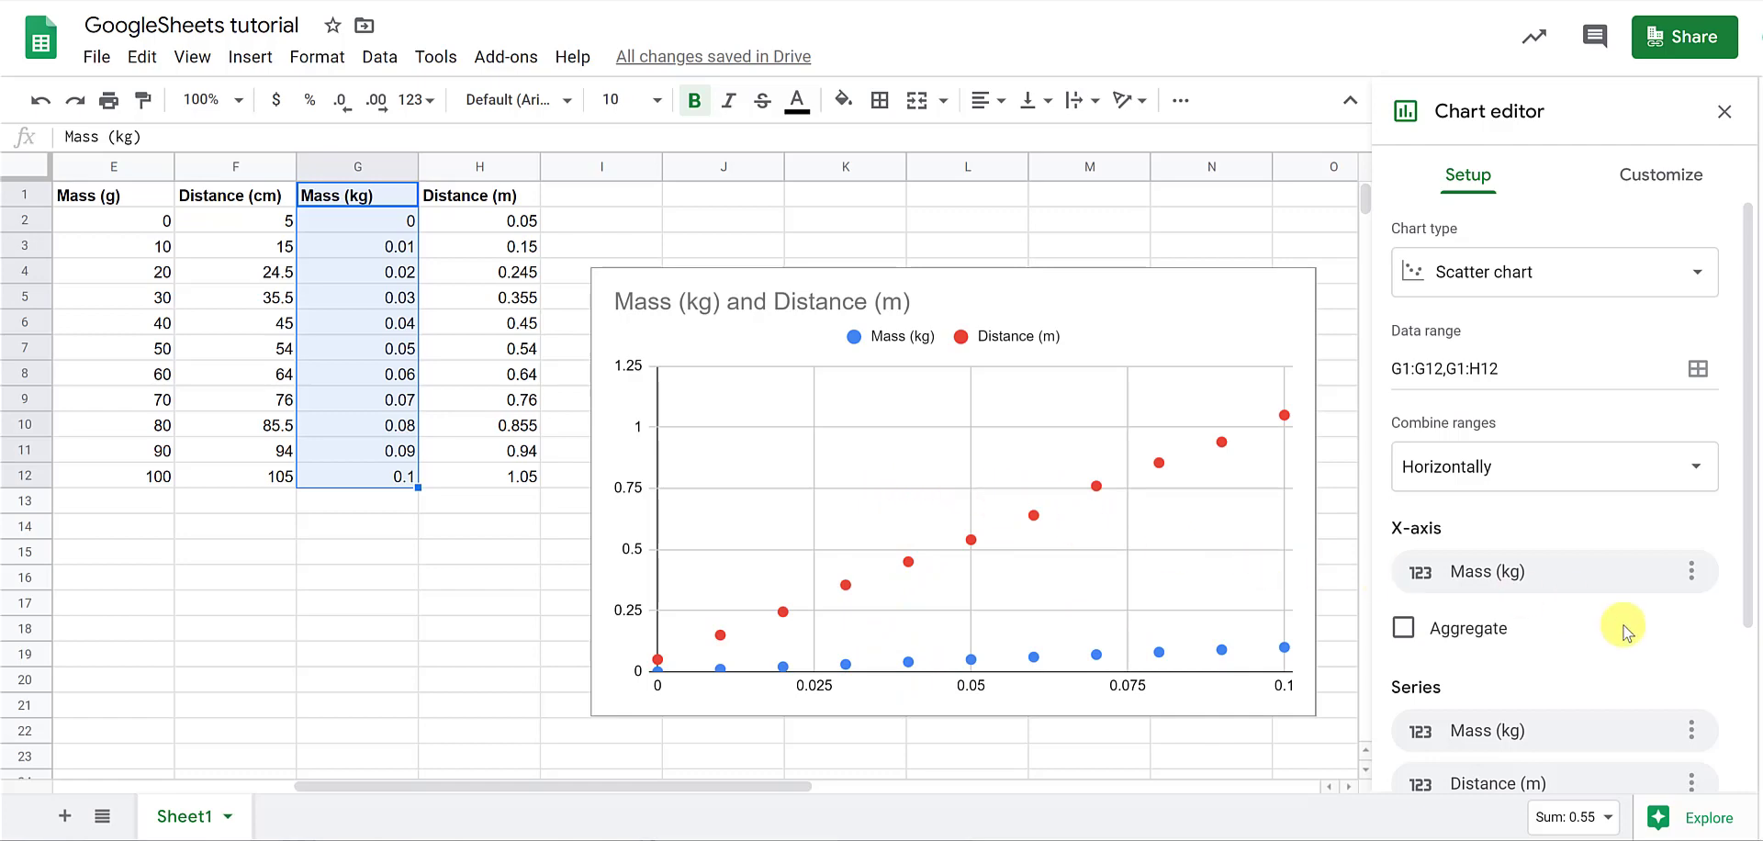
Remove the Mass (kg) series from the scatter chart so only Distance (m) is plotted
{"action": "scroll", "coordinate": [1623, 627], "scroll_direction": "down", "scroll_amount": 3}
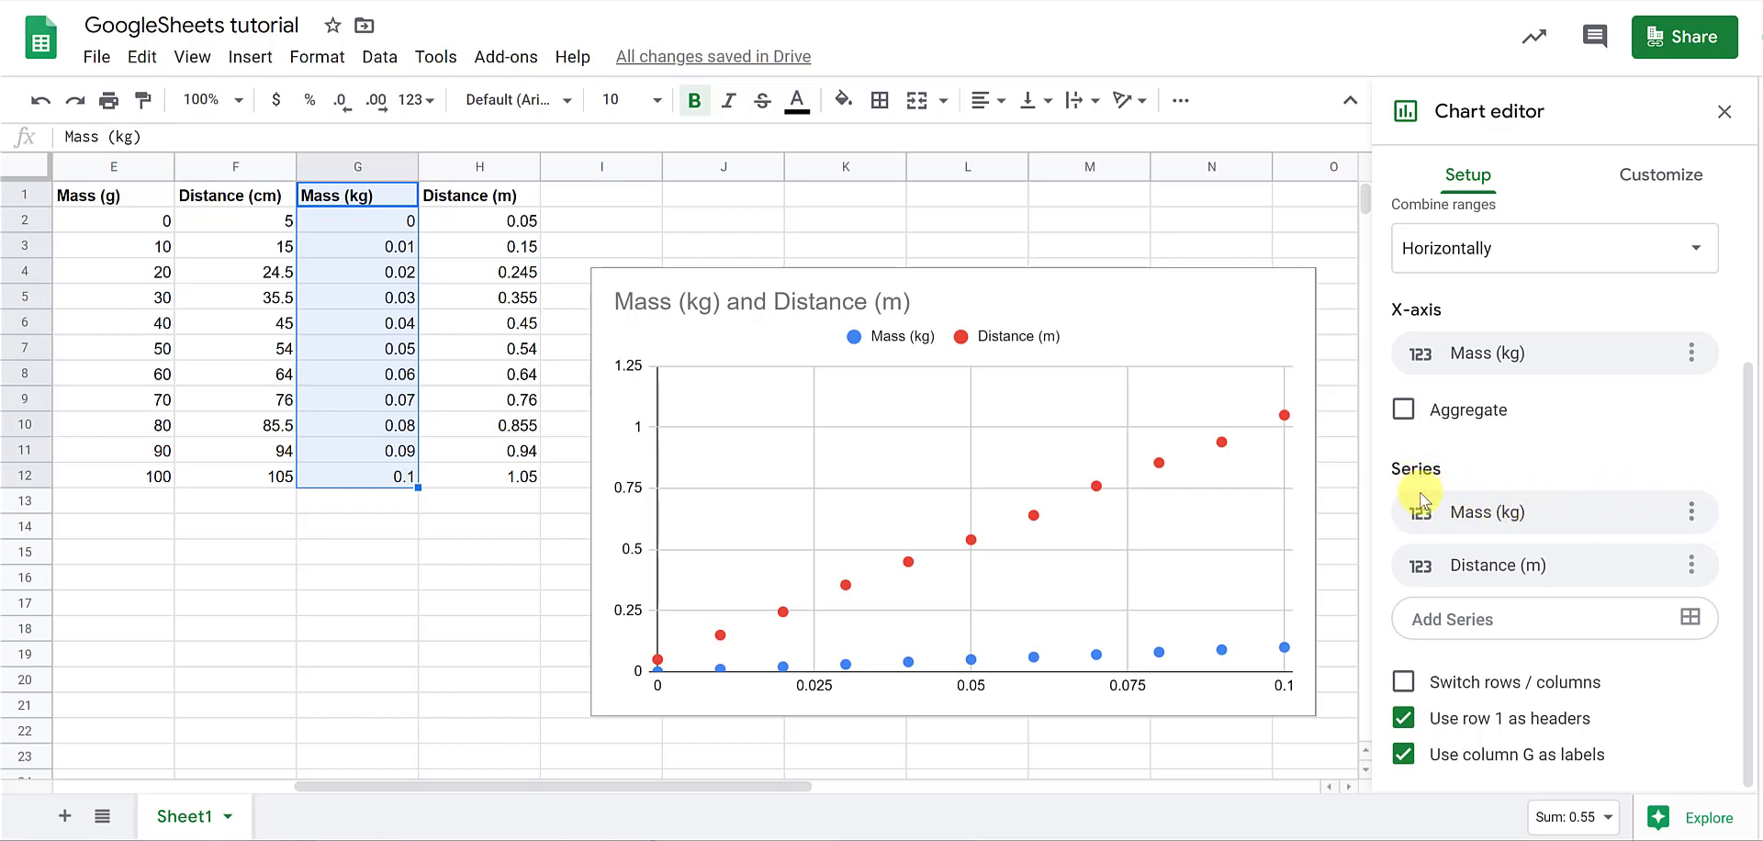
{"action": "left_click", "coordinate": [1692, 512]}
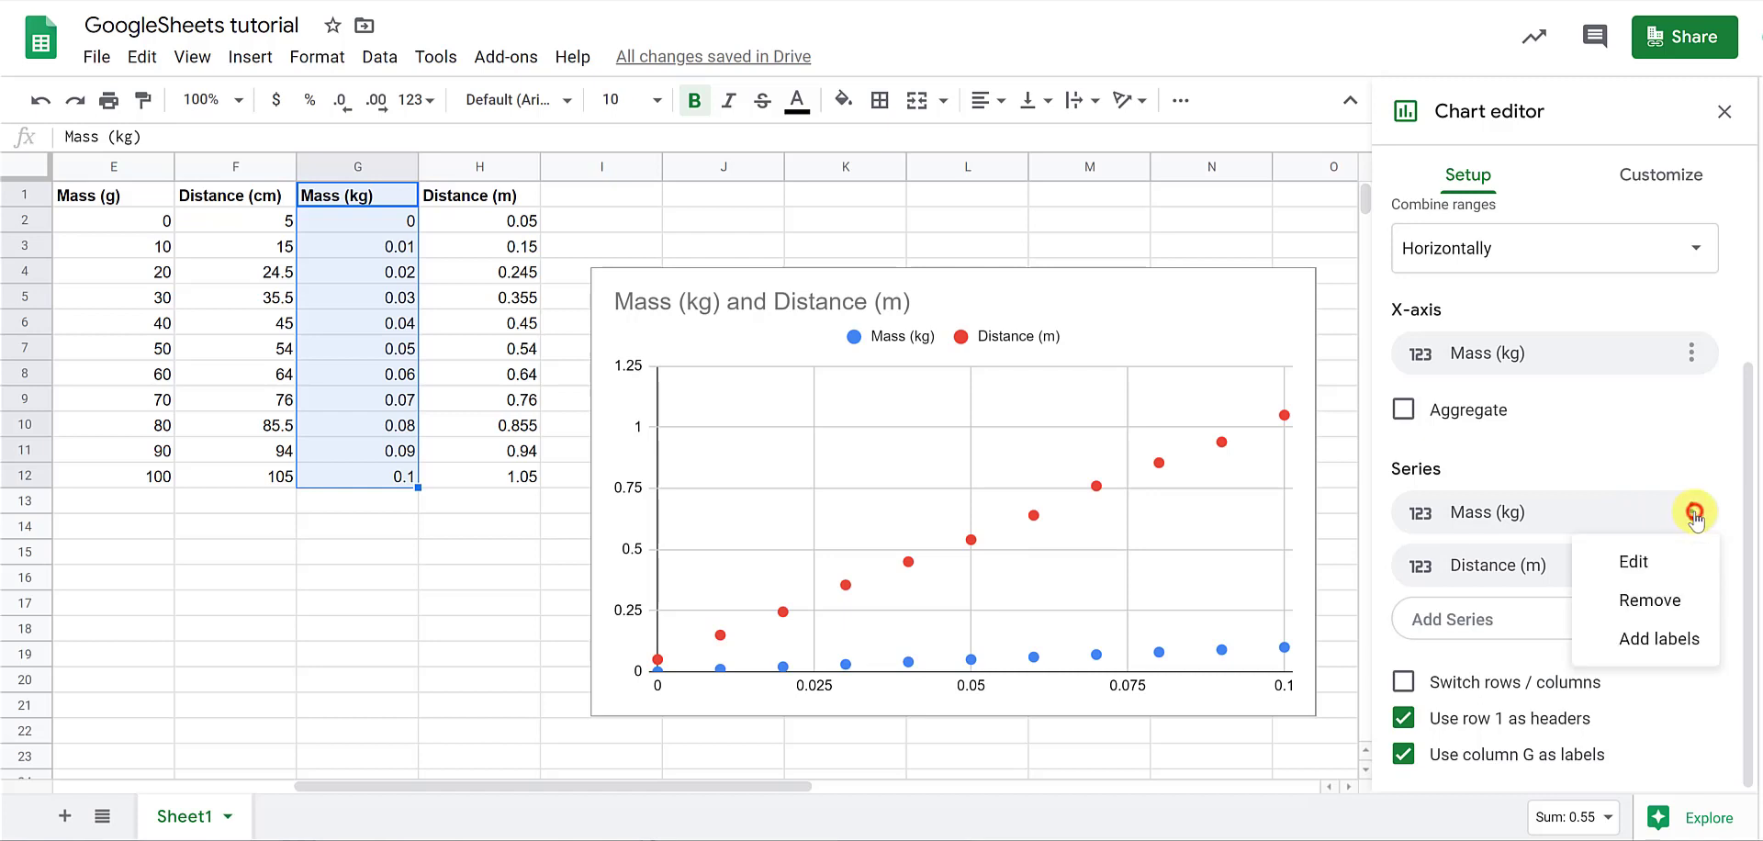
{"action": "left_click", "coordinate": [1660, 607]}
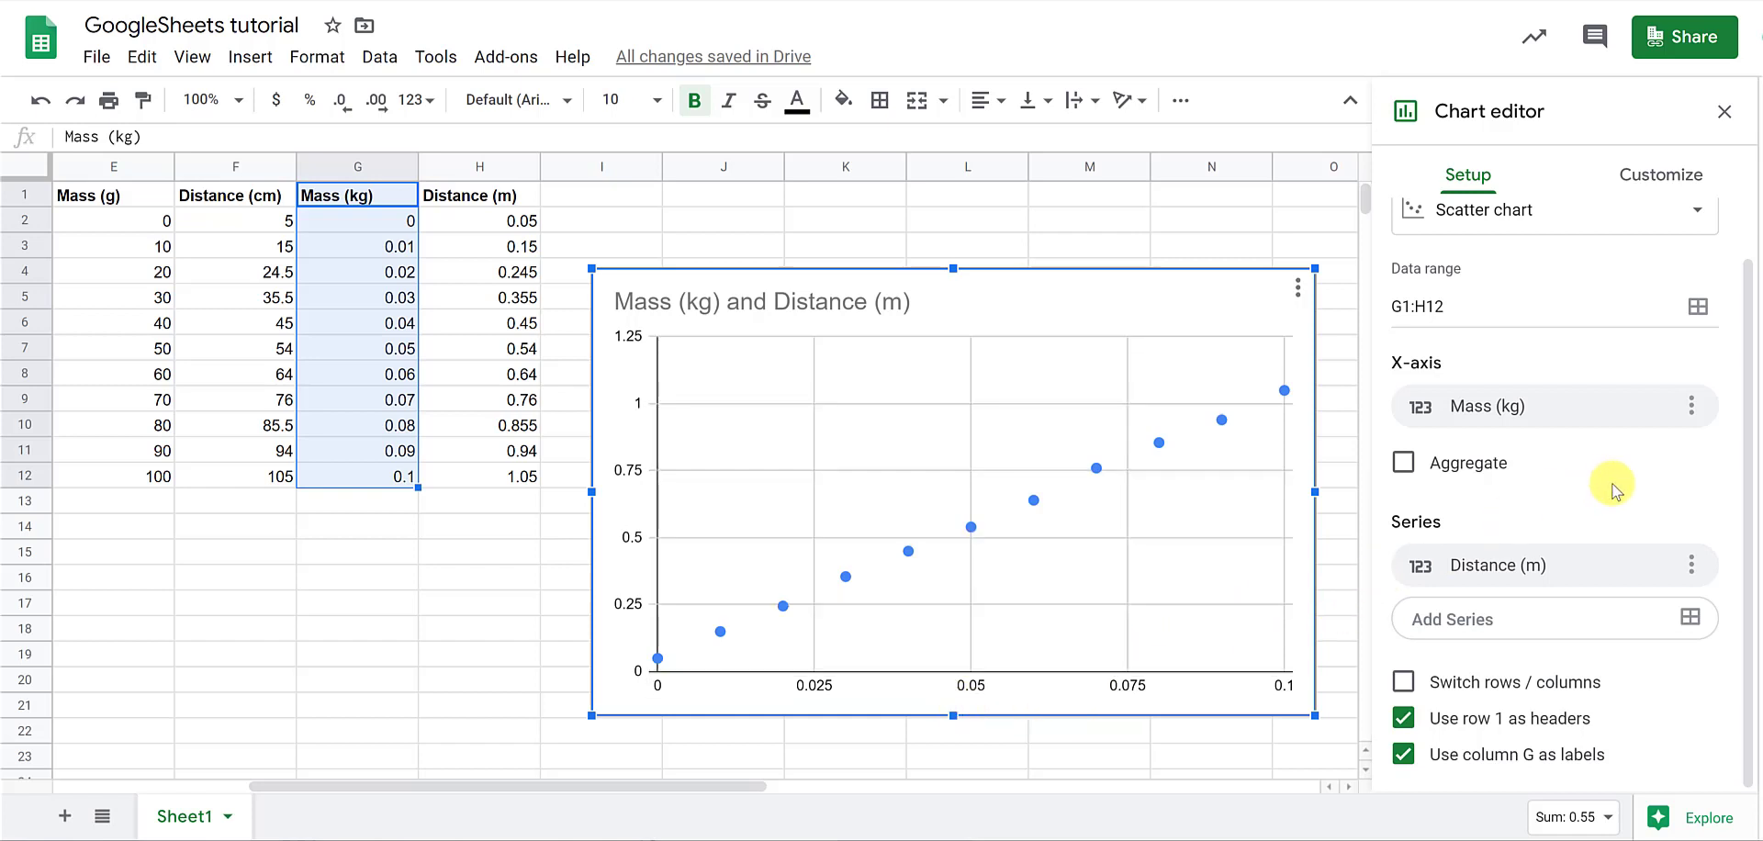
{"action": "scroll", "coordinate": [1615, 491], "scroll_direction": "up", "scroll_amount": 1}
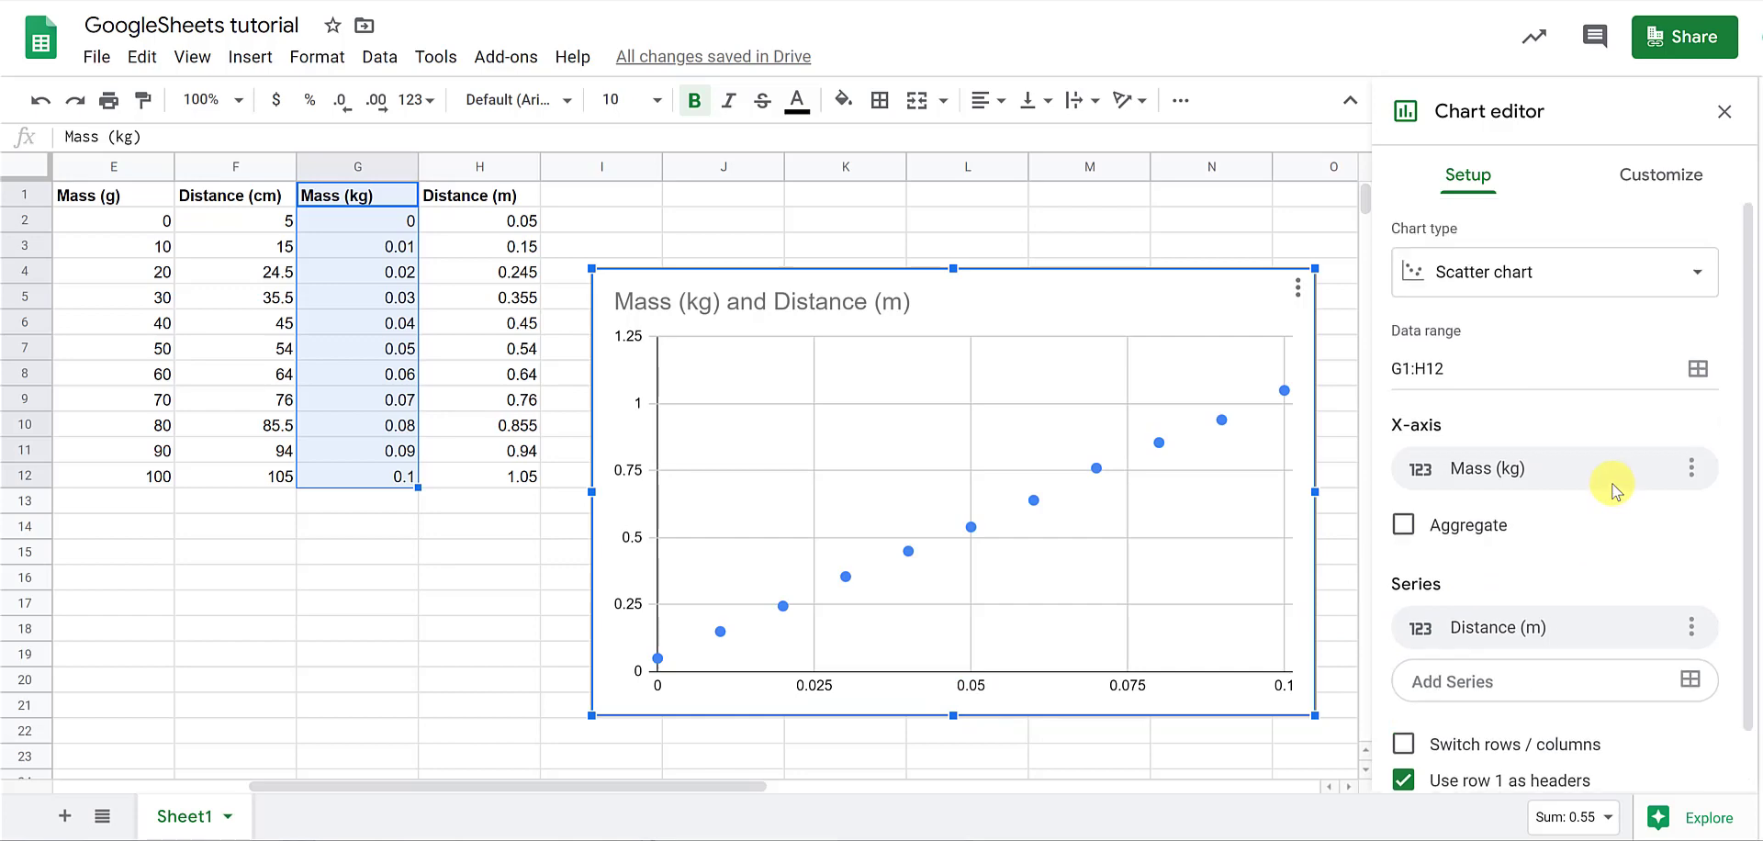
{"action": "scroll", "coordinate": [1613, 485], "scroll_direction": "down", "scroll_amount": 1}
{"action": "scroll", "coordinate": [1606, 480], "scroll_direction": "up", "scroll_amount": 1}
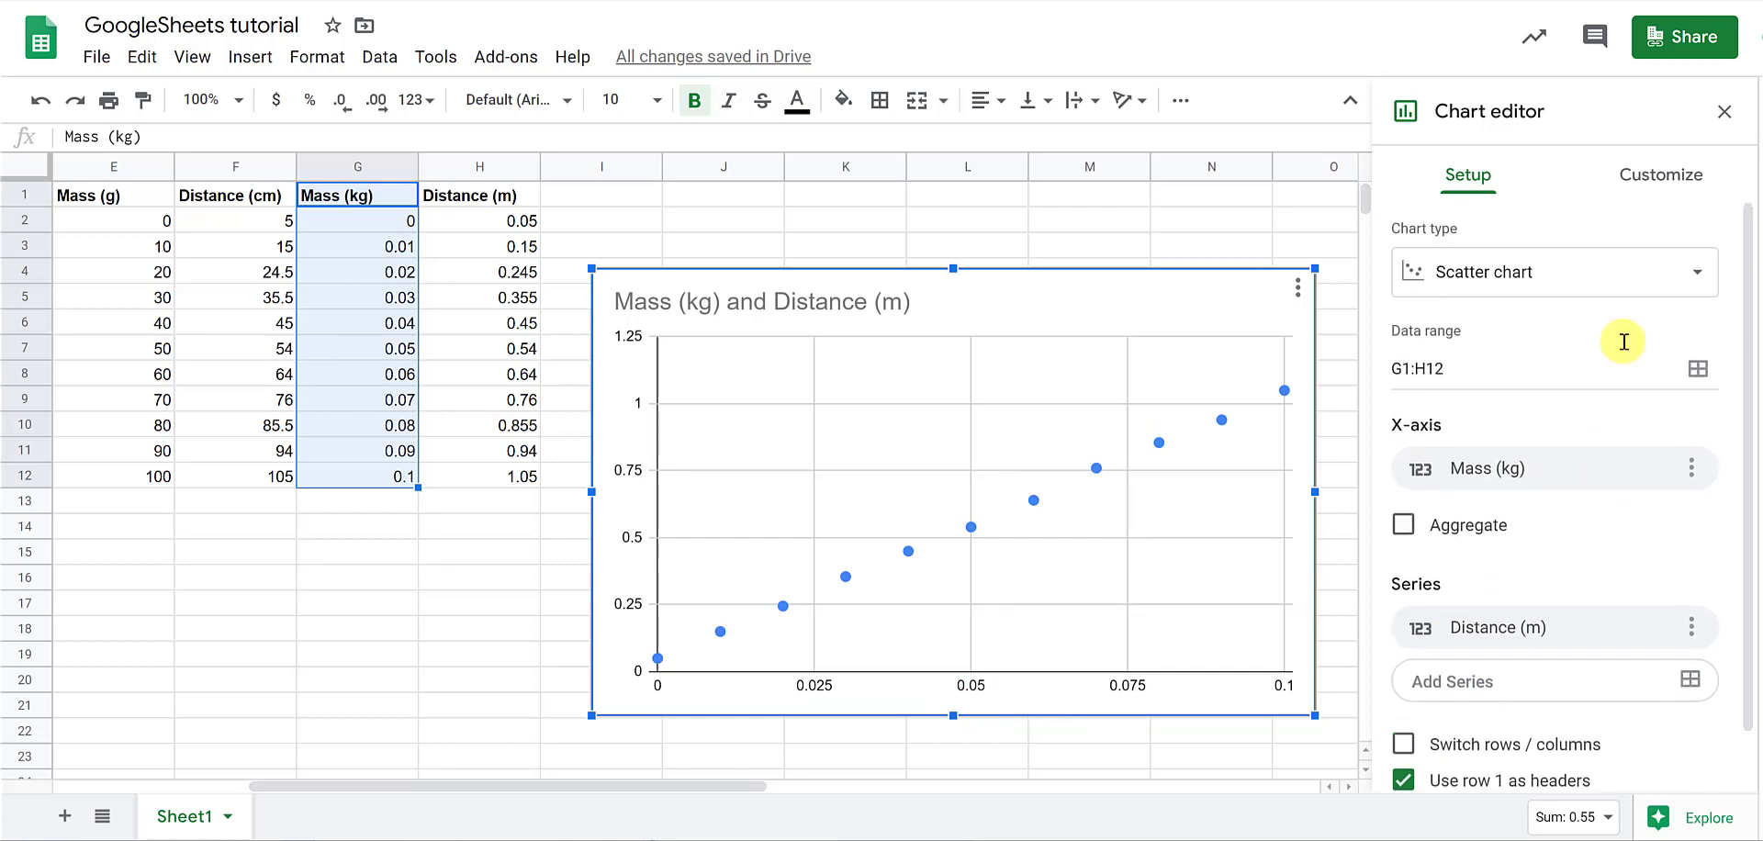
Add the horizontal axis title "Mass (kg)" to the chart and make it bold
{"action": "left_click", "coordinate": [1662, 174]}
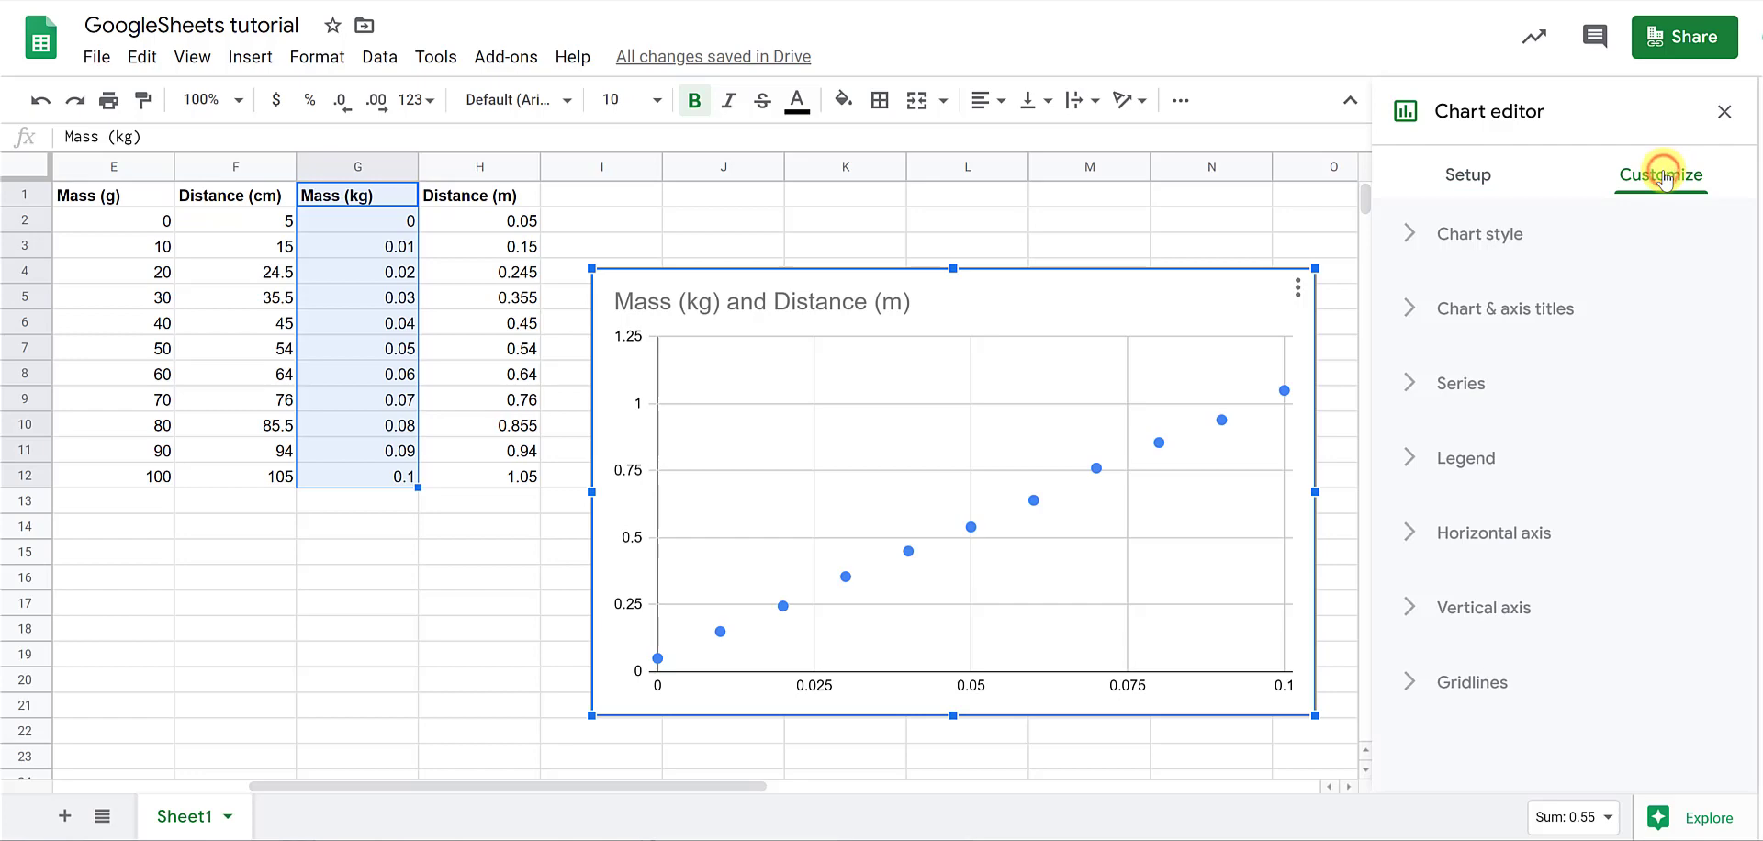
{"action": "left_click", "coordinate": [1443, 234]}
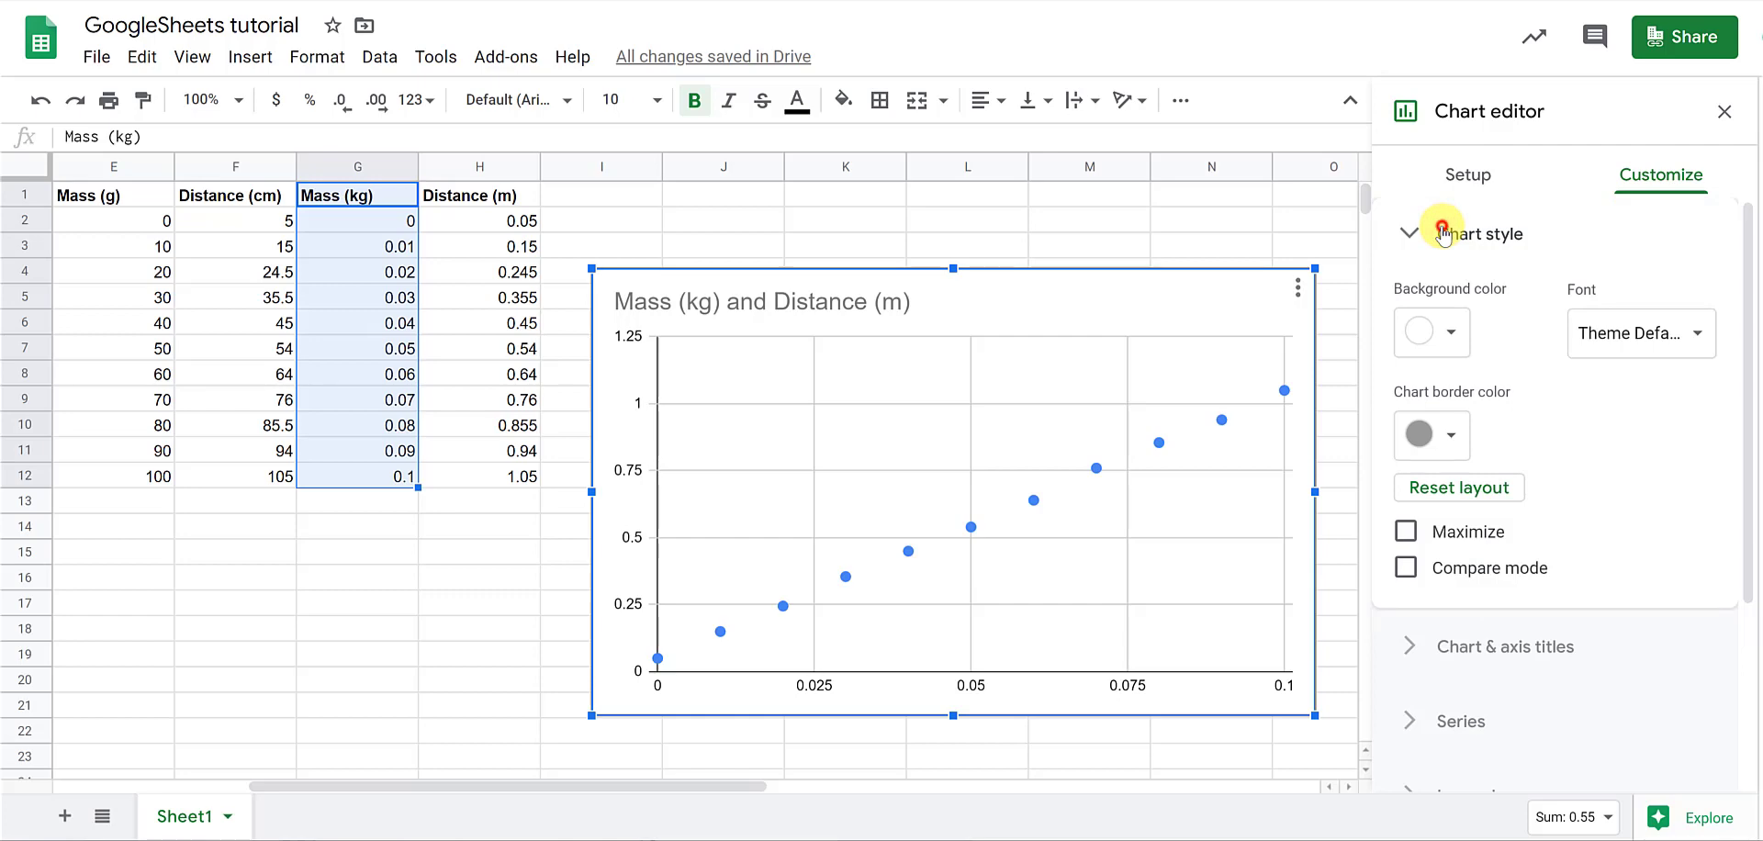
{"action": "left_click", "coordinate": [1443, 233]}
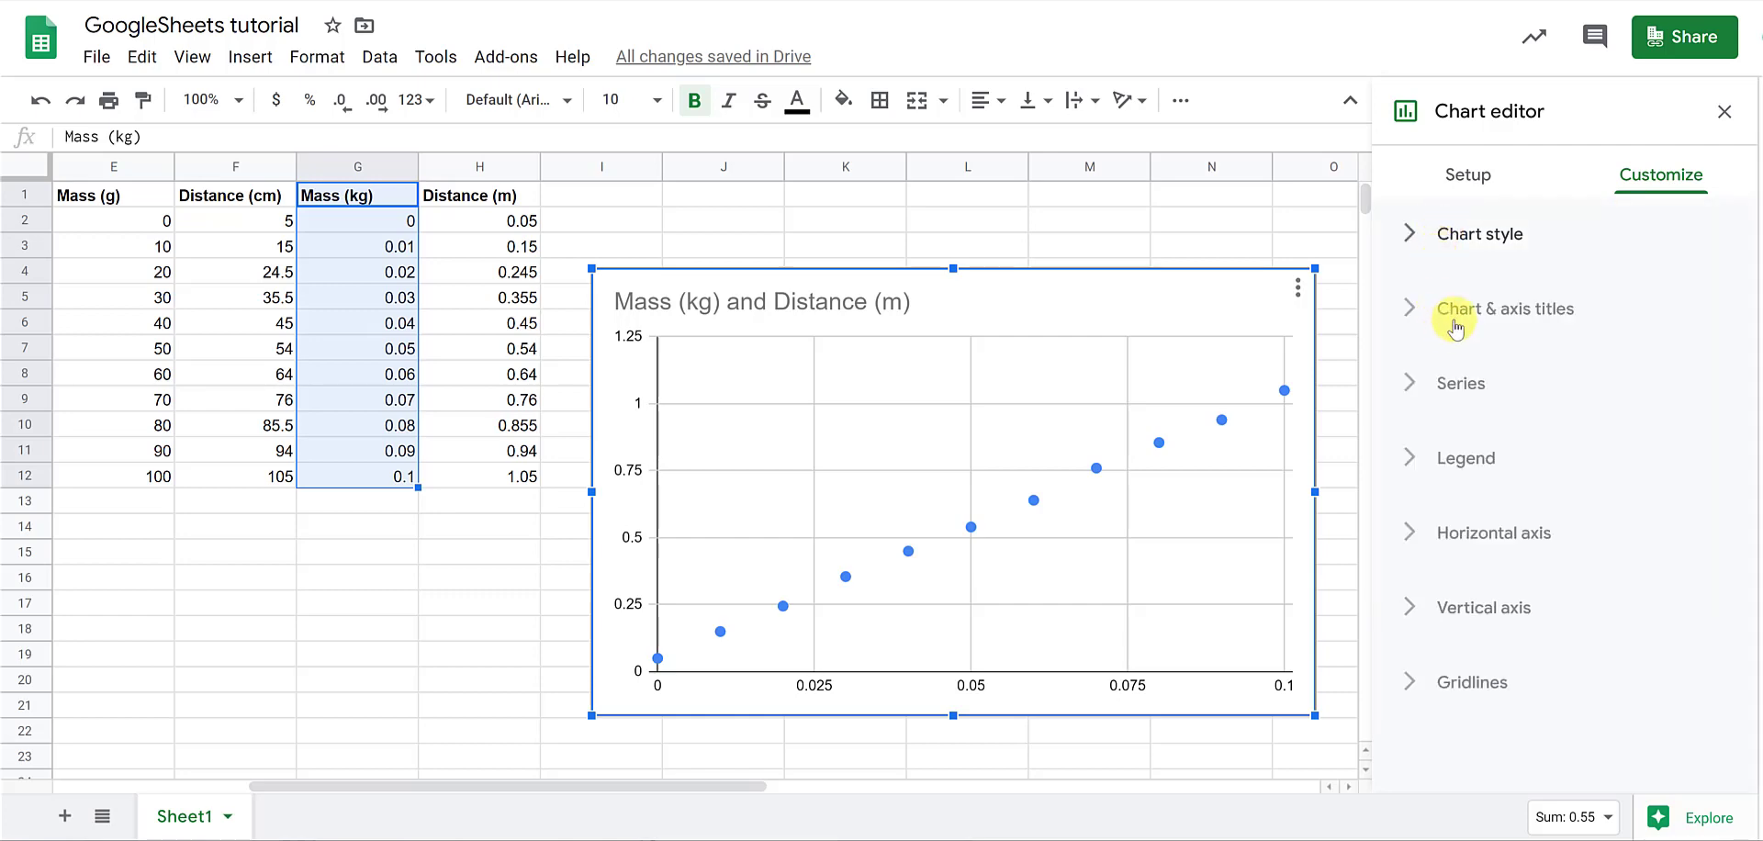
{"action": "left_click", "coordinate": [1440, 312]}
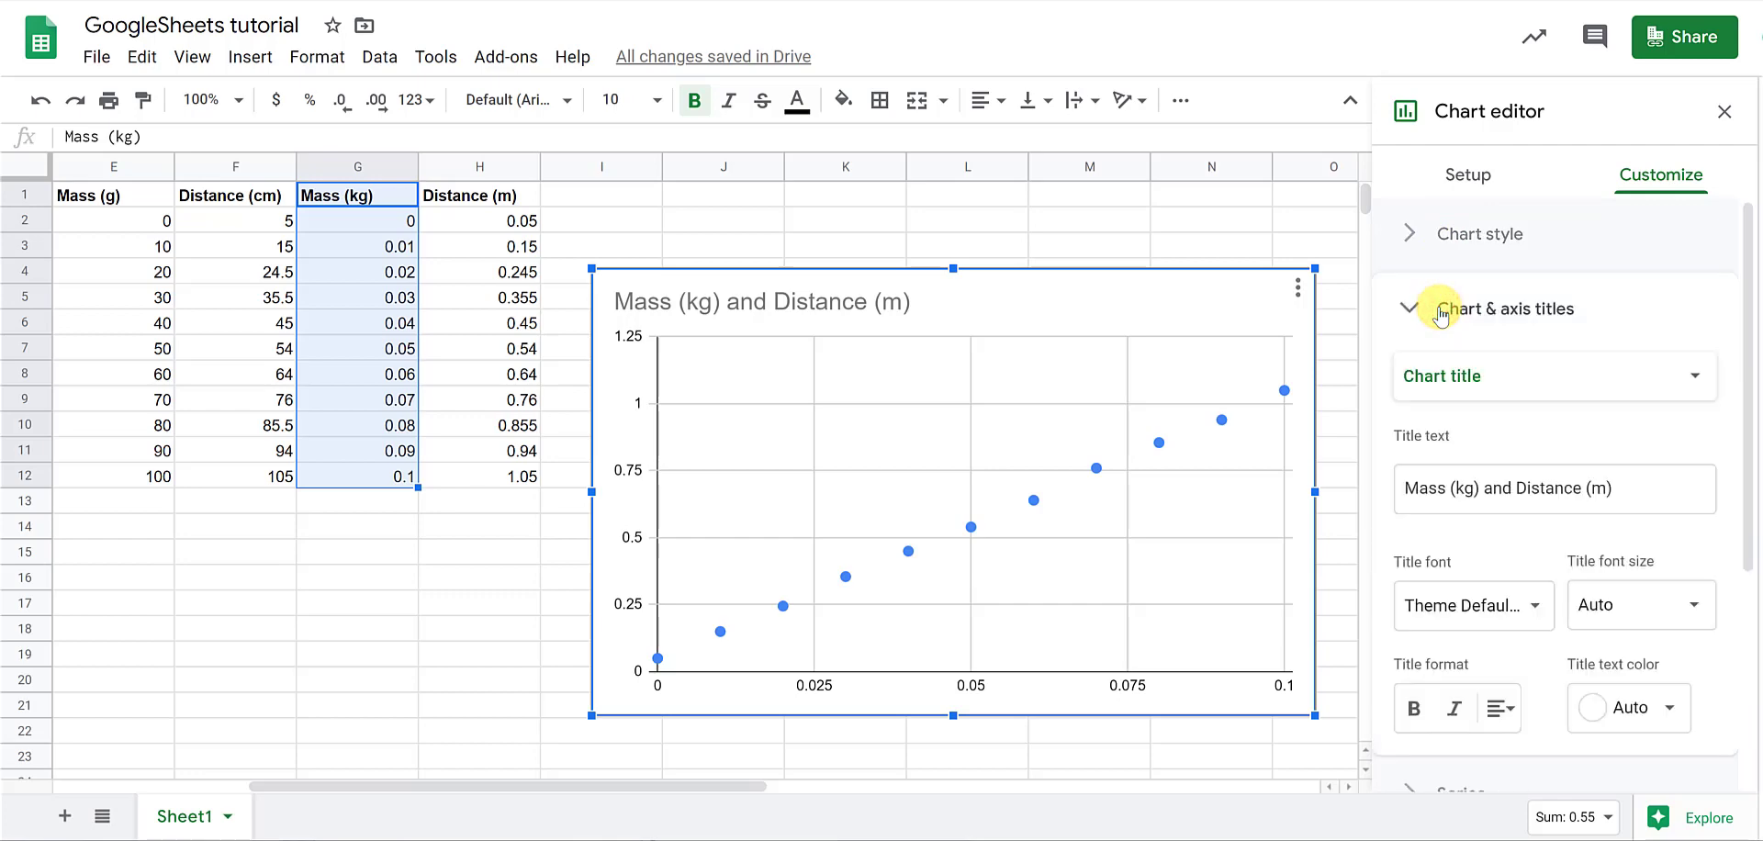
{"action": "left_click", "coordinate": [1454, 382]}
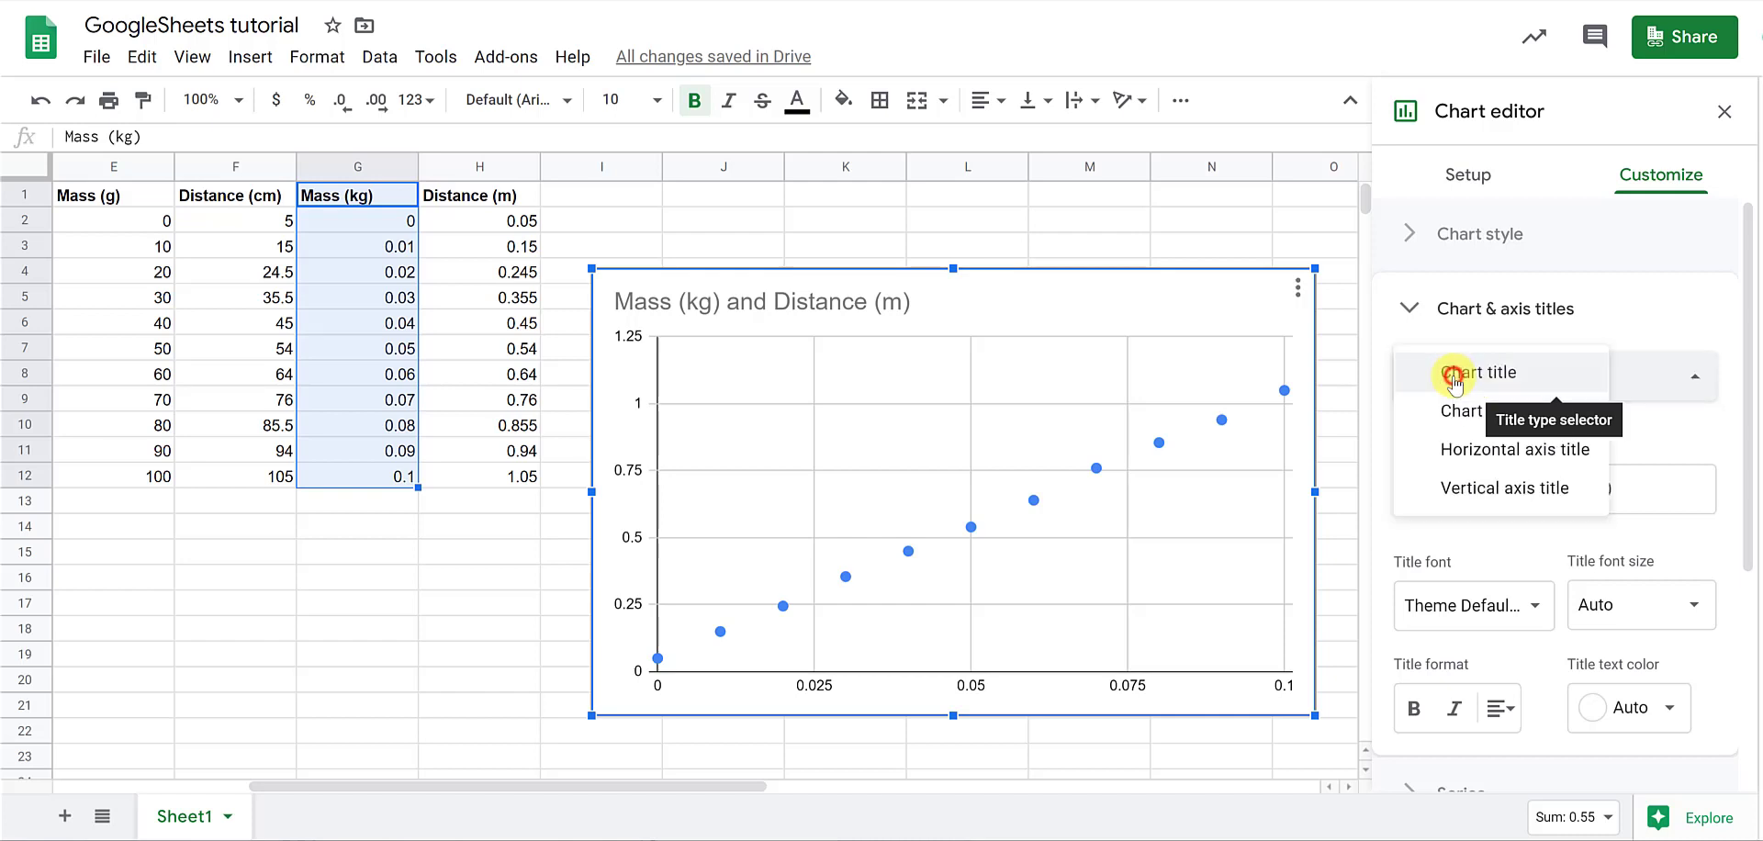
{"action": "left_click", "coordinate": [1507, 457]}
{"action": "left_click", "coordinate": [1507, 477]}
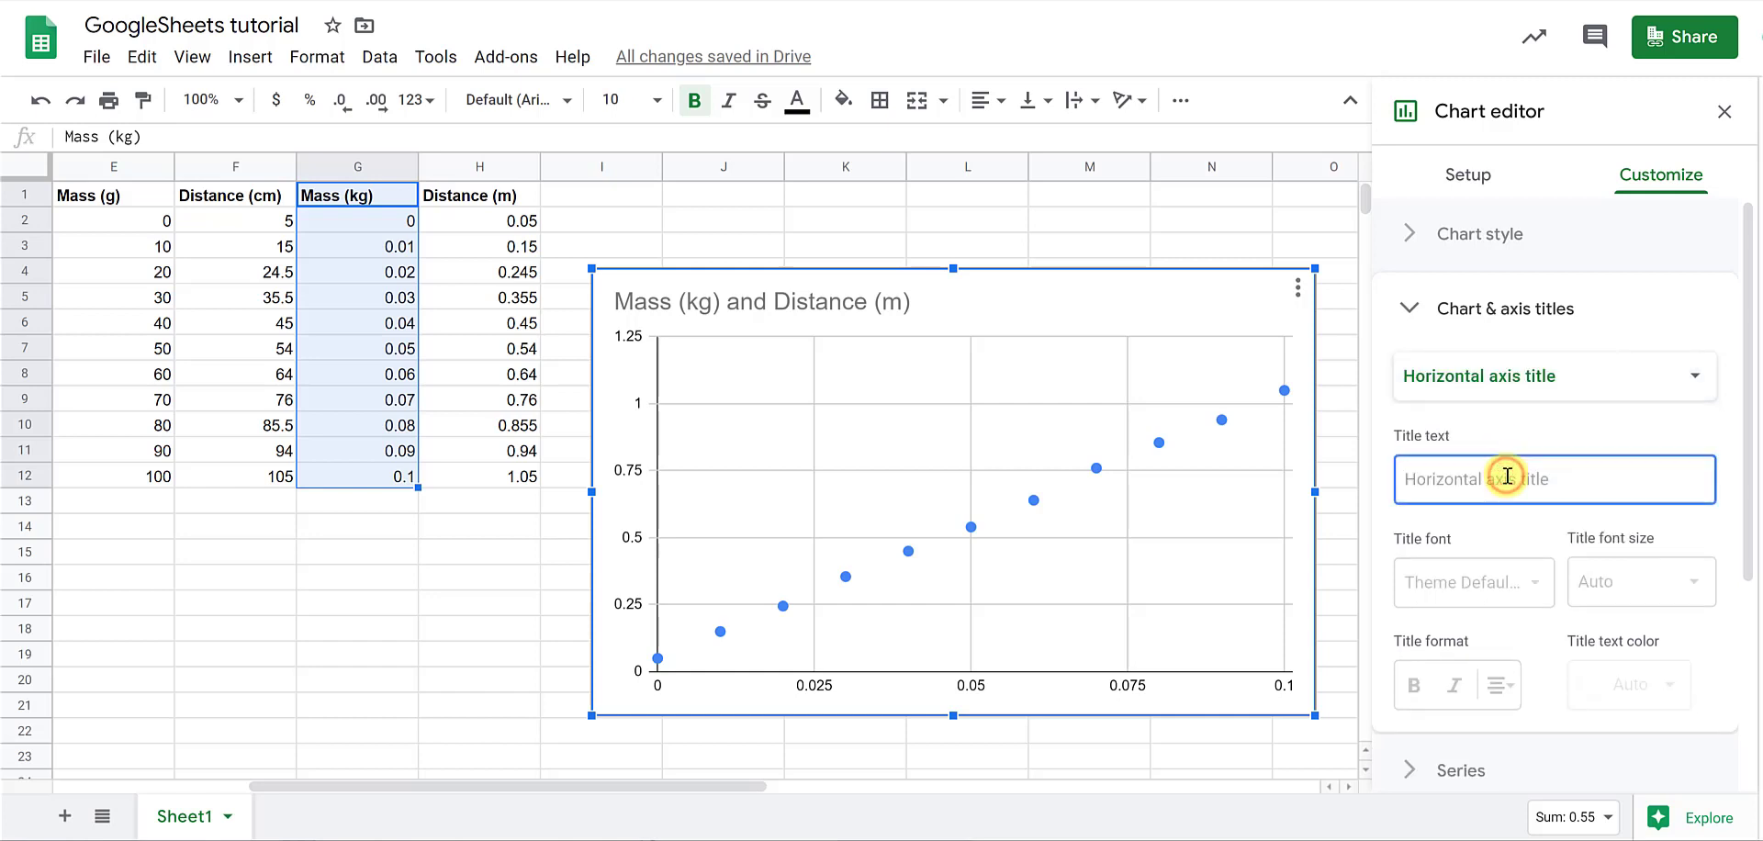
{"action": "type", "text": "Mass (kg"}
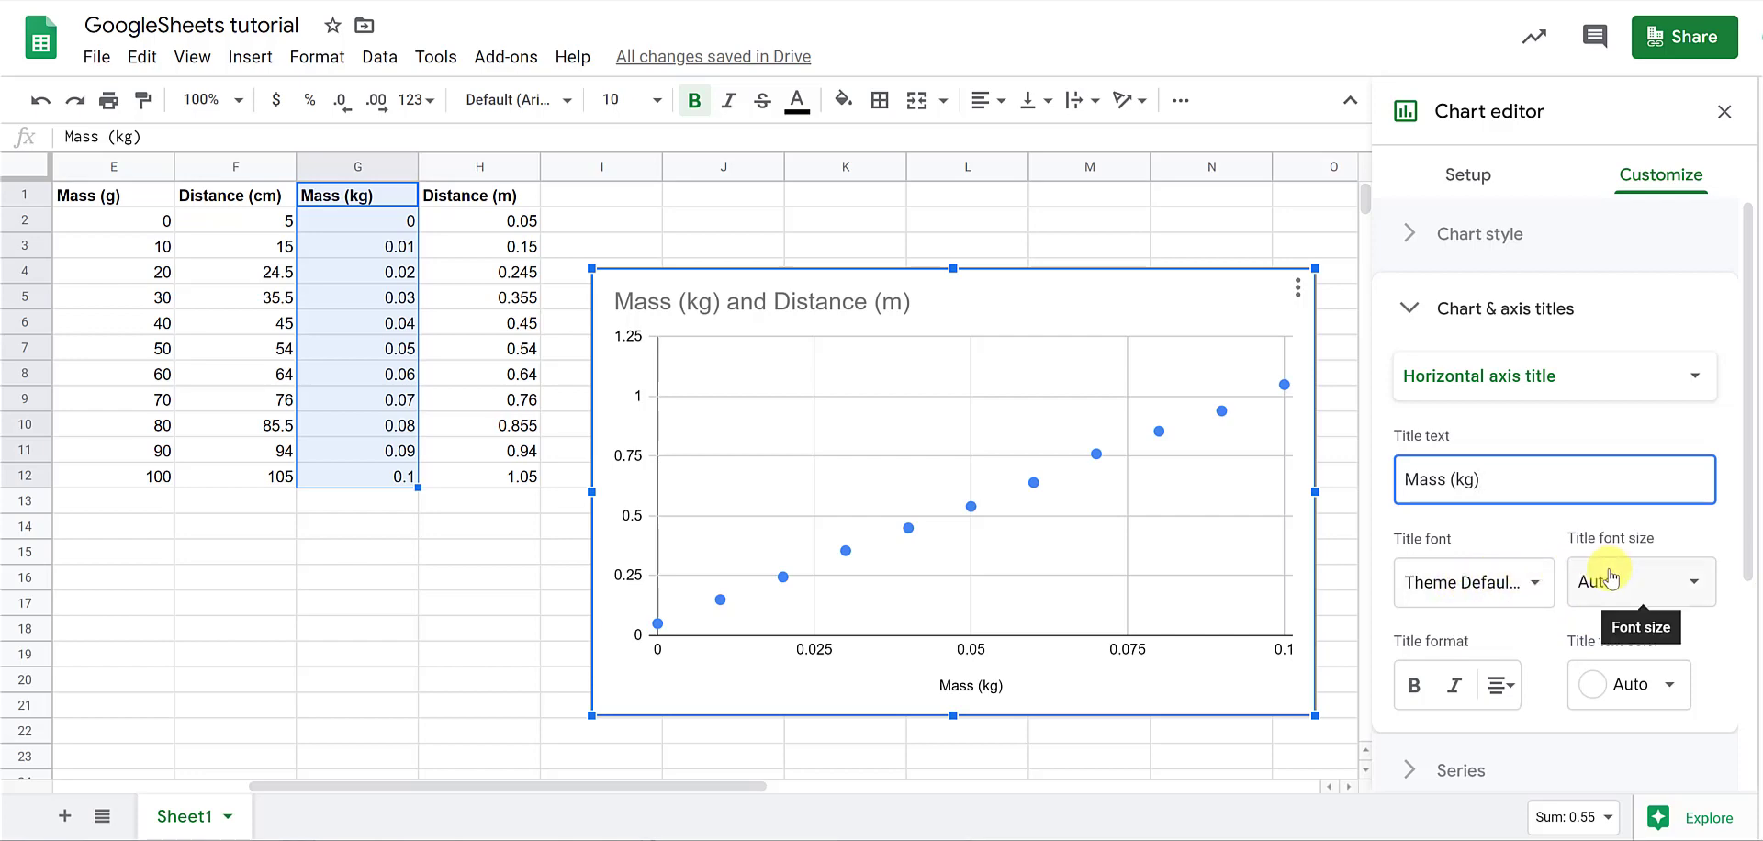
{"action": "left_click", "coordinate": [1410, 687]}
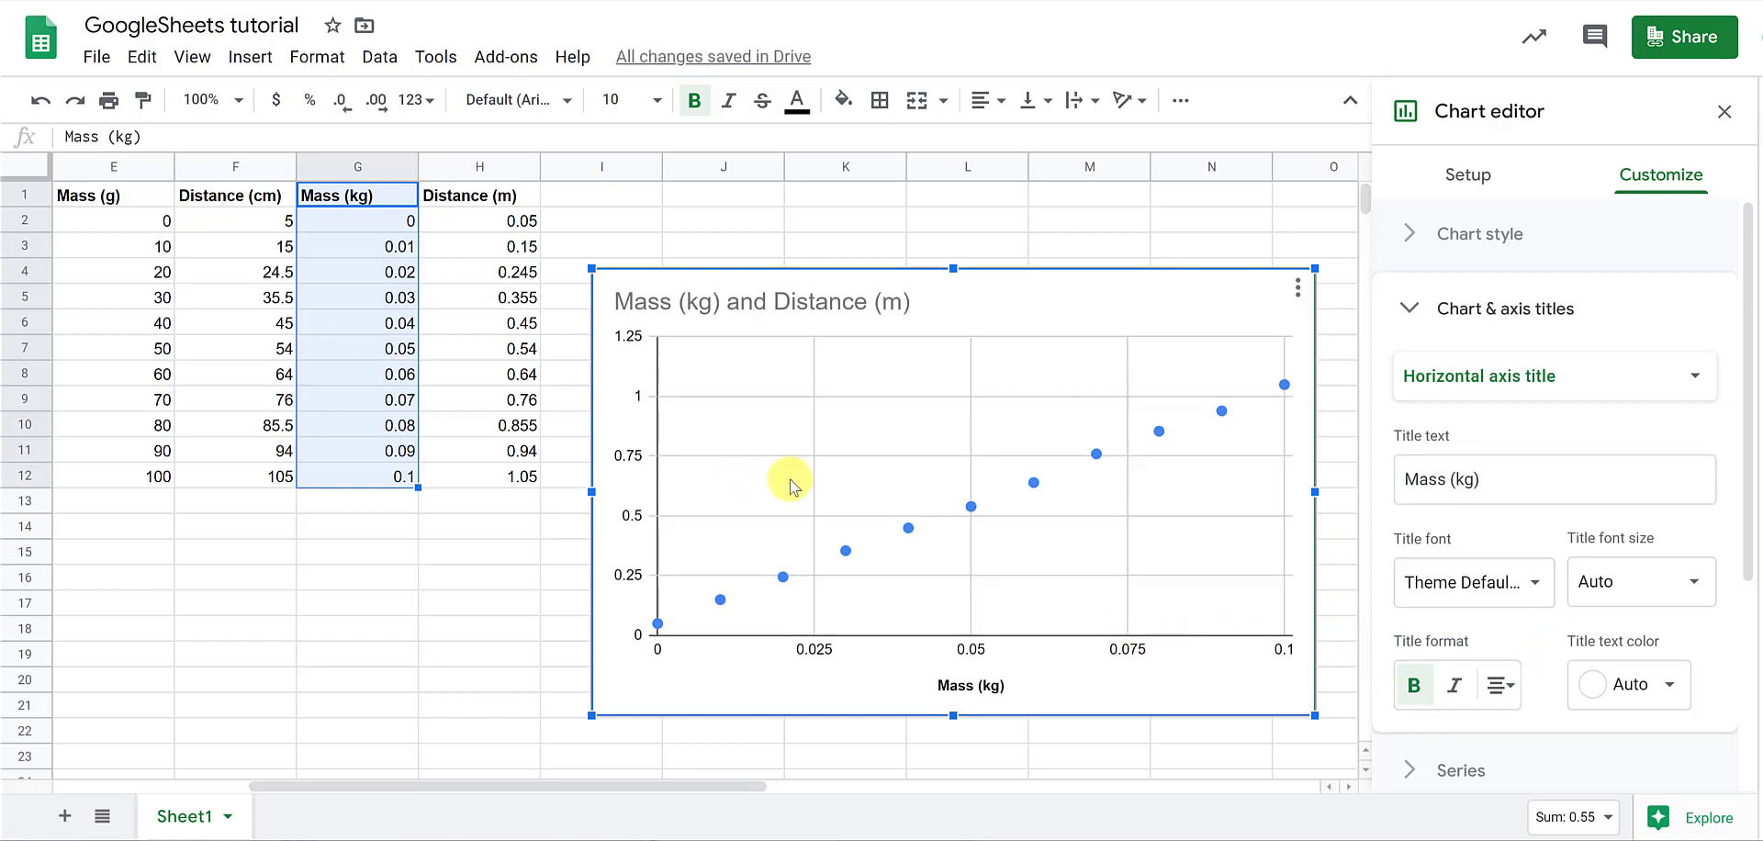
Add the vertical axis title "Distance (m)" to the chart and make it bold
{"action": "left_click", "coordinate": [1521, 379]}
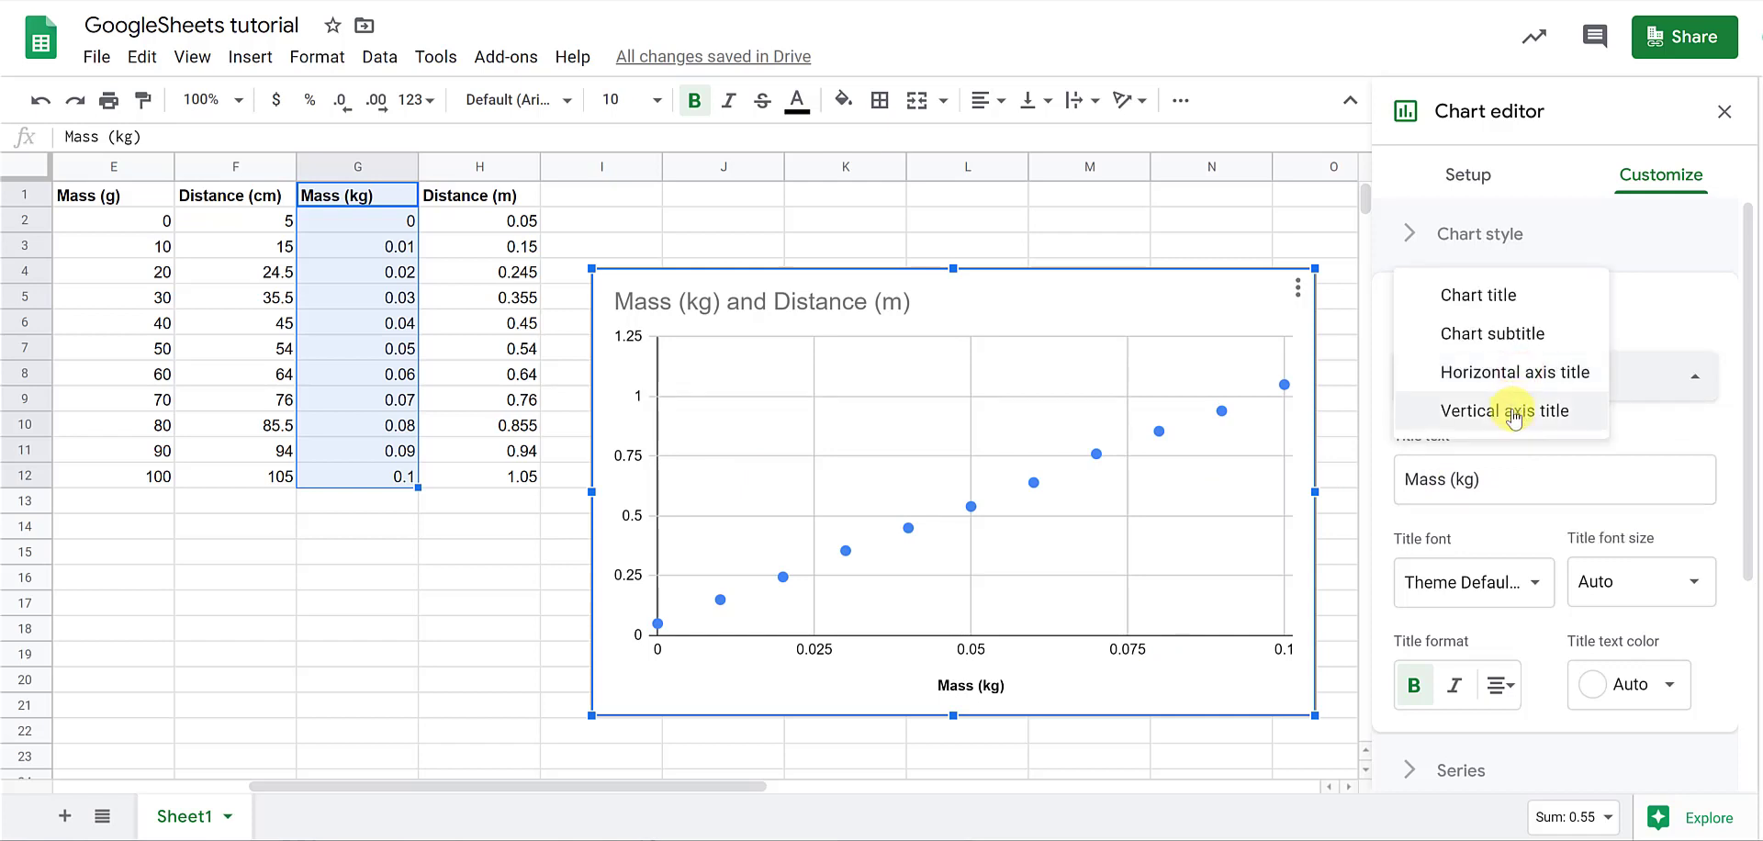
{"action": "left_click", "coordinate": [1513, 415]}
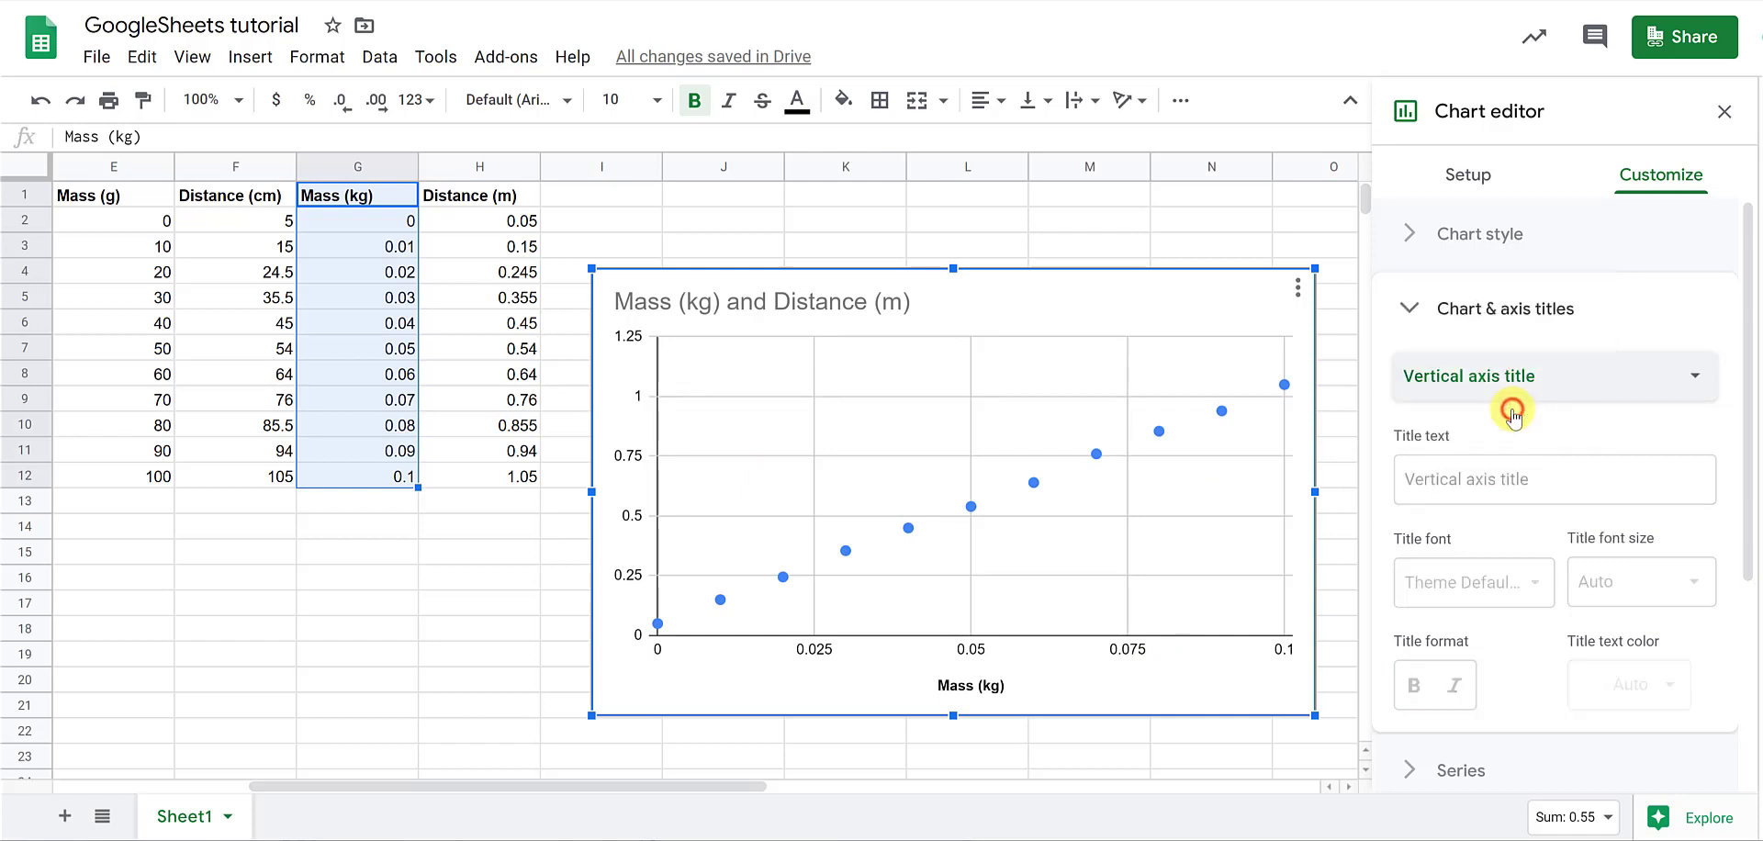
{"action": "left_click", "coordinate": [1468, 484]}
{"action": "type", "text": "Distance m)"}
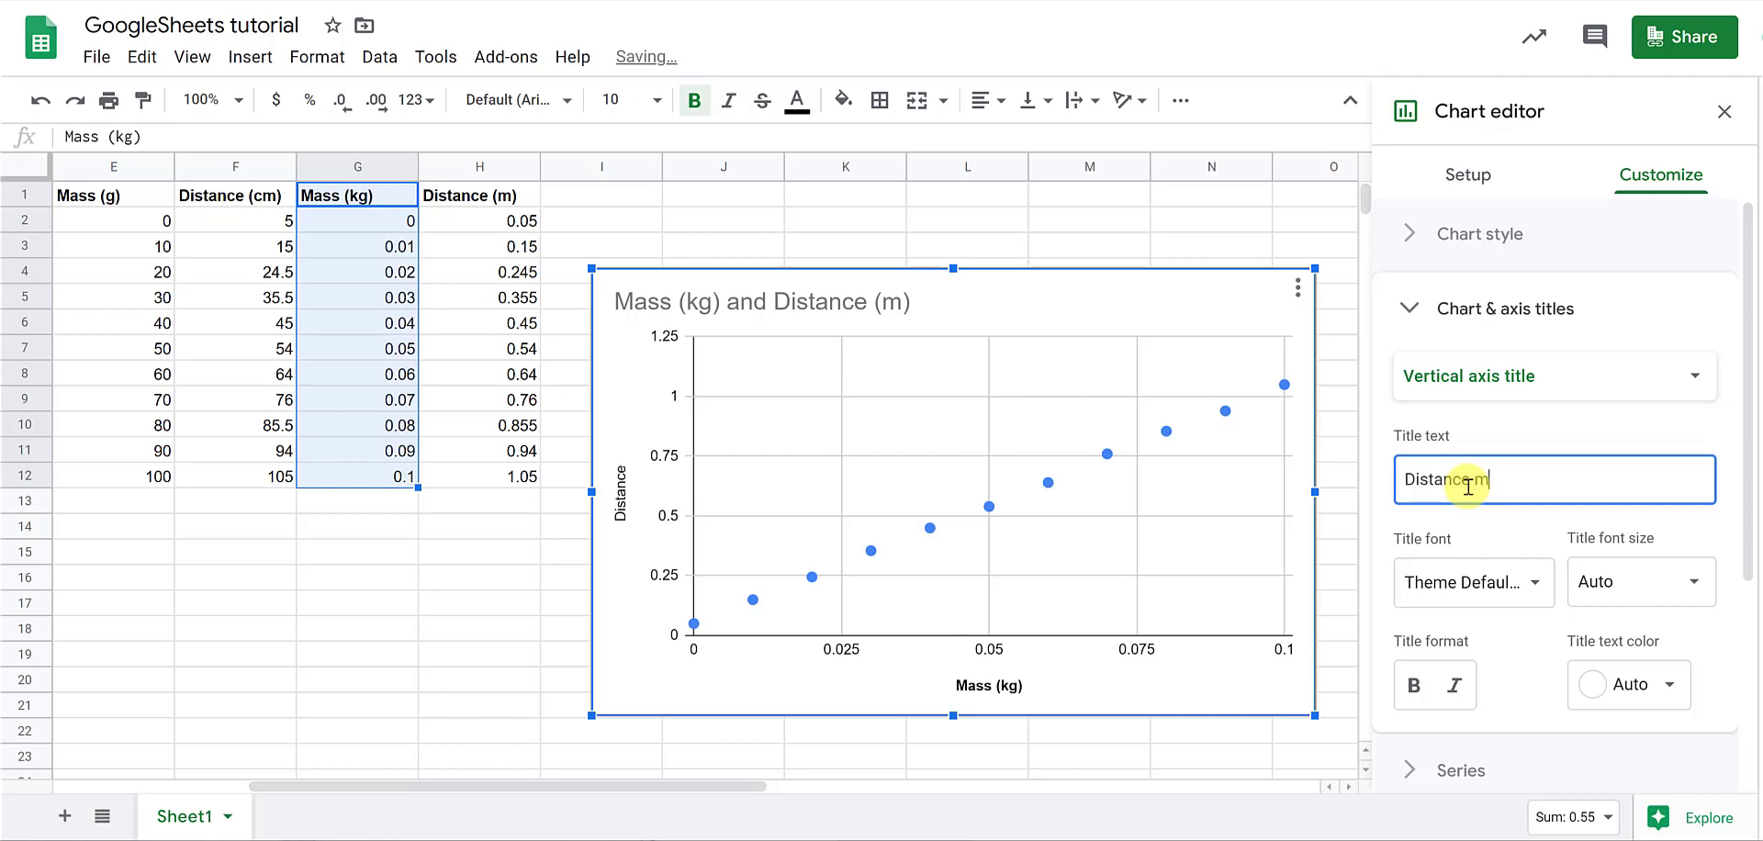
{"action": "left_click", "coordinate": [1414, 684]}
{"action": "left_click", "coordinate": [1474, 479]}
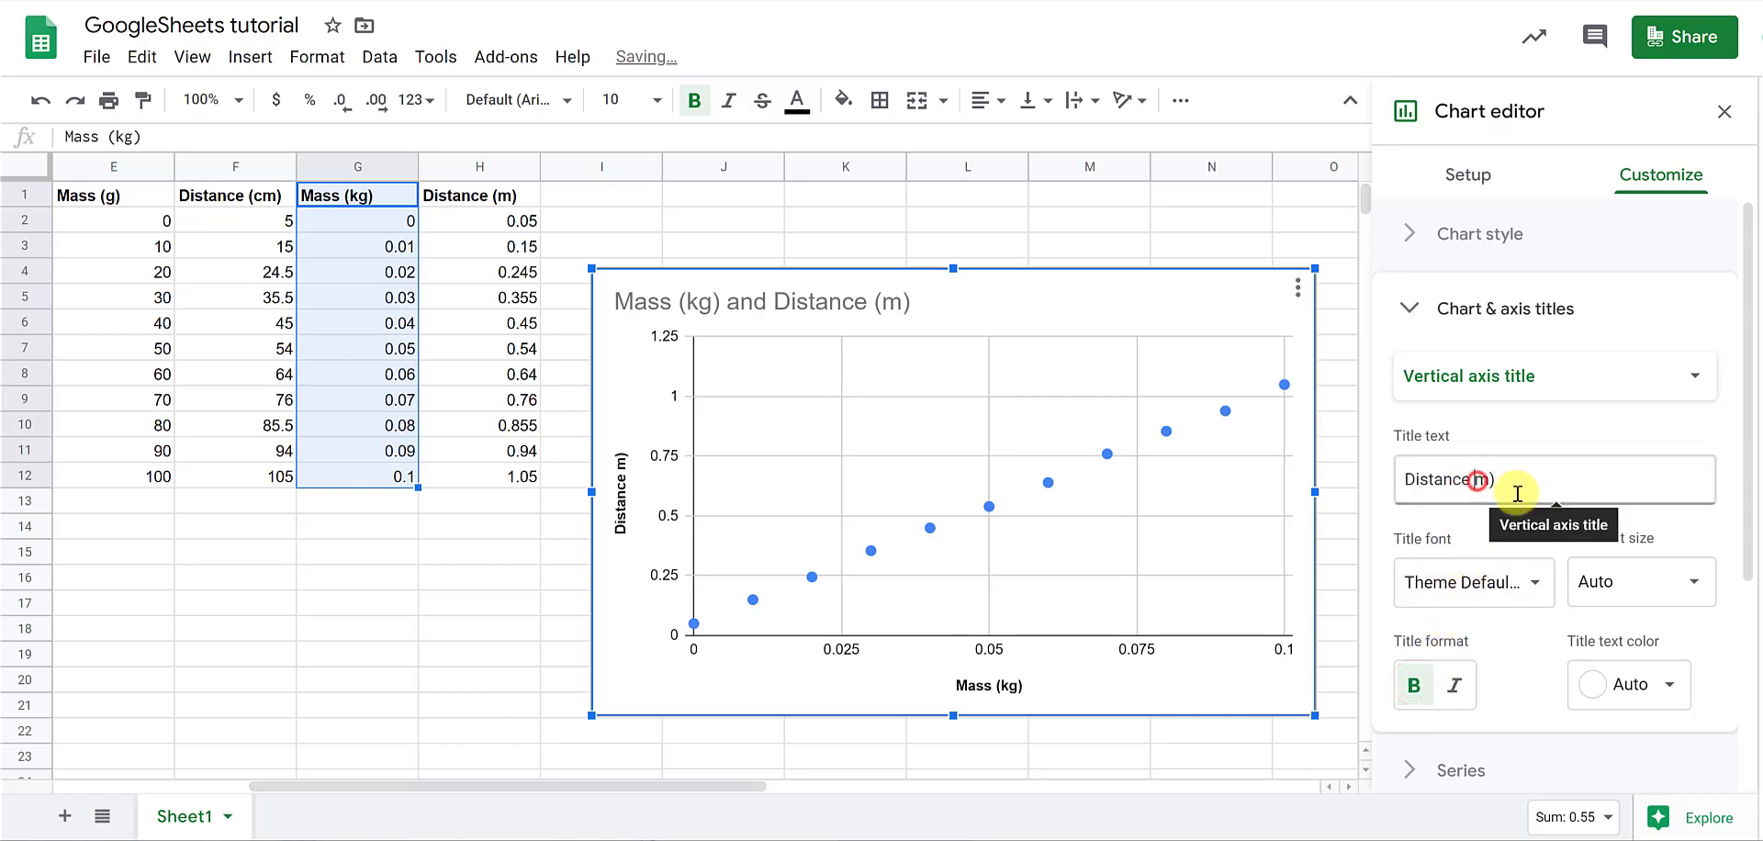
{"action": "type", "text": "("}
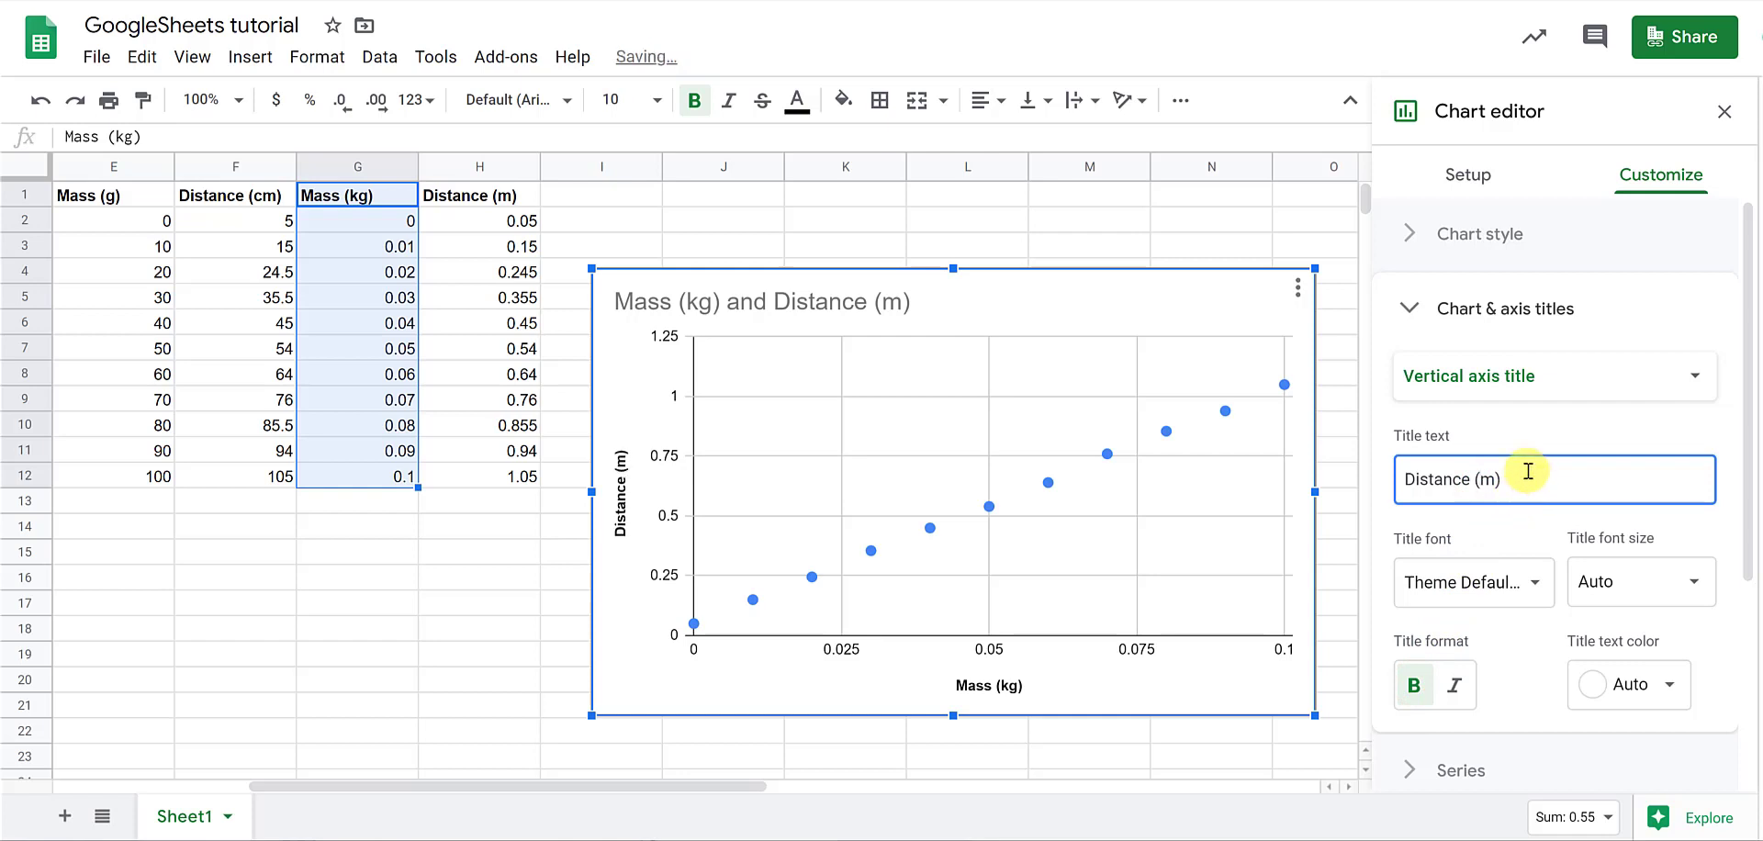
{"action": "left_click", "coordinate": [1510, 428]}
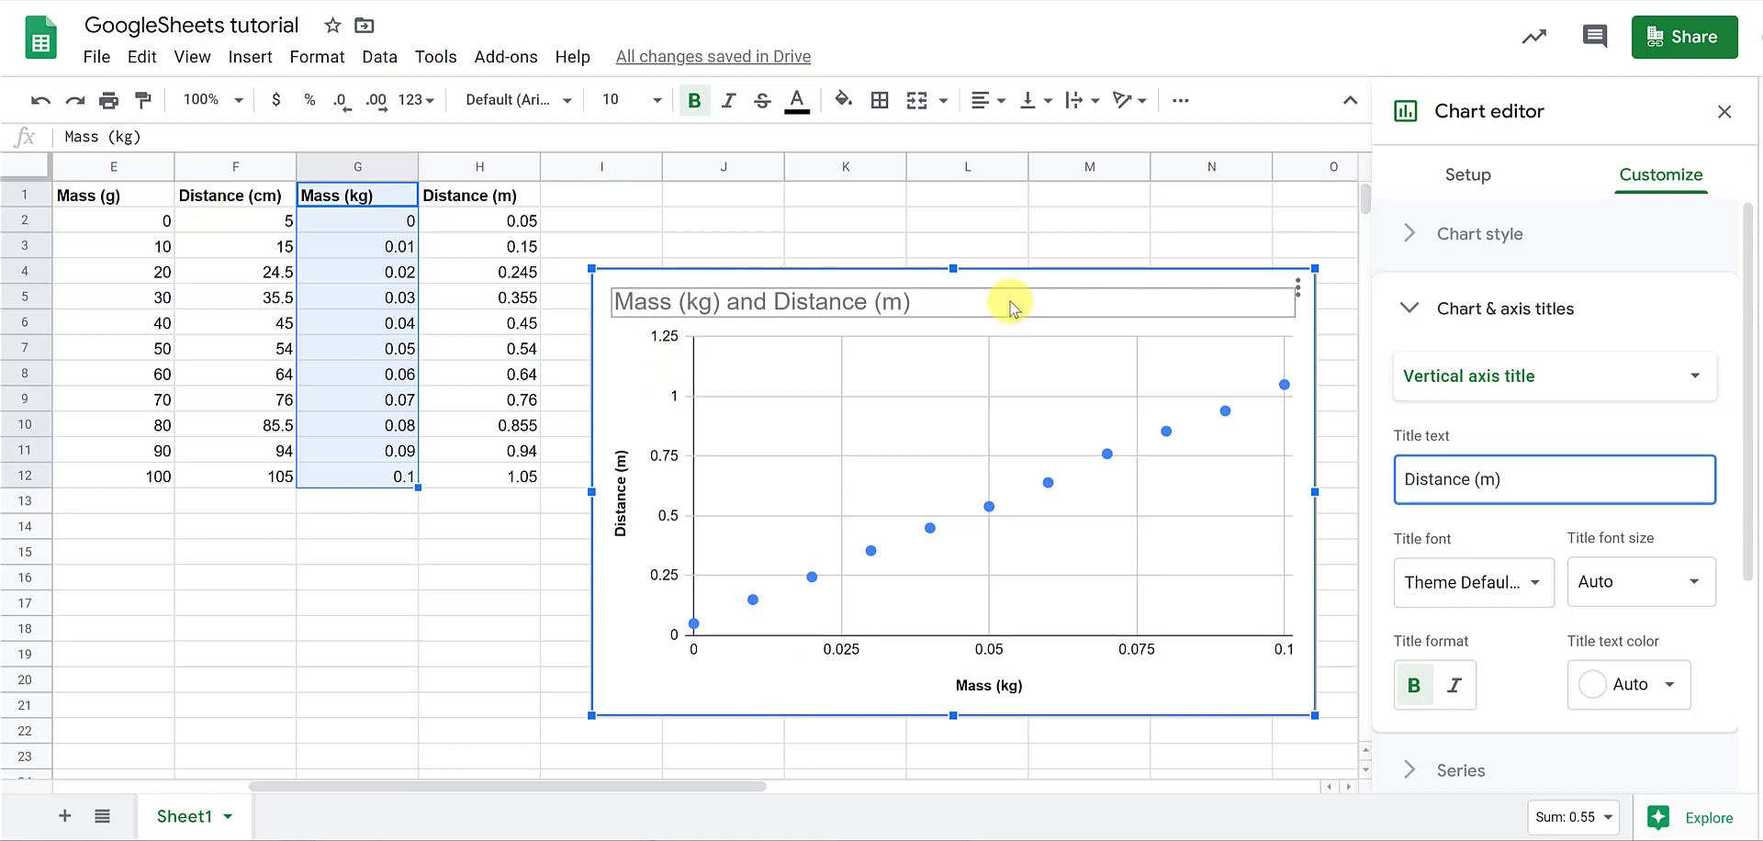
Replace the chart title with "Made up experiment for Google Sheets demonstration"
{"action": "left_click", "coordinate": [1515, 312]}
{"action": "left_click", "coordinate": [1510, 309]}
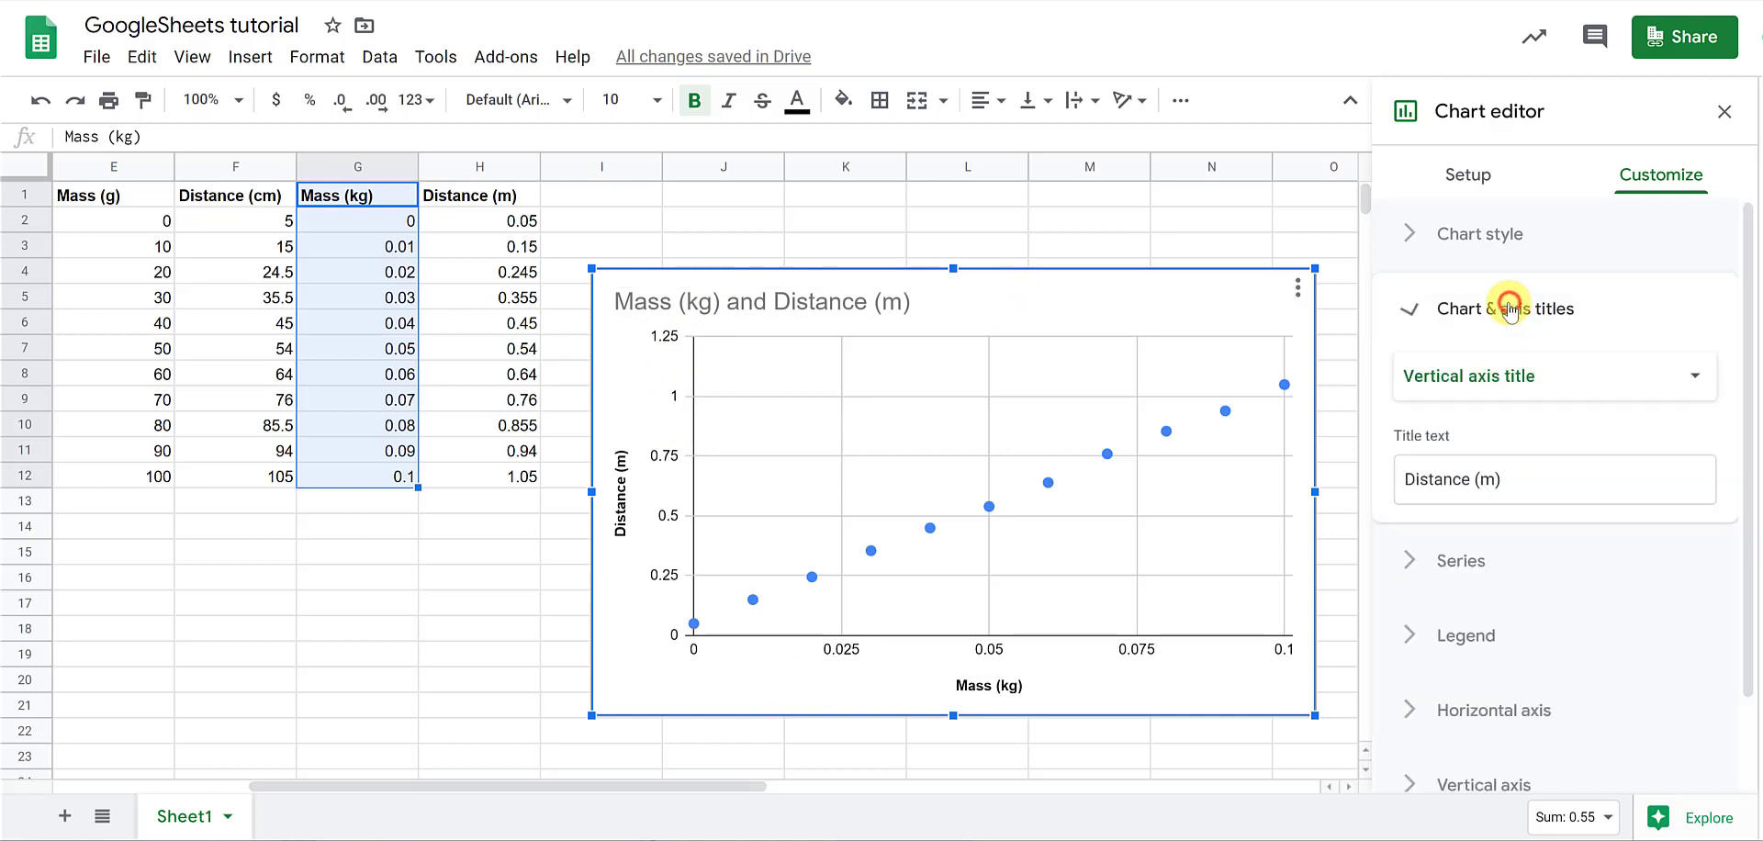
{"action": "left_click", "coordinate": [1485, 375]}
{"action": "left_click", "coordinate": [1475, 256]}
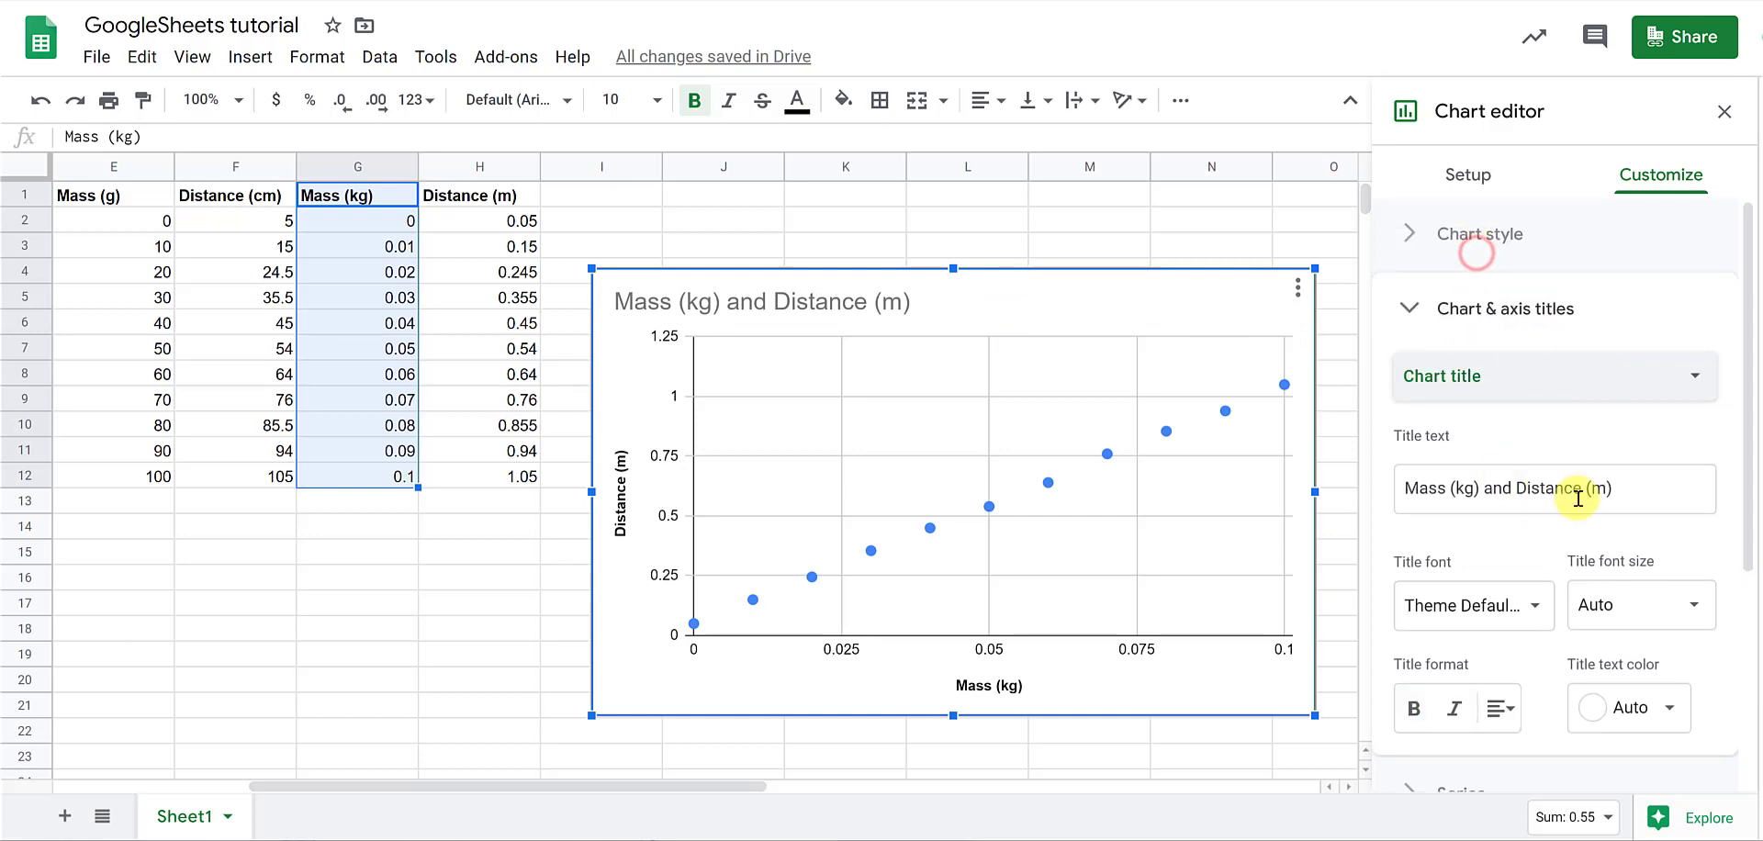
{"action": "left_click_drag", "start_coordinate": [1617, 484], "coordinate": [1657, 494]}
{"action": "left_click", "coordinate": [1448, 502]}
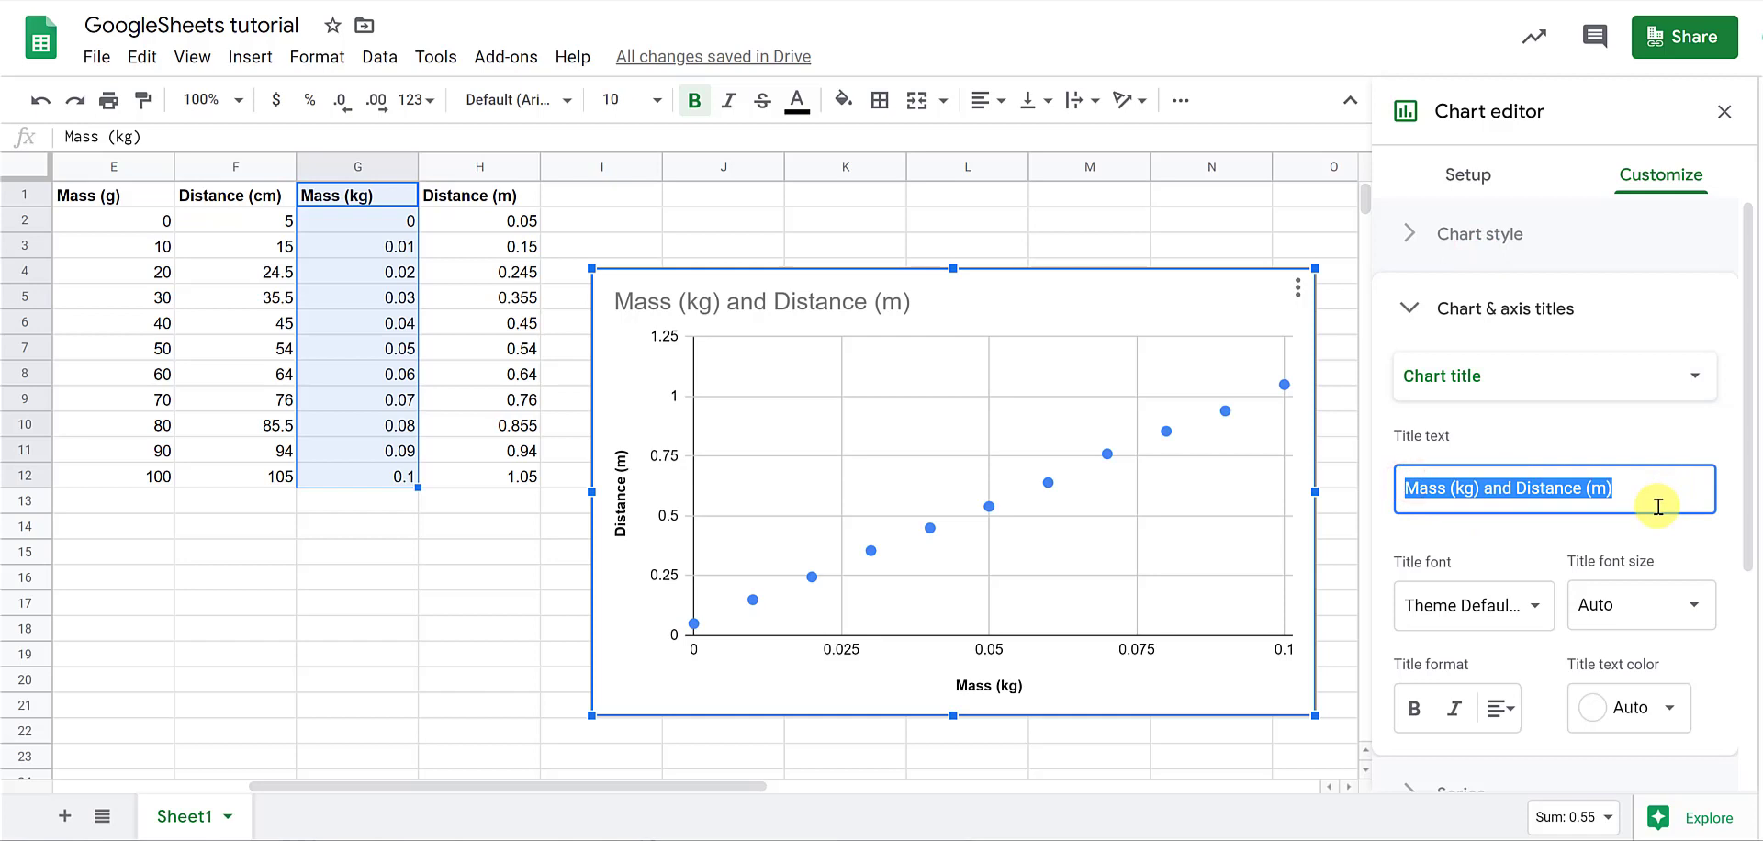
{"action": "type", "text": "Made up experiment for Google Sh"}
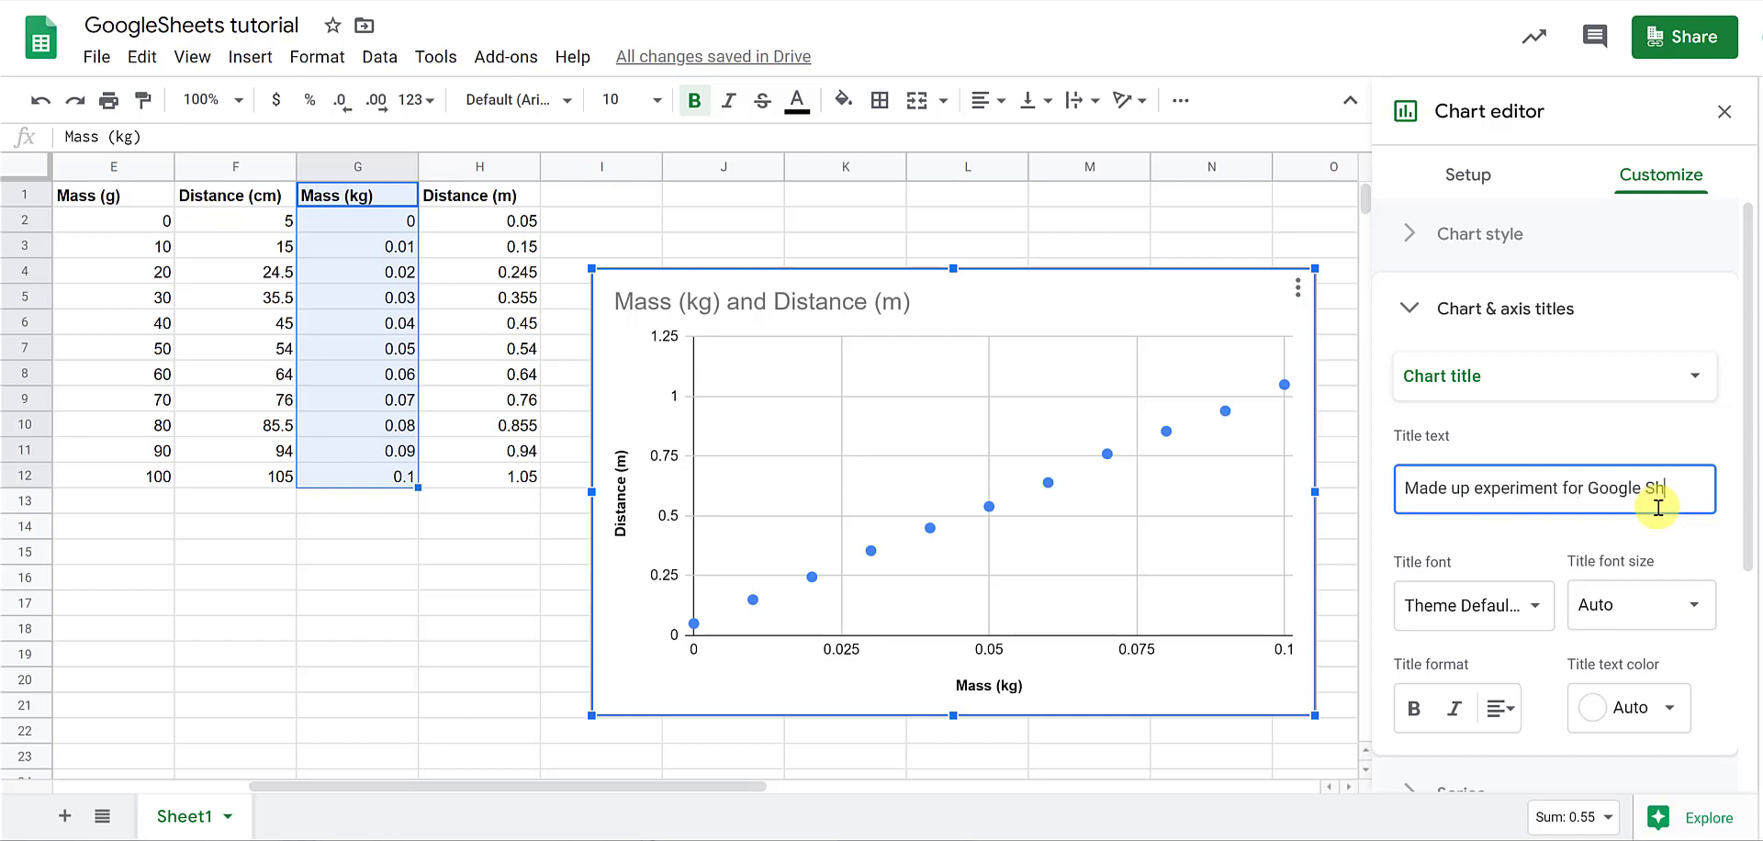
{"action": "type", "text": "momentum"}
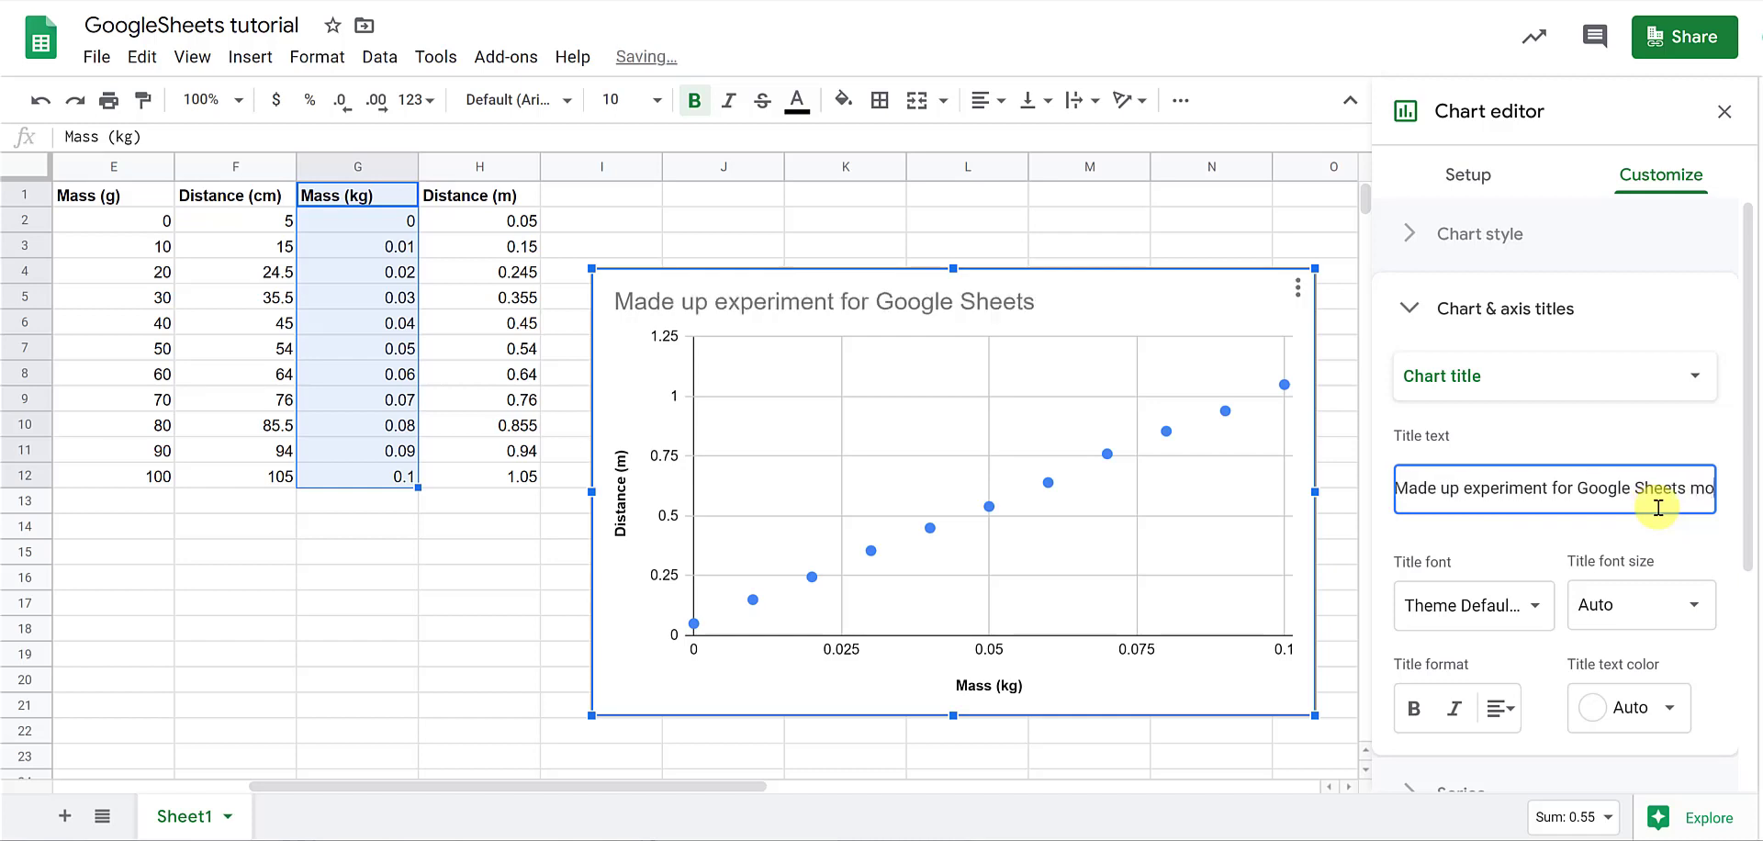
{"action": "key", "text": "BackSpace"}
{"action": "key", "text": "BackSpace"}
{"action": "key", "text": "BackSpace"}
{"action": "key", "text": "BackSpace"}
{"action": "key", "text": "BackSpace"}
{"action": "key", "text": "BackSpace"}
{"action": "key", "text": "BackSpace"}
{"action": "key", "text": "BackSpace"}
{"action": "key", "text": "BackSpace"}
{"action": "type", "text": "demonstration"}
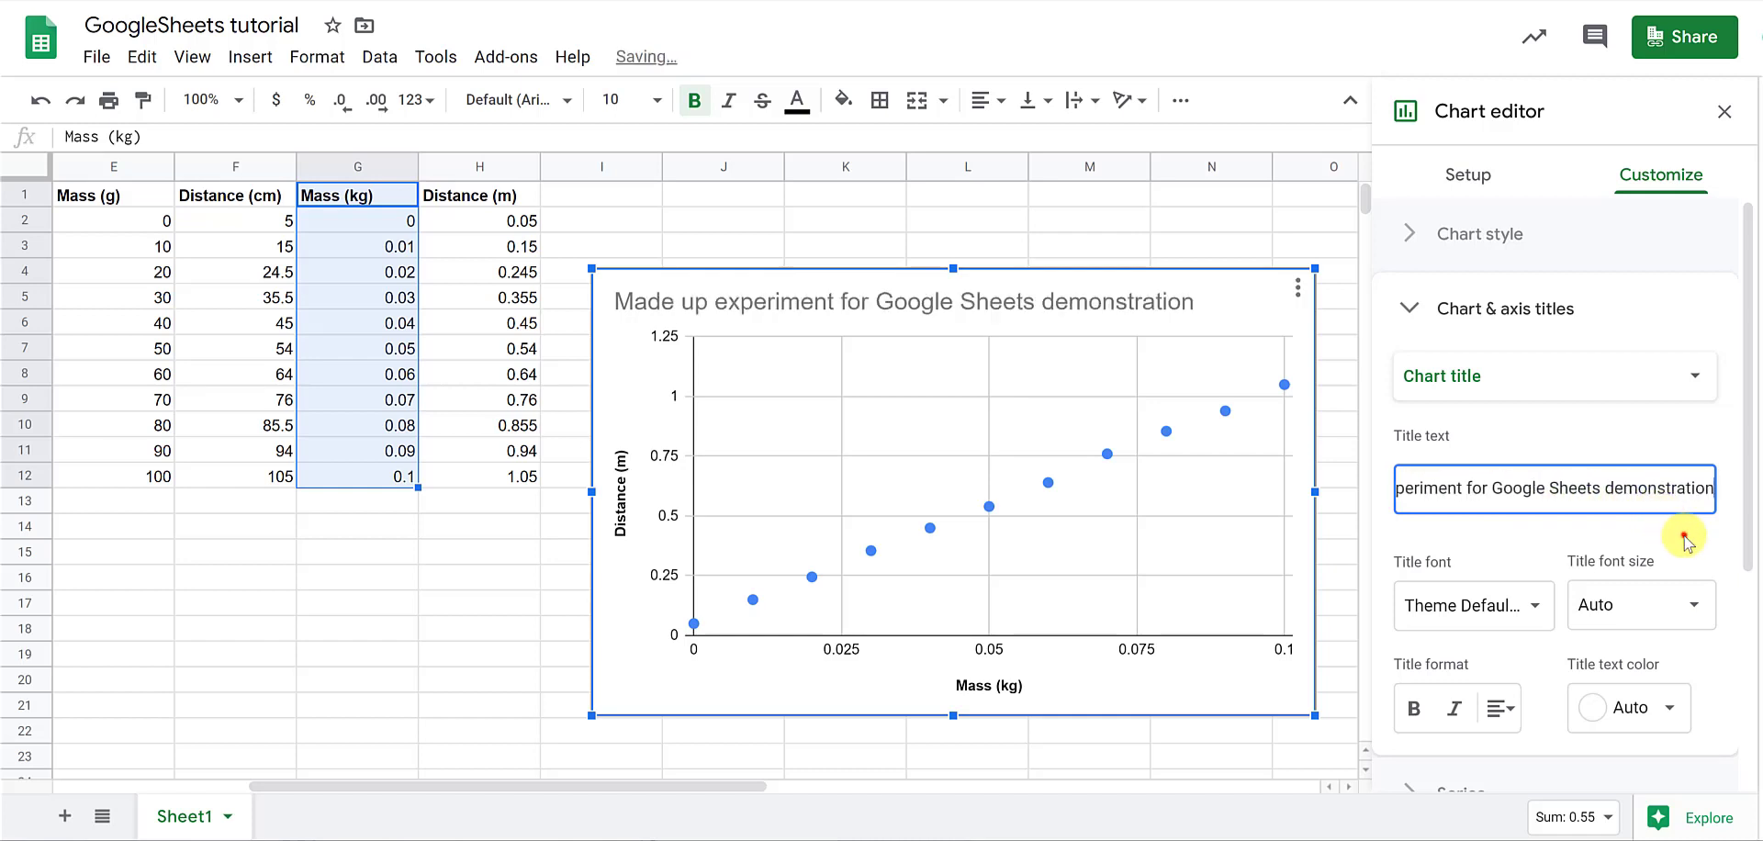
{"action": "left_click", "coordinate": [1683, 534]}
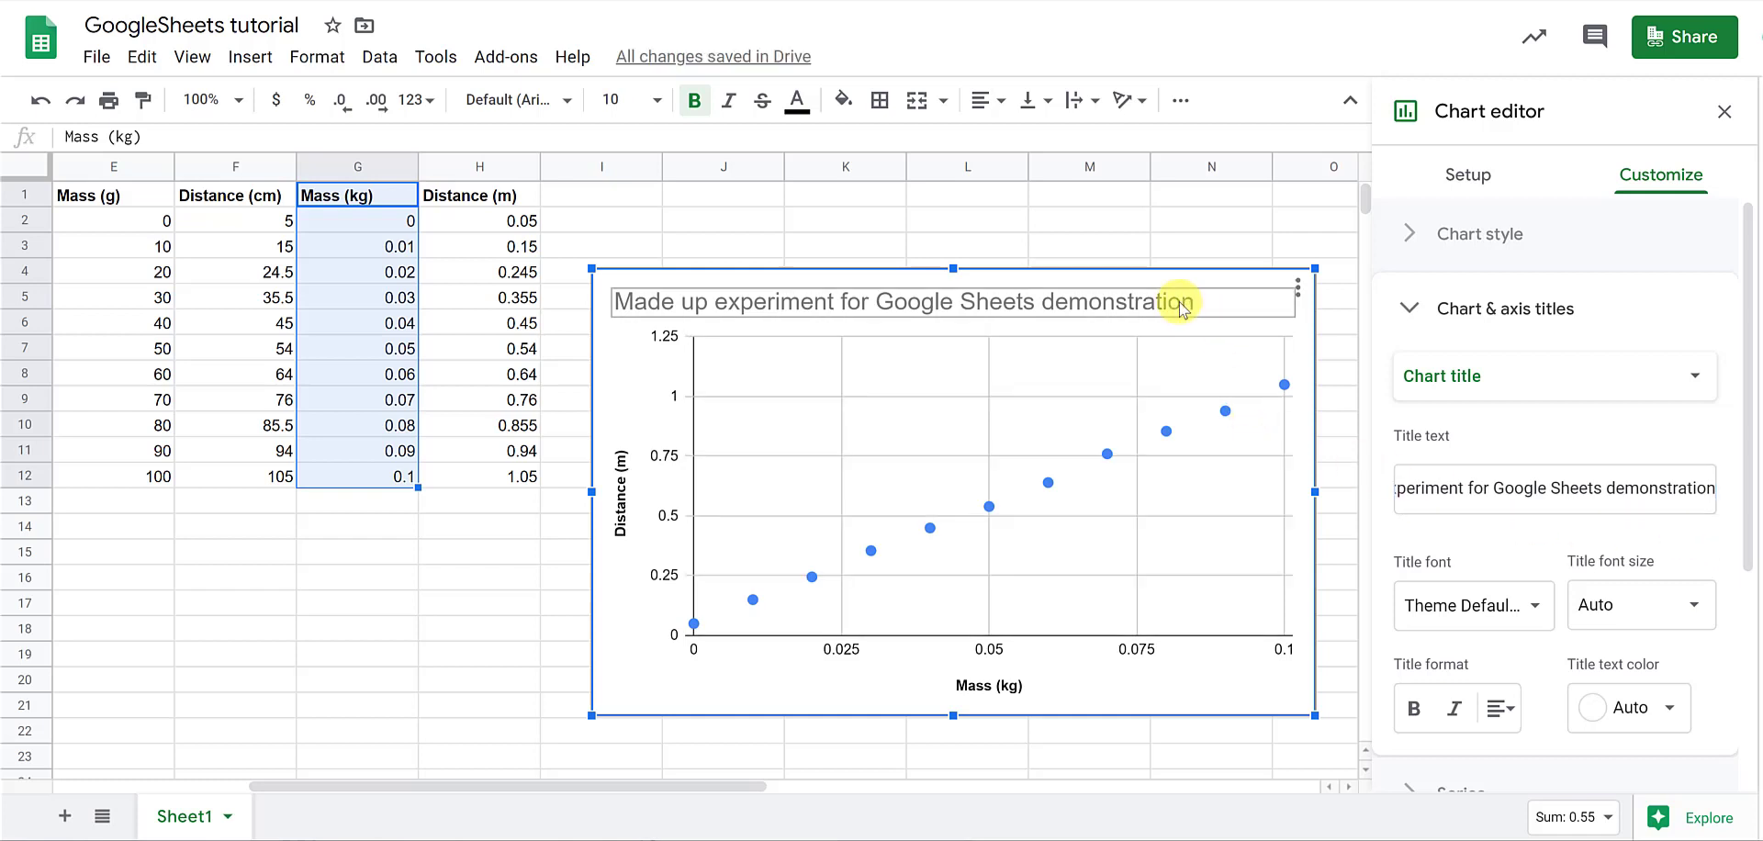
Make the chart title bold and collapse the chart and axis title settings
{"action": "left_click", "coordinate": [1413, 711]}
{"action": "left_click", "coordinate": [1414, 708]}
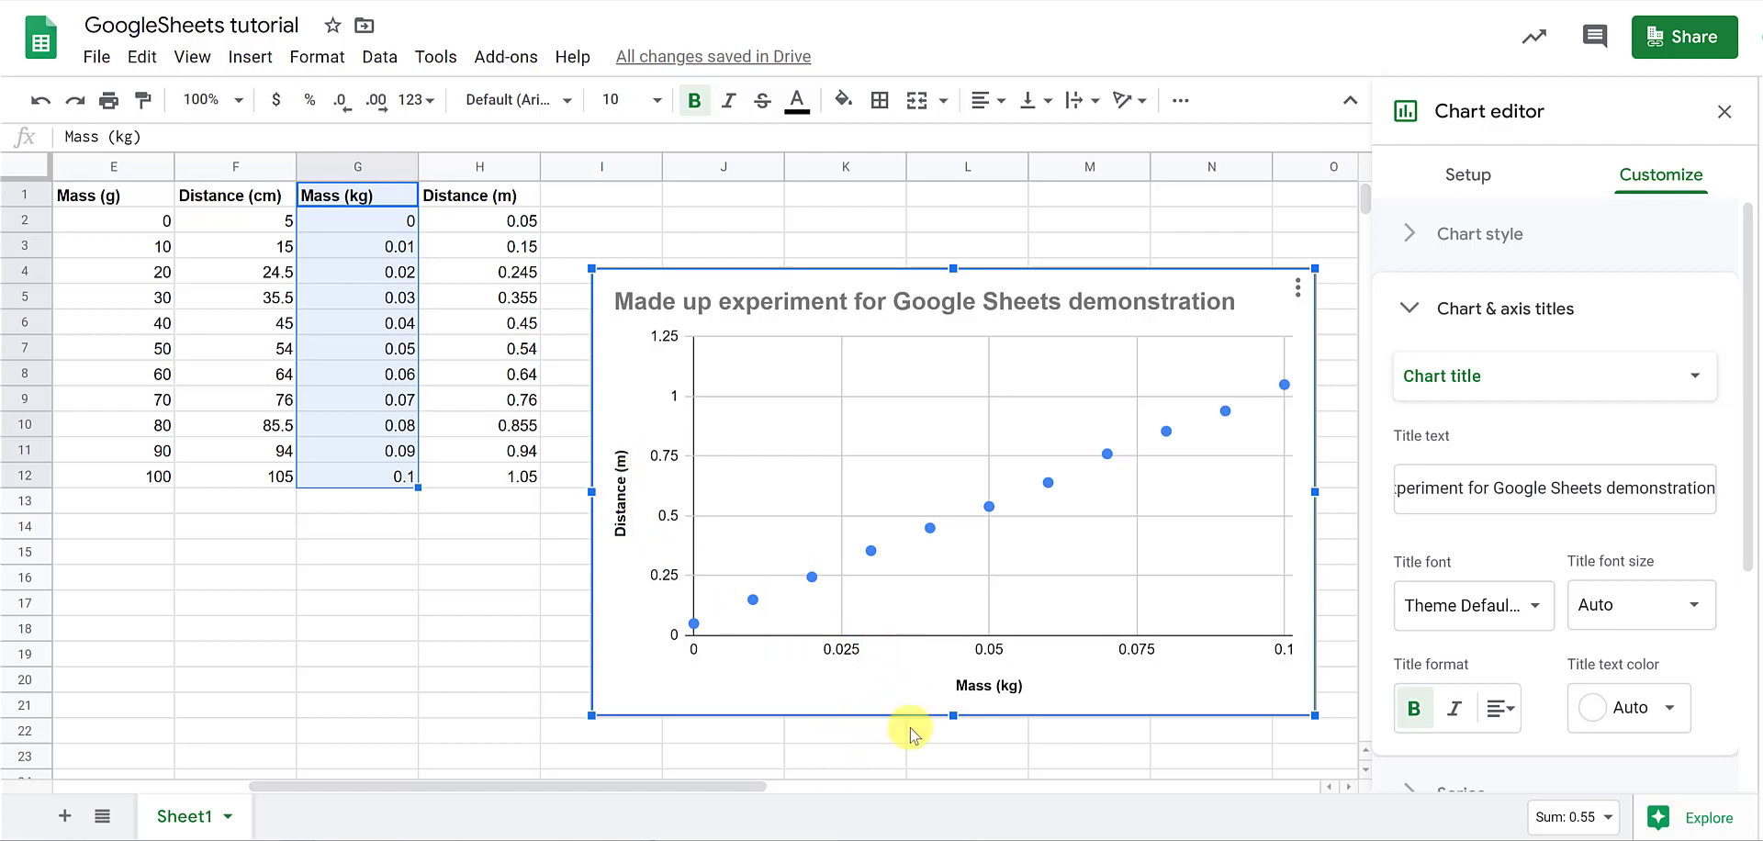
{"action": "scroll", "coordinate": [1354, 490], "scroll_direction": "down", "scroll_amount": 2}
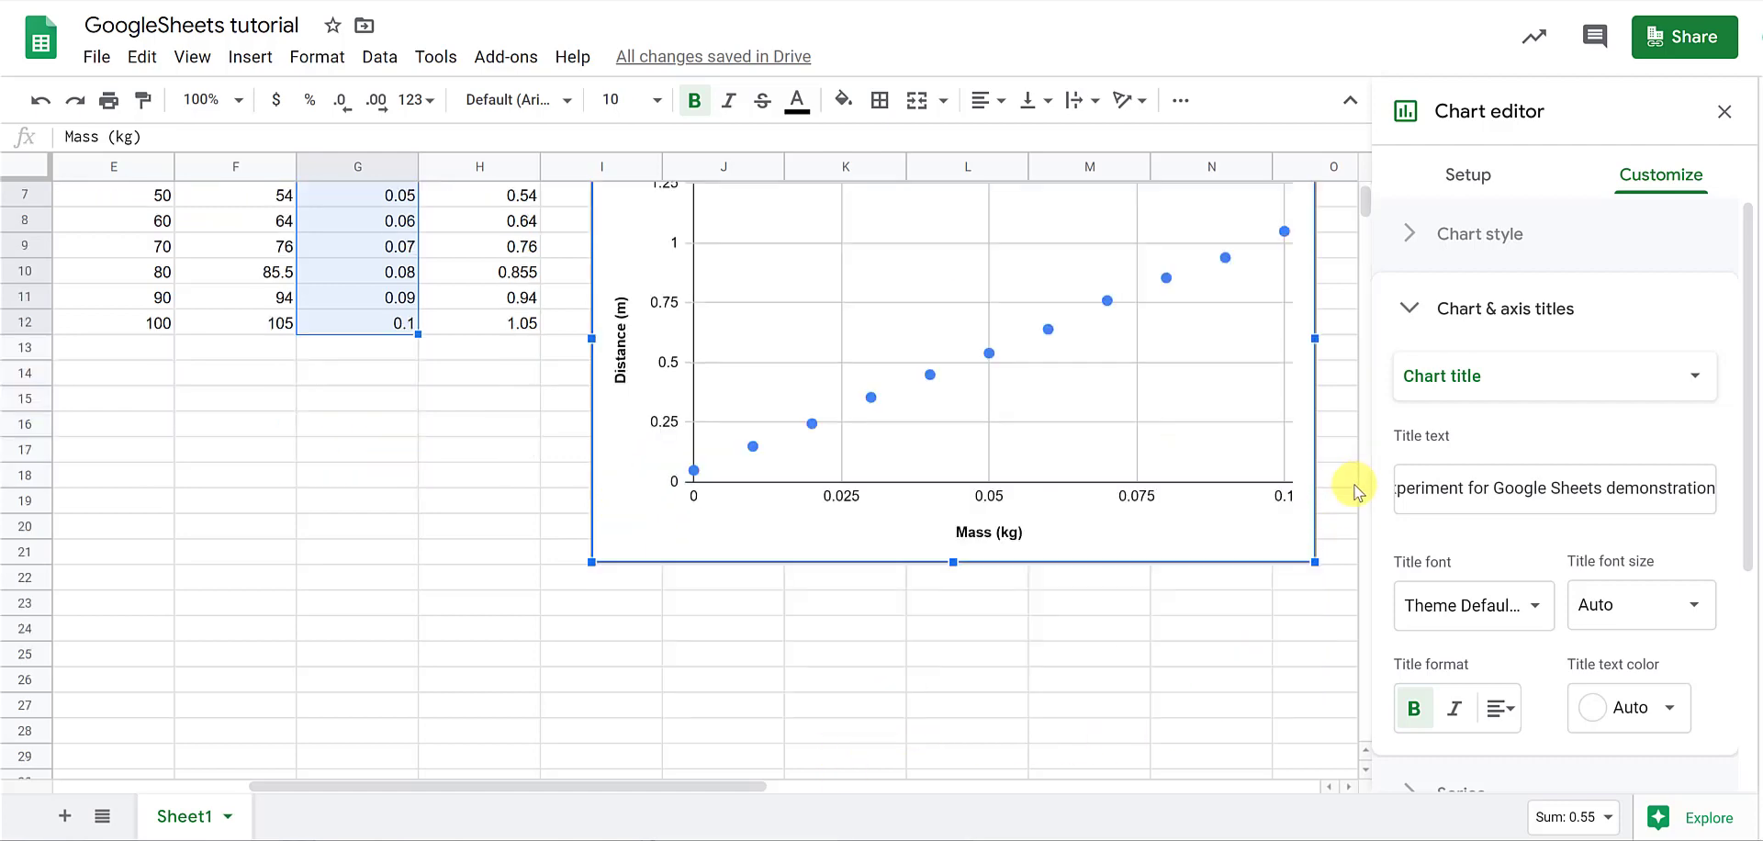
{"action": "scroll", "coordinate": [1354, 489], "scroll_direction": "left", "scroll_amount": 4}
{"action": "scroll", "coordinate": [1352, 485], "scroll_direction": "up", "scroll_amount": 2}
{"action": "scroll", "coordinate": [1331, 496], "scroll_direction": "right", "scroll_amount": 6}
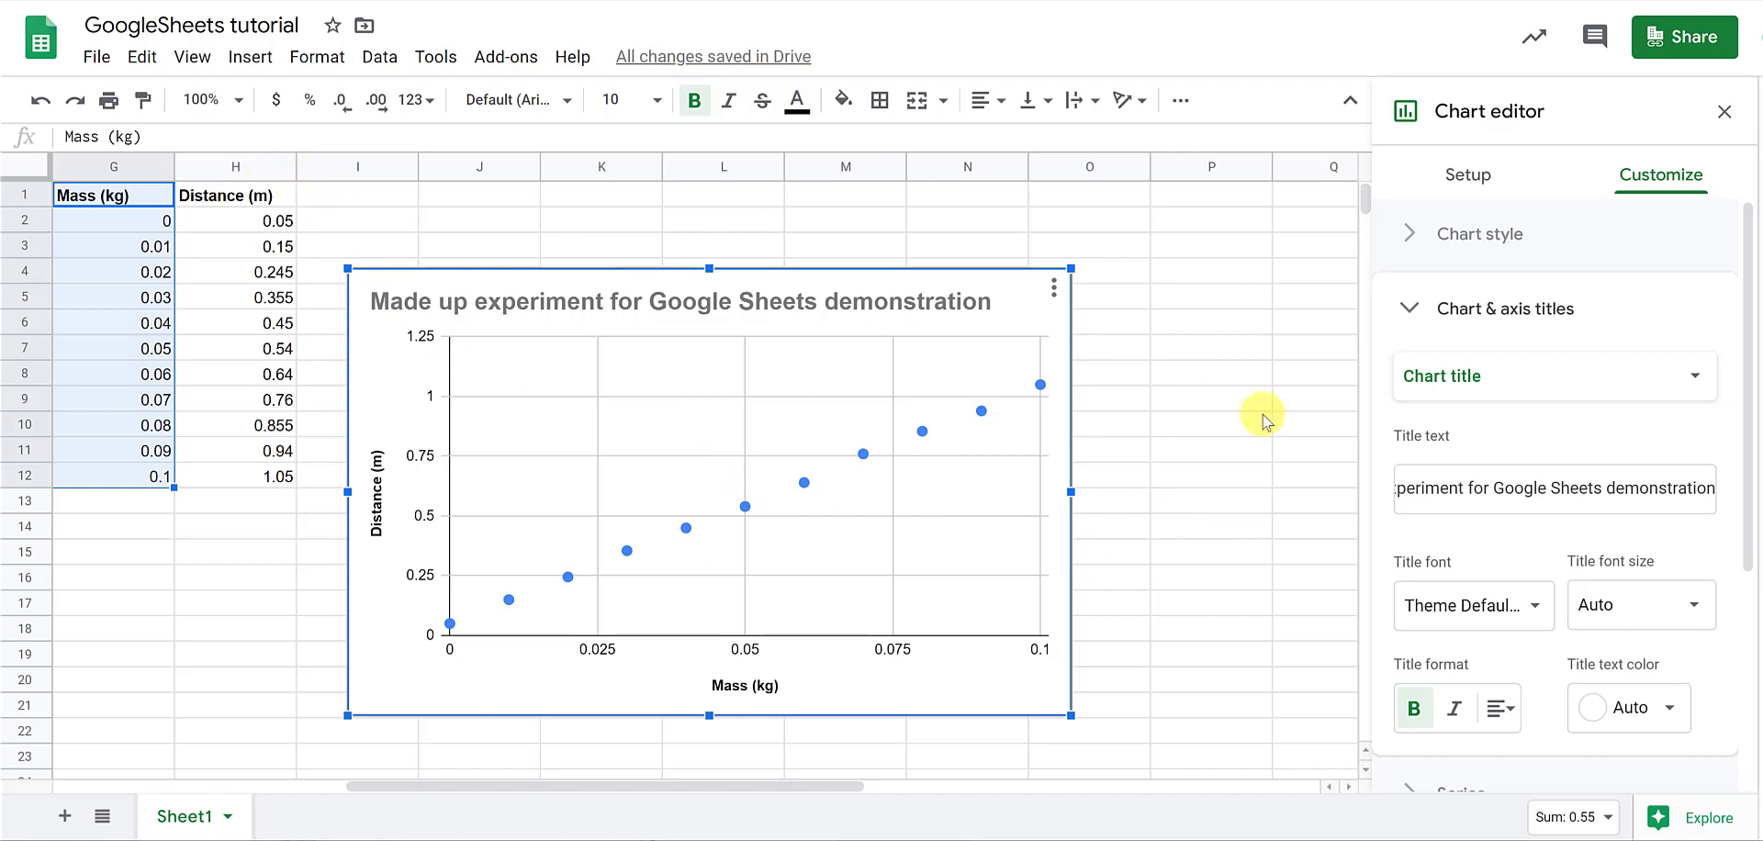
{"action": "left_click", "coordinate": [1403, 314]}
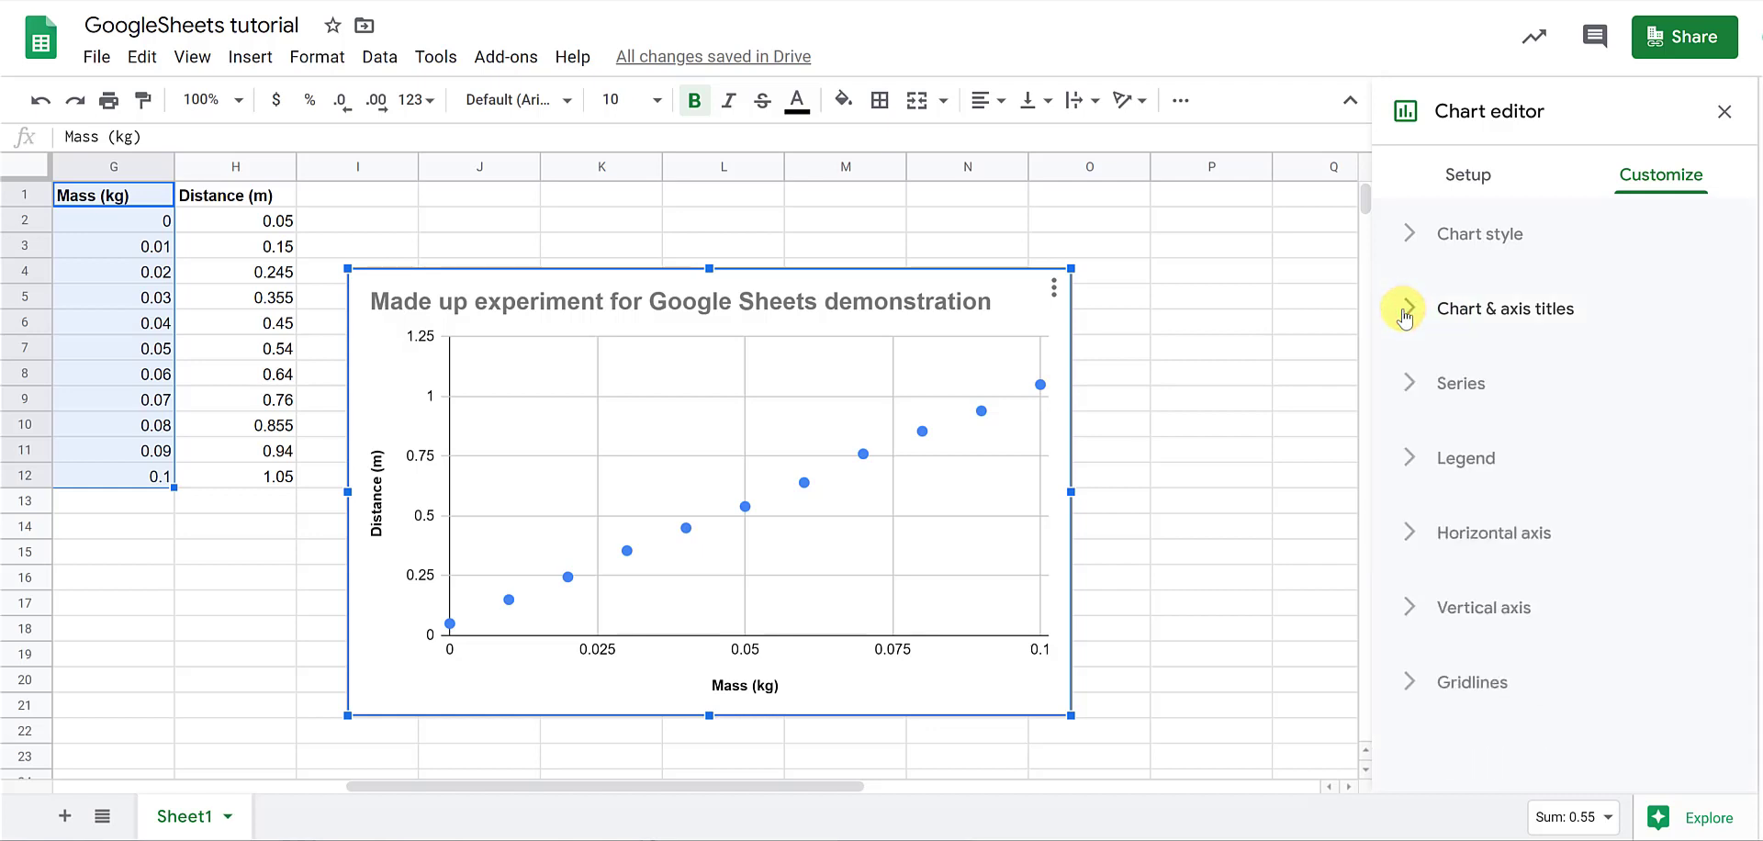
Add a trendline to the Distance (m) series in the scatter chart and keep its type as Linear
{"action": "left_click", "coordinate": [1421, 389]}
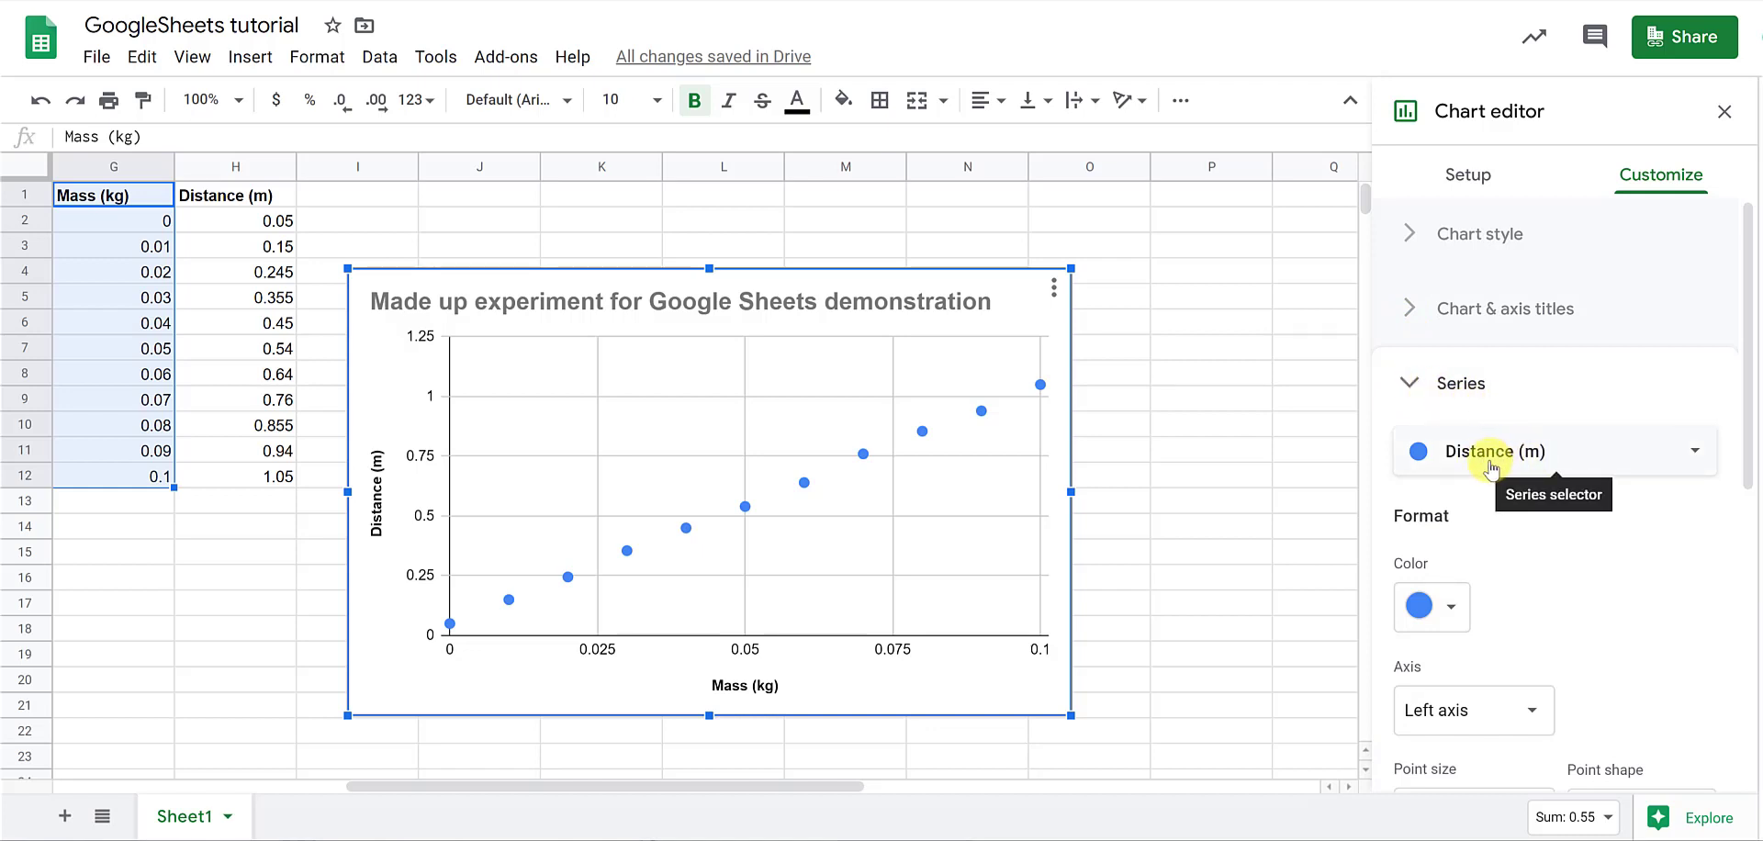
{"action": "scroll", "coordinate": [1594, 598], "scroll_direction": "down", "scroll_amount": 3}
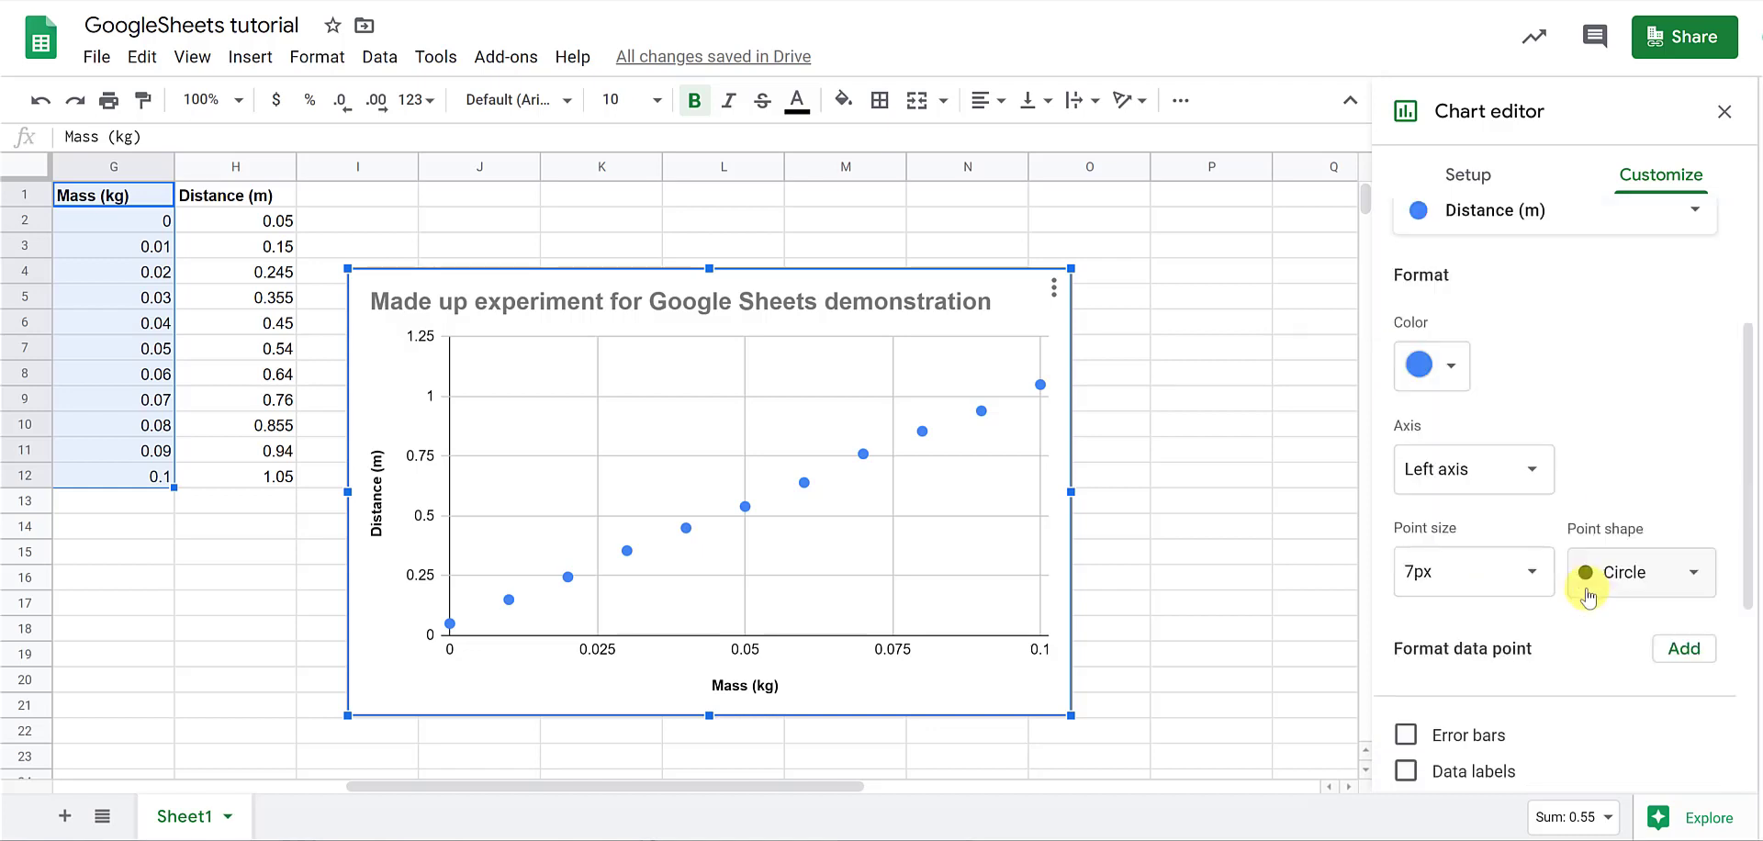
{"action": "scroll", "coordinate": [1560, 583], "scroll_direction": "down", "scroll_amount": 4}
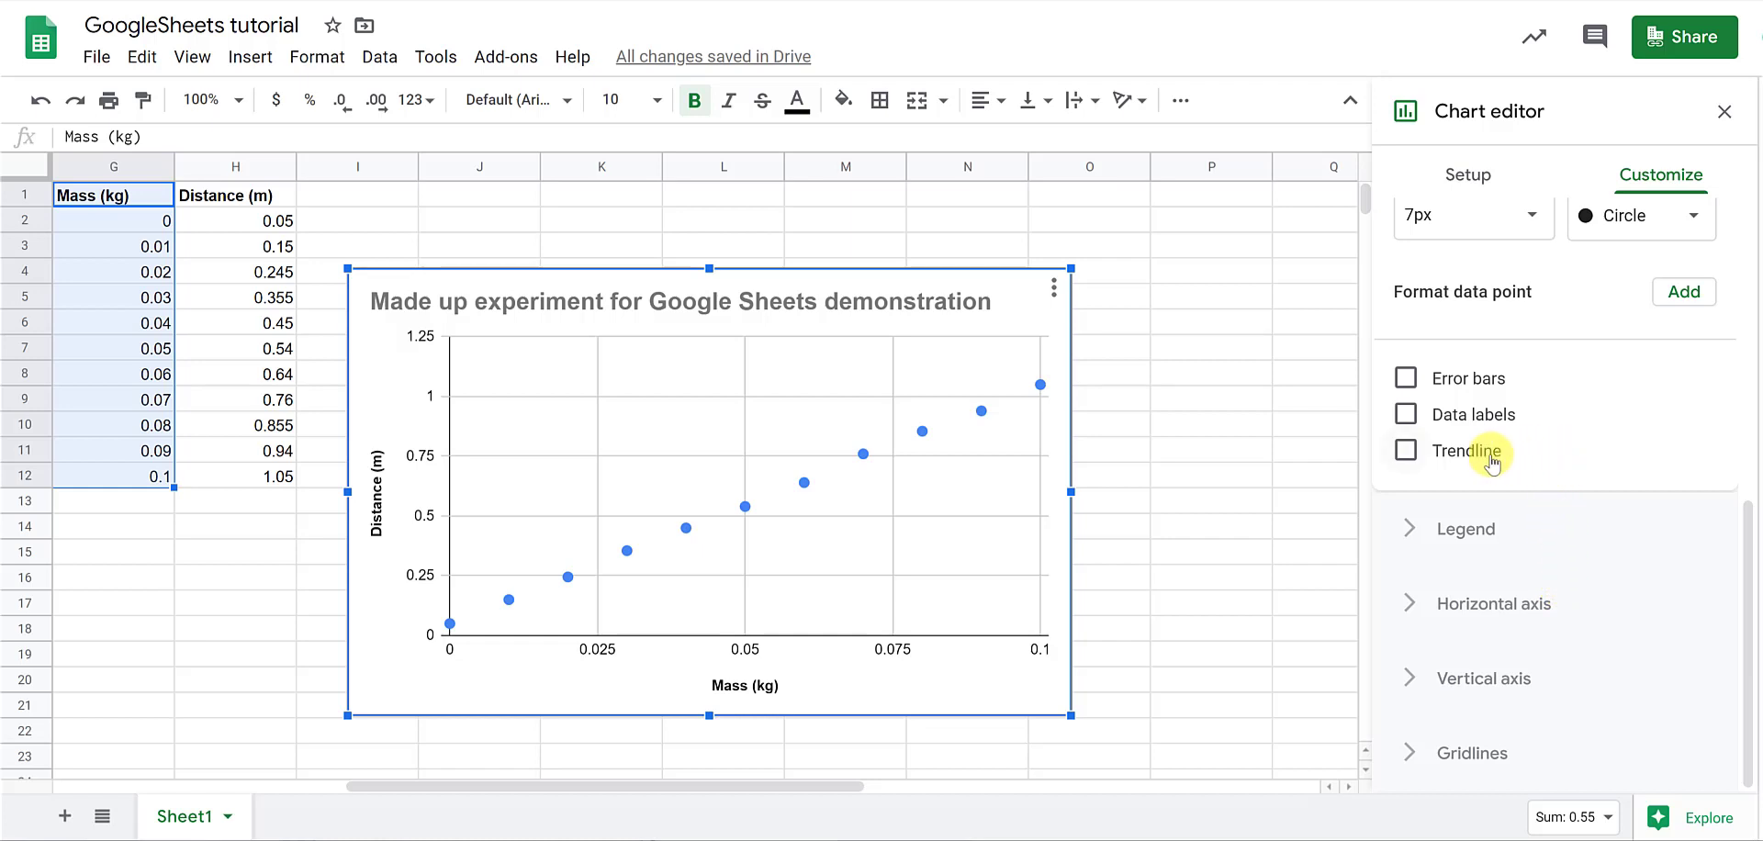
{"action": "left_click", "coordinate": [1400, 454]}
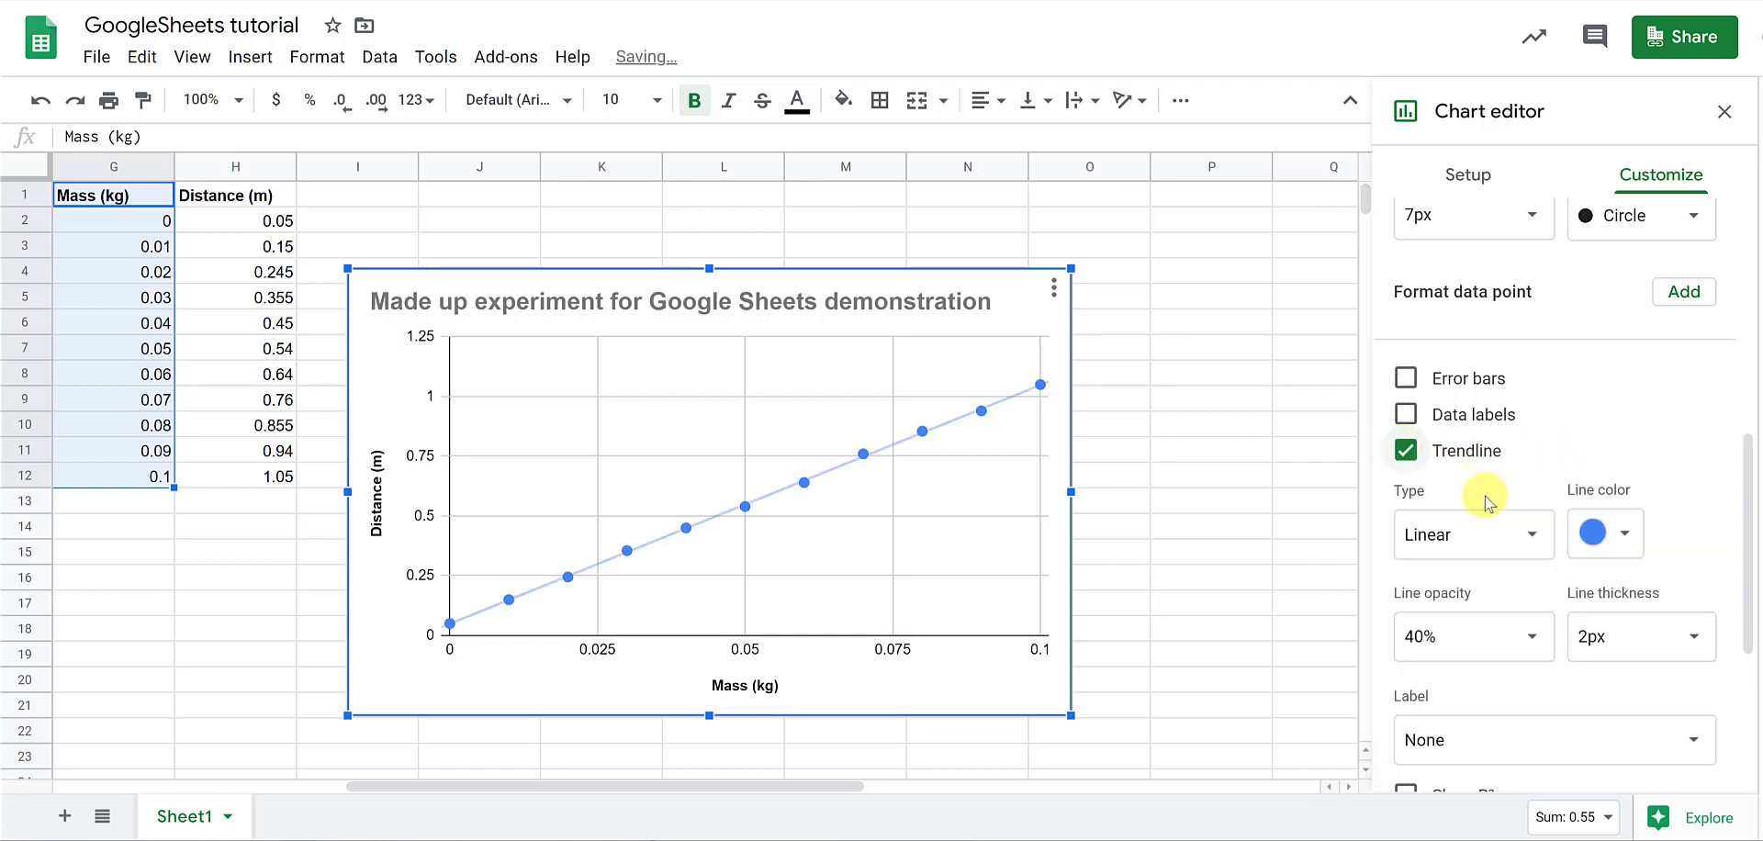
{"action": "left_click", "coordinate": [1516, 538]}
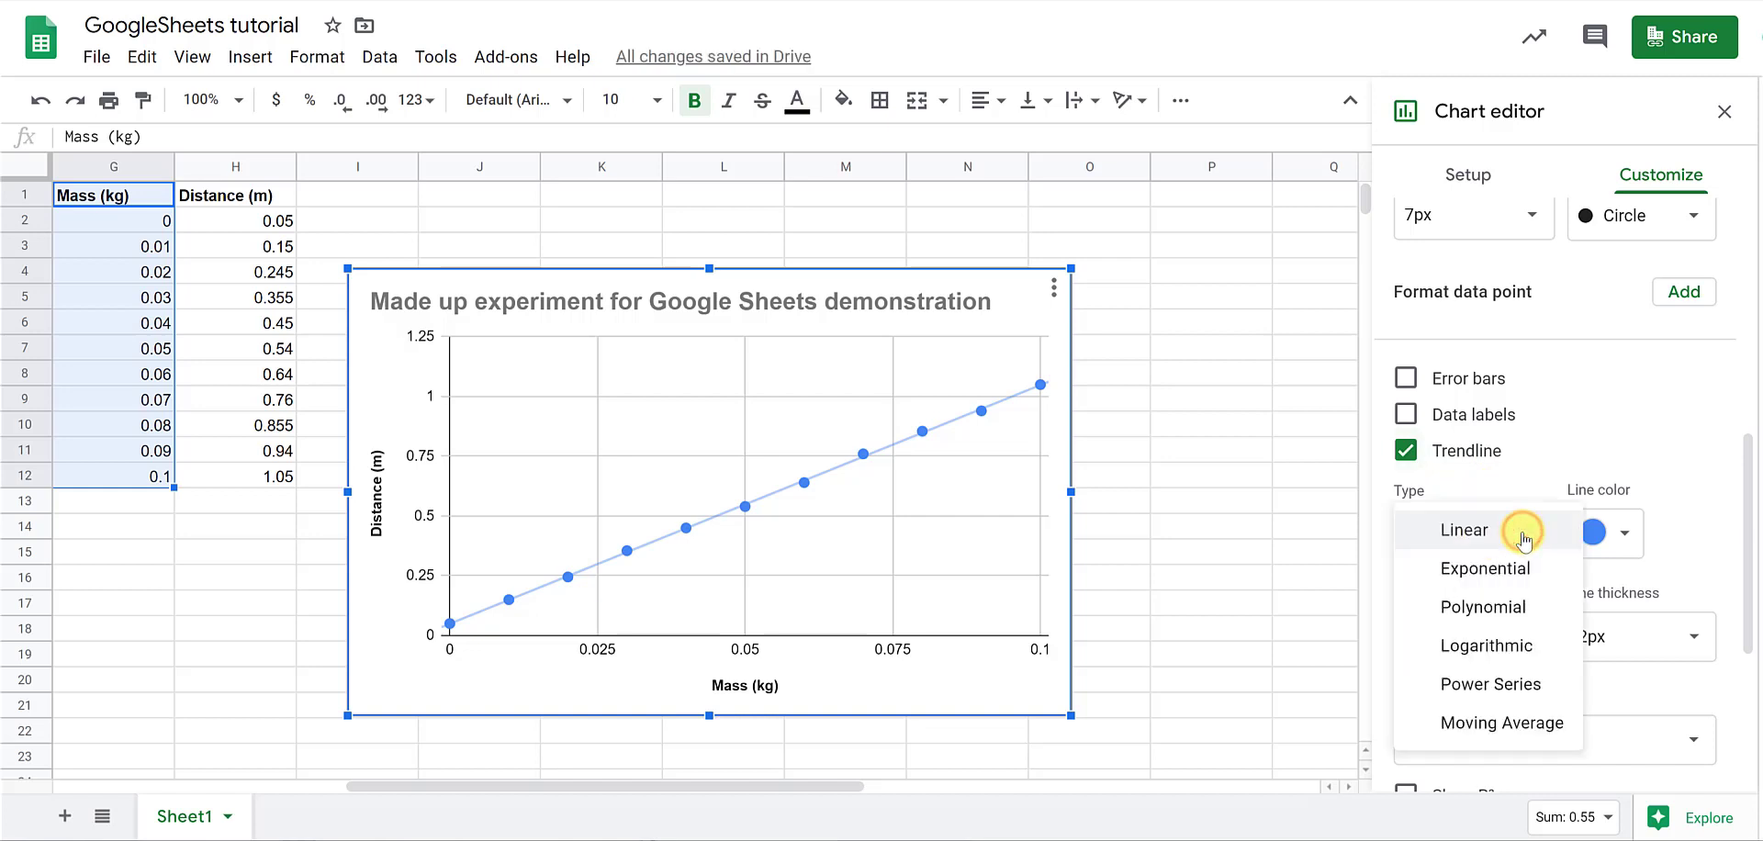
{"action": "left_click", "coordinate": [1521, 532]}
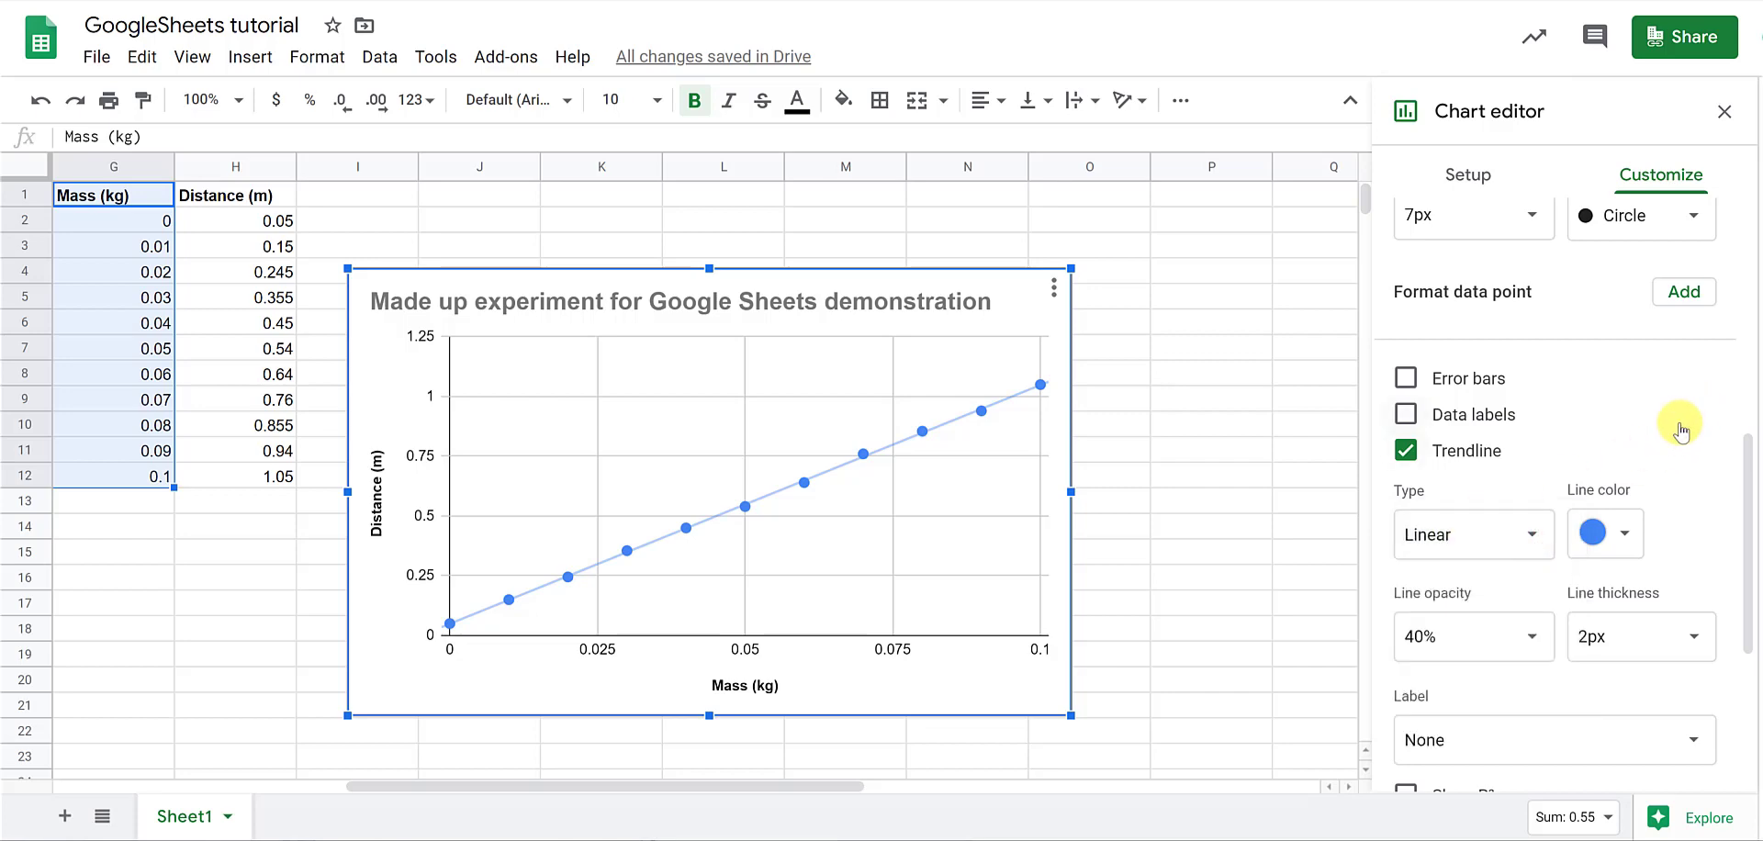
Set the trendline's label to Use Equation so the chart legend shows the line's equation
{"action": "scroll", "coordinate": [1680, 421], "scroll_direction": "down", "scroll_amount": 2}
{"action": "scroll", "coordinate": [1444, 512], "scroll_direction": "up", "scroll_amount": 7}
{"action": "scroll", "coordinate": [1530, 457], "scroll_direction": "down", "scroll_amount": 4}
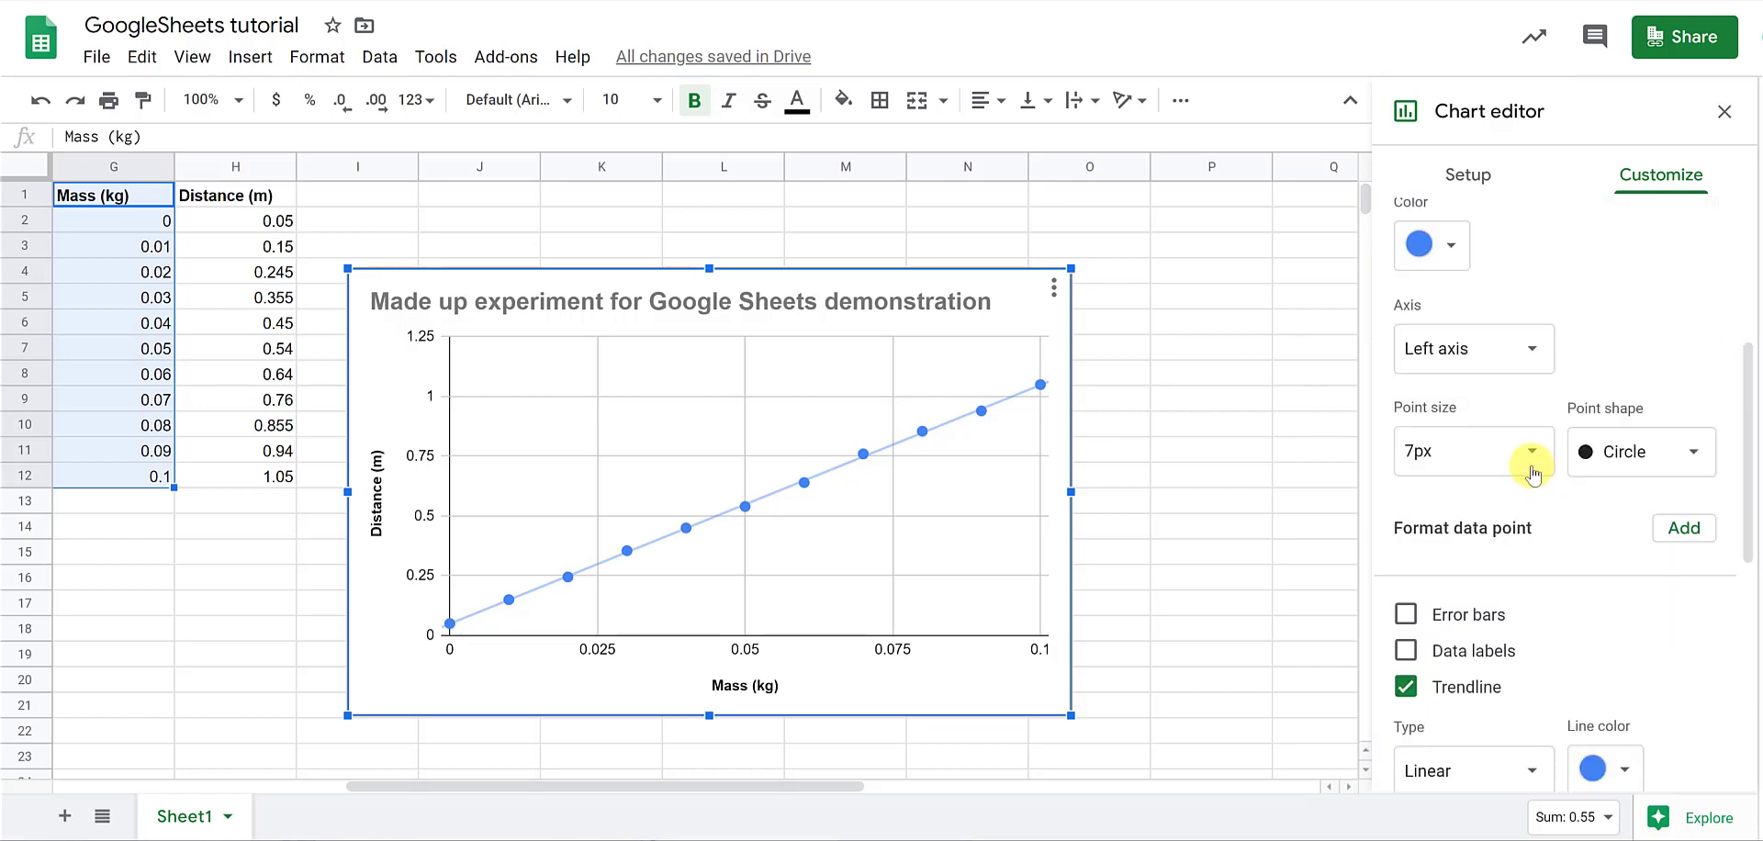
{"action": "scroll", "coordinate": [1505, 395], "scroll_direction": "up", "scroll_amount": 3}
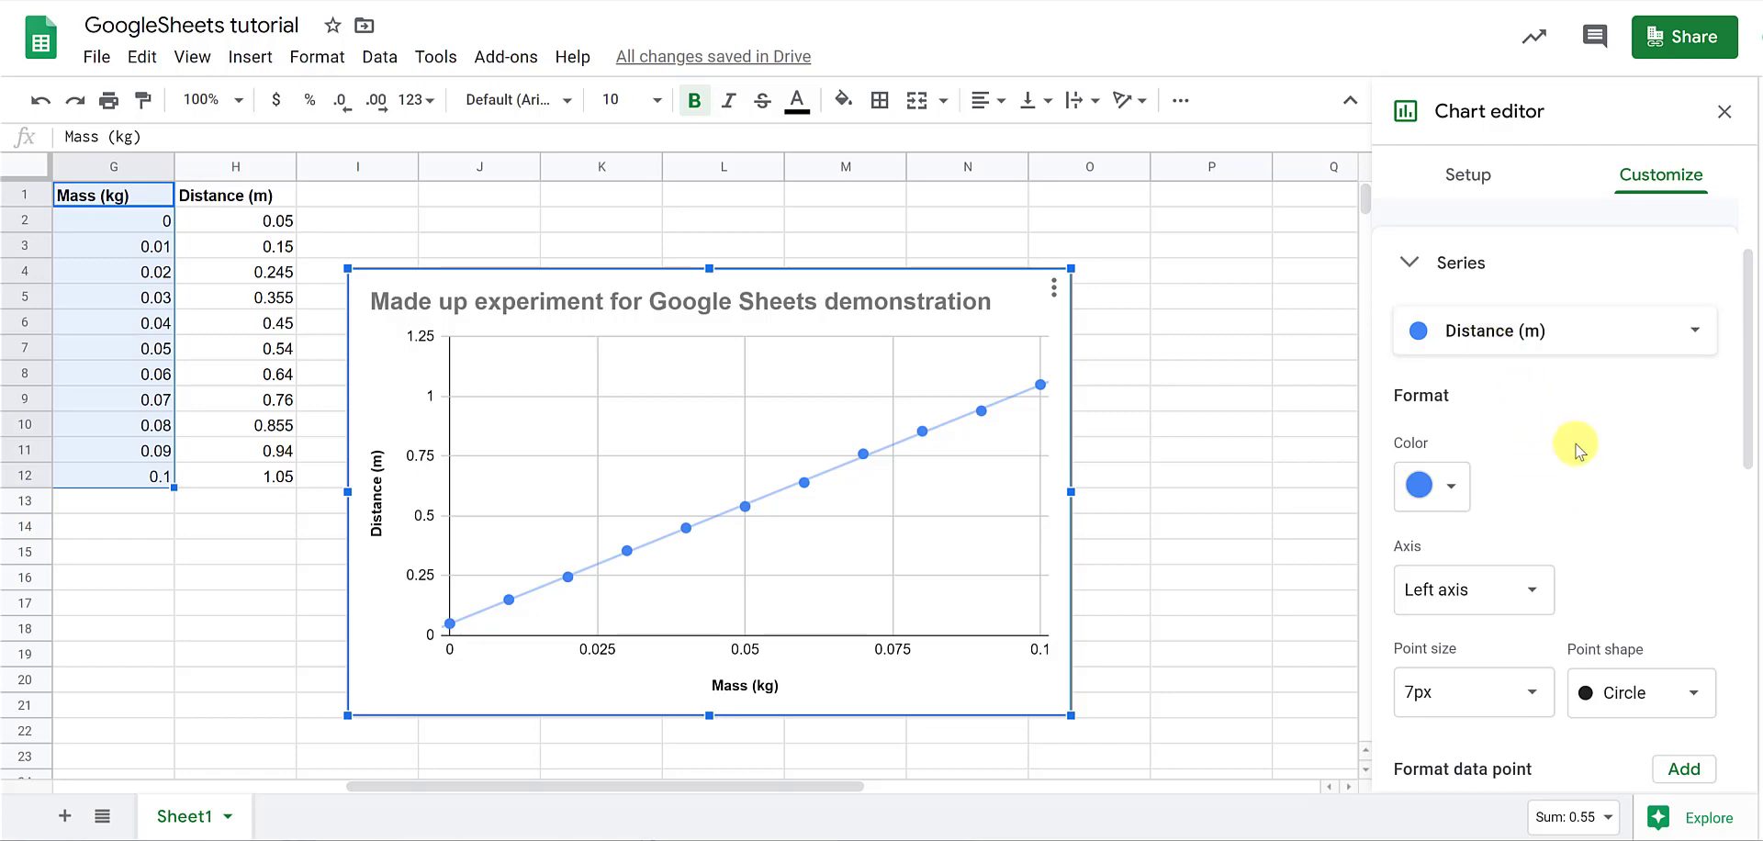
{"action": "scroll", "coordinate": [1569, 444], "scroll_direction": "down", "scroll_amount": 6}
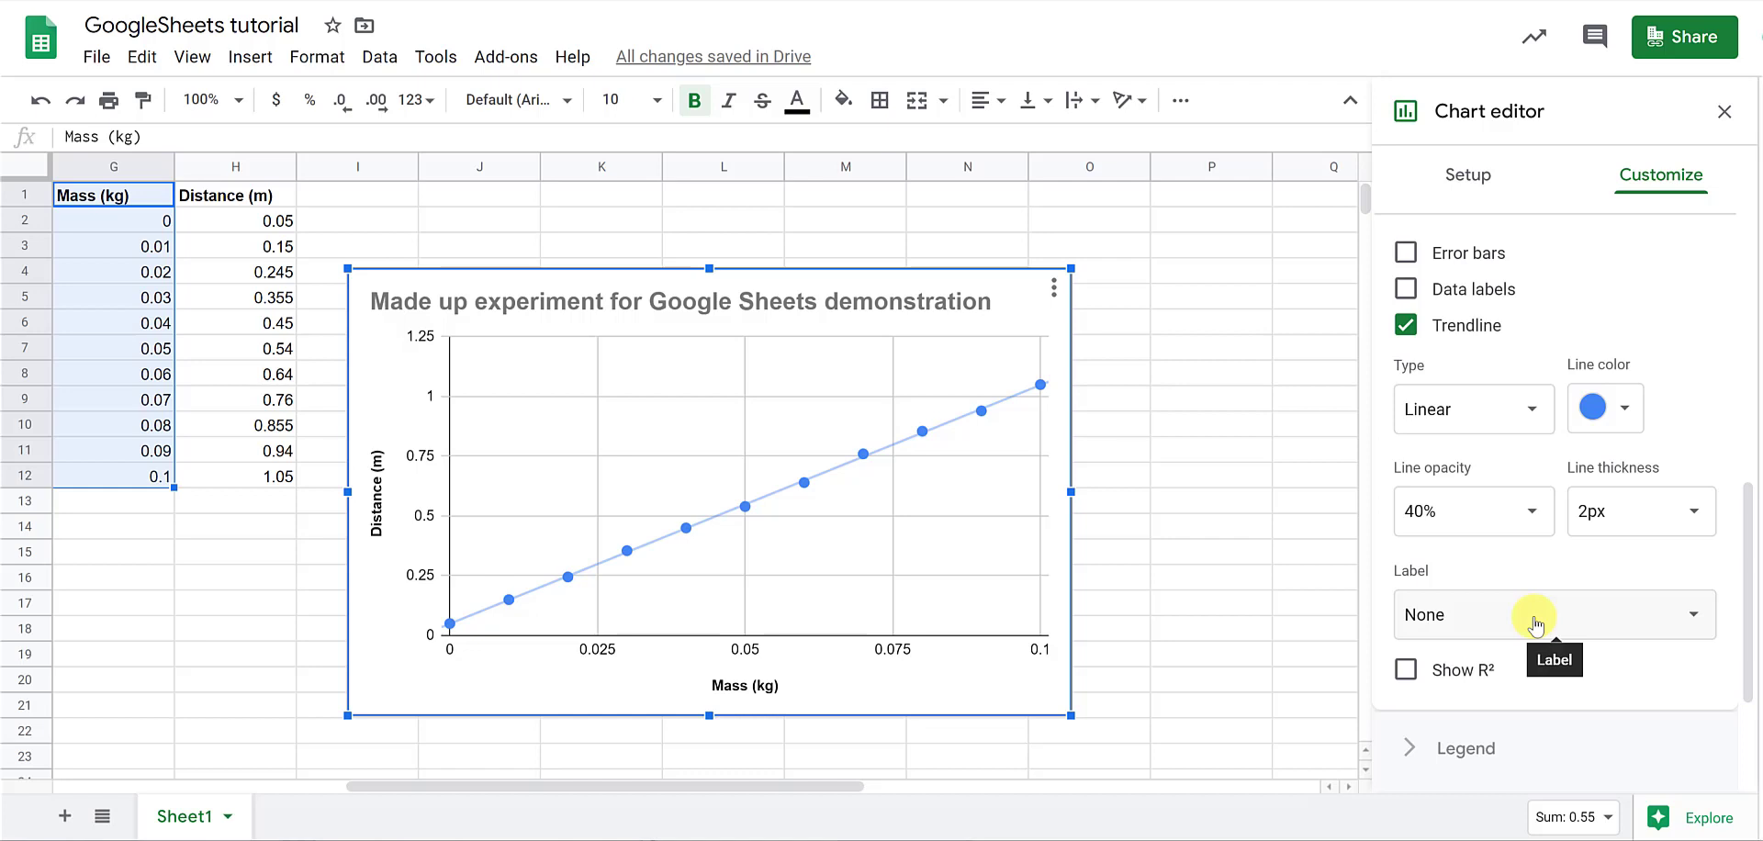
{"action": "left_click", "coordinate": [1488, 632]}
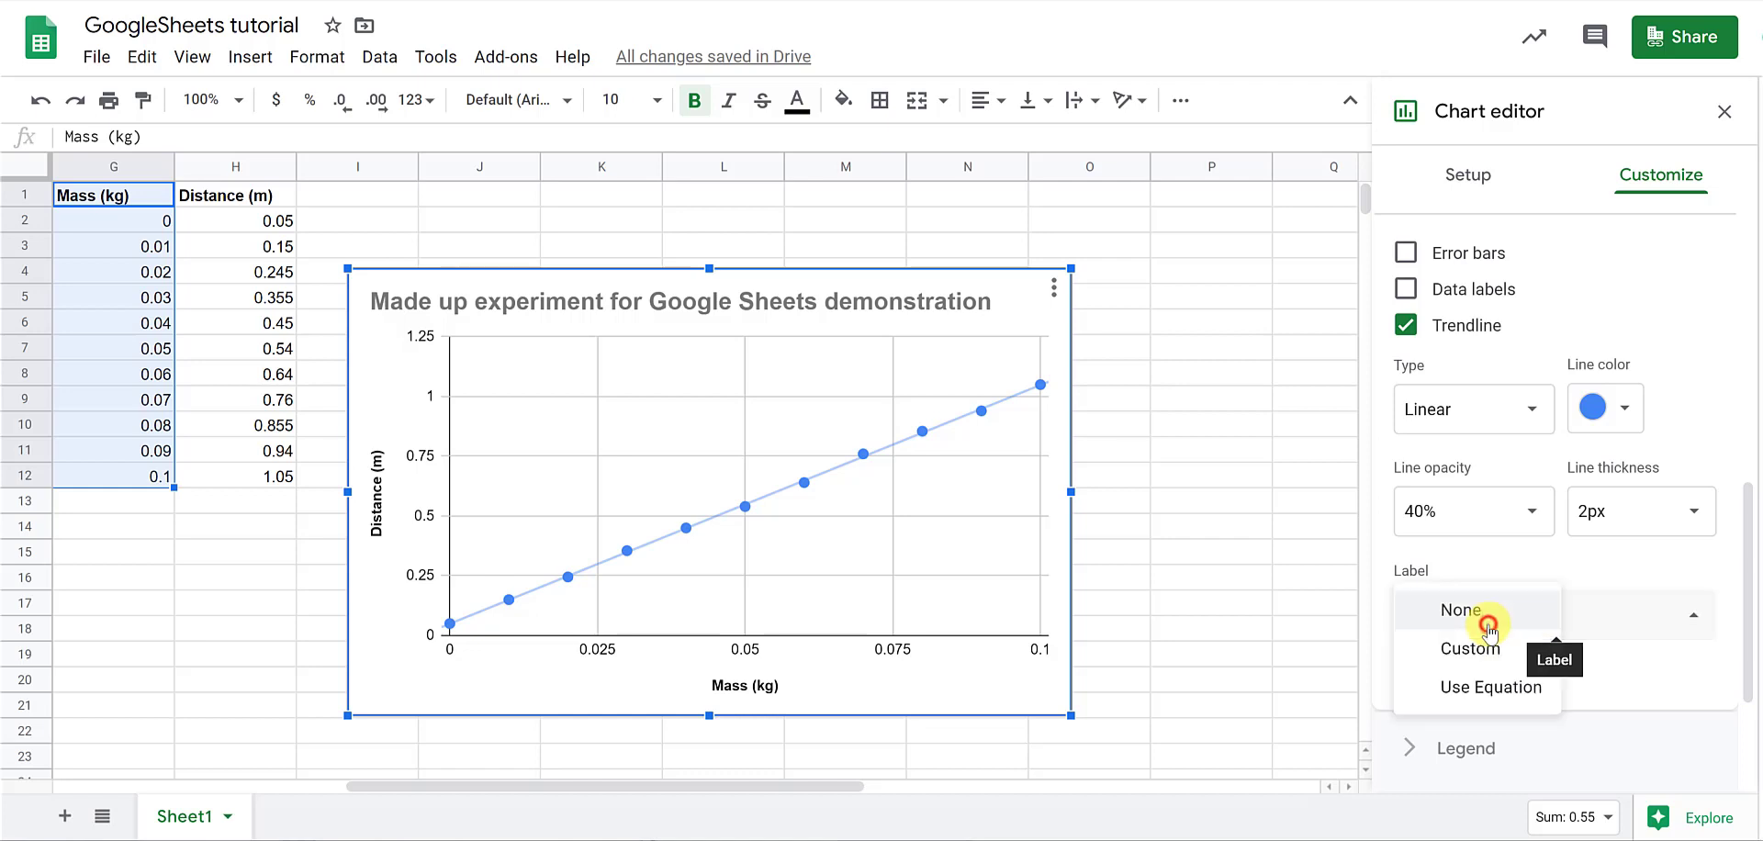
{"action": "left_click", "coordinate": [1531, 695]}
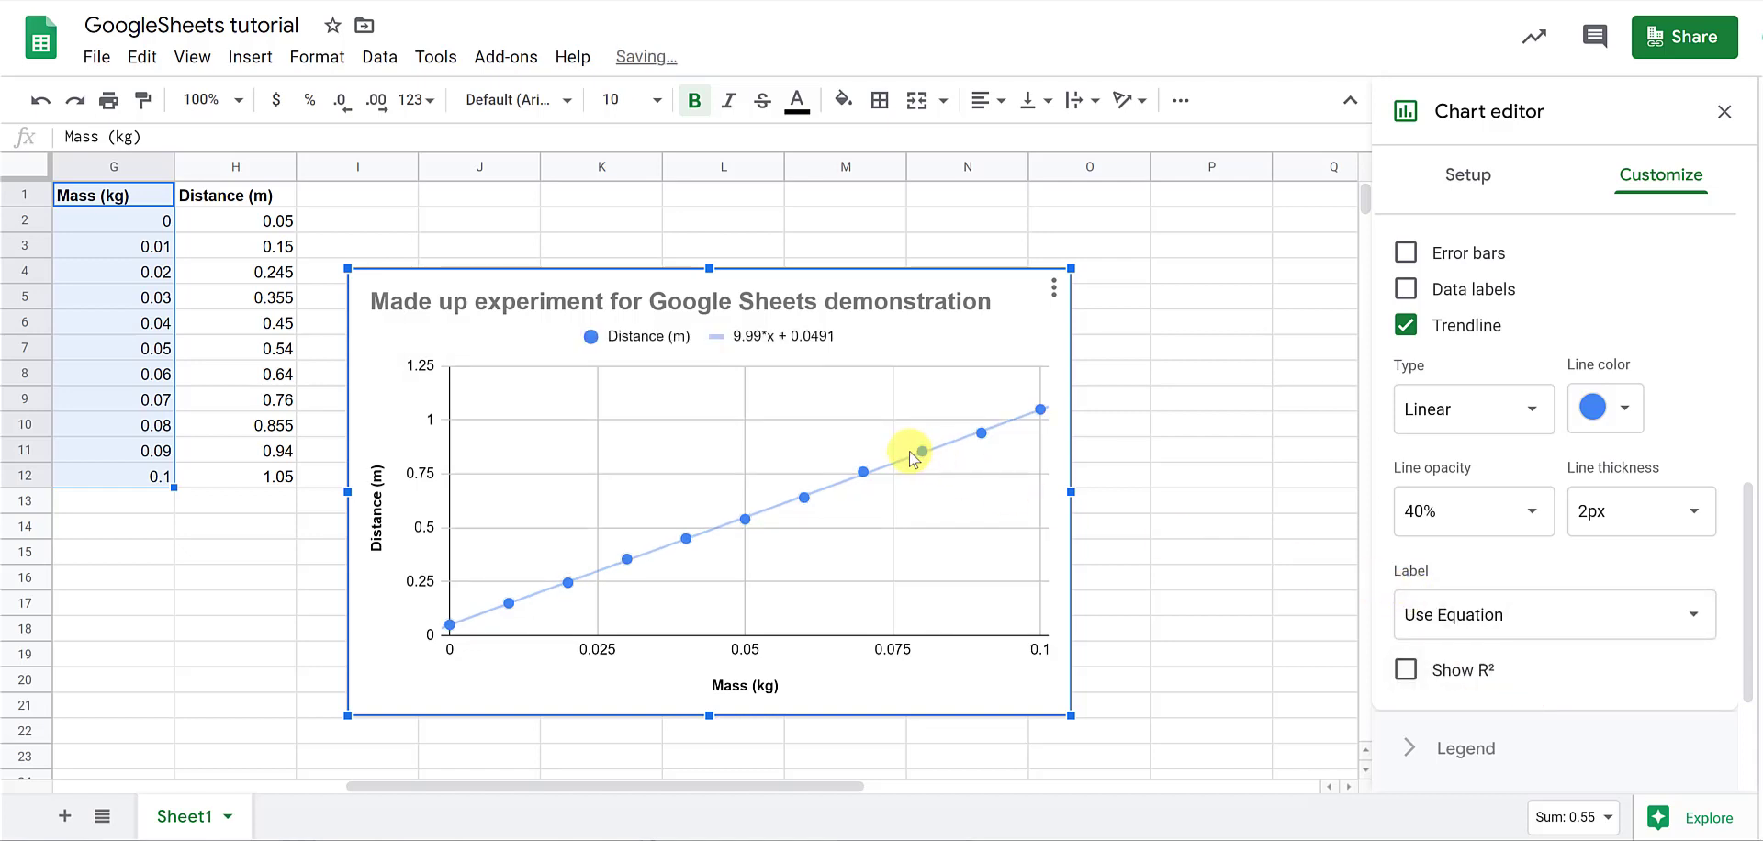